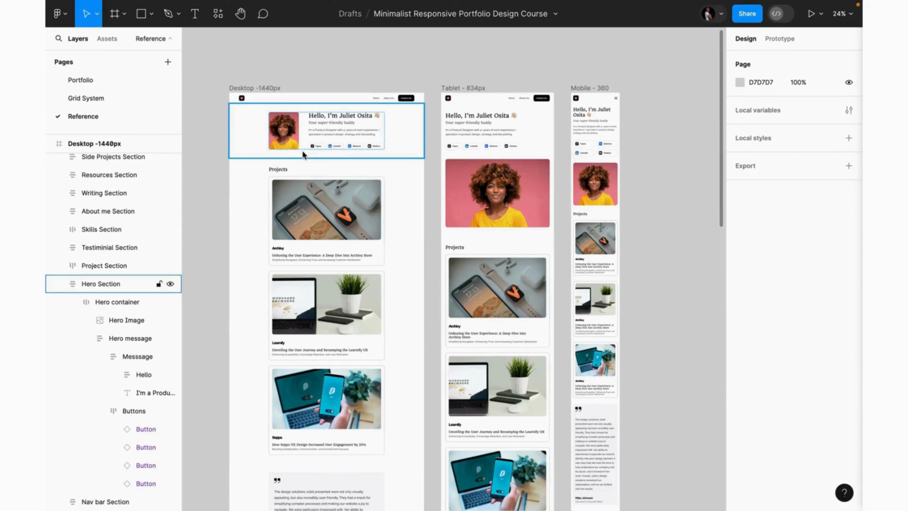
# Review the desktop, tablet and mobile reference designs from hero to footer, and collapse the desktop frame's sections in the layer list
pyautogui.hscroll(-3, 301, 150)
pyautogui.scroll(1, 302, 150)
pyautogui.scroll(-10, 314, 274)
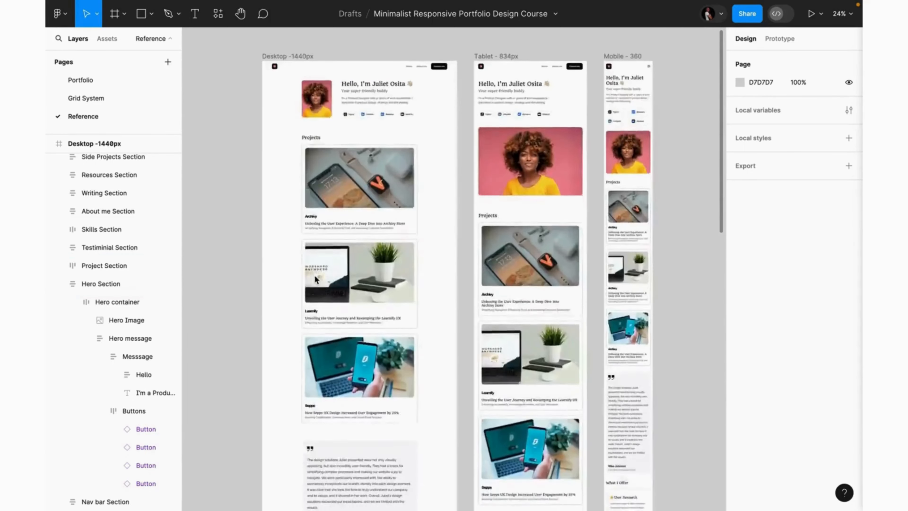
pyautogui.hscroll(-2, 314, 275)
pyautogui.scroll(-11, 314, 277)
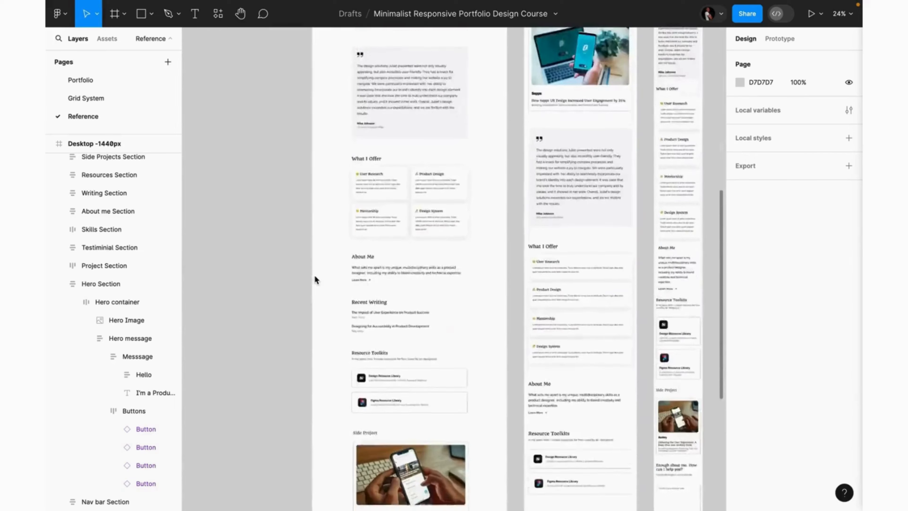
pyautogui.scroll(3, 314, 274)
pyautogui.hscroll(1, 314, 275)
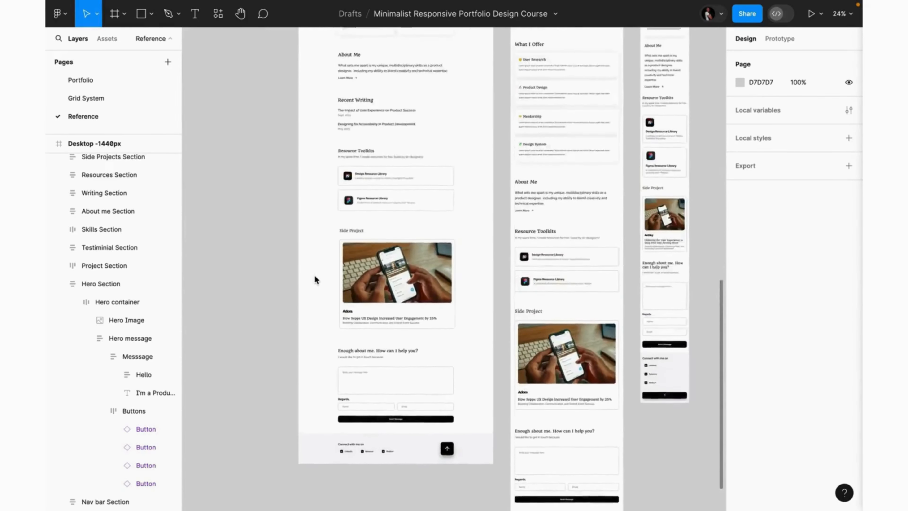
pyautogui.click(58, 285)
pyautogui.scroll(3, 59, 250)
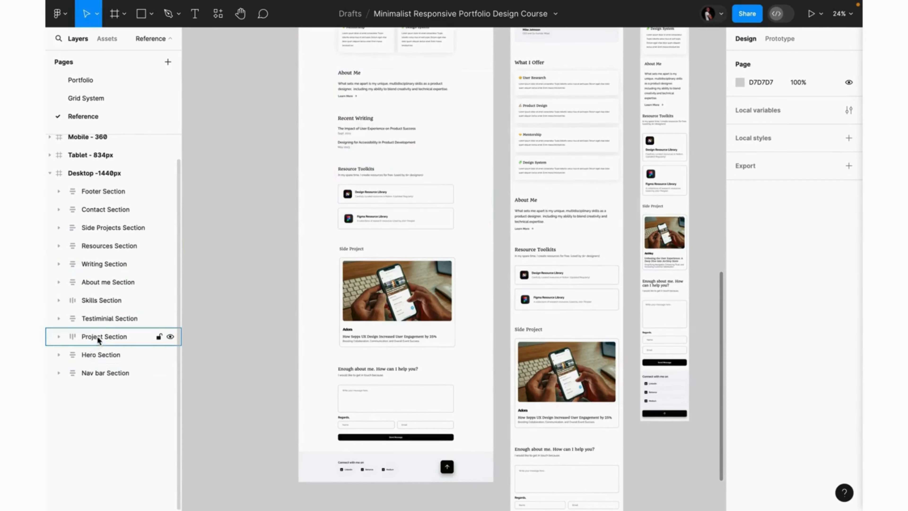
pyautogui.scroll(1, 108, 304)
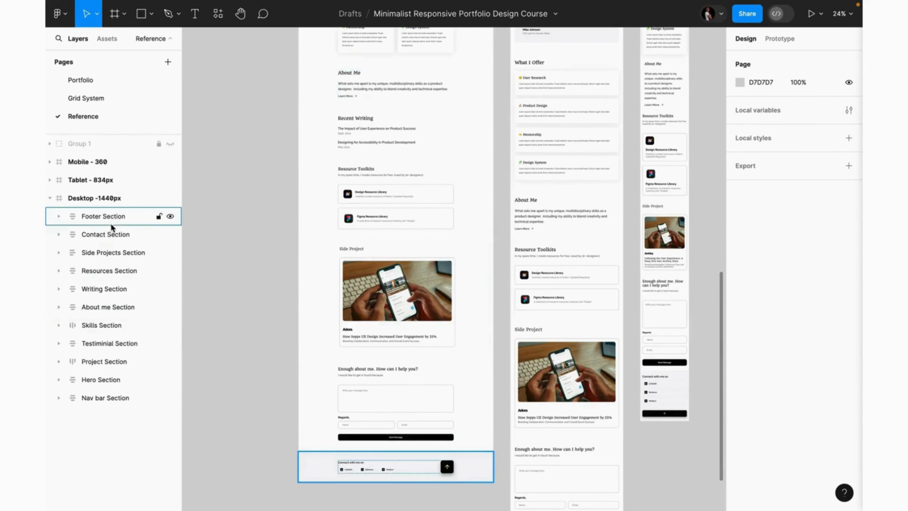
pyautogui.scroll(5, 332, 278)
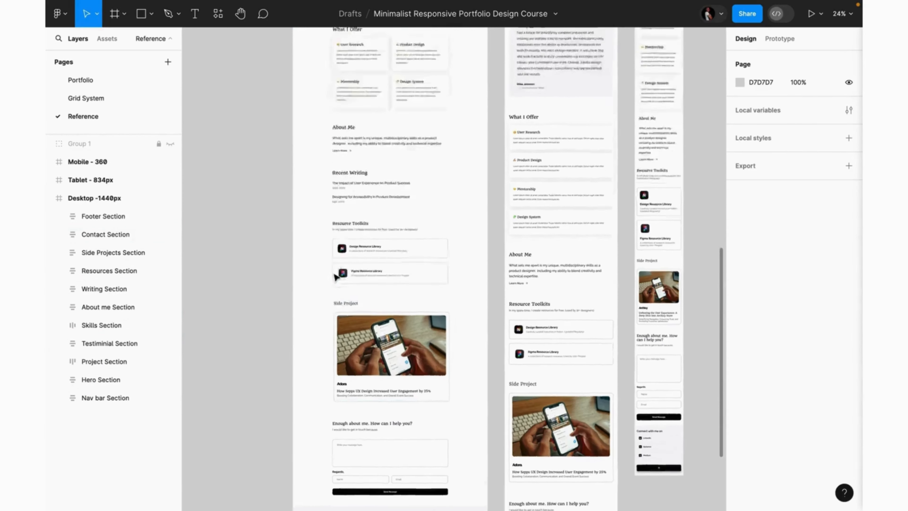
pyautogui.scroll(8, 335, 277)
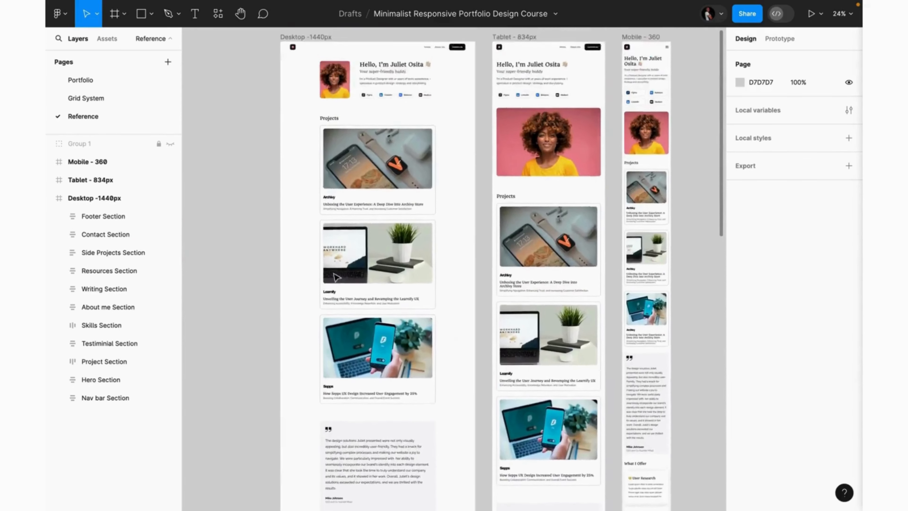
# Try the hero image on either side of the hero message in the desktop hero container, ending with the image first
pyautogui.click(370, 169)
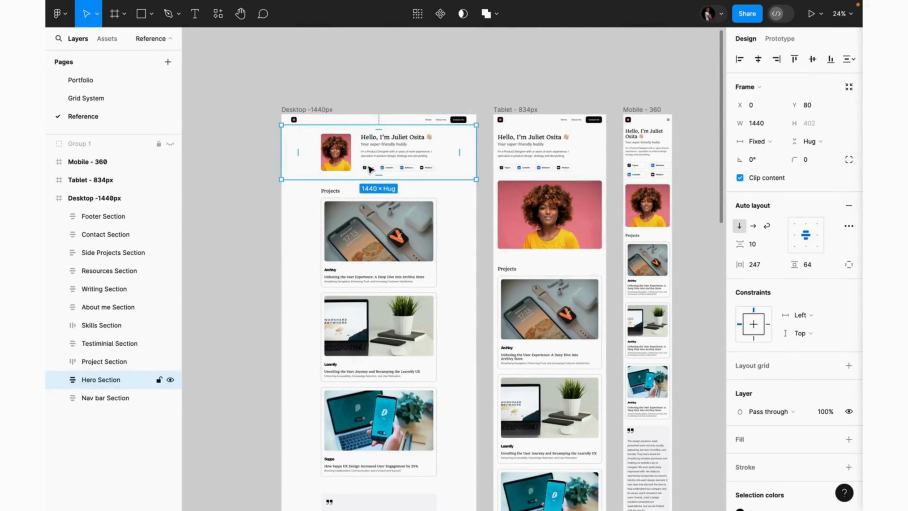
pyautogui.hotkey('shift', '2')
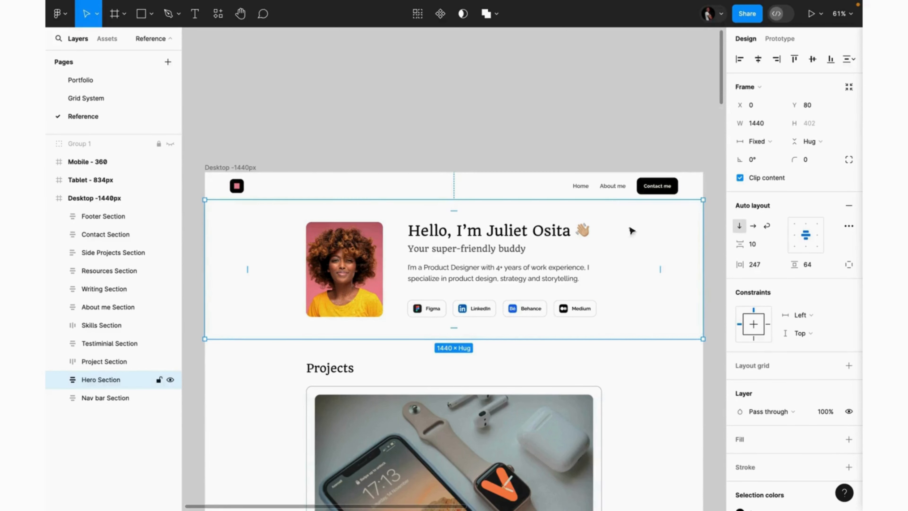
pyautogui.doubleClick(562, 284)
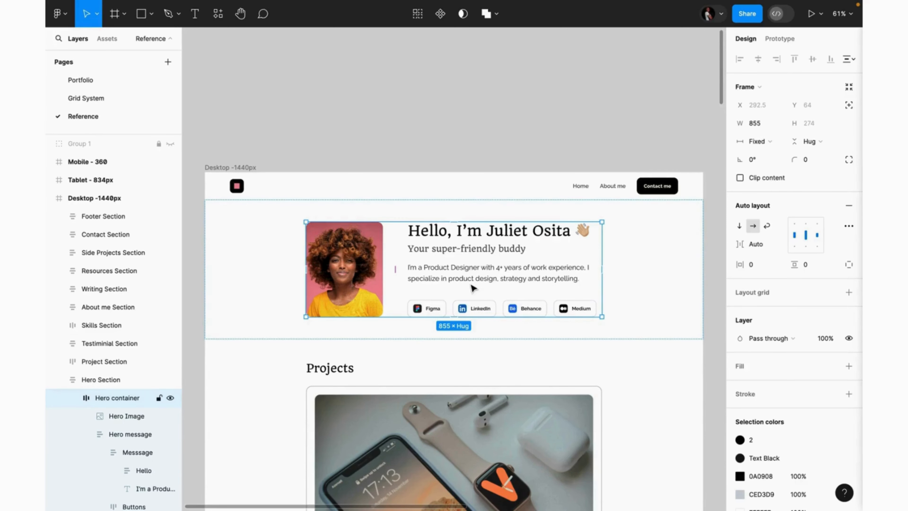
pyautogui.click(373, 282)
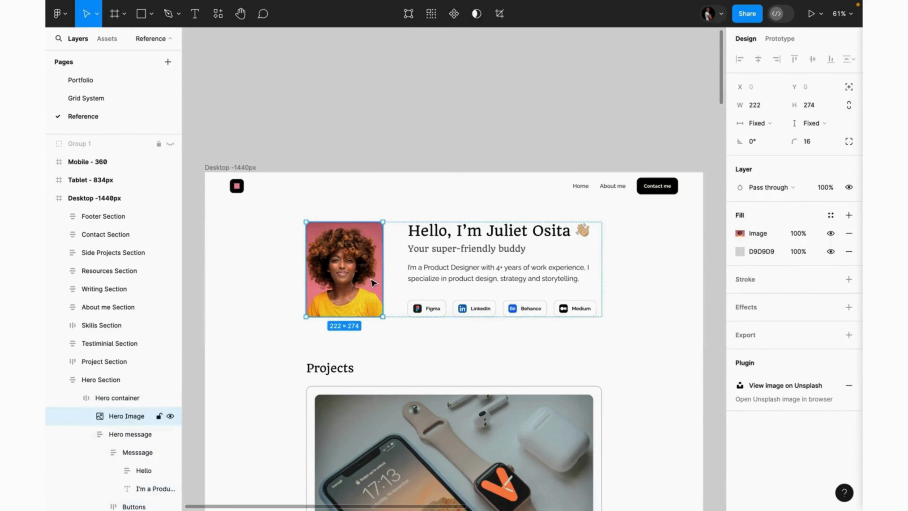
pyautogui.press('Right')
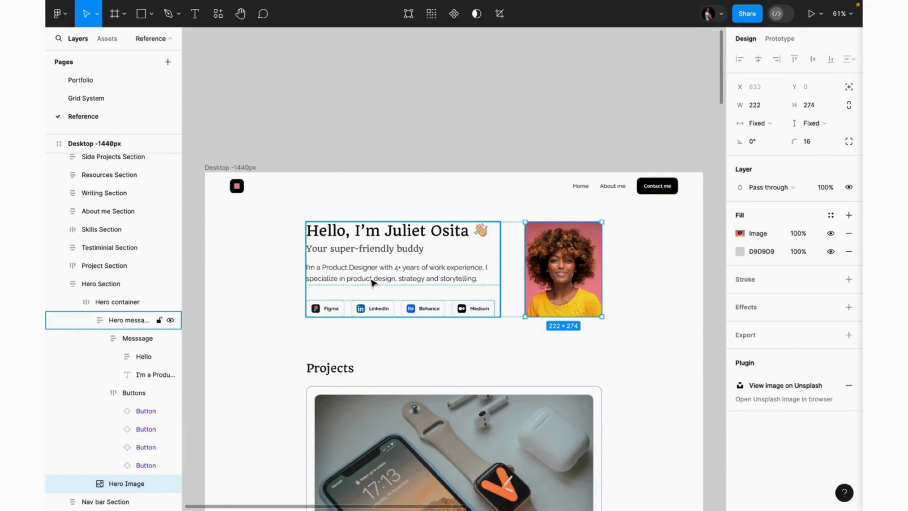
pyautogui.press('Left')
pyautogui.press('Right')
pyautogui.press('Left')
pyautogui.press('Right')
pyautogui.press('Left')
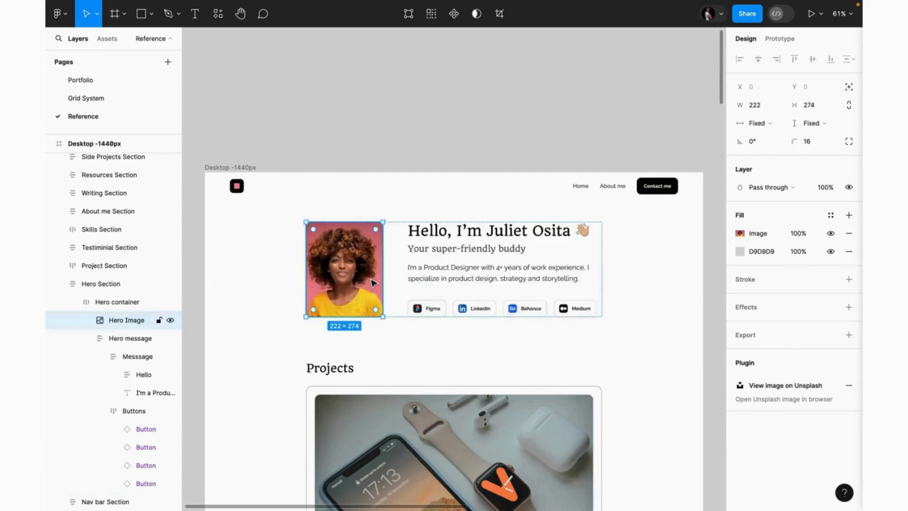
pyautogui.press('Right')
pyautogui.press('Left')
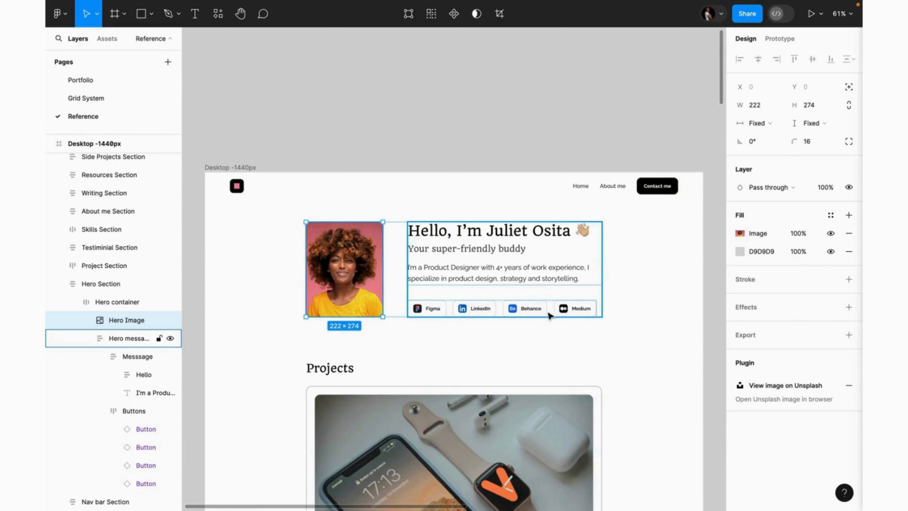
# Compare the hero section's layout across the Desktop 1440px, Tablet 834px and Mobile 360 reference frames
pyautogui.click(648, 312)
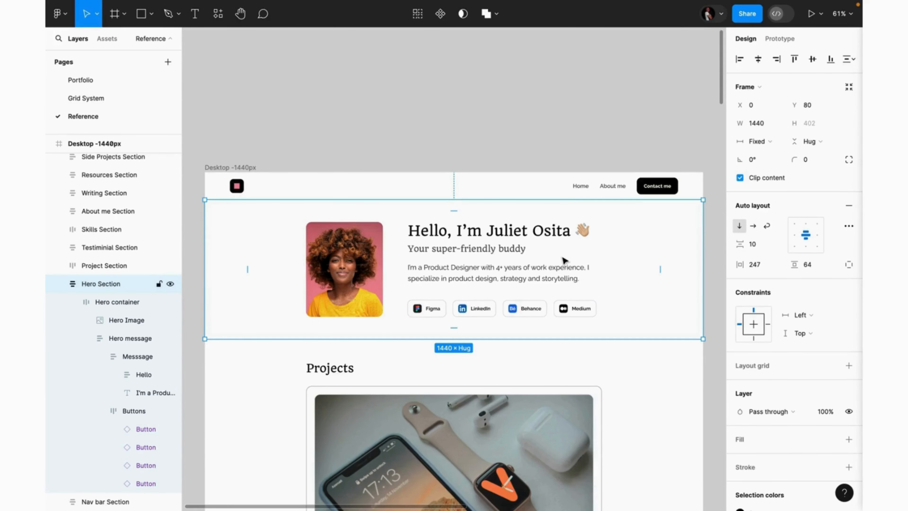
pyautogui.scroll(-5, 566, 318)
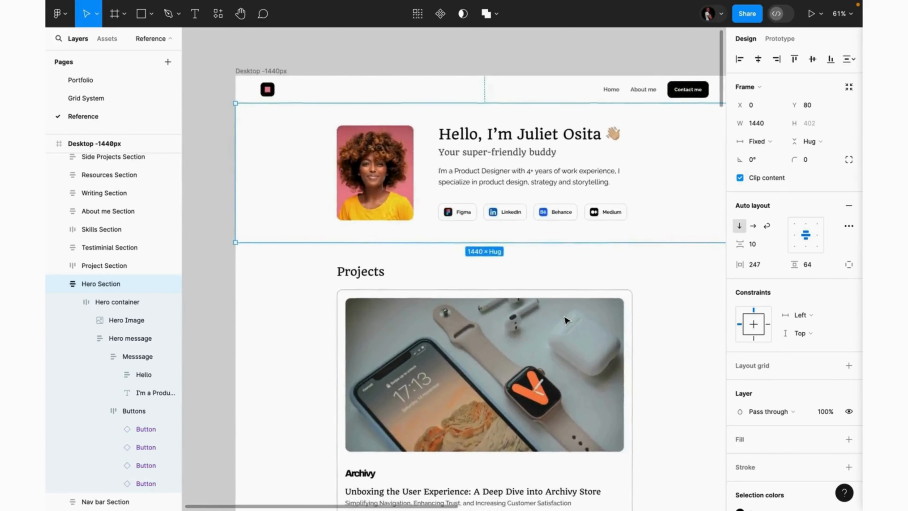
pyautogui.scroll(-1, 566, 319)
pyautogui.scroll(2, 567, 320)
pyautogui.hscroll(2, 567, 320)
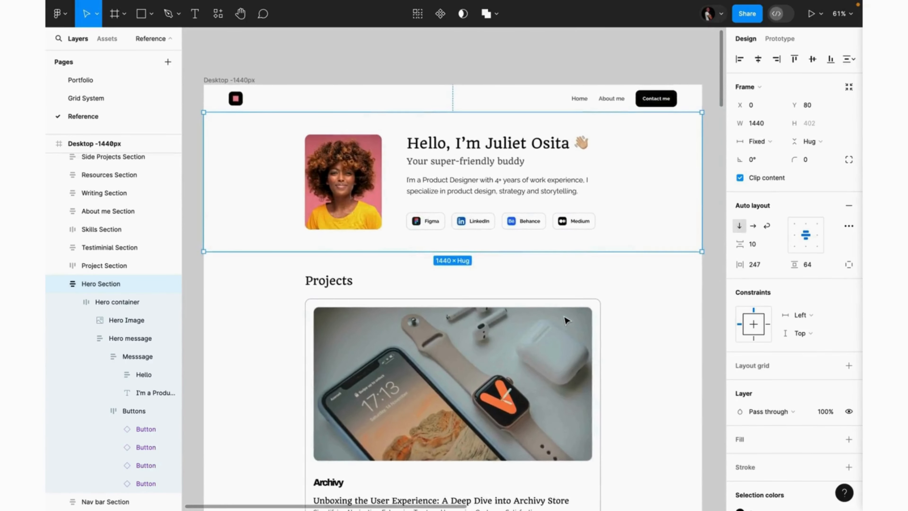
pyautogui.hscroll(15, 565, 320)
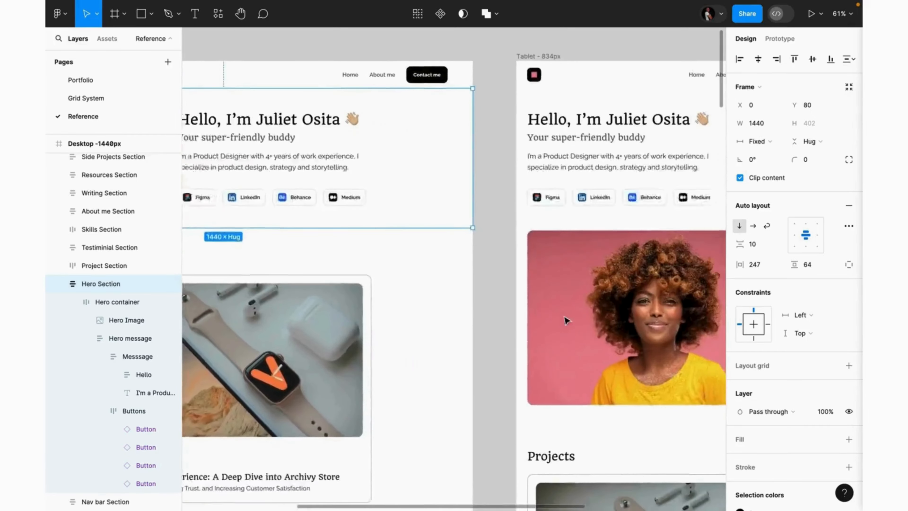
pyautogui.hscroll(16, 565, 319)
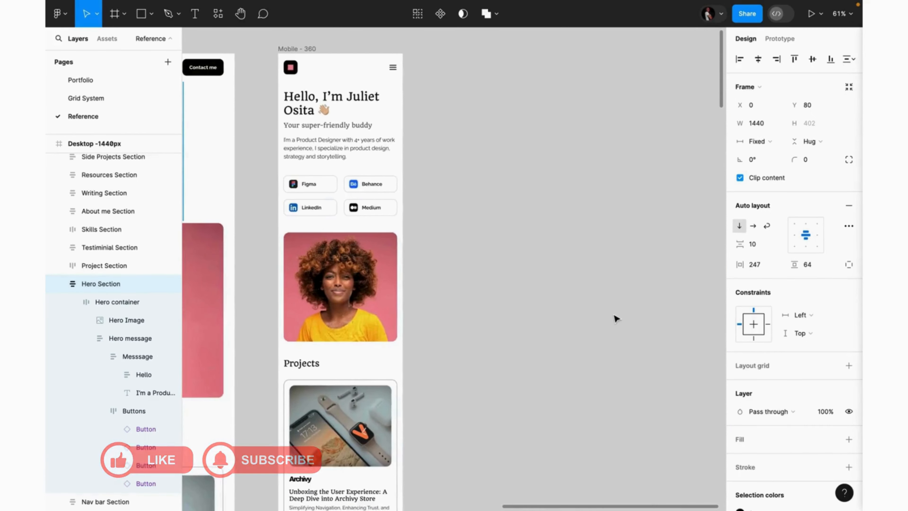
pyautogui.hscroll(-20, 614, 318)
pyautogui.hscroll(-5, 616, 318)
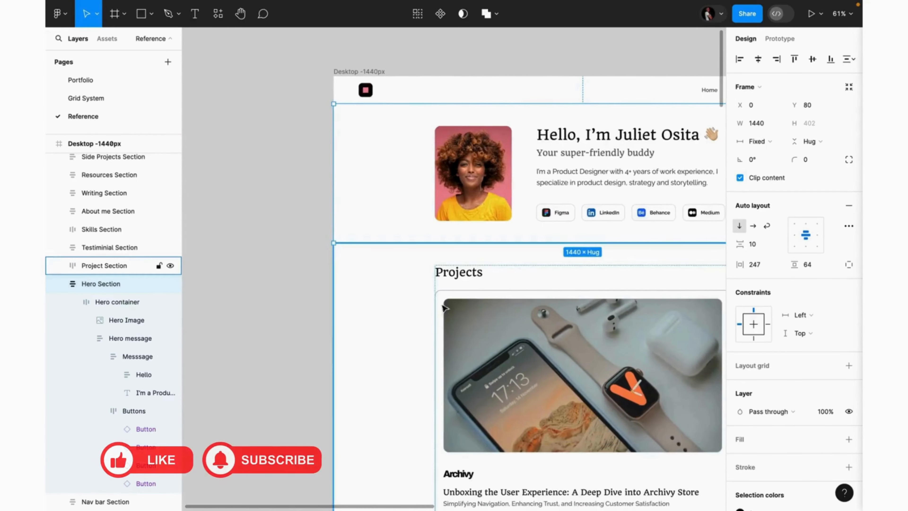
pyautogui.click(291, 290)
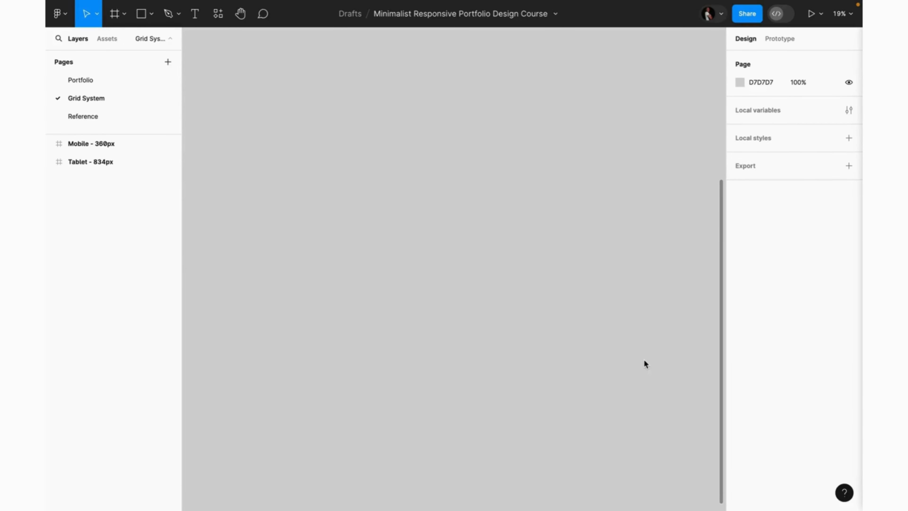
# Add a frame on the Grid System page using the Desktop preset of 1440 × 1024
pyautogui.press('f')
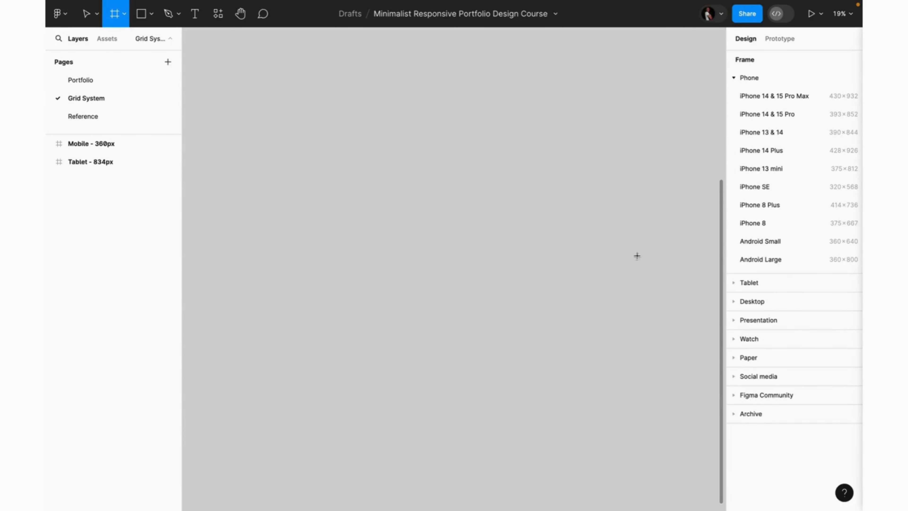
pyautogui.click(733, 301)
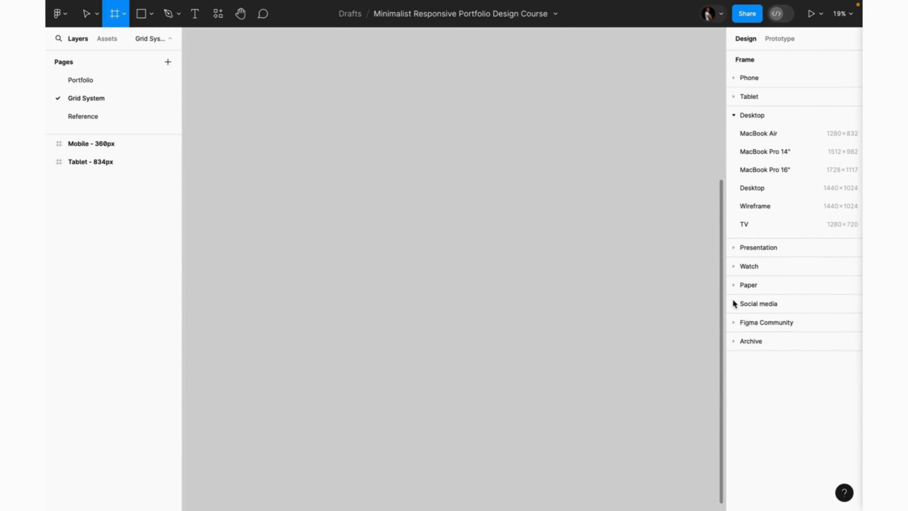
pyautogui.click(801, 191)
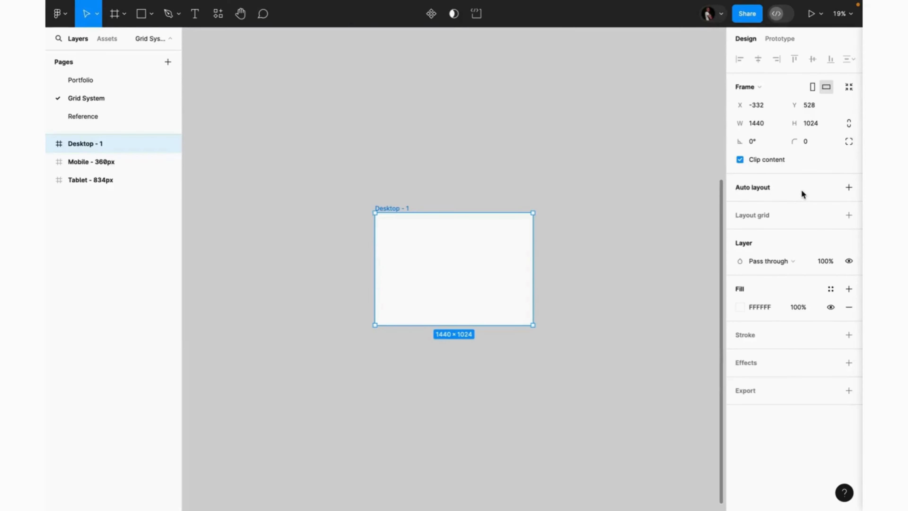
pyautogui.hotkey('shift', '2')
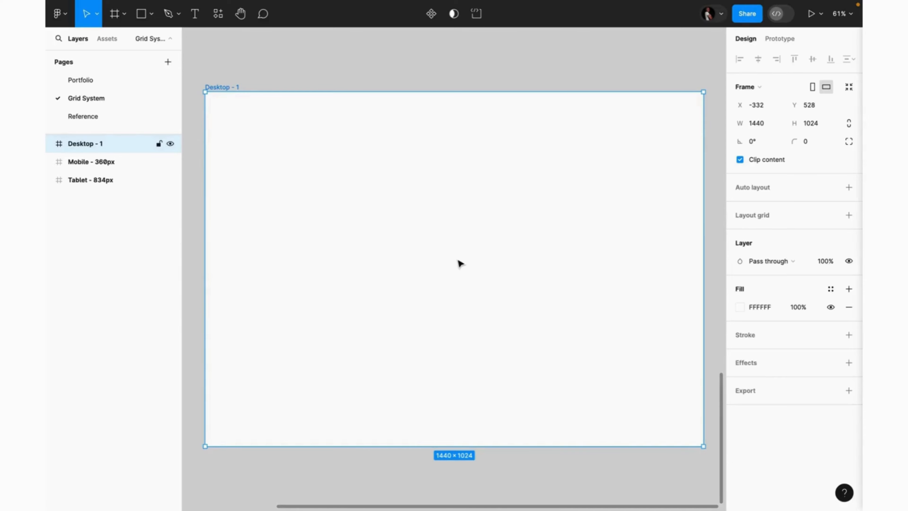
pyautogui.press('f')
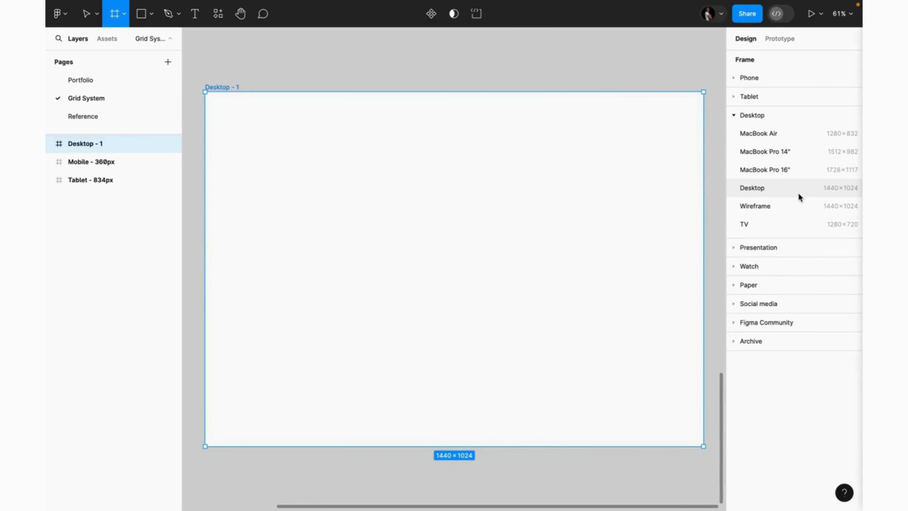
pyautogui.press('v')
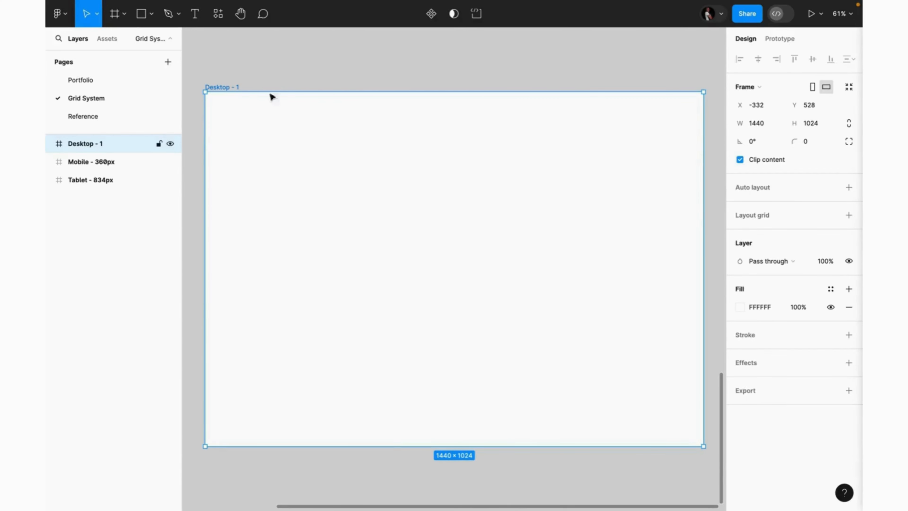
# Rename the new desktop frame as "Desktop 1440px"
pyautogui.doubleClick(228, 88)
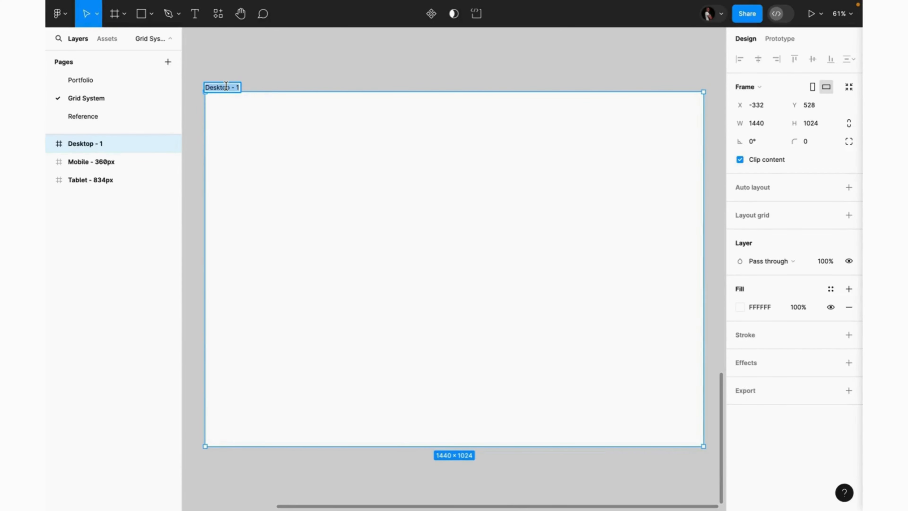
pyautogui.write('Desktop 1440px')
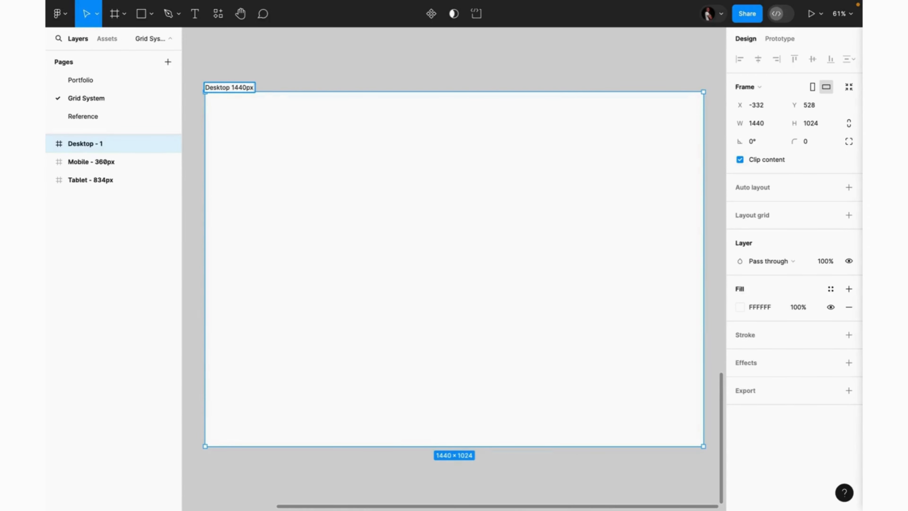
pyautogui.press('Return')
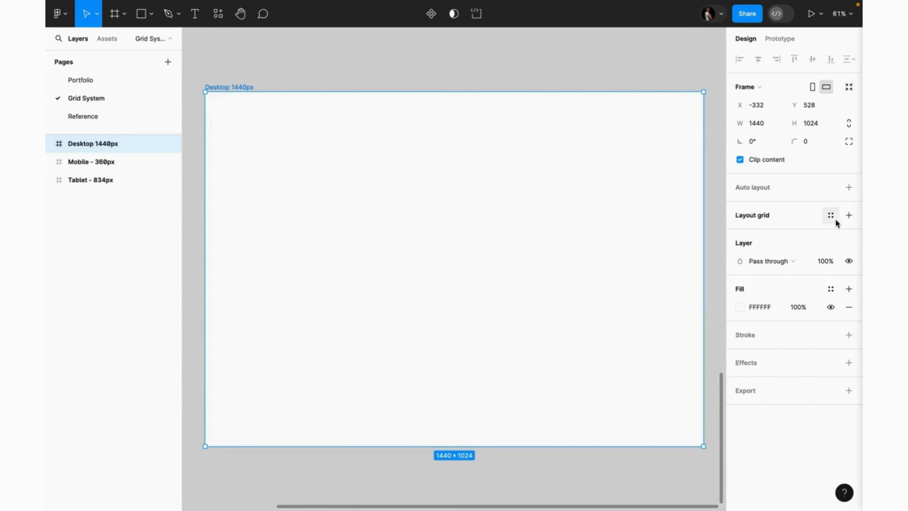
# Add a layout grid to the Desktop 1440px frame, change it to columns and set the count to 12
pyautogui.click(844, 217)
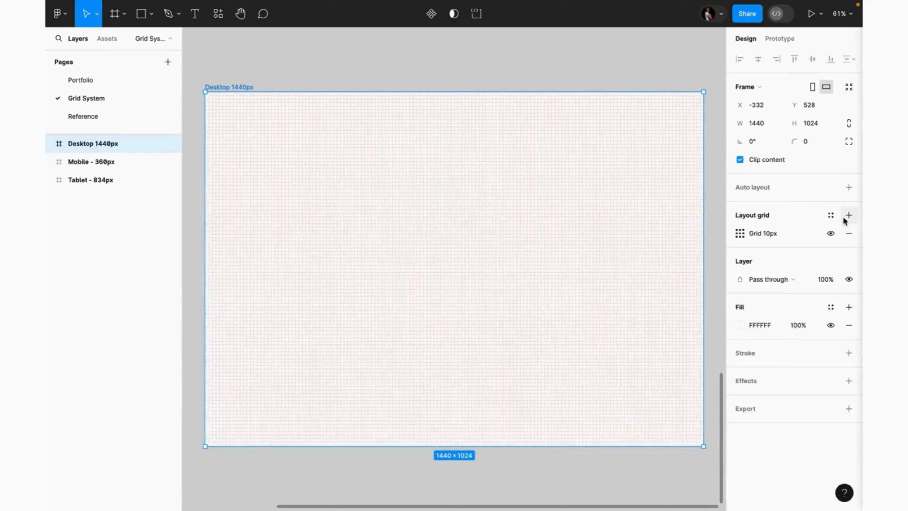
pyautogui.click(739, 234)
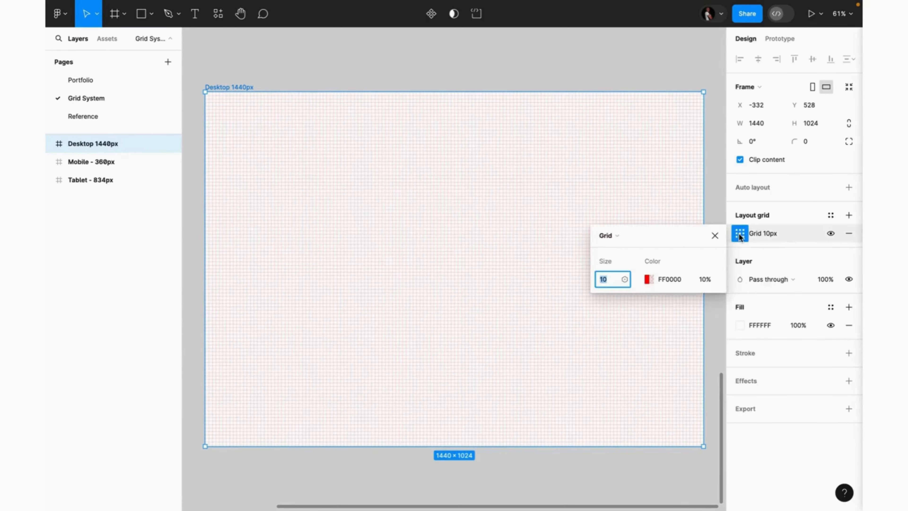
pyautogui.click(633, 236)
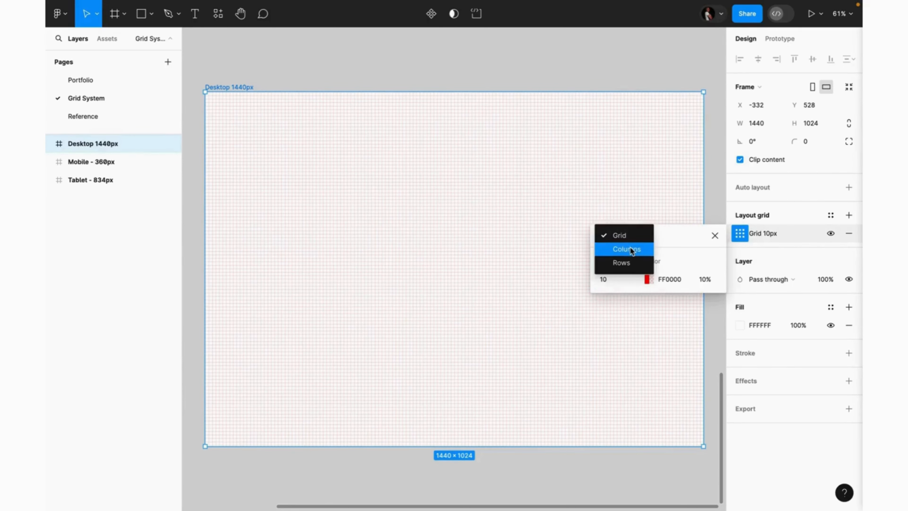
pyautogui.click(630, 247)
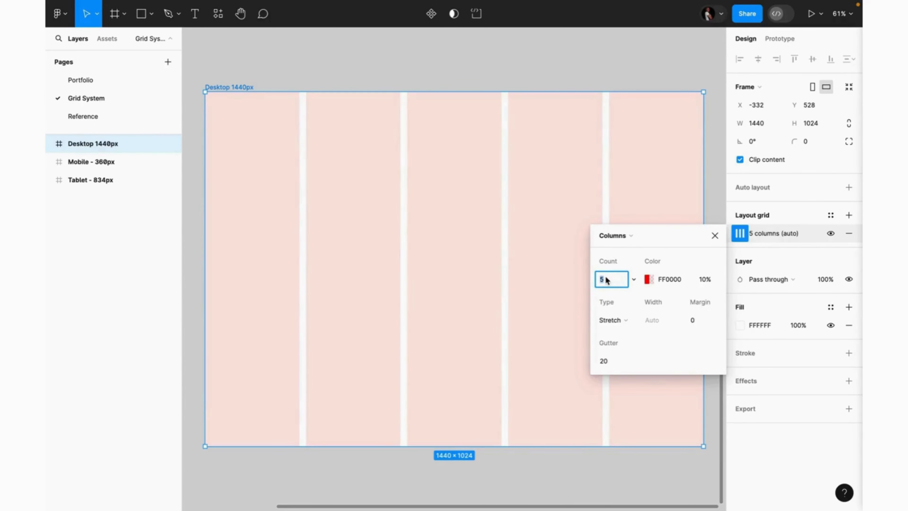
pyautogui.write('12')
pyautogui.press('Return')
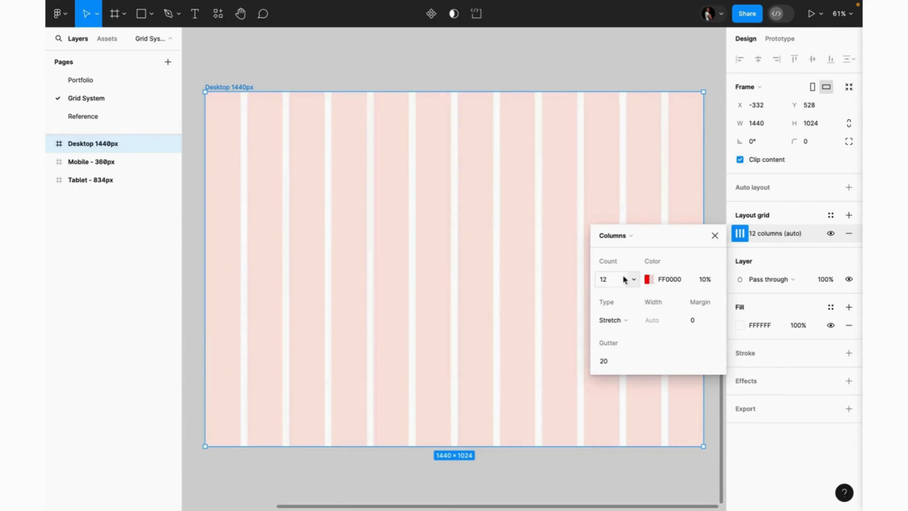
# Change the colour of the Desktop 1440px column grid from red to the grey 696969
pyautogui.click(648, 279)
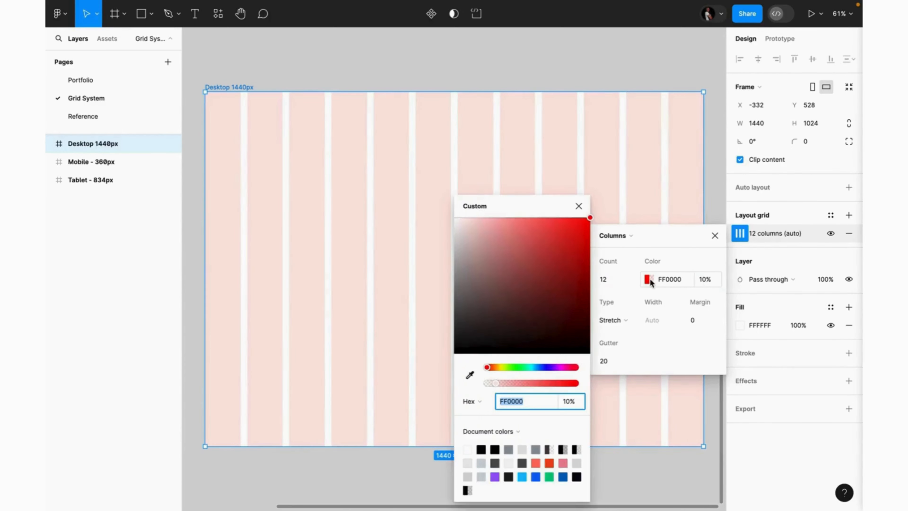
pyautogui.click(589, 218)
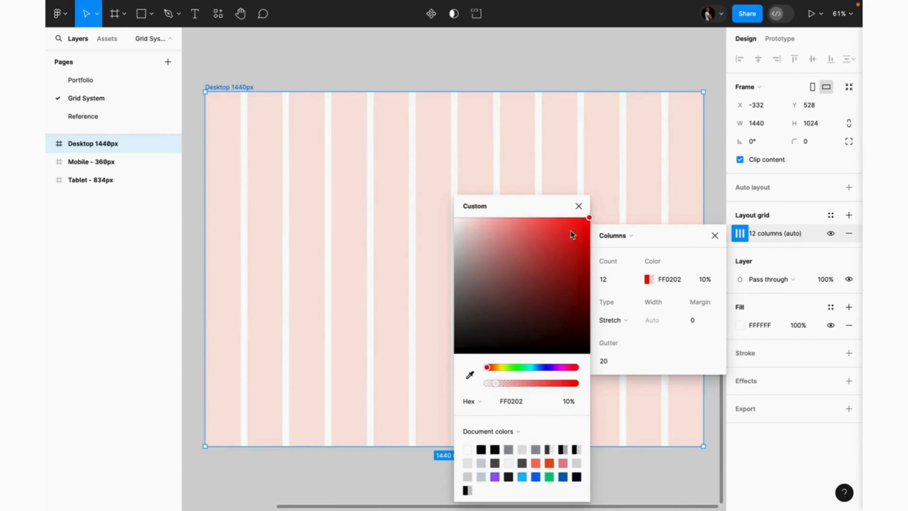
pyautogui.moveTo(571, 234); pyautogui.dragTo(442, 299)
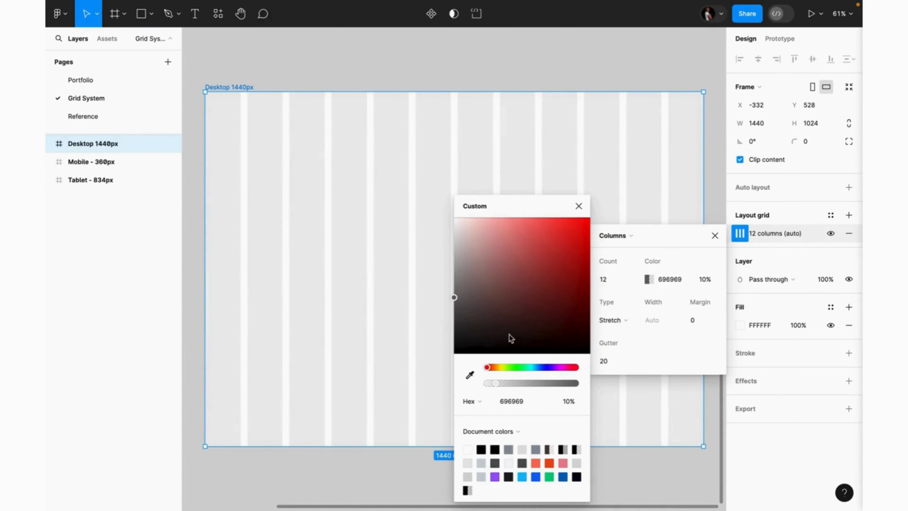
# Set the desktop column grid's margin to 72 and its gutter to 16
pyautogui.click(705, 323)
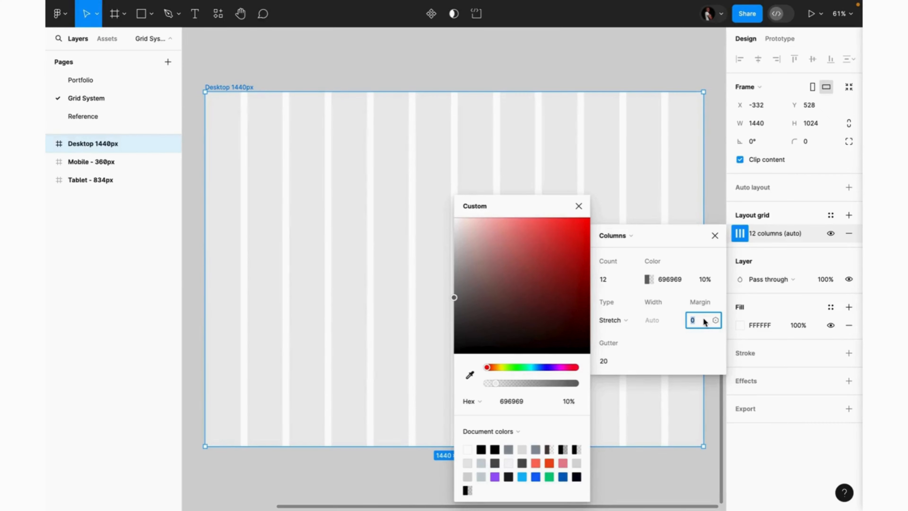
pyautogui.write('72')
pyautogui.click(607, 361)
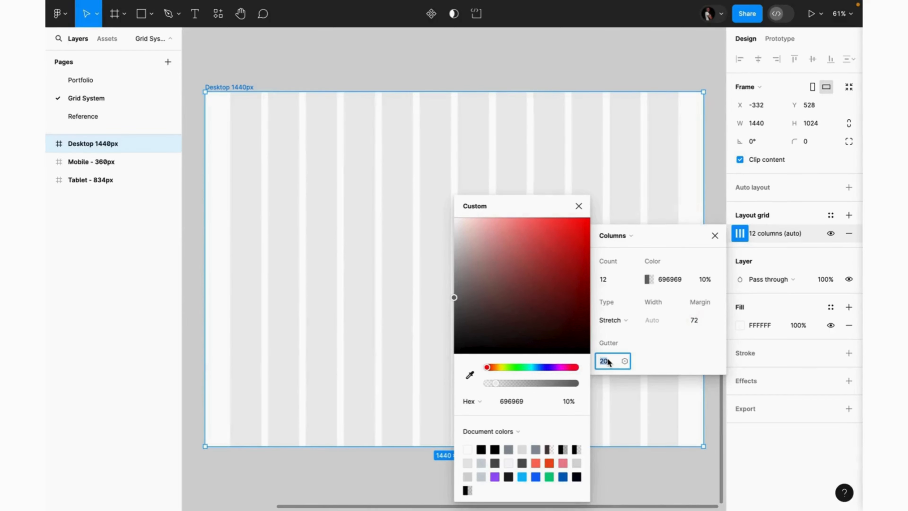
pyautogui.write('16')
pyautogui.press('Return')
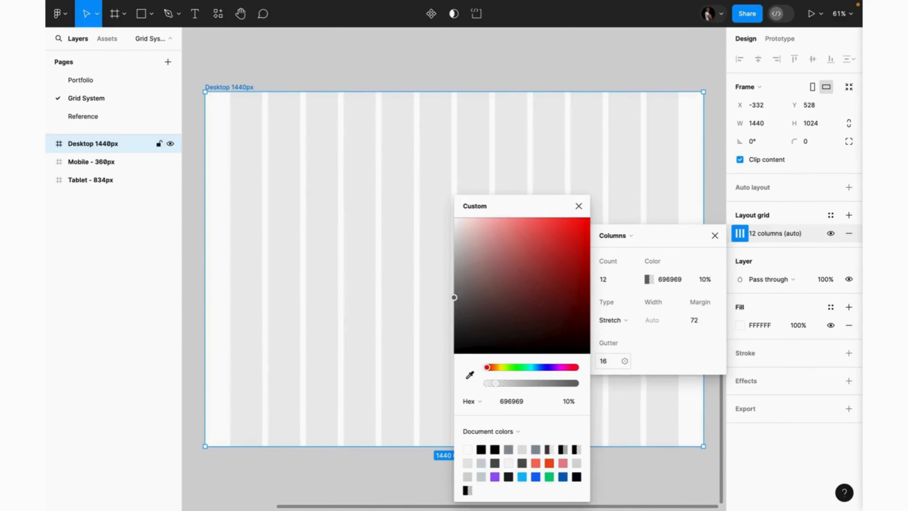
pyautogui.click(578, 206)
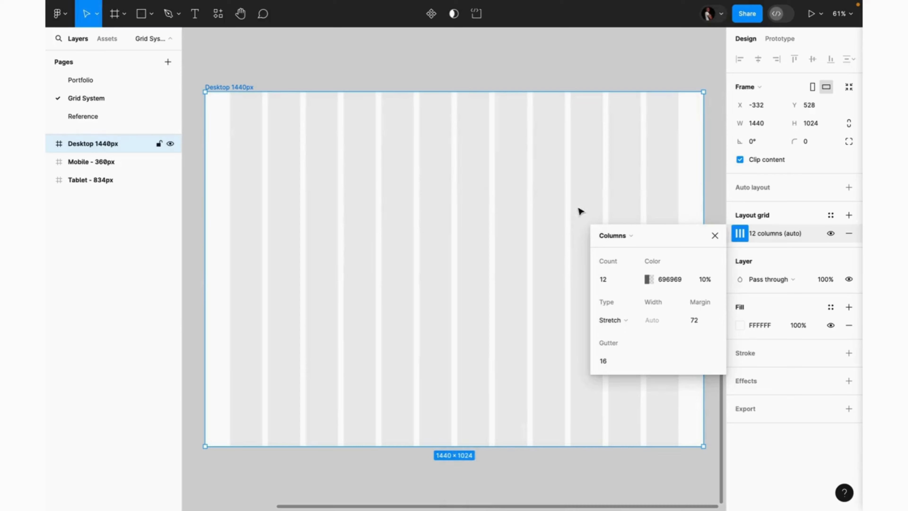
pyautogui.click(714, 236)
# Reopen the Desktop 1440px layout grid settings and select the grid's hex colour code for reuse
pyautogui.click(737, 233)
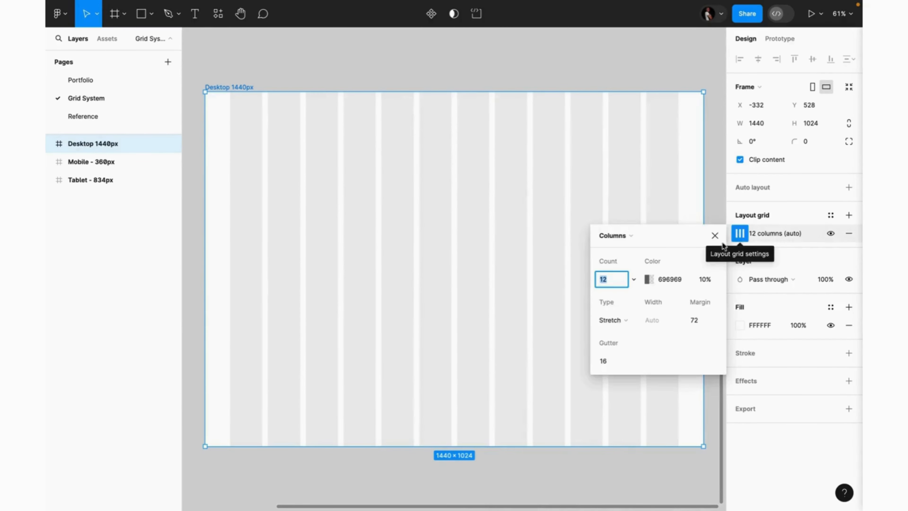
pyautogui.click(672, 280)
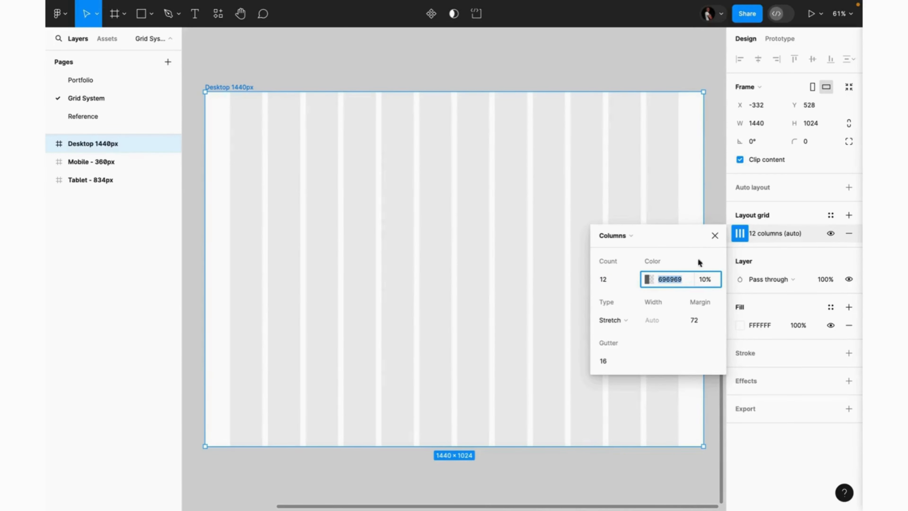
pyautogui.click(714, 236)
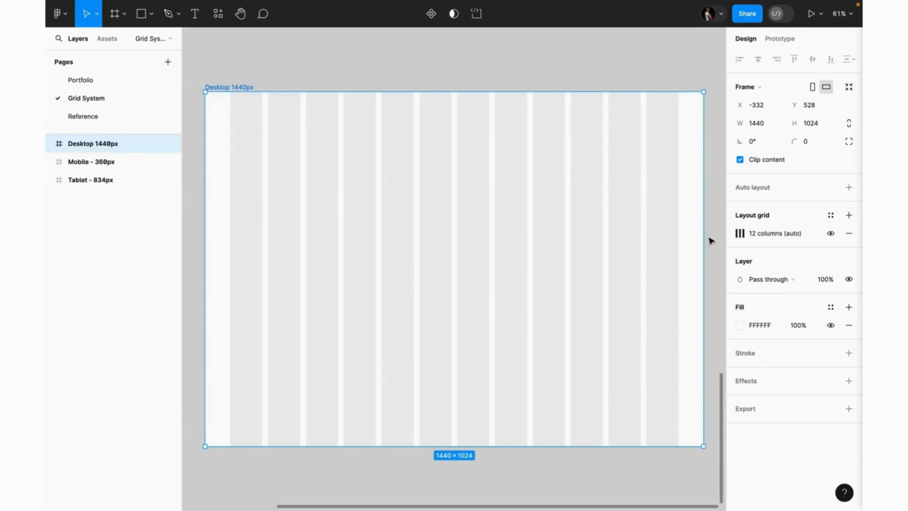
# Add a tablet frame beside the desktop frame using the iPad Pro 11" preset of 834 × 1194
pyautogui.click(666, 89)
pyautogui.hscroll(15, 665, 85)
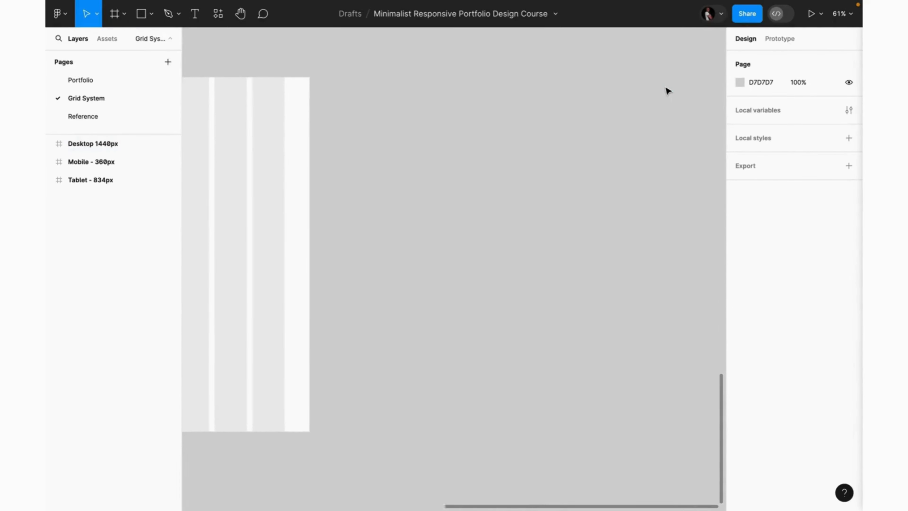
pyautogui.press('f')
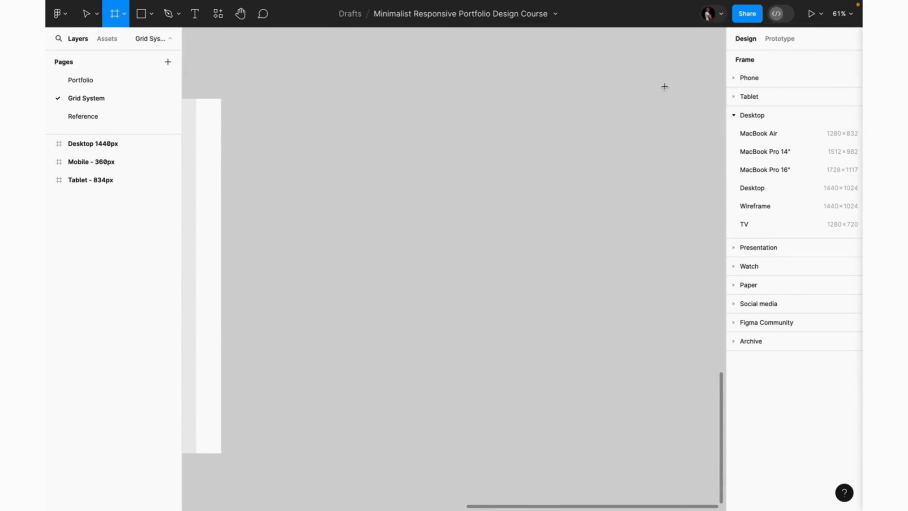
pyautogui.click(733, 96)
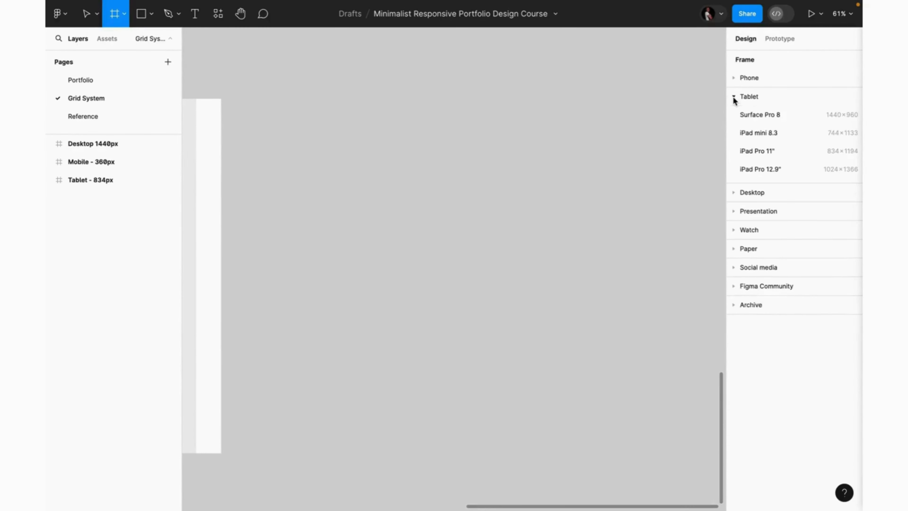
pyautogui.click(749, 152)
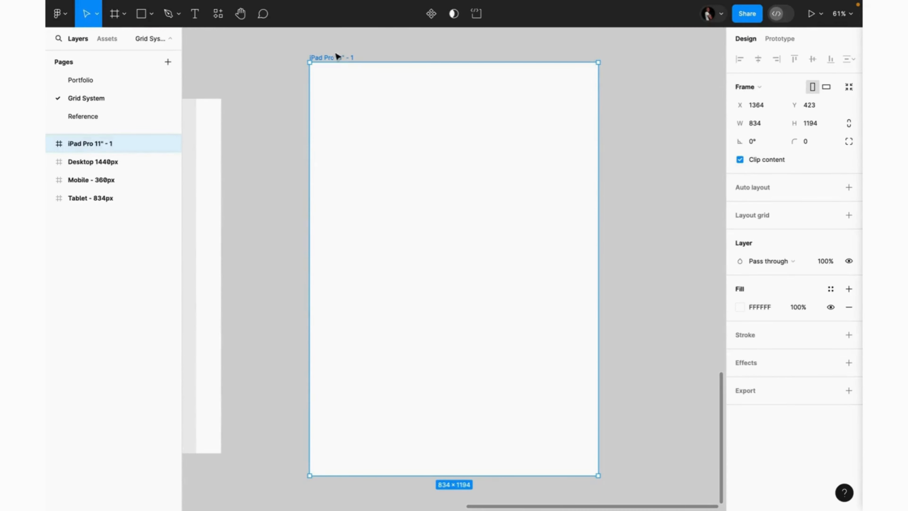
# Rename the iPad Pro 11" frame as "Tablet 834px"
pyautogui.doubleClick(332, 58)
pyautogui.write('Tablet 834px')
pyautogui.press('Return')
# Add a layout grid to the Tablet 834px frame, change it to columns and set the count to 8
pyautogui.click(849, 215)
pyautogui.click(740, 233)
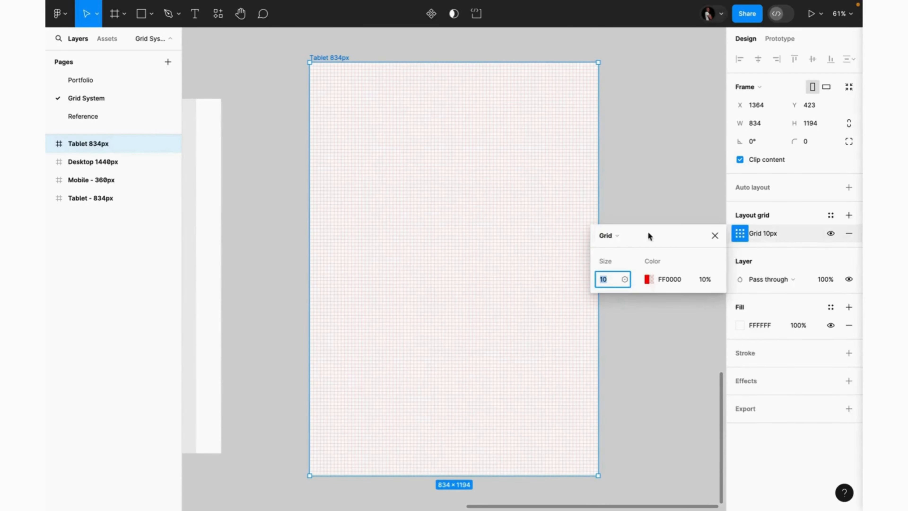
pyautogui.click(613, 235)
pyautogui.click(627, 250)
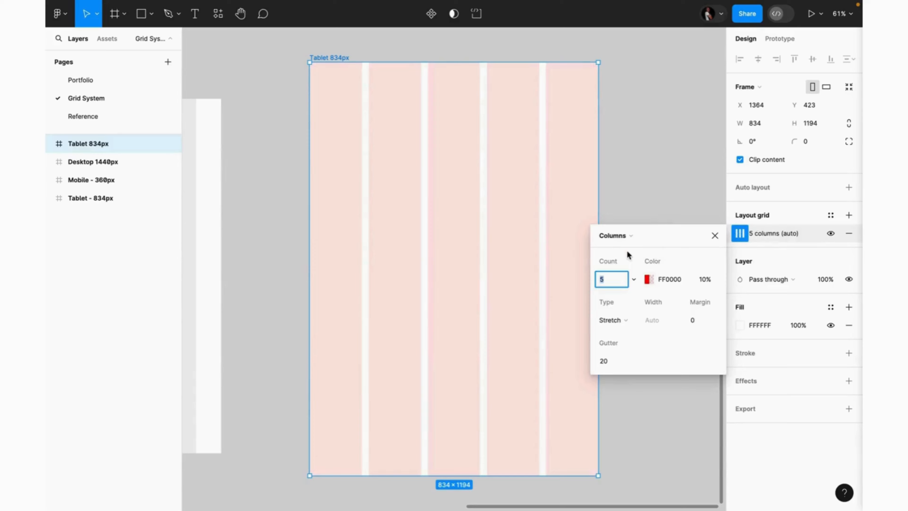
pyautogui.write('8')
# Set the tablet column grid's colour to 696969
pyautogui.click(669, 279)
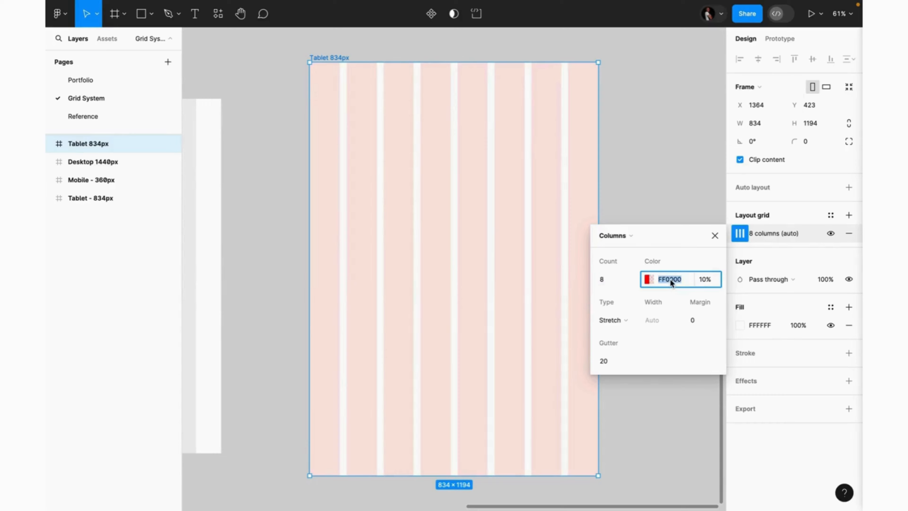
pyautogui.write('696969')
pyautogui.press('Return')
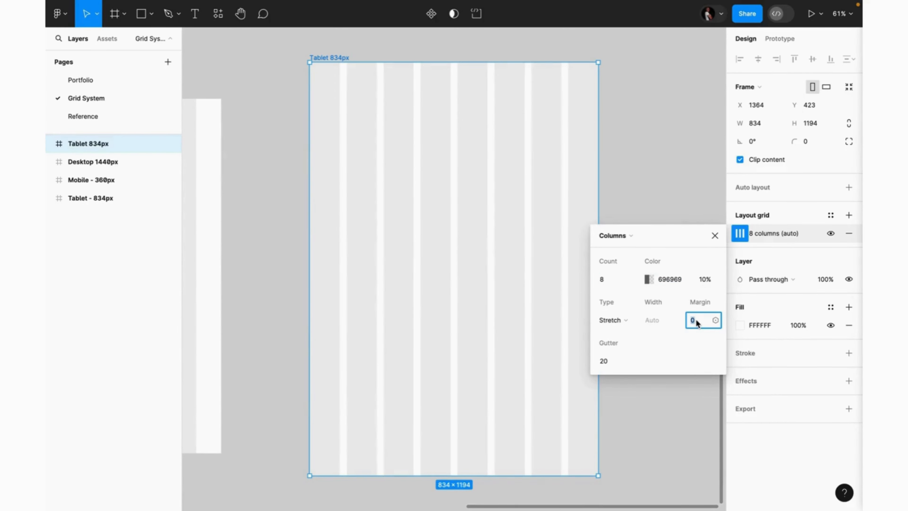
# Set the tablet column grid's margin to 32 and its gutter to 16
pyautogui.write('32')
pyautogui.press('Return')
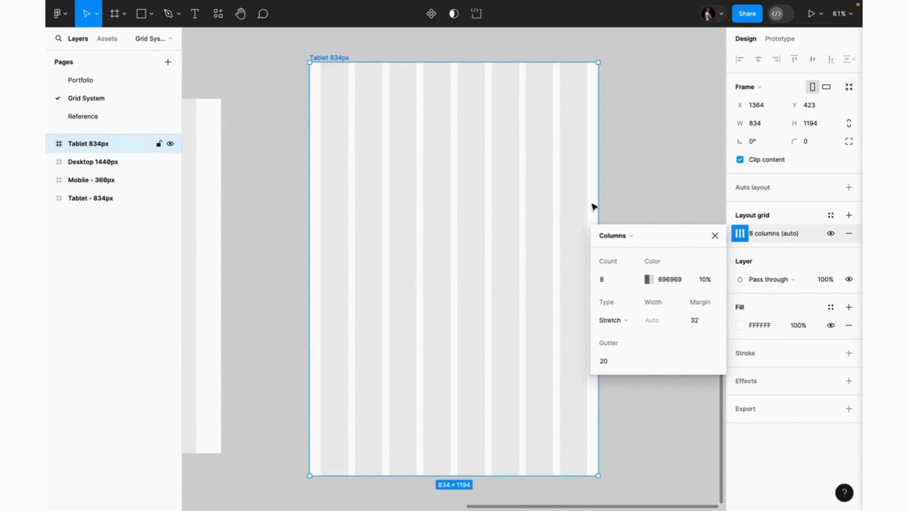
pyautogui.click(600, 359)
pyautogui.write('16')
pyautogui.press('Return')
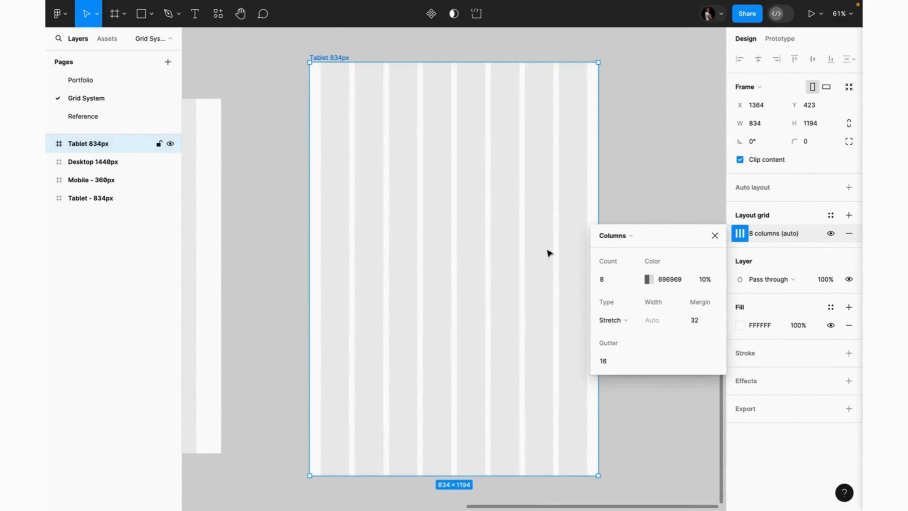
pyautogui.click(715, 236)
# Move the Tablet 834px frame closer to the desktop frame and align their top edges
pyautogui.hscroll(2, 663, 225)
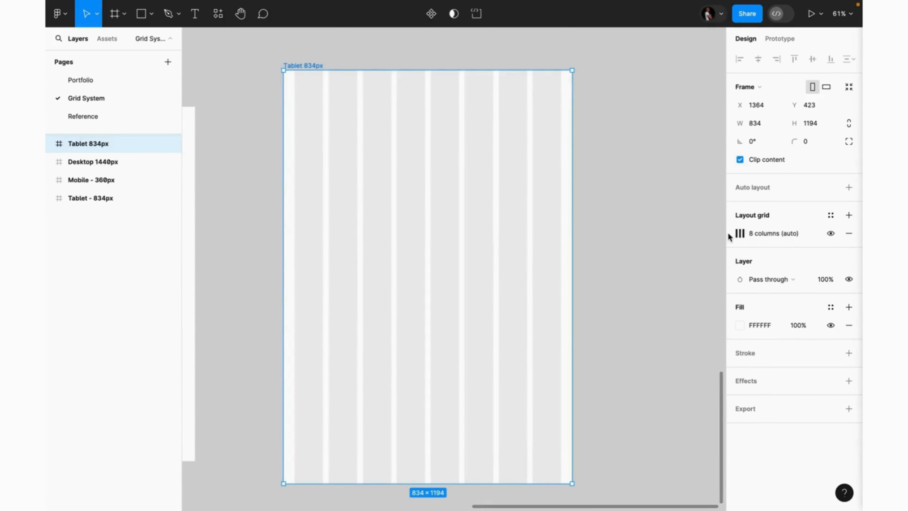
pyautogui.scroll(-5, 603, 224)
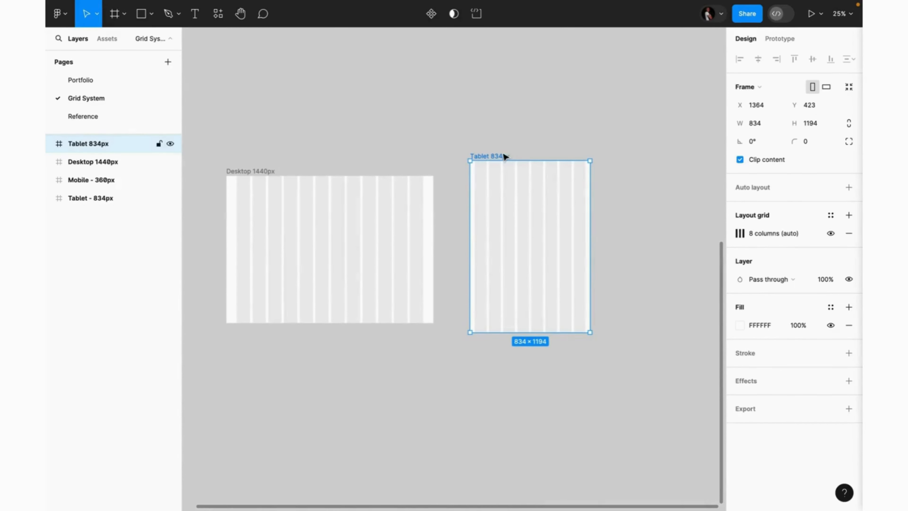
pyautogui.moveTo(505, 156); pyautogui.dragTo(486, 172)
pyautogui.click(611, 193)
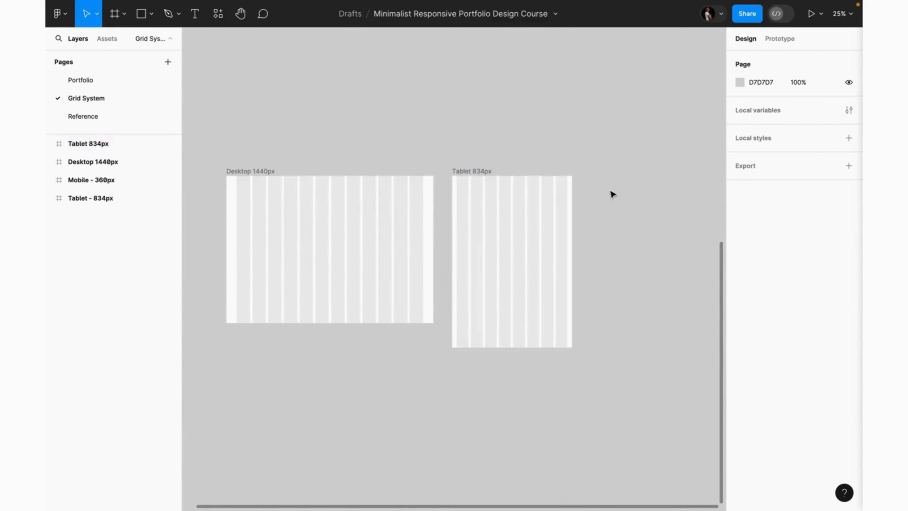
# Add an Android Large frame of 360 × 800 and place it beside the tablet frame, aligned to its top edge
pyautogui.press('f')
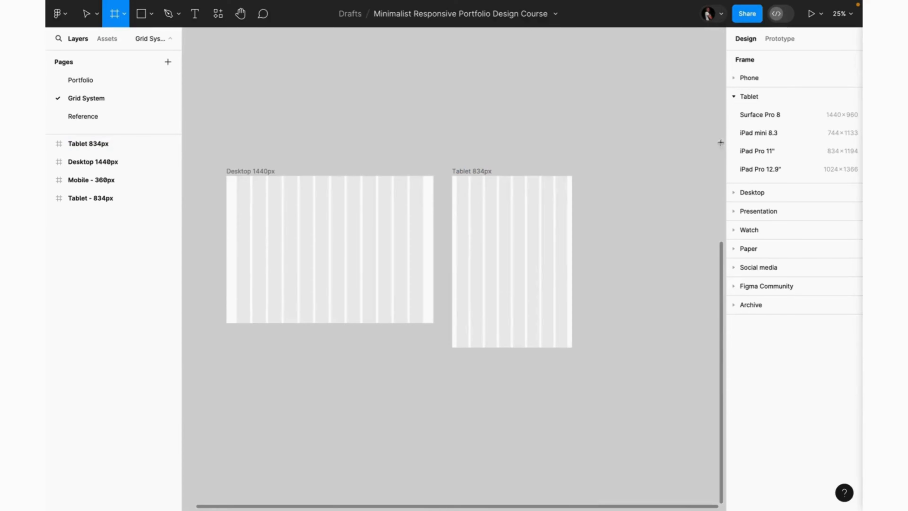
pyautogui.click(734, 78)
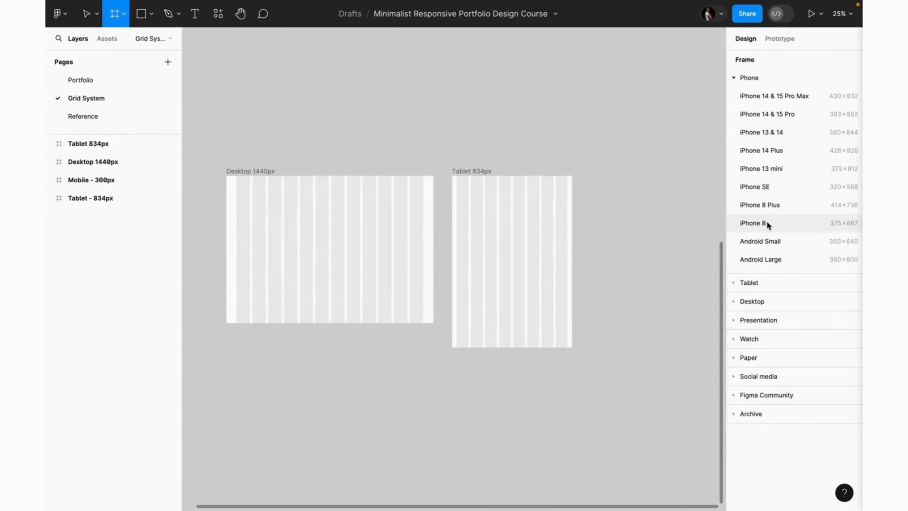
pyautogui.click(765, 258)
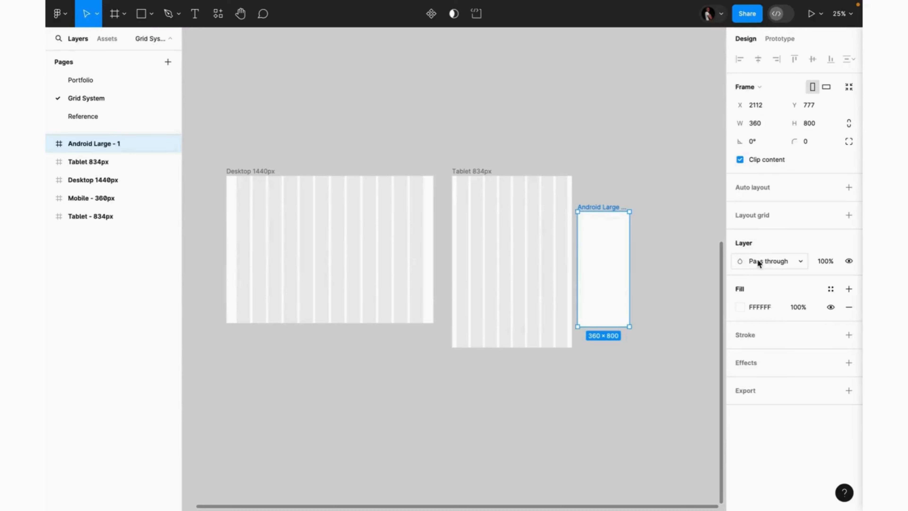
pyautogui.moveTo(605, 240); pyautogui.dragTo(619, 203)
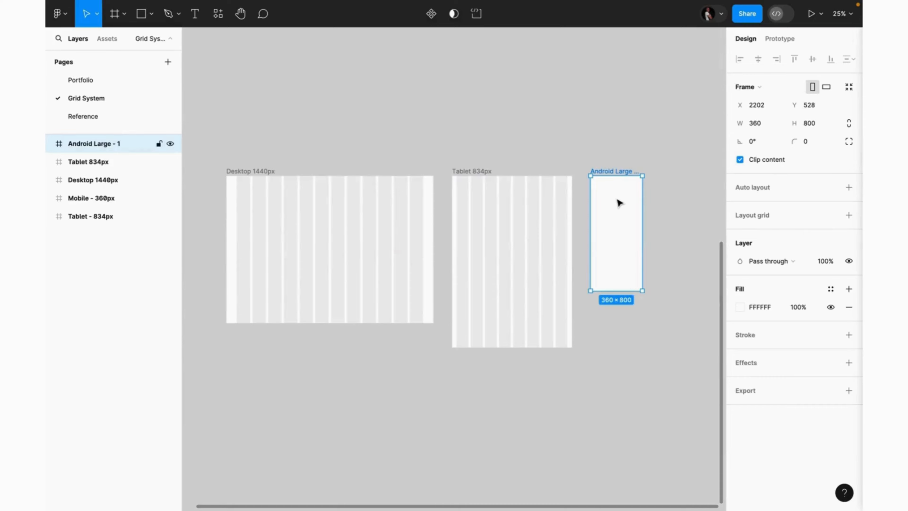
# Rename the Android Large frame as "Mobile 360px"
pyautogui.hotkey('shift', '2')
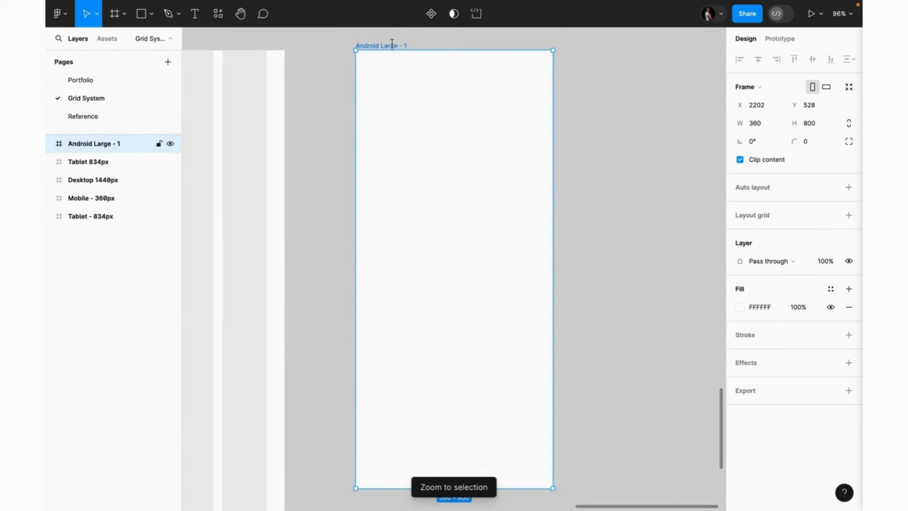
pyautogui.doubleClick(391, 44)
pyautogui.write('Mobi')
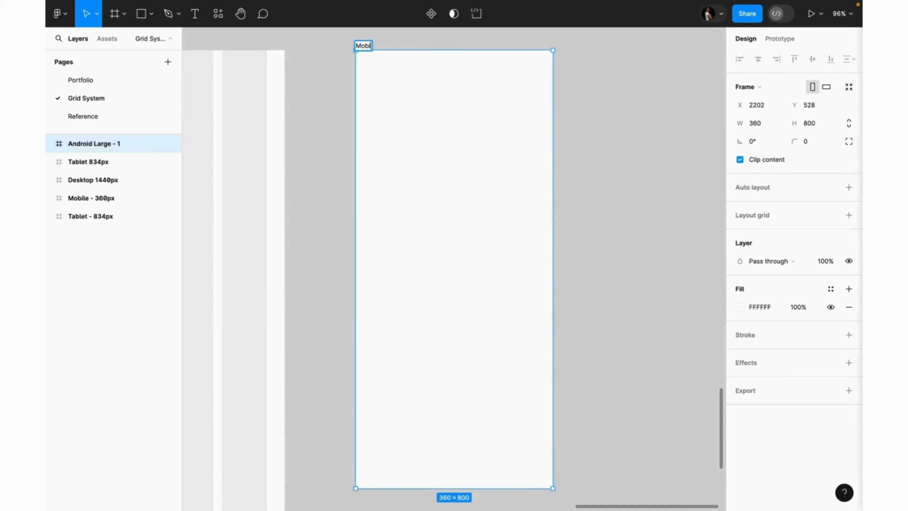
pyautogui.write('le 360px')
pyautogui.press('Return')
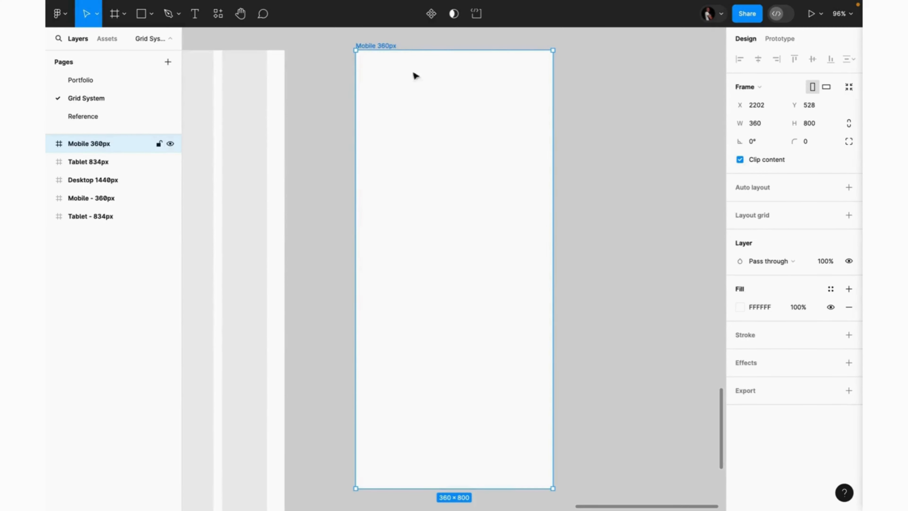
# Add a layout grid to the Mobile 360px frame, change it to columns and set the count to 4
pyautogui.click(849, 215)
pyautogui.click(739, 233)
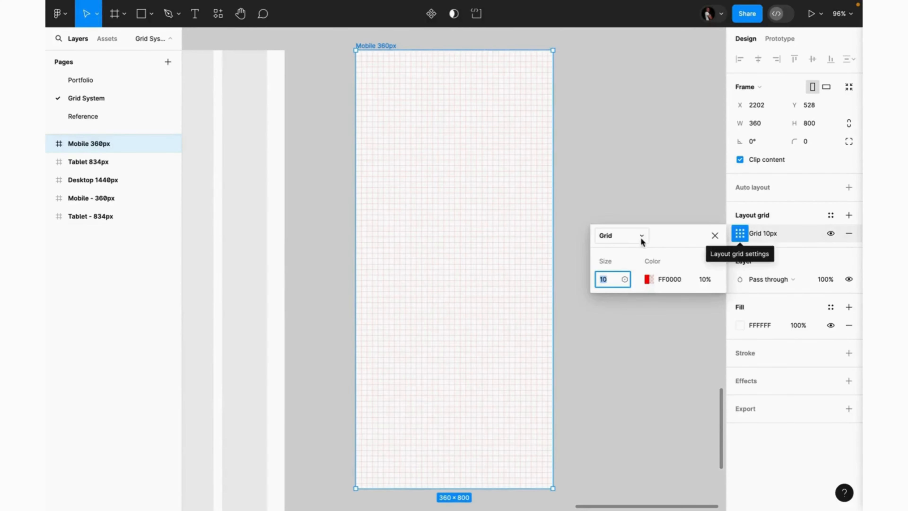
pyautogui.click(630, 236)
pyautogui.click(626, 247)
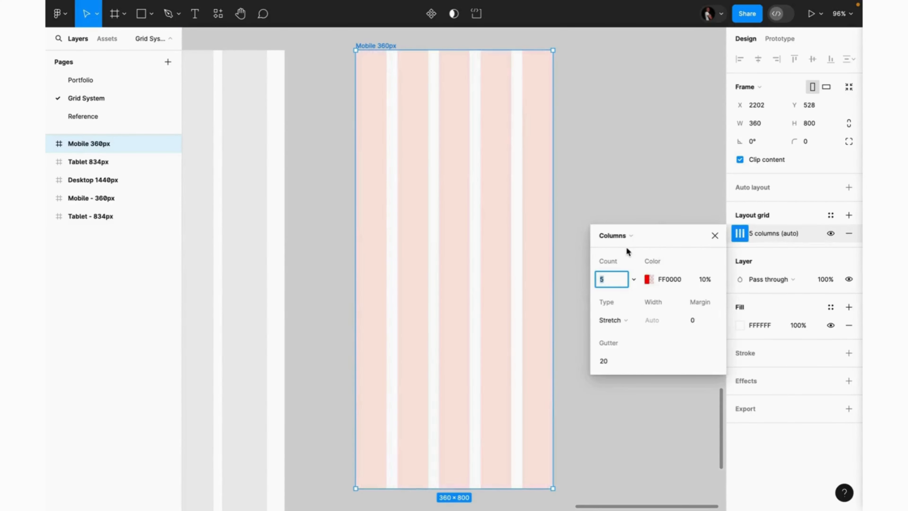
pyautogui.write('4')
pyautogui.press('Return')
# Set the mobile column grid's colour to 696969 and its margin to 16
pyautogui.click(677, 280)
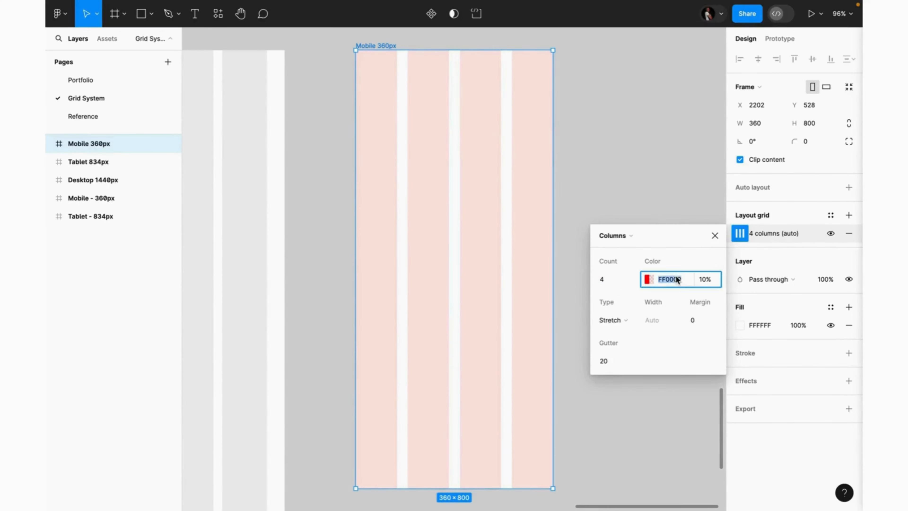
pyautogui.write('696969')
pyautogui.press('Return')
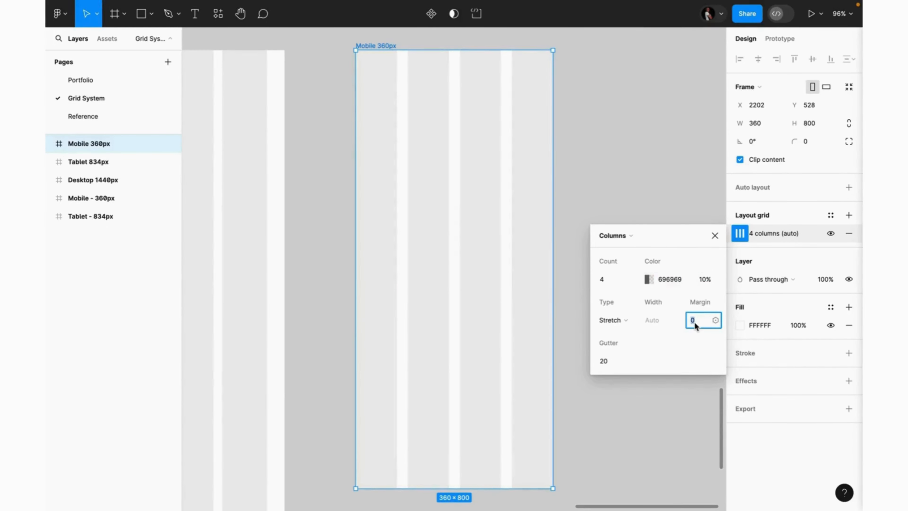
pyautogui.write('16')
pyautogui.press('Return')
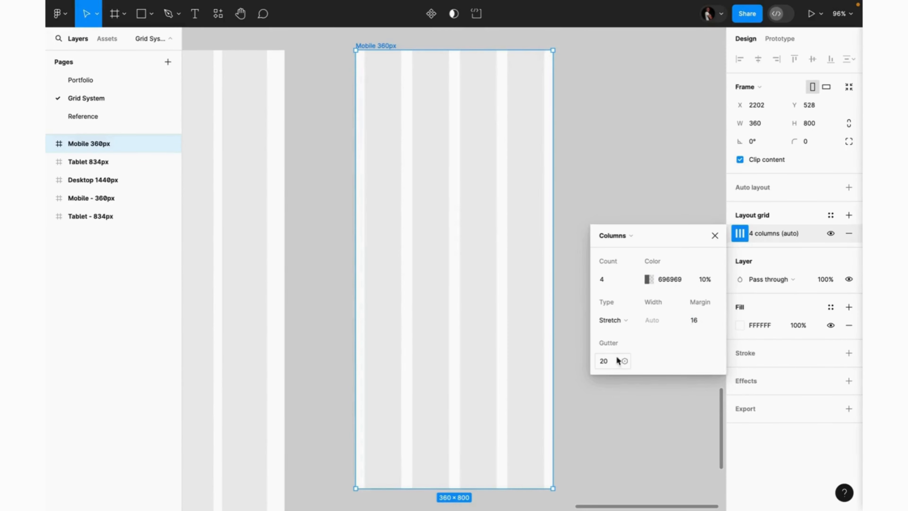
# Set the gutter of the Mobile 360px frame's column grid to 16 and close the grid settings
pyautogui.write('16')
pyautogui.press('Return')
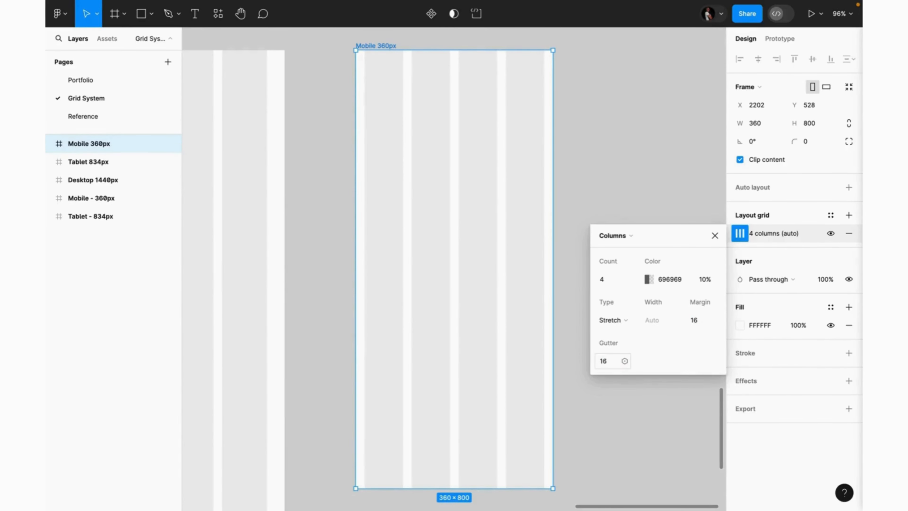
pyautogui.click(592, 209)
pyautogui.scroll(-5, 592, 210)
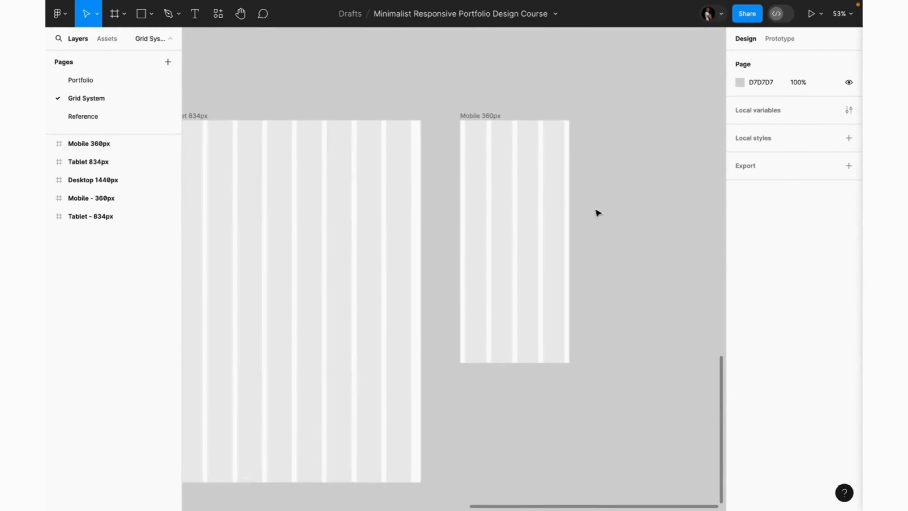
pyautogui.hscroll(-10, 597, 213)
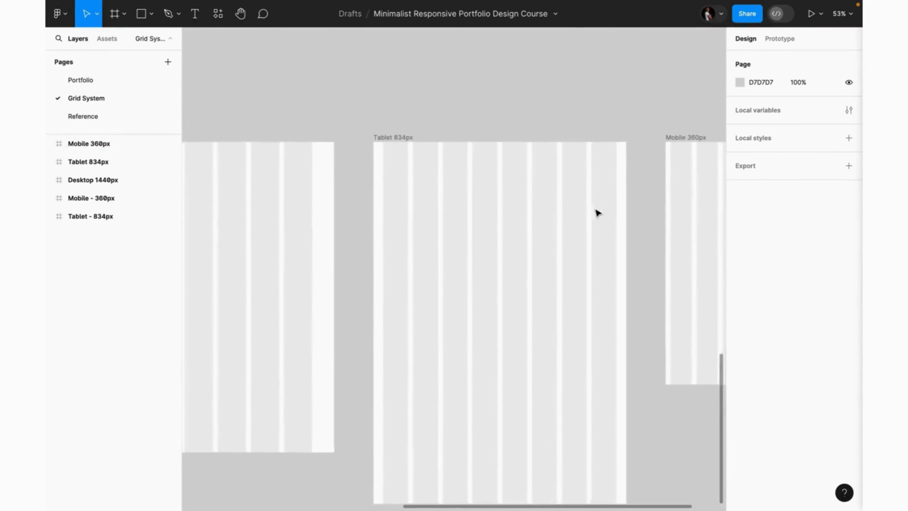
pyautogui.hscroll(-10, 598, 212)
pyautogui.hscroll(8, 597, 213)
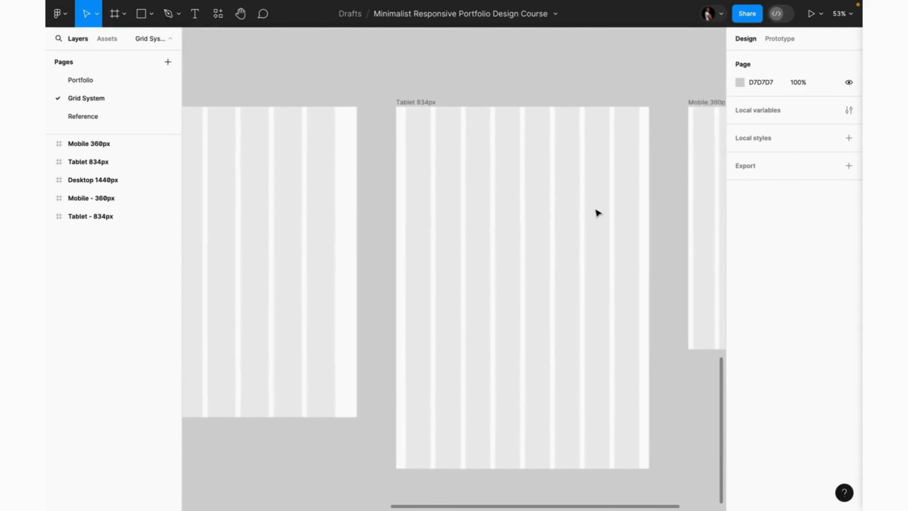
pyautogui.hscroll(6, 598, 213)
pyautogui.hscroll(-1, 598, 213)
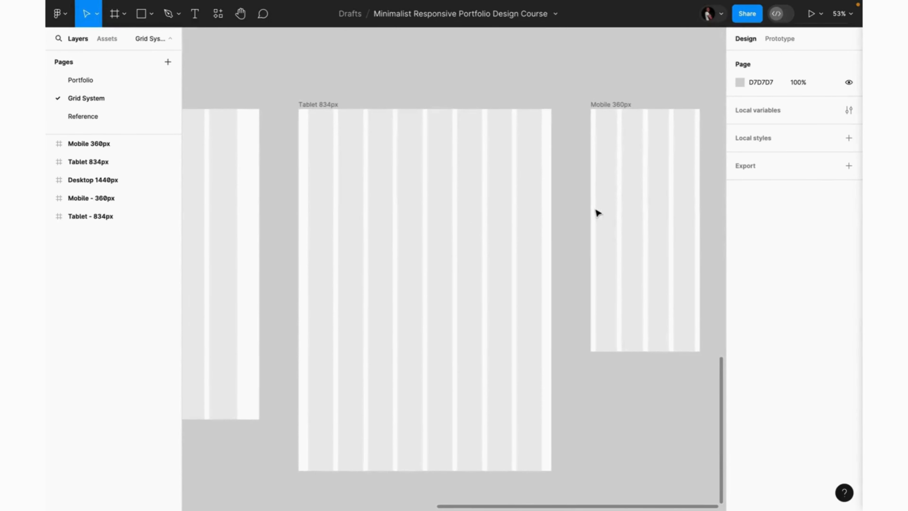
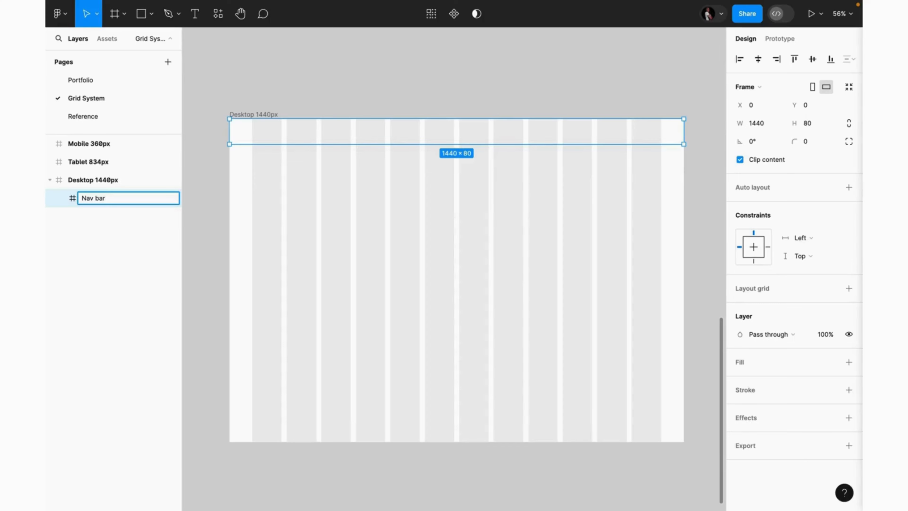
# Complete the name of the 1440 × 80 frame inside Desktop 1440px as "Nav bar Section"
pyautogui.write('Secto')
pyautogui.write('in')
pyautogui.press('Return')
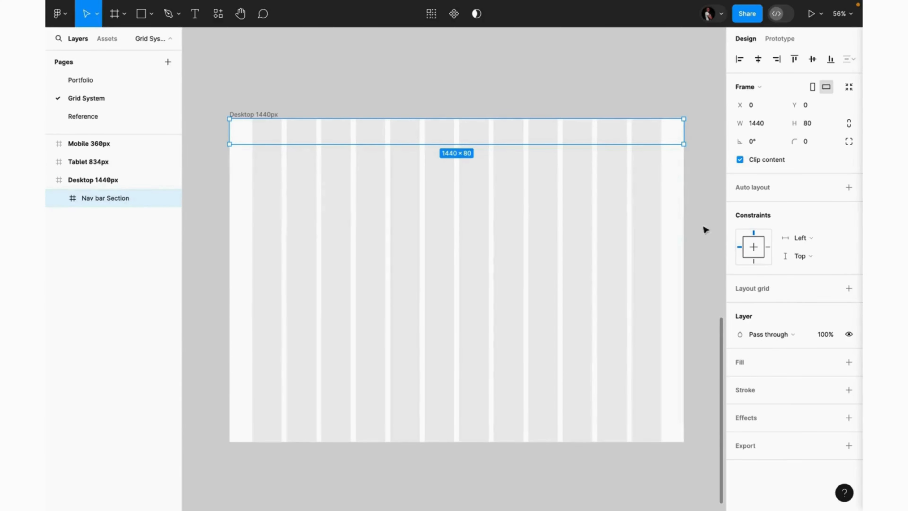
# Add auto layout to the Nav bar Section and set its horizontal padding to 72
pyautogui.click(848, 188)
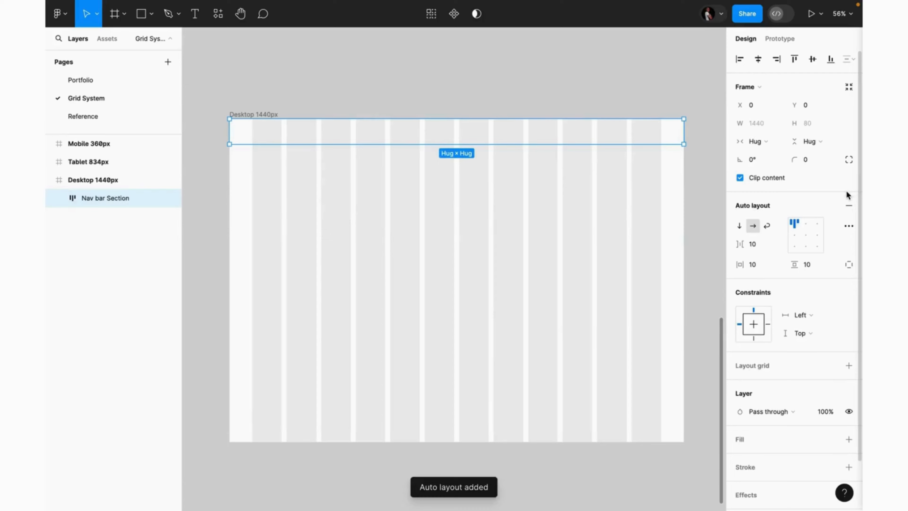
pyautogui.click(761, 266)
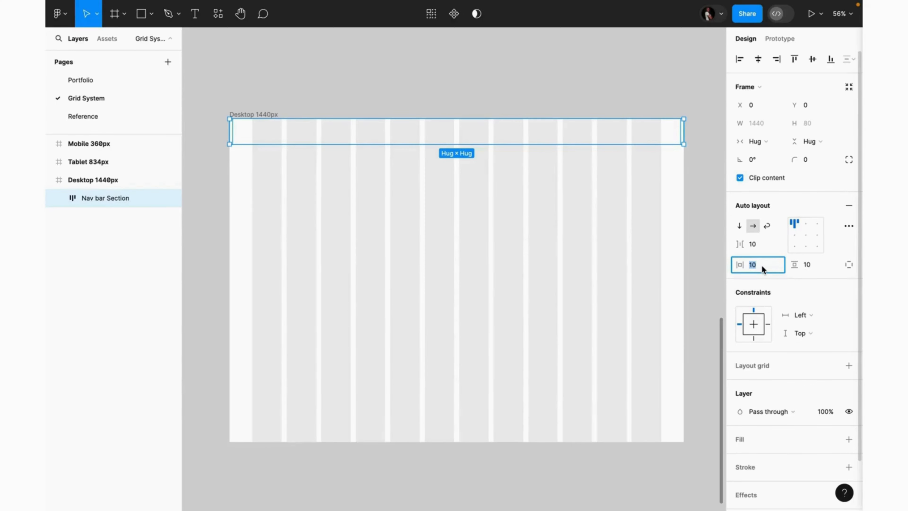
pyautogui.write('72')
pyautogui.press('Return')
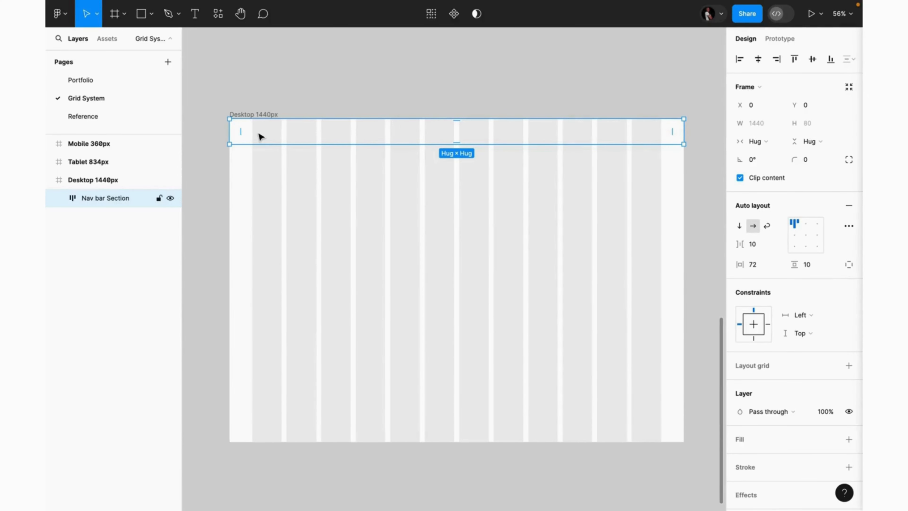
# Copy the 40 × 40 logo square from the Reference page's desktop design and return to the Grid System page
pyautogui.click(133, 118)
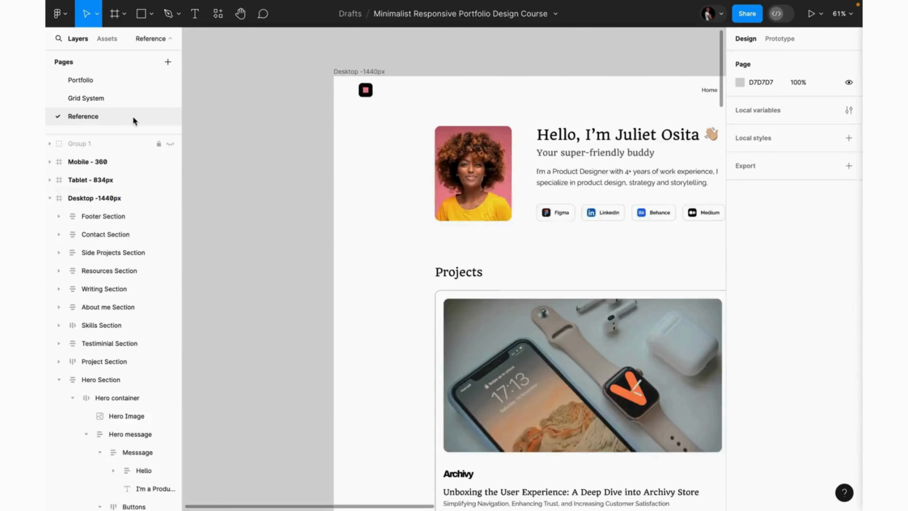
pyautogui.click(374, 92)
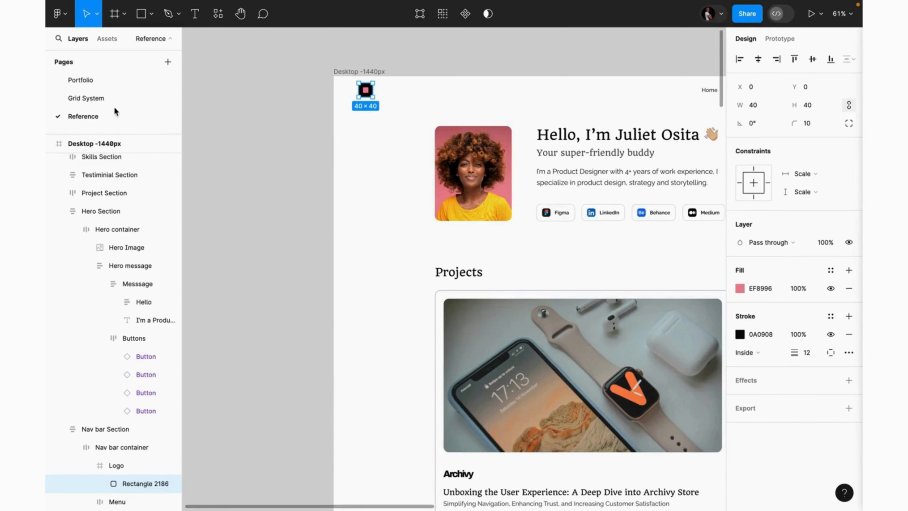
pyautogui.click(107, 96)
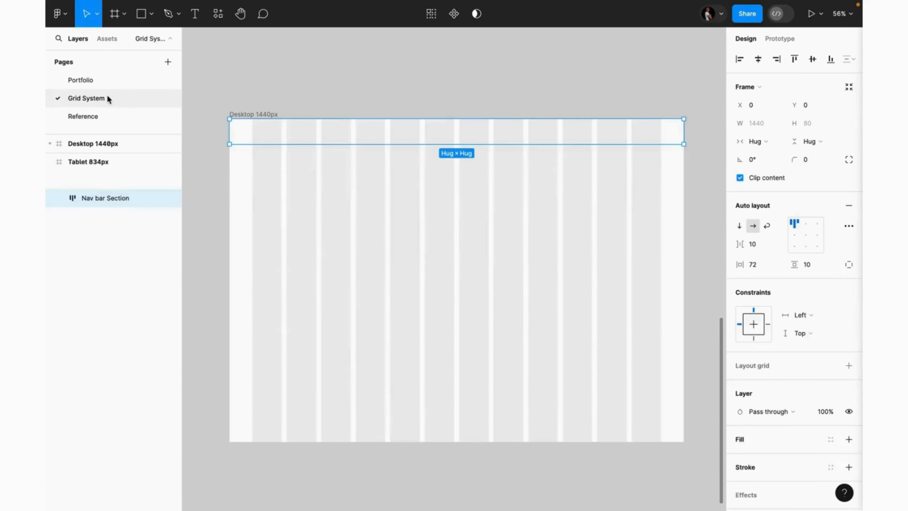
# Rename the Grid System page as "Portfolio"
pyautogui.doubleClick(86, 100)
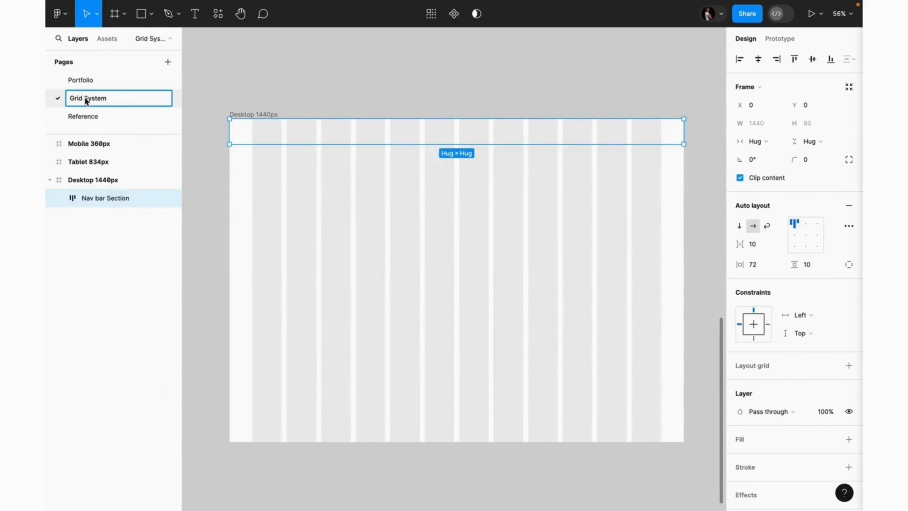
pyautogui.write('Portfolio')
pyautogui.press('Return')
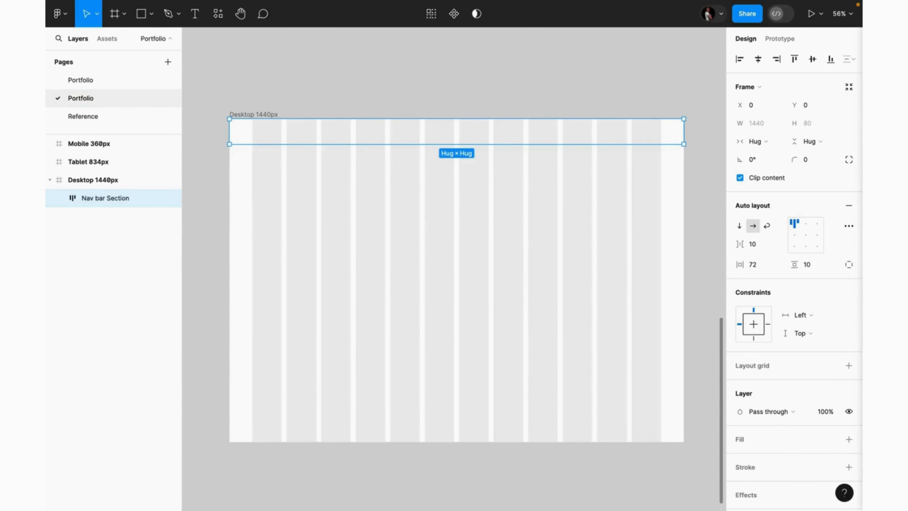
# Delete the older Portfolio page, the first one in the page list
pyautogui.click(105, 75)
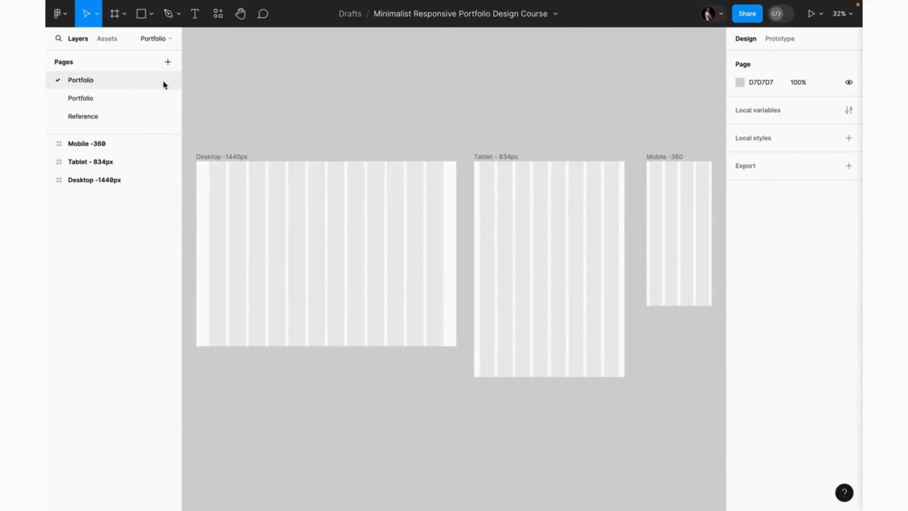
pyautogui.rightClick(124, 83)
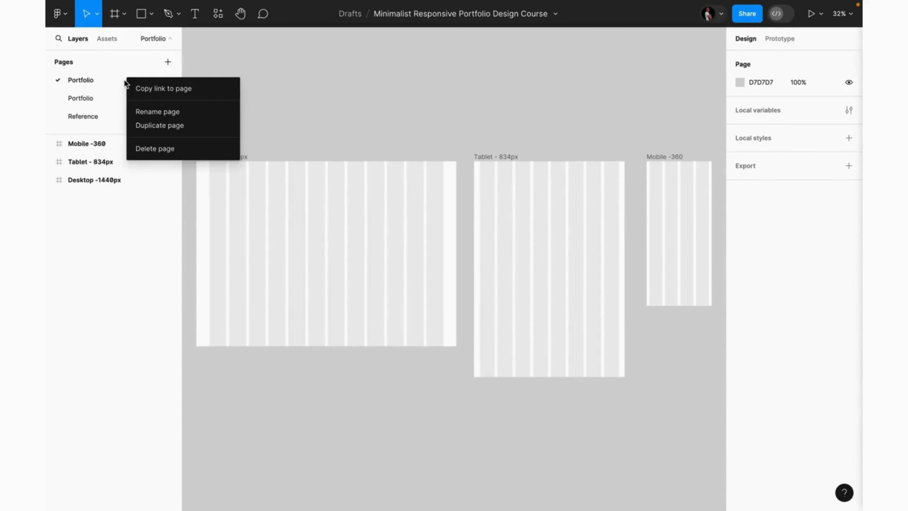
pyautogui.click(159, 145)
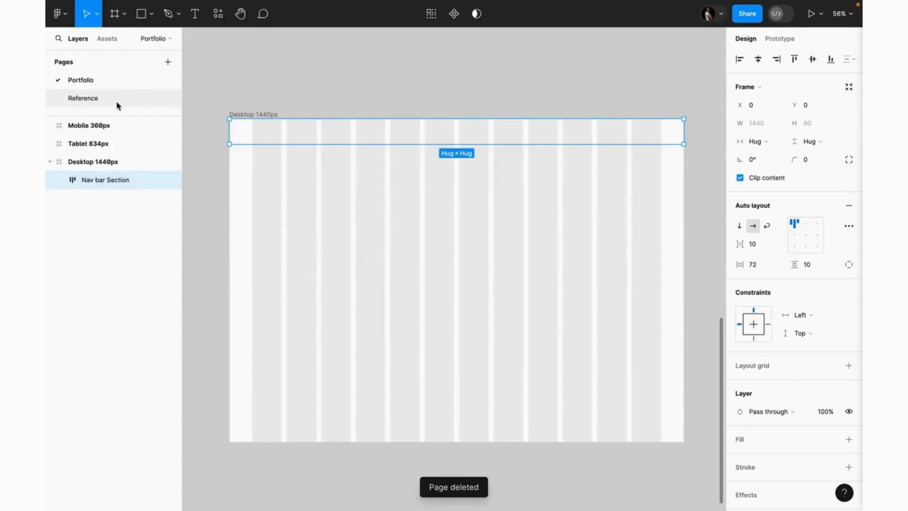
# Paste the copied logo square into the Nav bar Section of the Desktop 1440px frame
pyautogui.press('Escape')
pyautogui.click(277, 135)
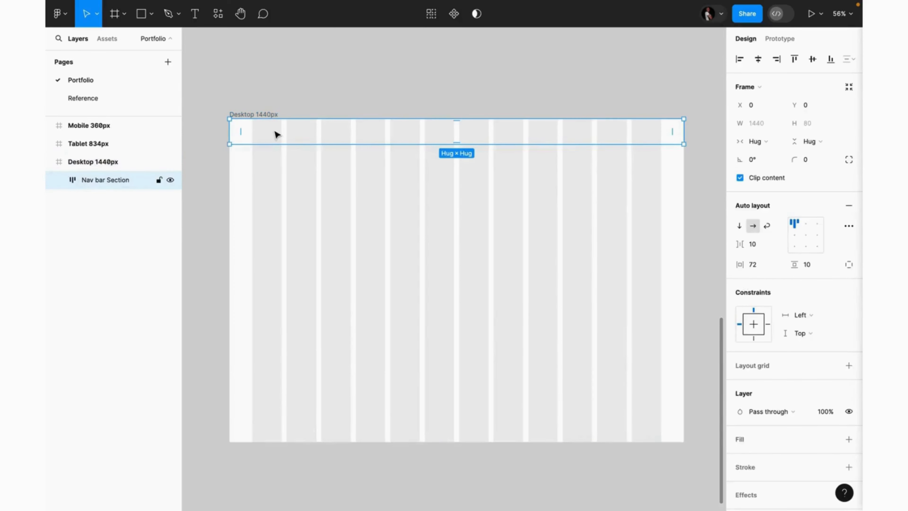
pyautogui.hotkey('ctrl', 'v')
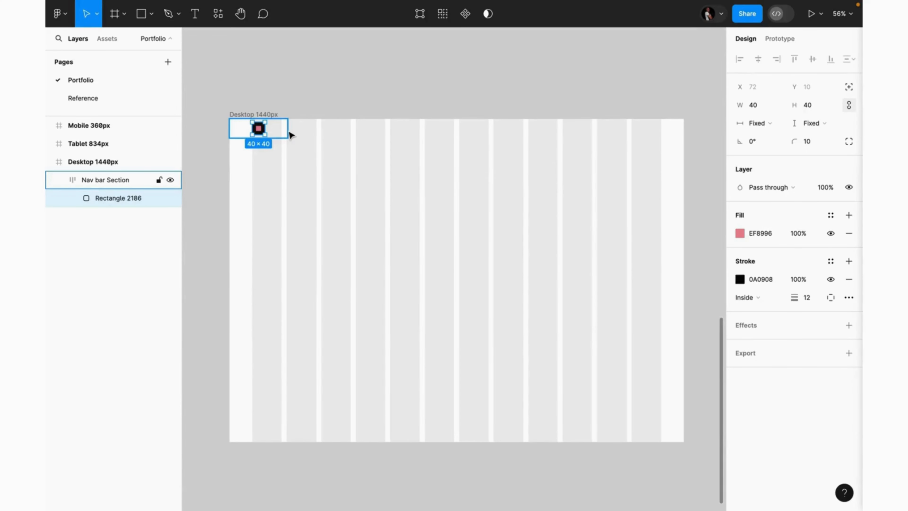
# Change the Nav bar Section to a fixed width and stretch it to 1440 across the desktop frame
pyautogui.click(287, 132)
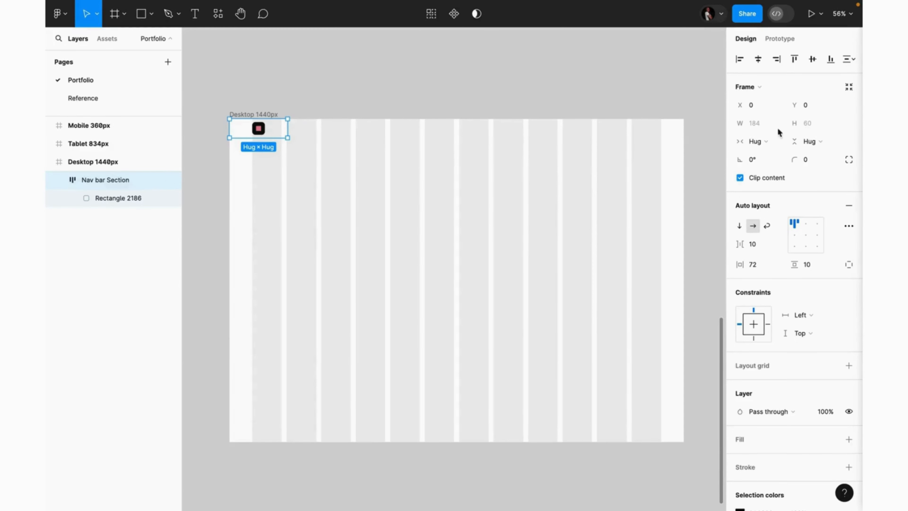
pyautogui.click(776, 143)
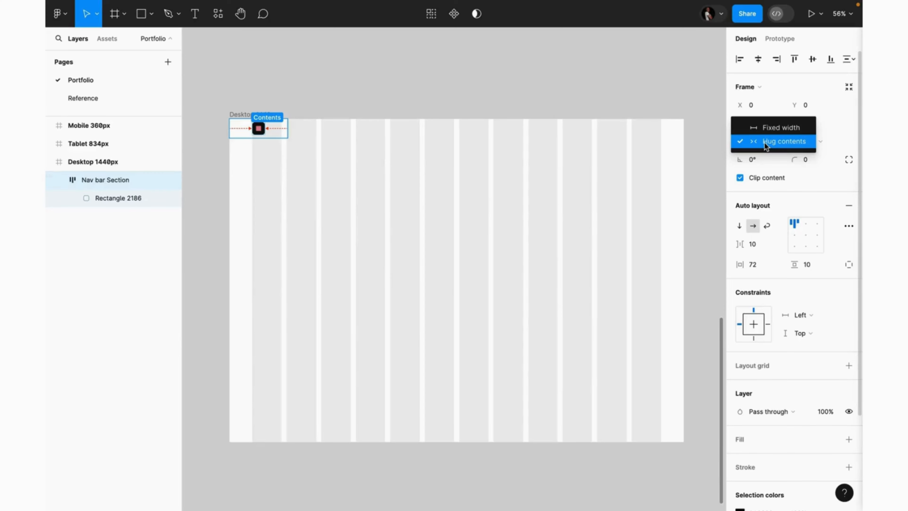
pyautogui.click(771, 129)
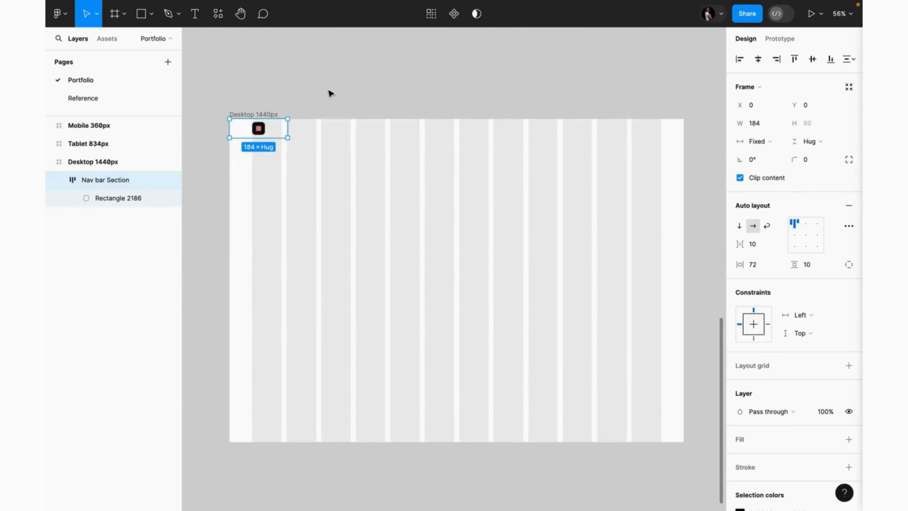
pyautogui.moveTo(289, 126); pyautogui.dragTo(682, 129)
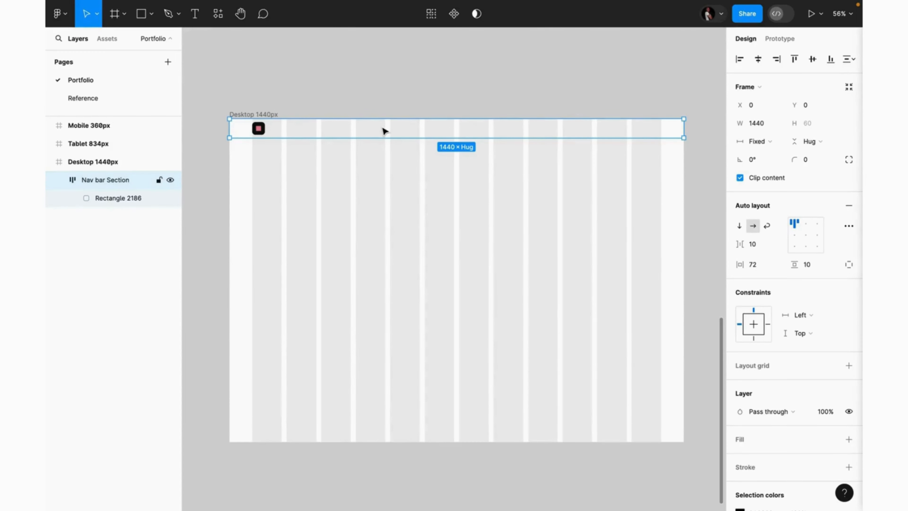
# Check the navigation menu in the Reference page's desktop design and add a "Home" text to the Nav bar Section on the Portfolio page
pyautogui.click(112, 106)
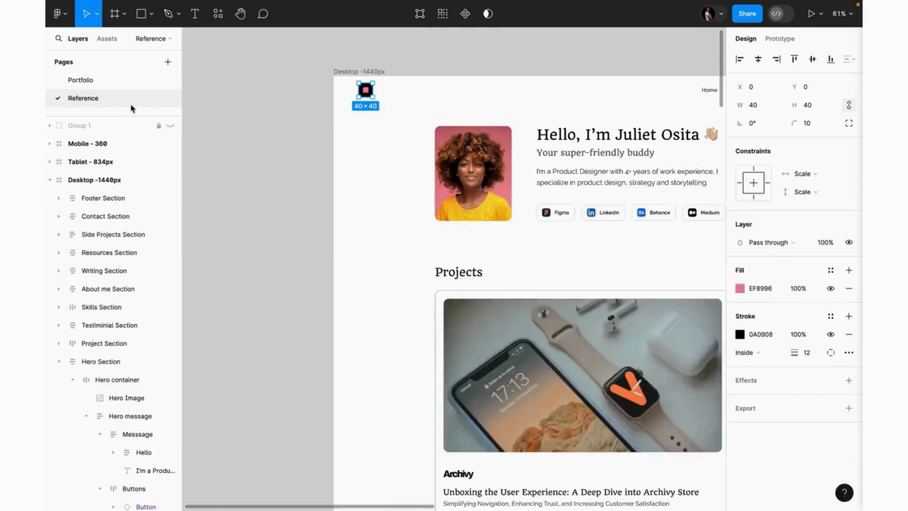
pyautogui.hscroll(5, 376, 200)
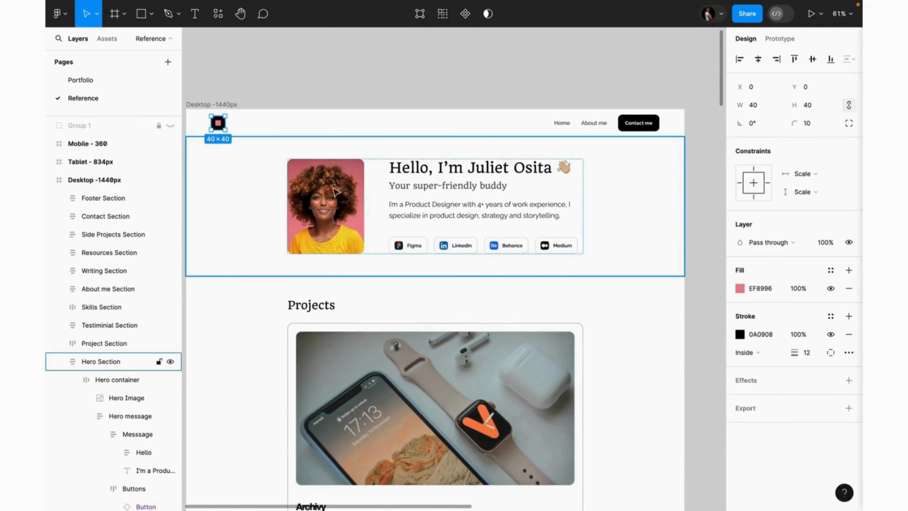
pyautogui.click(128, 84)
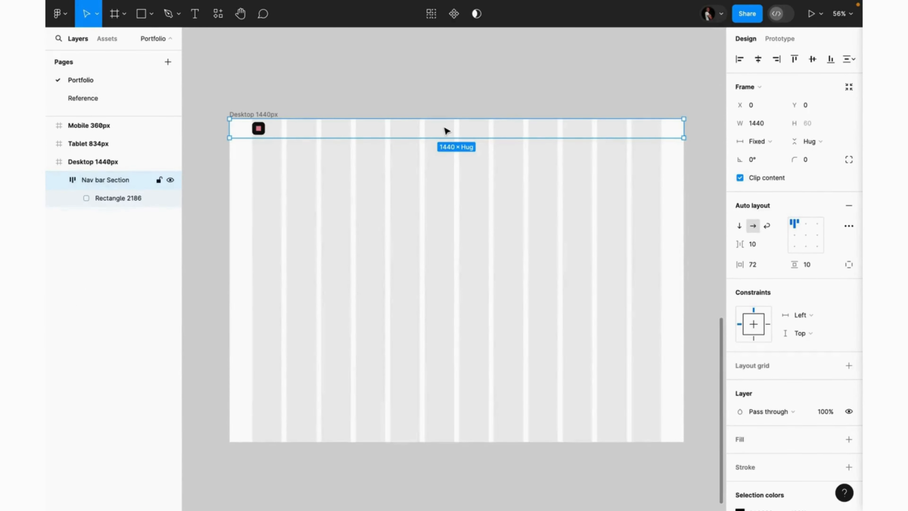
pyautogui.press('t')
pyautogui.click(453, 133)
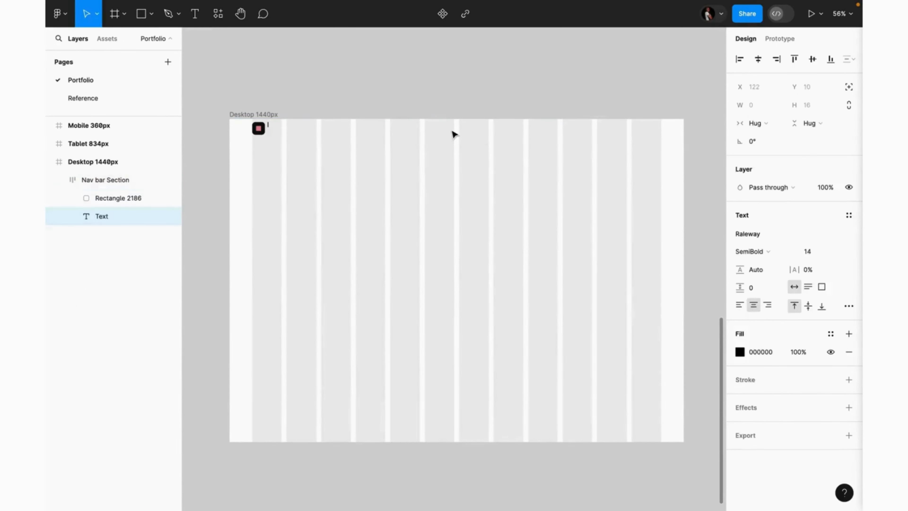
pyautogui.write('Home')
pyautogui.press('Escape')
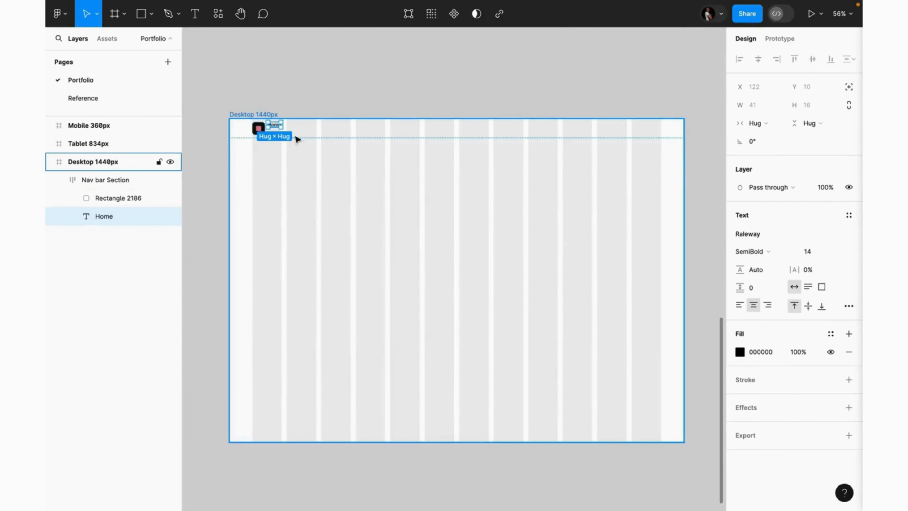
# Duplicate the "Home" text in the Nav bar Section and change the copy to "About me"
pyautogui.press('super+d')
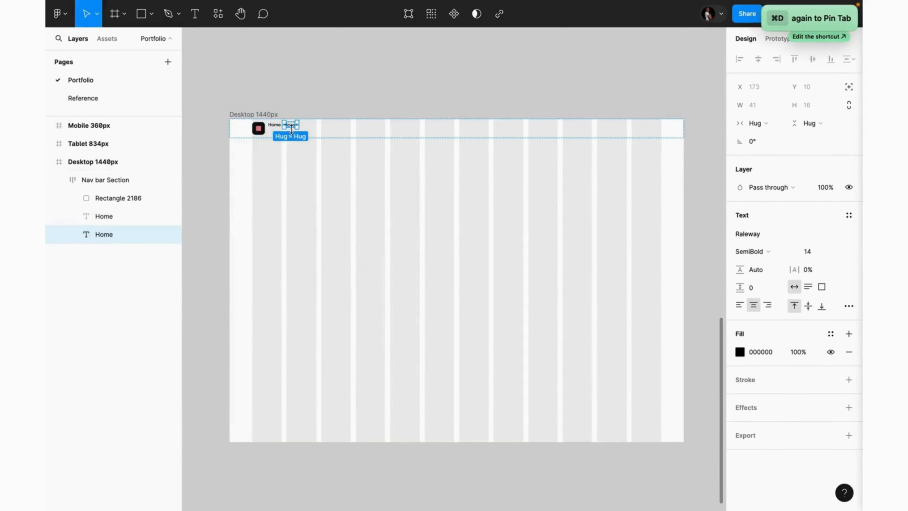
pyautogui.doubleClick(290, 125)
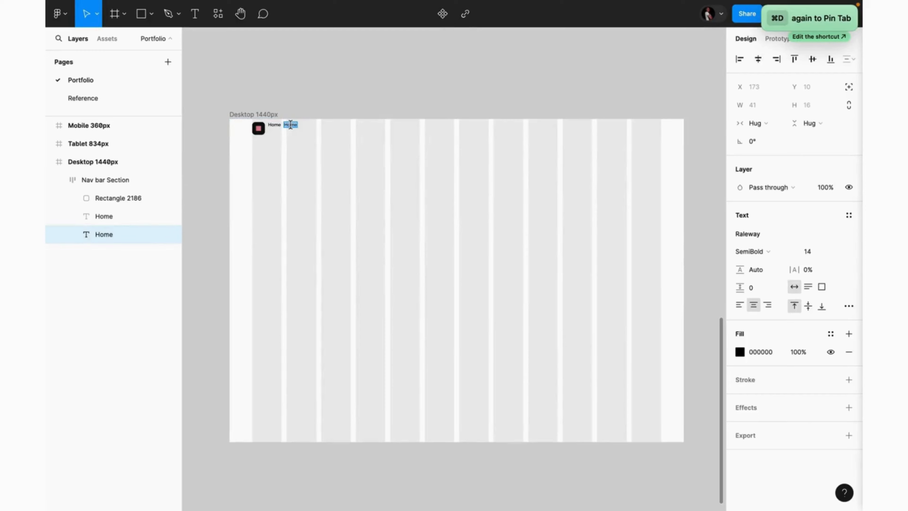
pyautogui.write('About me')
pyautogui.press('Escape')
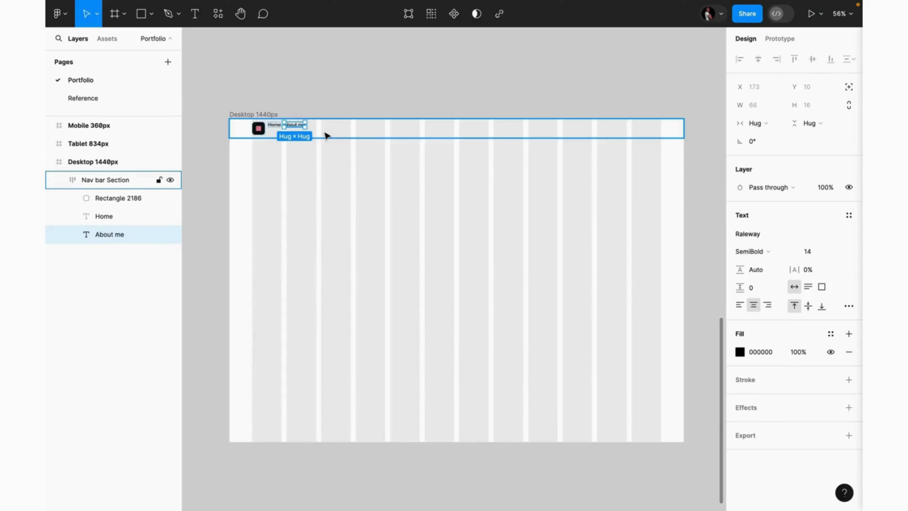
# Duplicate the "About me" text in the Nav bar Section and change the copy to "Contact me"
pyautogui.hotkey('ctrl', 'd')
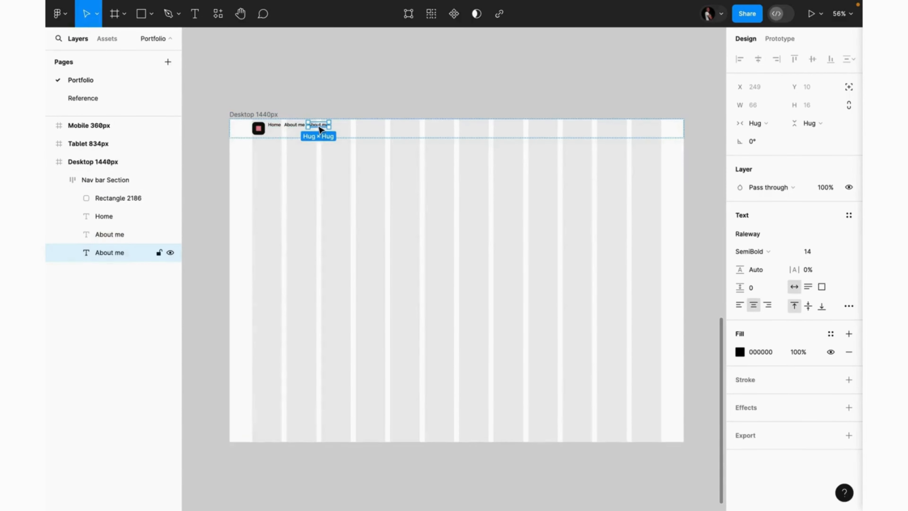
pyautogui.doubleClick(317, 125)
pyautogui.write('Con')
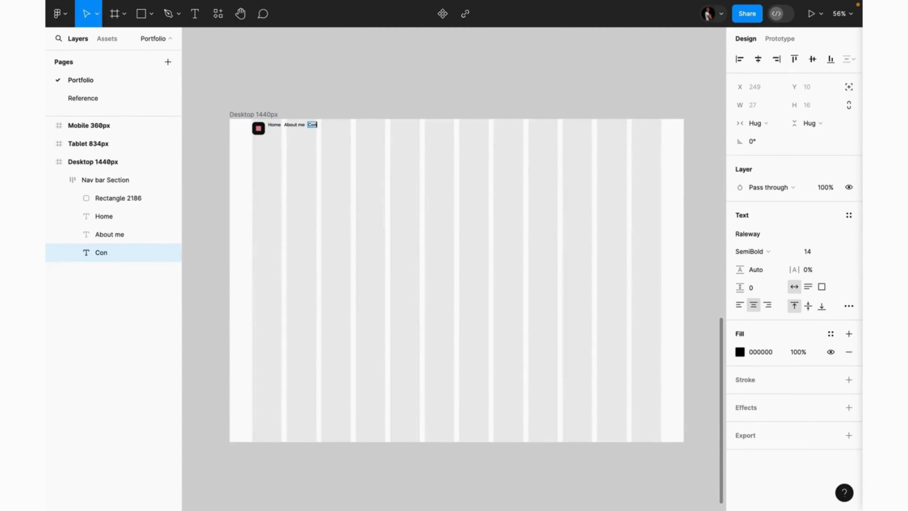
pyautogui.write('tact me')
pyautogui.press('Escape')
pyautogui.scroll(2, 327, 129)
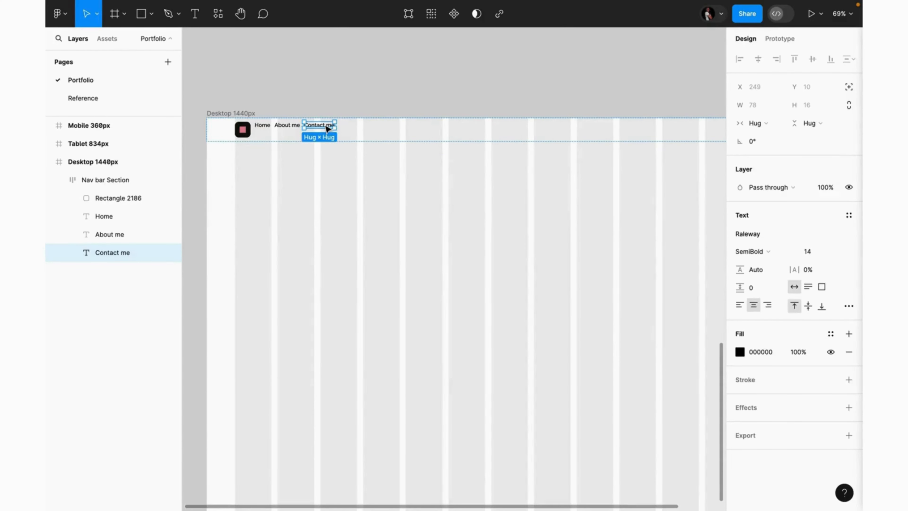
# Wrap the "Contact me" text in an auto layout frame with 16 horizontal and 16 vertical padding
pyautogui.hotkey('shift', 'a')
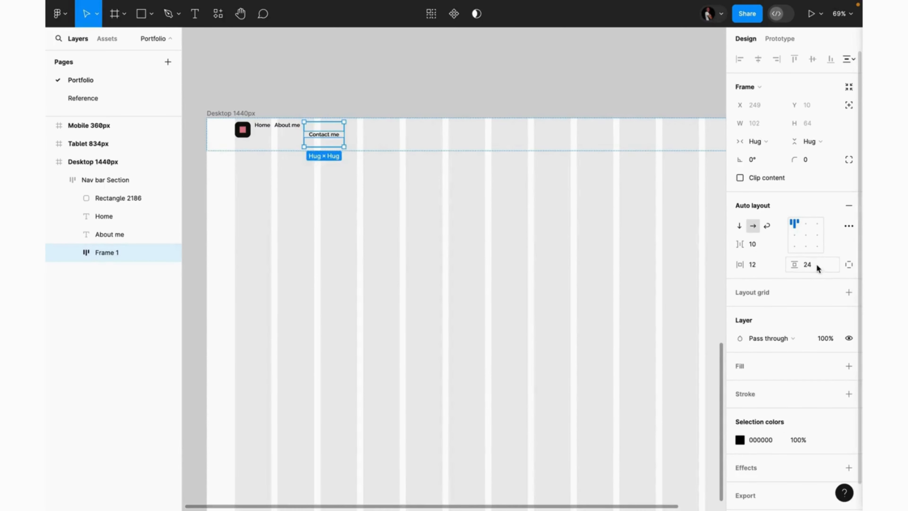
pyautogui.click(817, 264)
pyautogui.write('16')
pyautogui.press('Return')
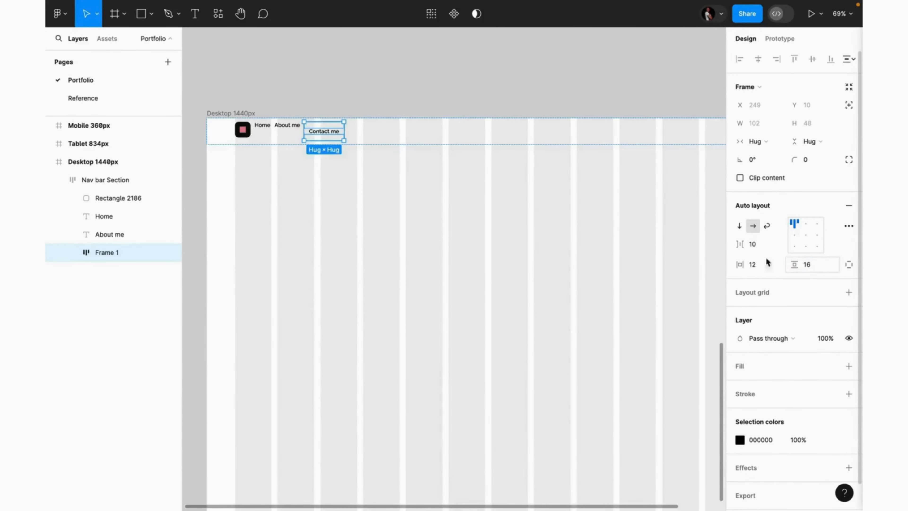
pyautogui.click(755, 265)
pyautogui.write('16')
pyautogui.press('Return')
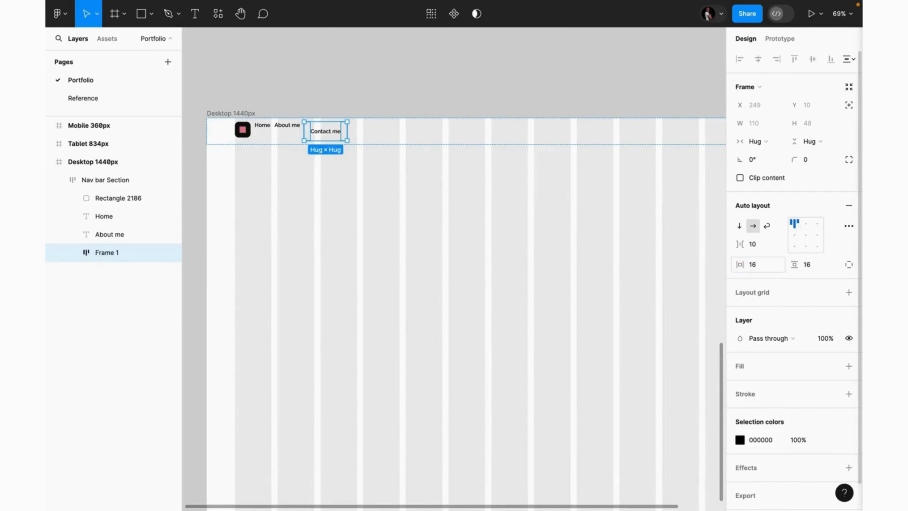
# Add a fill to the "Contact me" frame and set it to the near-black document color 0A0908
pyautogui.click(849, 366)
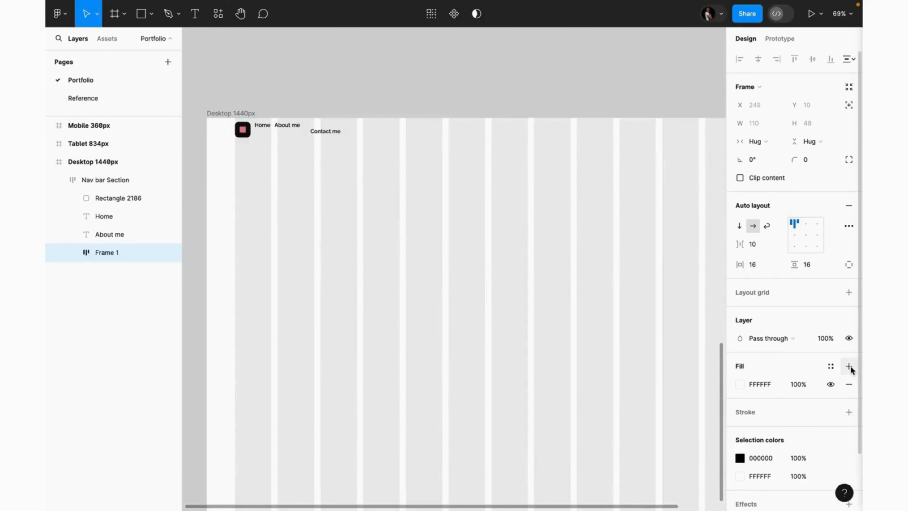
pyautogui.click(742, 384)
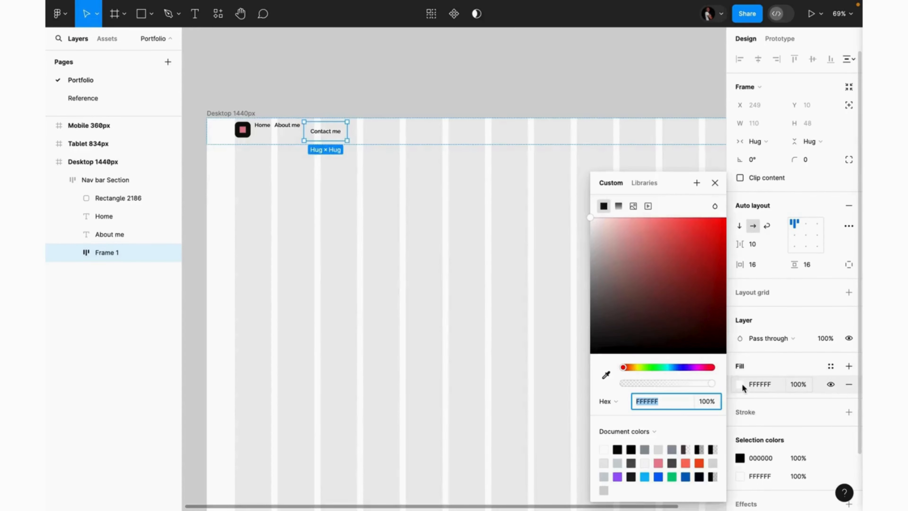
pyautogui.click(624, 448)
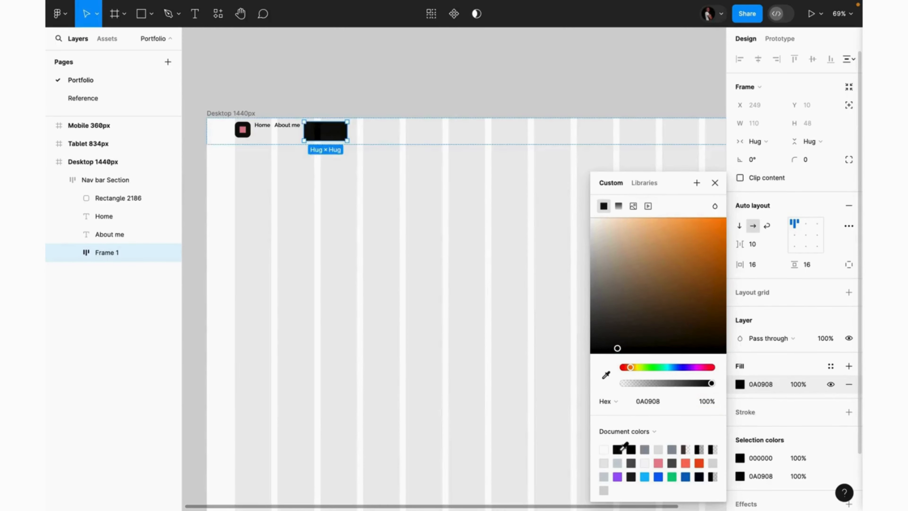
# Try corner radii of 8 and 16 on the "Contact me" frame
pyautogui.click(809, 164)
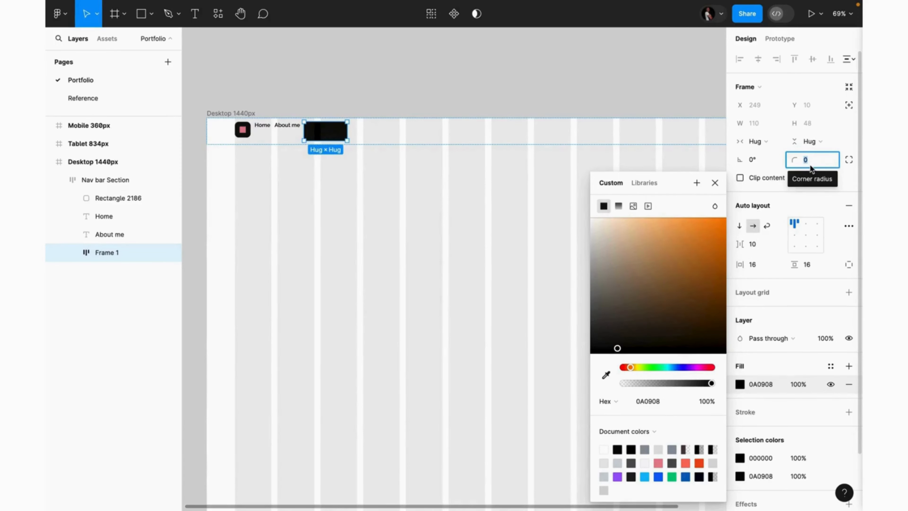
pyautogui.write('8')
pyautogui.press('Return')
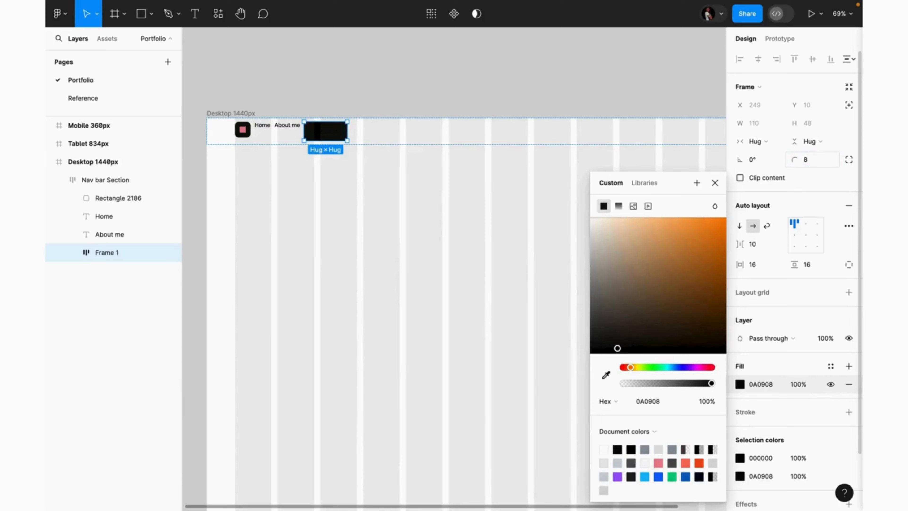
pyautogui.click(813, 162)
pyautogui.write('16')
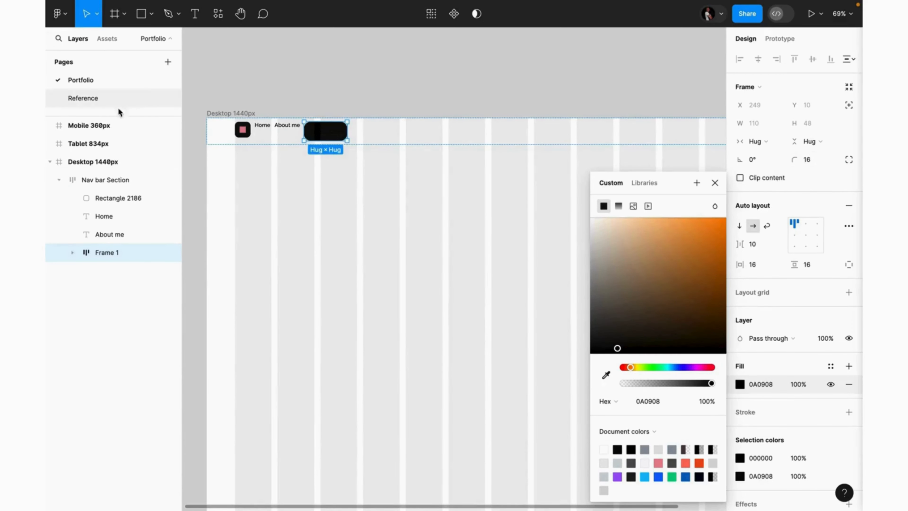
# Check the "Contact me" button's corner radius in the Reference page's desktop design and set the Portfolio page's "Contact me" frame radius to 12
pyautogui.click(104, 102)
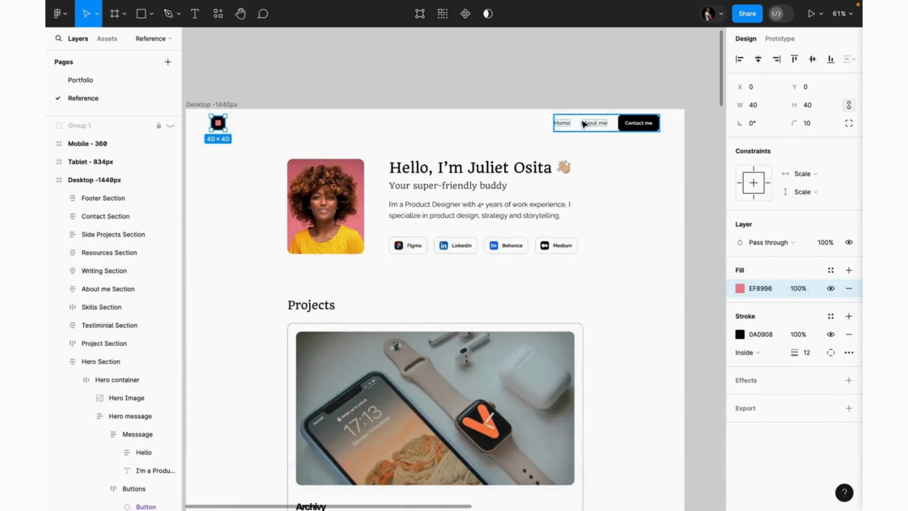
pyautogui.click(620, 125)
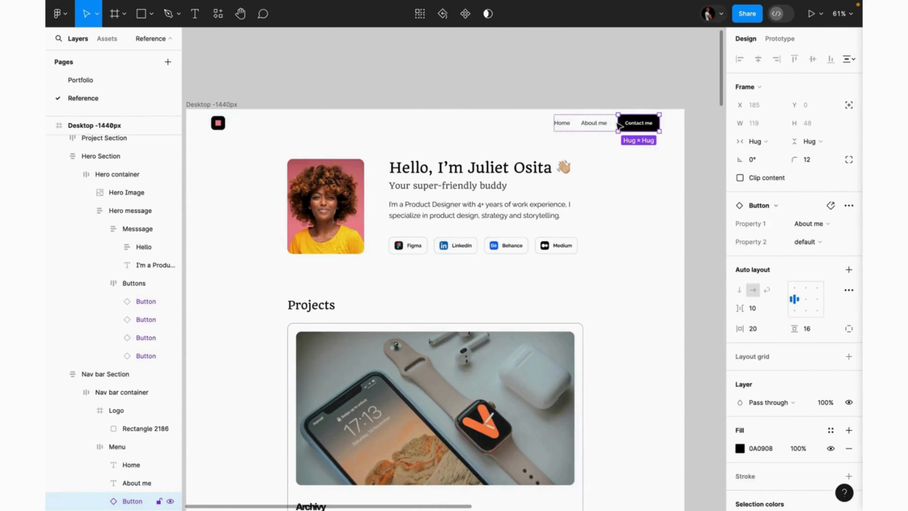
pyautogui.click(136, 80)
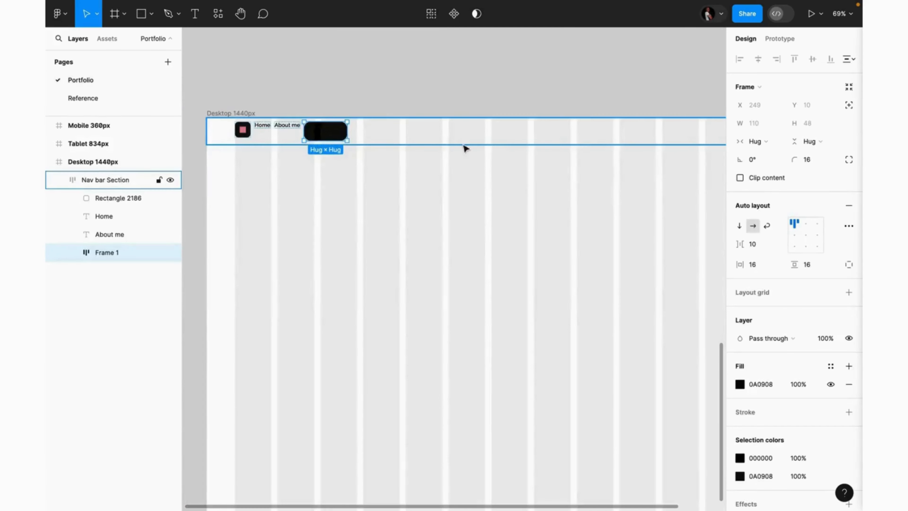
pyautogui.click(805, 162)
pyautogui.write('12')
pyautogui.press('Return')
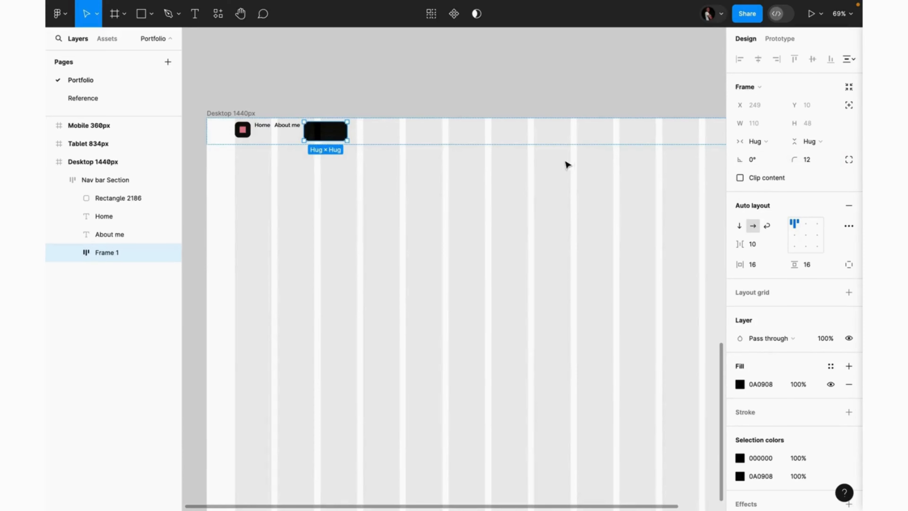
# Set the "Contact me" text's fill to white FFFFFF and its font weight to ExtraBold
pyautogui.doubleClick(330, 134)
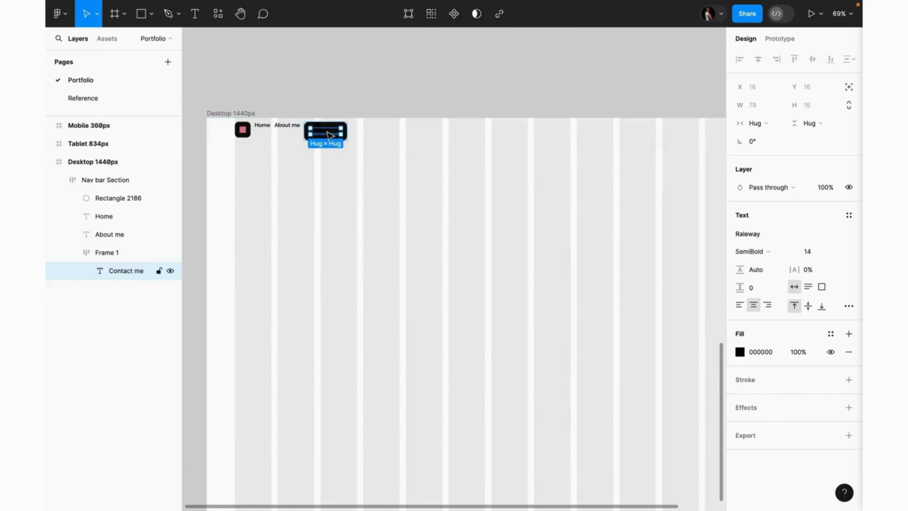
pyautogui.click(758, 352)
pyautogui.write('ff')
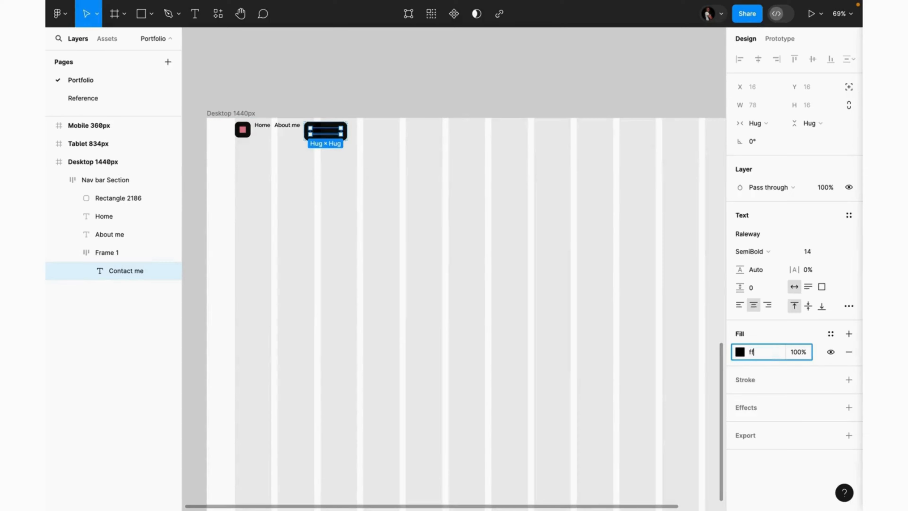
pyautogui.write('f')
pyautogui.press('Return')
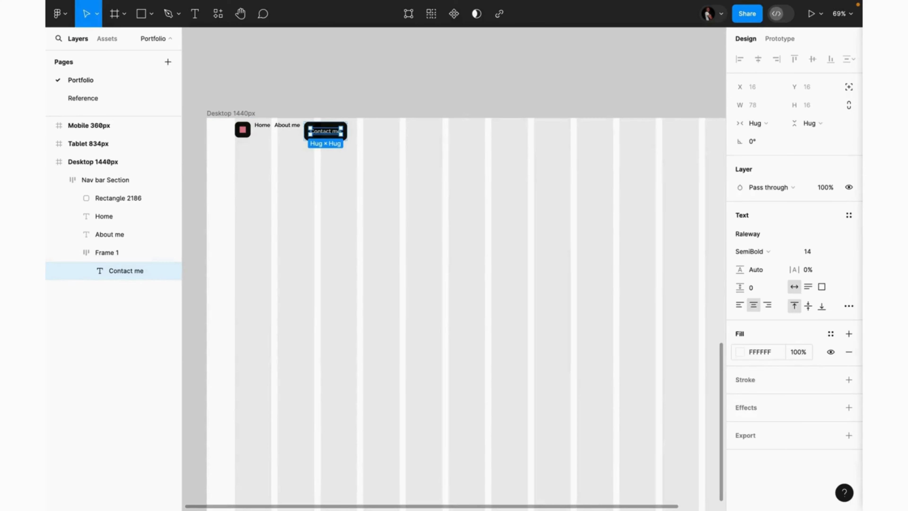
pyautogui.click(775, 252)
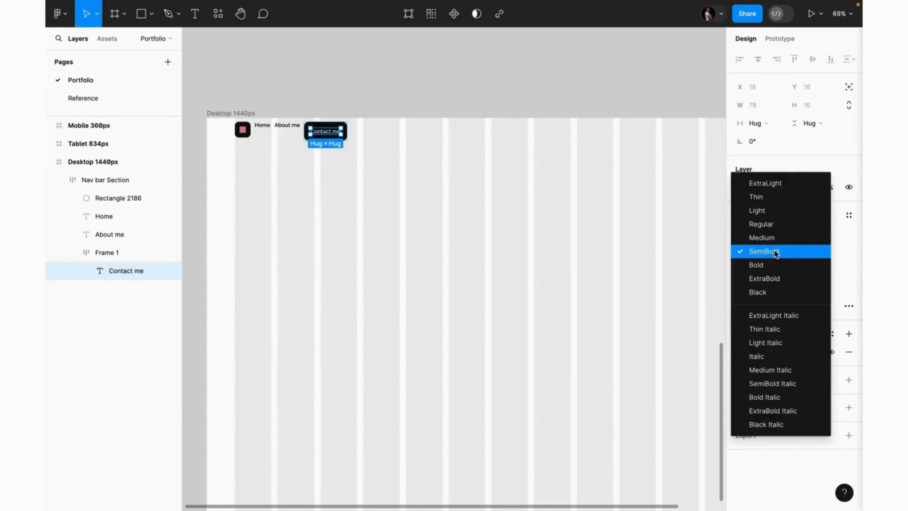
pyautogui.click(765, 280)
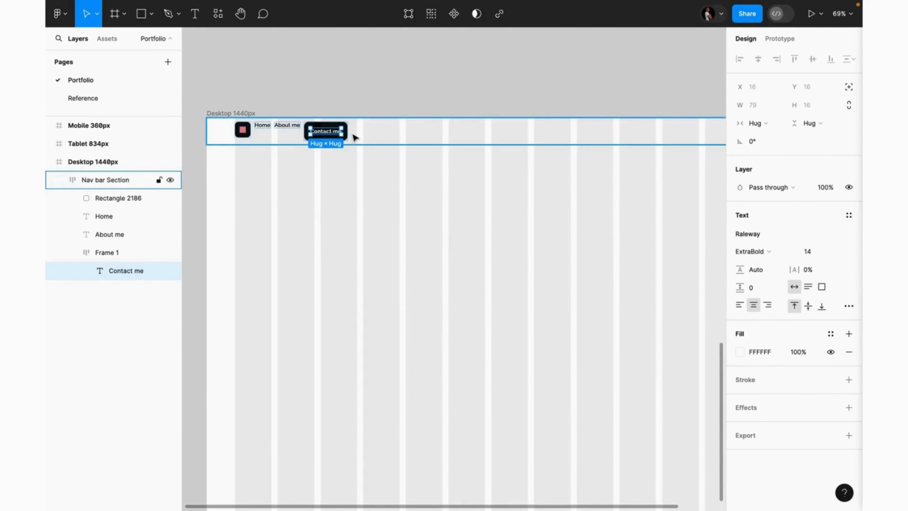
# Wrap "Home", "About me" and the "Contact me" button in one auto layout frame and rename it "Button container"
pyautogui.press('Escape')
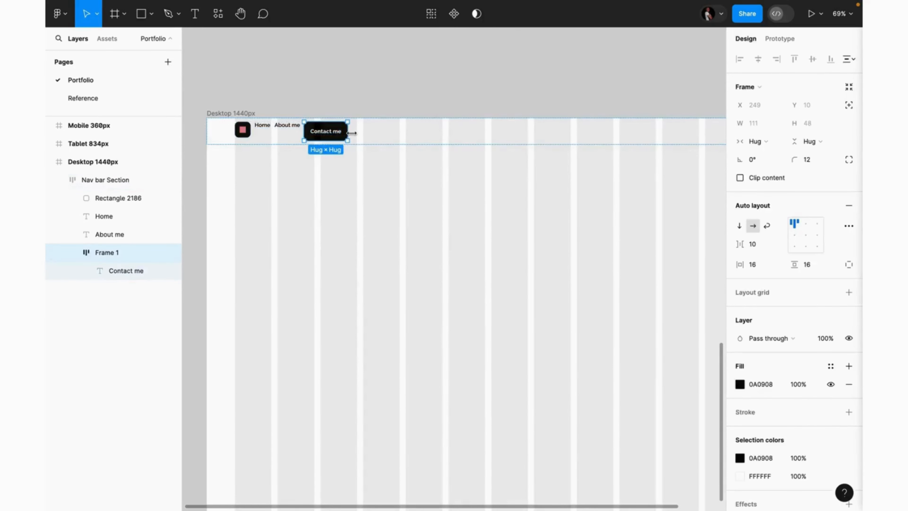
pyautogui.keyDown('shift'); pyautogui.click(290, 134); pyautogui.keyUp('shift')
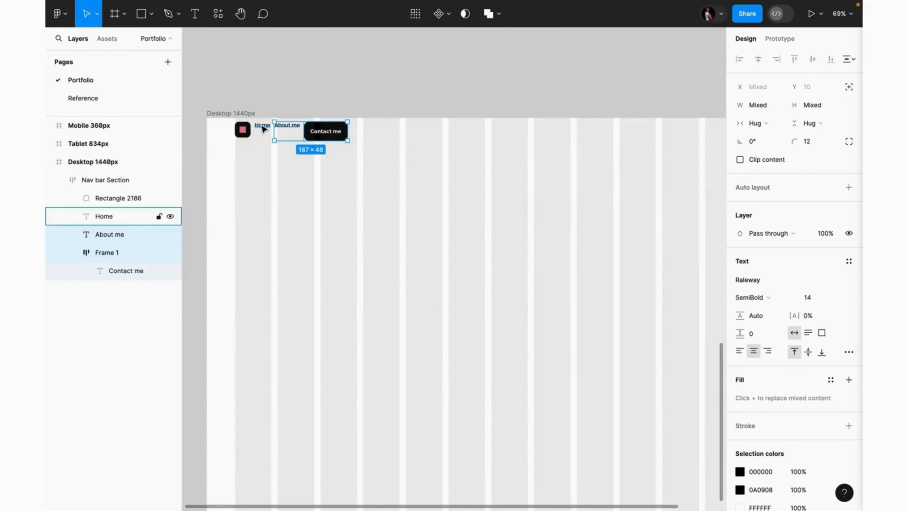
pyautogui.keyDown('shift'); pyautogui.click(263, 129); pyautogui.keyUp('shift')
pyautogui.hotkey('shift', 'a')
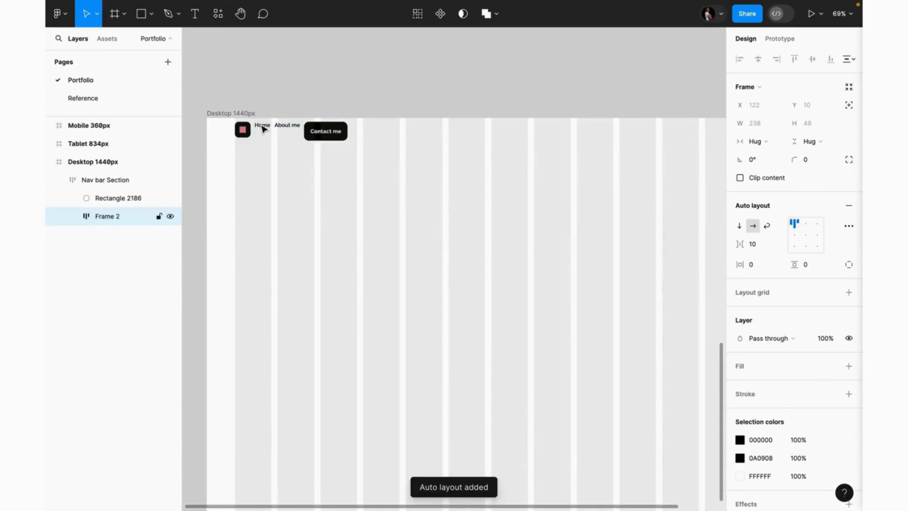
pyautogui.doubleClick(112, 217)
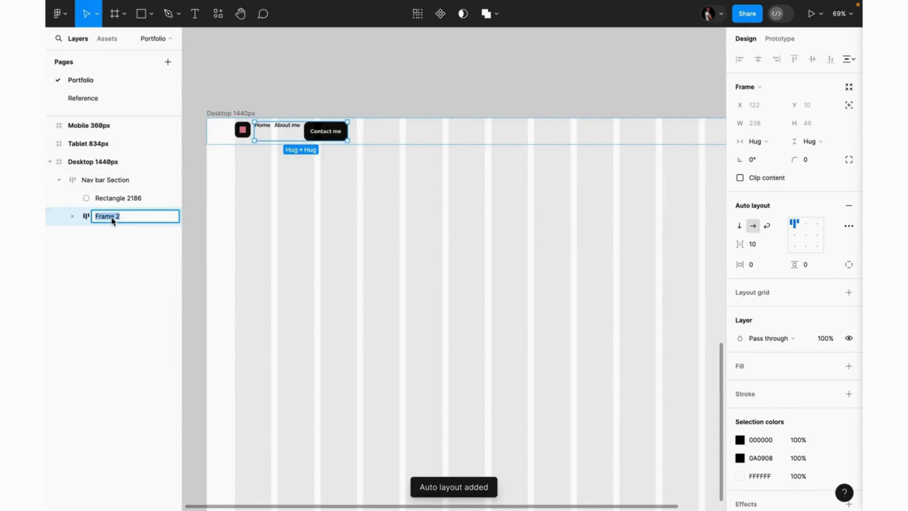
pyautogui.write('Buttons')
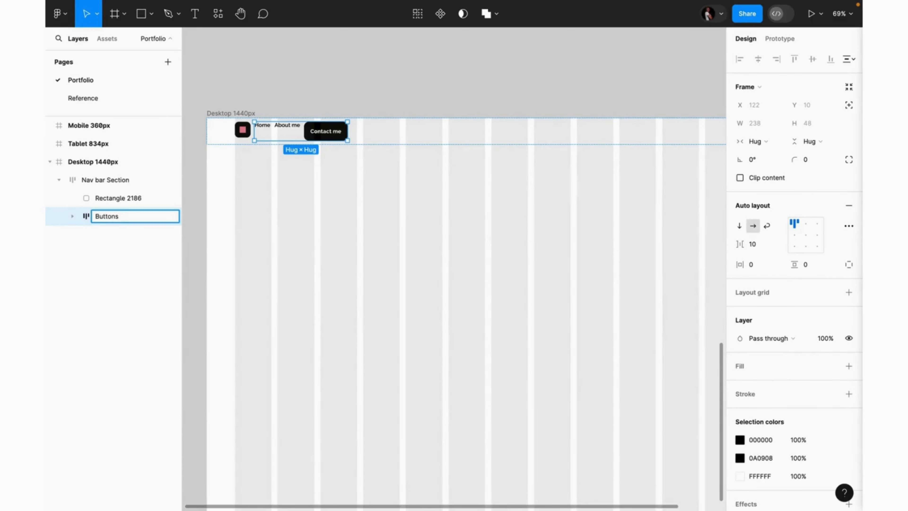
pyautogui.press('BackSpace')
pyautogui.write('container')
pyautogui.press('Return')
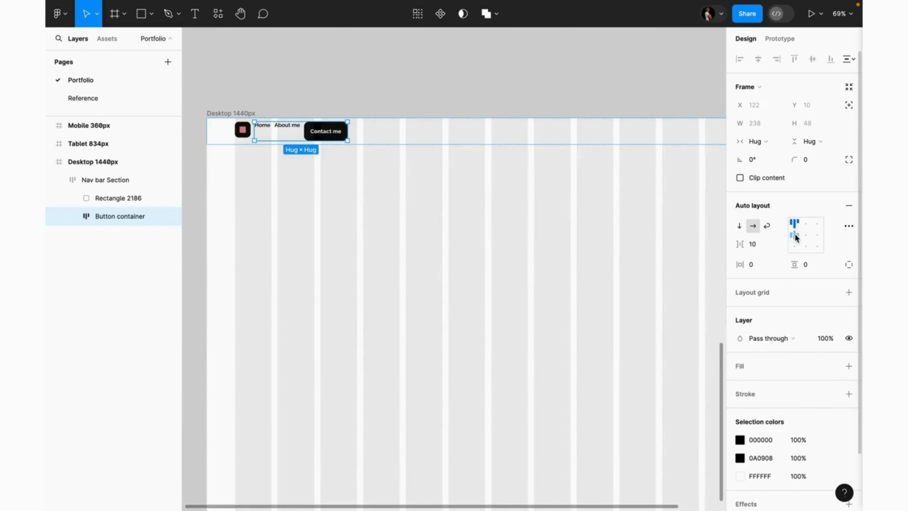
# Align the Button container's items to the center and set the gap between them to 16
pyautogui.click(804, 236)
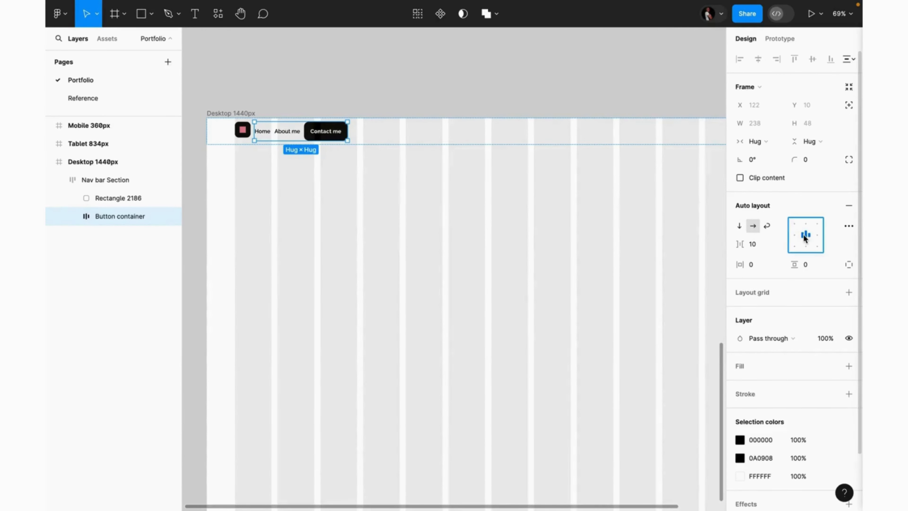
pyautogui.click(757, 243)
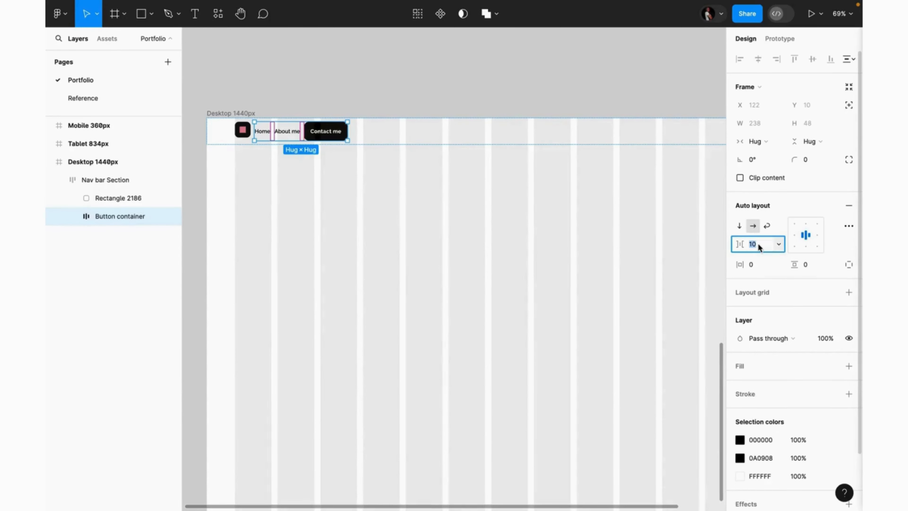
pyautogui.write('16')
pyautogui.press('Return')
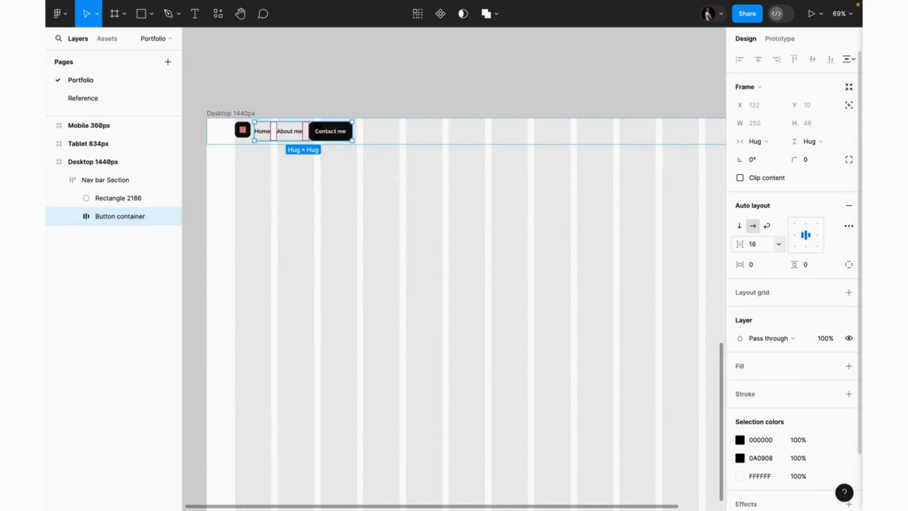
# Center-align the Nav bar Section's contents and switch its spacing to Auto so the logo and Button container sit at opposite ends
pyautogui.click(416, 145)
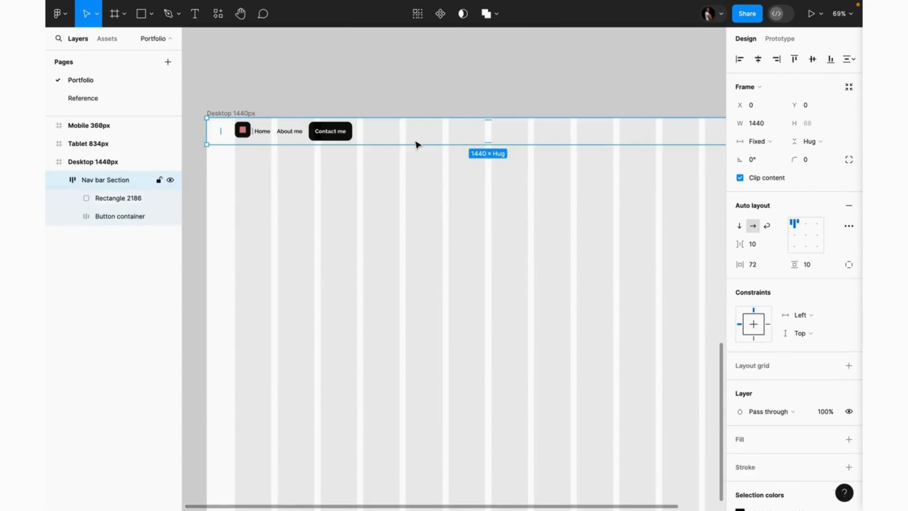
pyautogui.click(807, 240)
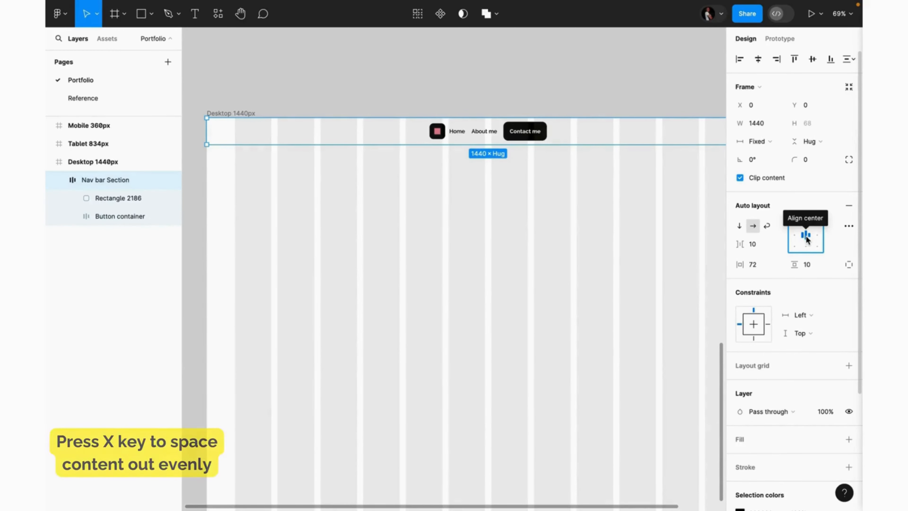
pyautogui.press('x')
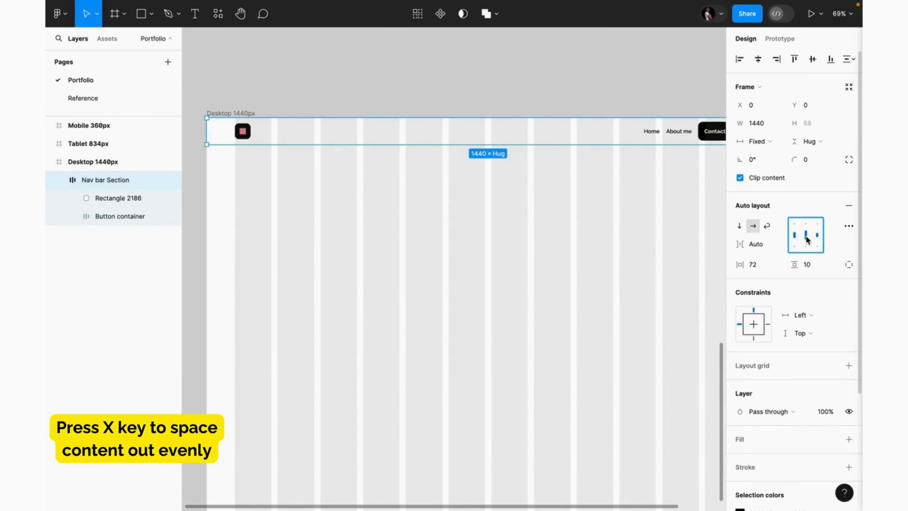
# Change the Nav bar Section to a fixed height and set it to 80
pyautogui.hscroll(3, 643, 216)
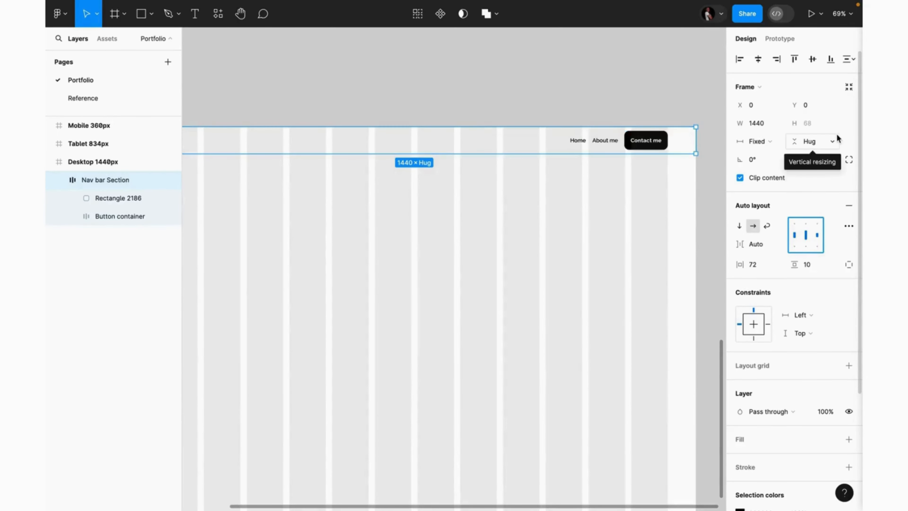
pyautogui.click(829, 141)
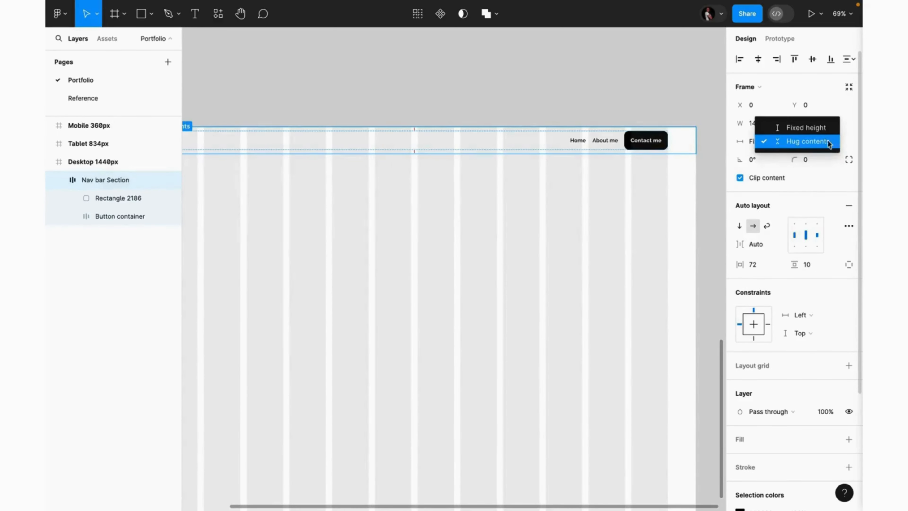
pyautogui.click(819, 127)
pyautogui.click(808, 122)
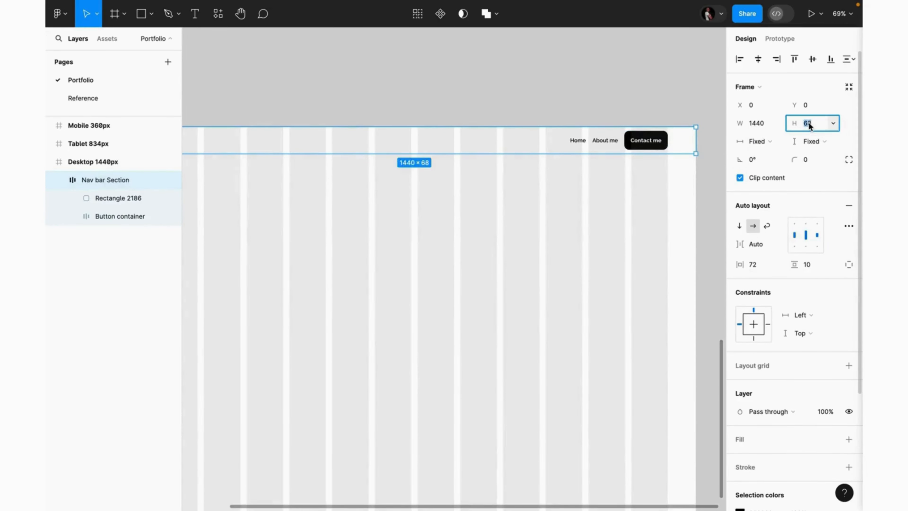
pyautogui.write('80')
pyautogui.press('Return')
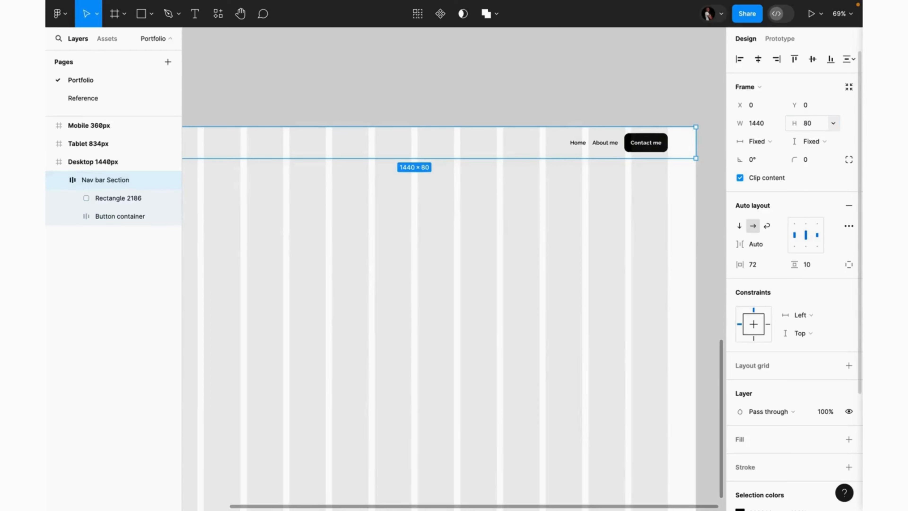
pyautogui.hscroll(-2, 452, 161)
pyautogui.scroll(1, 452, 162)
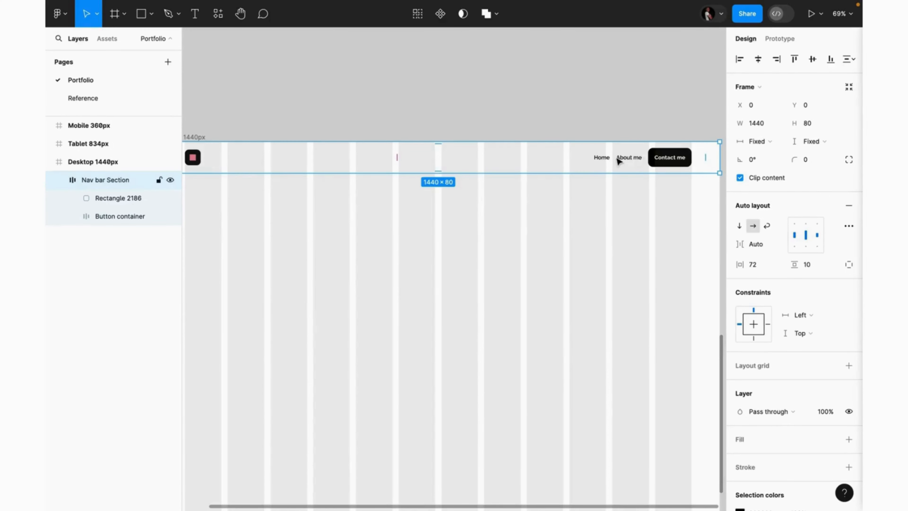
pyautogui.click(620, 162)
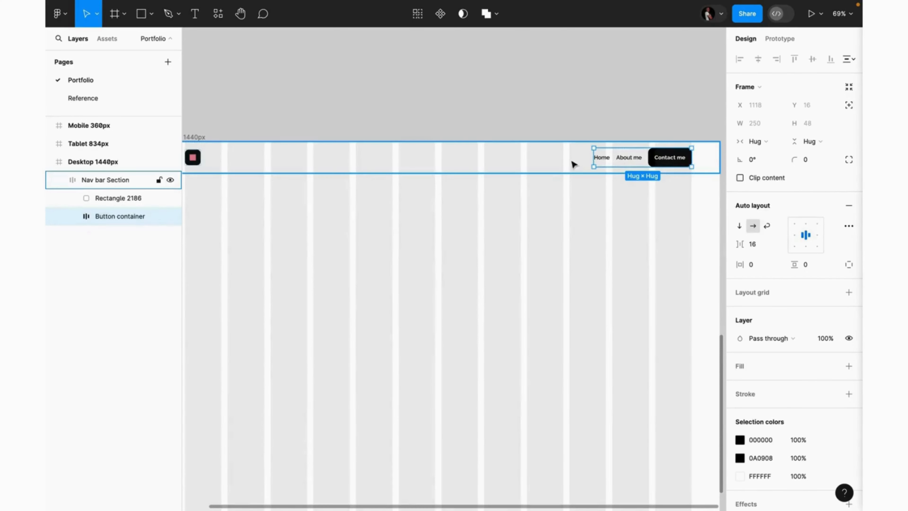
pyautogui.click(527, 157)
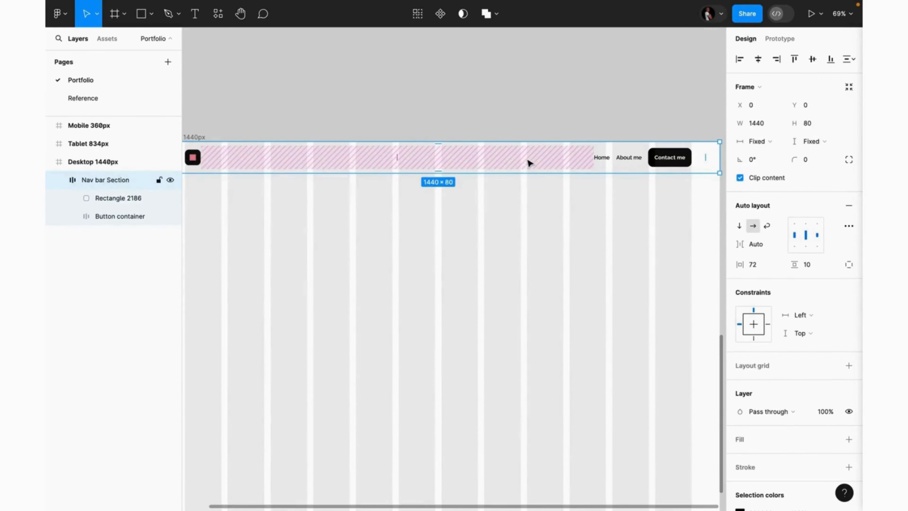
pyautogui.scroll(-2, 527, 157)
pyautogui.hscroll(-1, 527, 158)
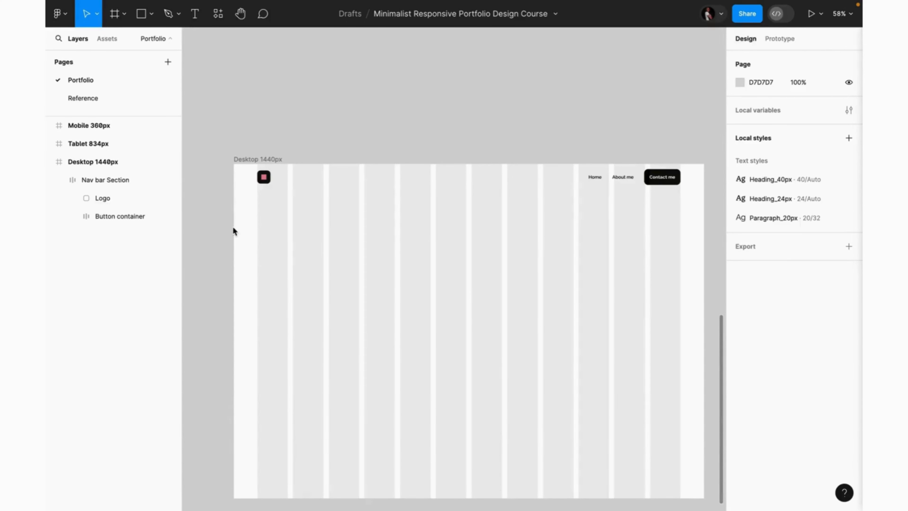
# Draw a frame about 1440 by 245 across the desktop frame below the nav bar and rename it "Hero Section"
pyautogui.press('f')
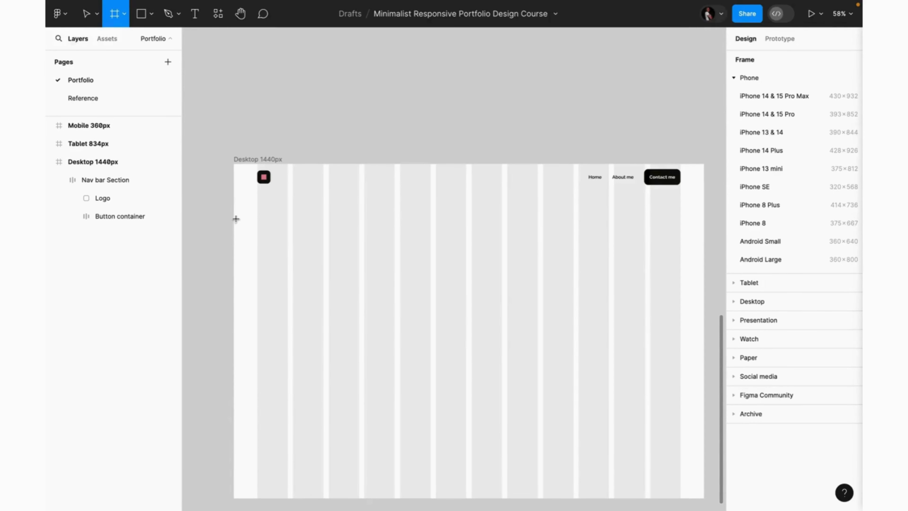
pyautogui.moveTo(233, 218); pyautogui.dragTo(703, 299)
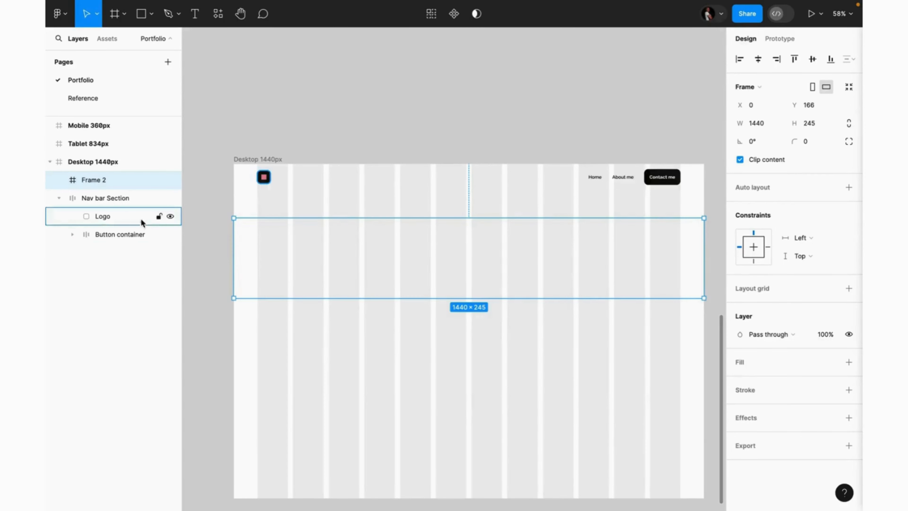
pyautogui.doubleClick(103, 181)
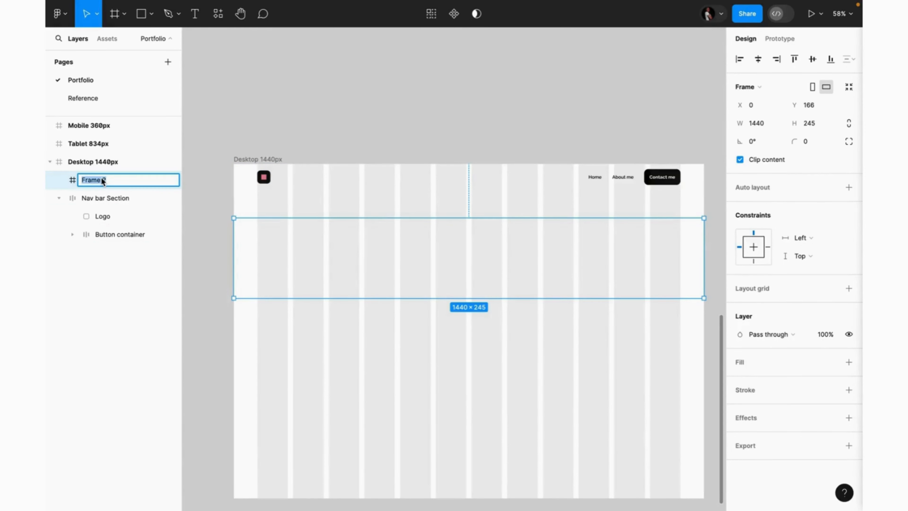
pyautogui.write('Hero Section')
pyautogui.press('Return')
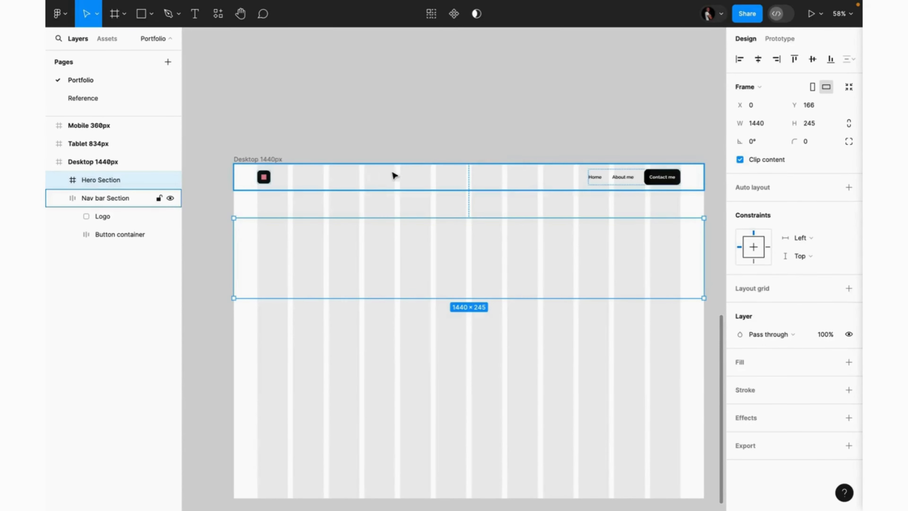
# Add auto layout to the Hero Section and change its horizontal sizing to fixed width
pyautogui.click(848, 187)
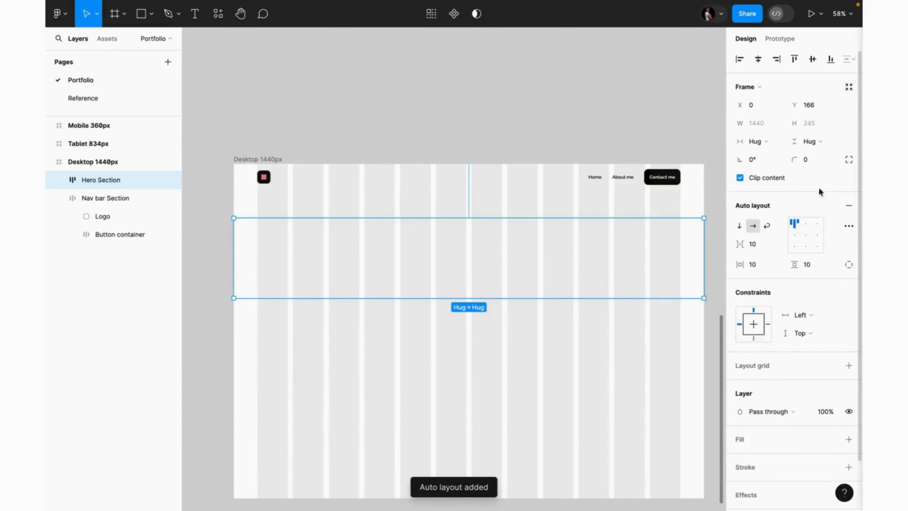
pyautogui.click(774, 141)
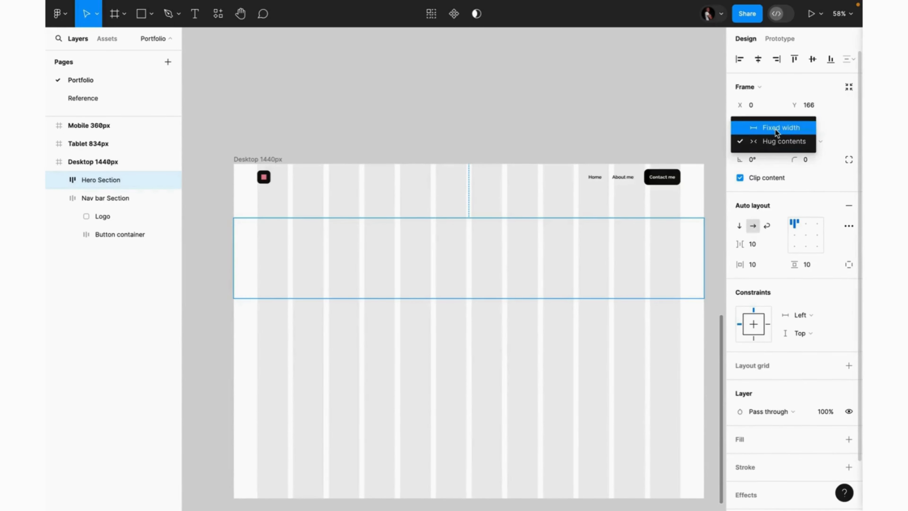
pyautogui.click(776, 128)
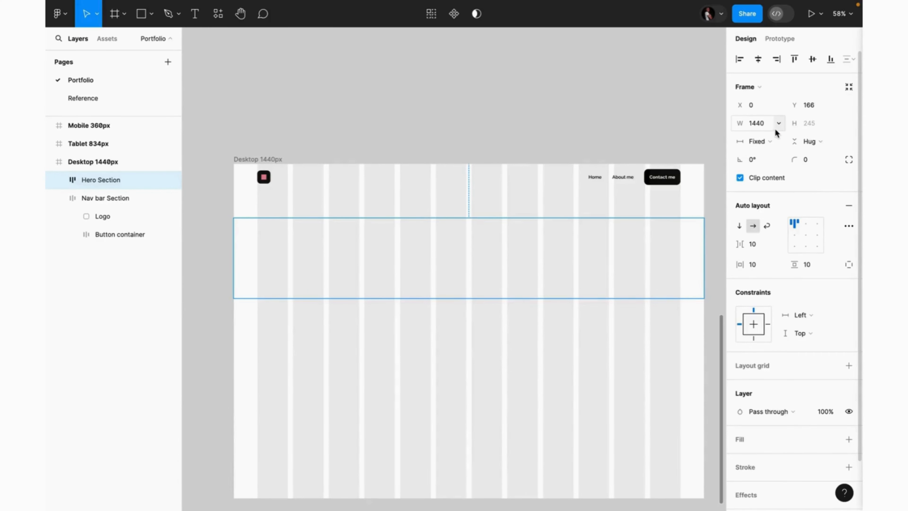
# Check the Hero Section's padding on the Reference page and set the Portfolio Hero Section's vertical padding to 64
pyautogui.click(68, 101)
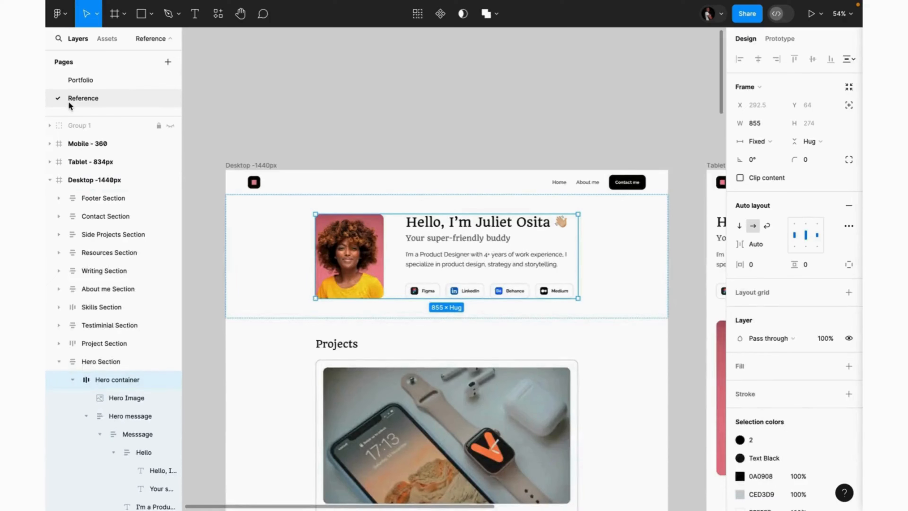
pyautogui.click(431, 203)
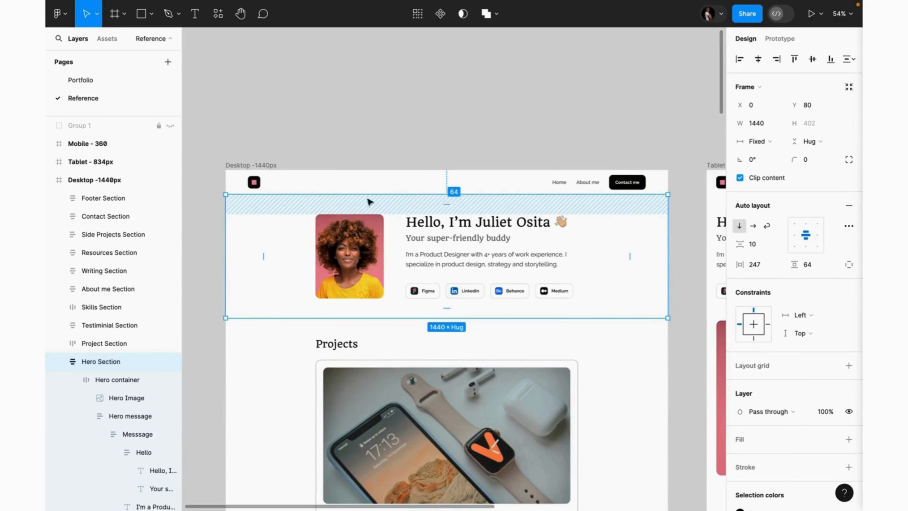
pyautogui.click(116, 81)
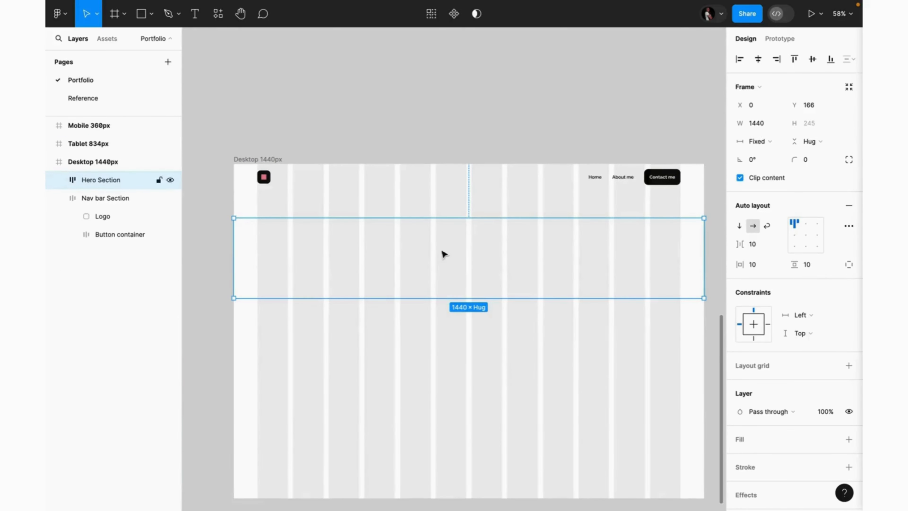
pyautogui.click(808, 265)
pyautogui.write('64')
pyautogui.press('Return')
# Check the reference Hero container's size, draw a frame inside the Portfolio Hero Section and set its width to 855
pyautogui.click(77, 104)
pyautogui.click(396, 254)
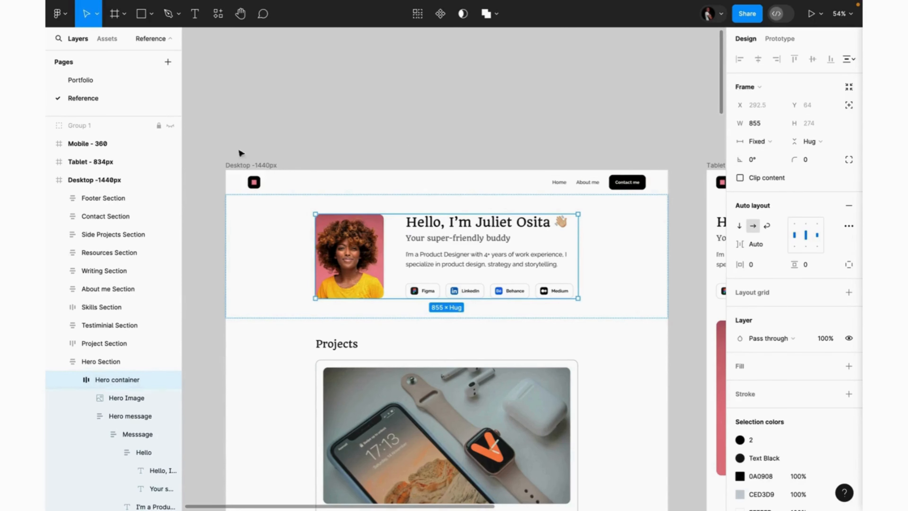
pyautogui.click(99, 79)
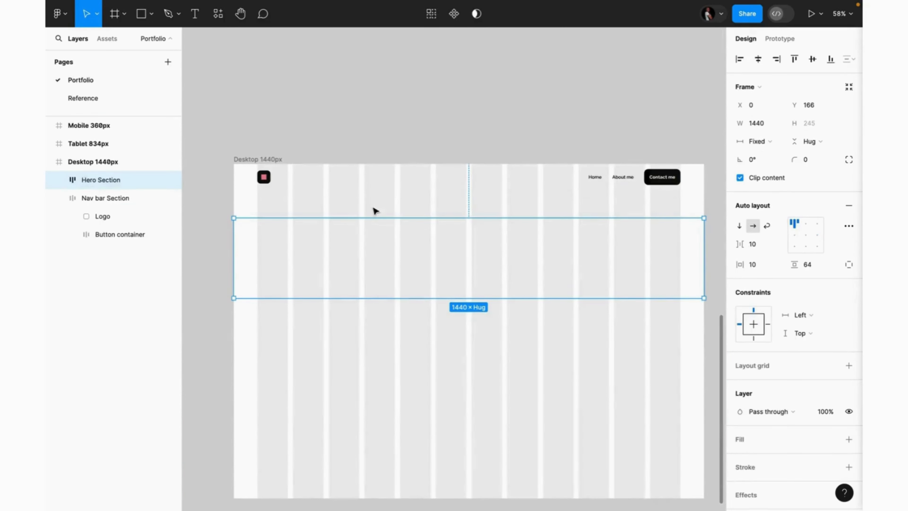
pyautogui.press('f')
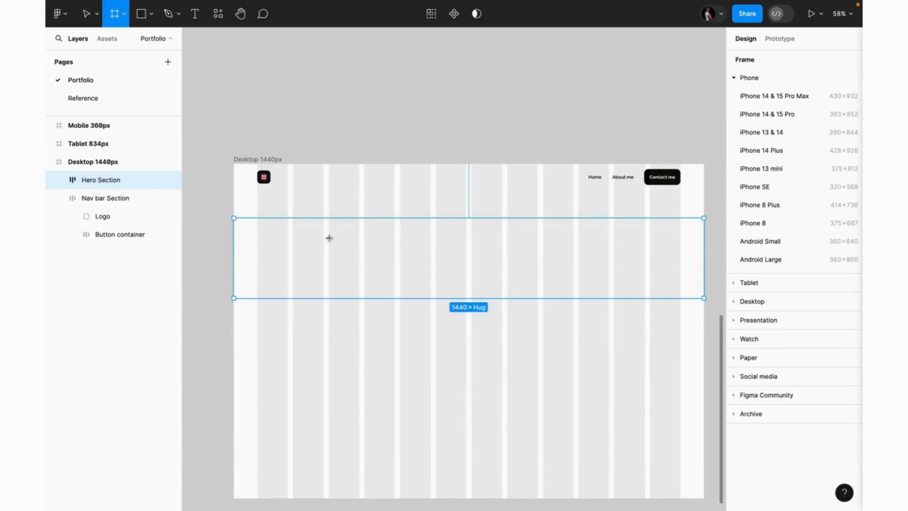
pyautogui.moveTo(329, 237); pyautogui.dragTo(462, 264)
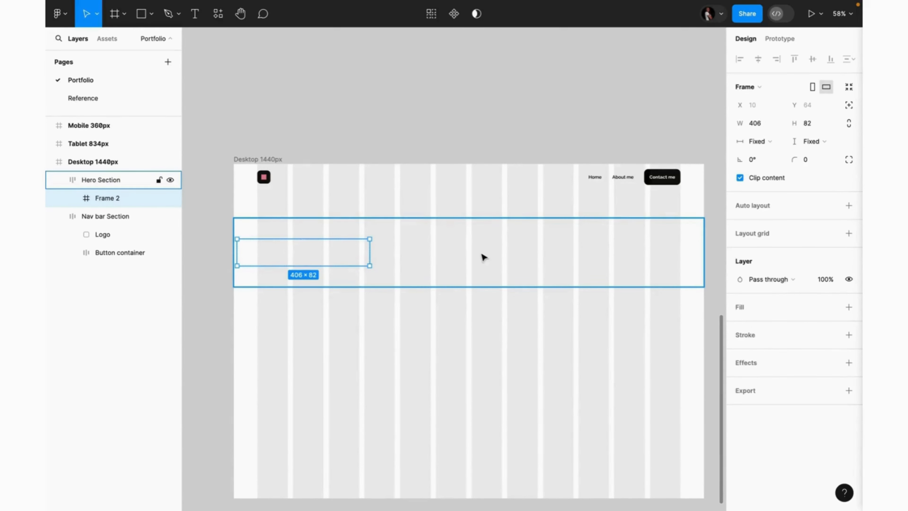
pyautogui.click(750, 123)
pyautogui.write('855')
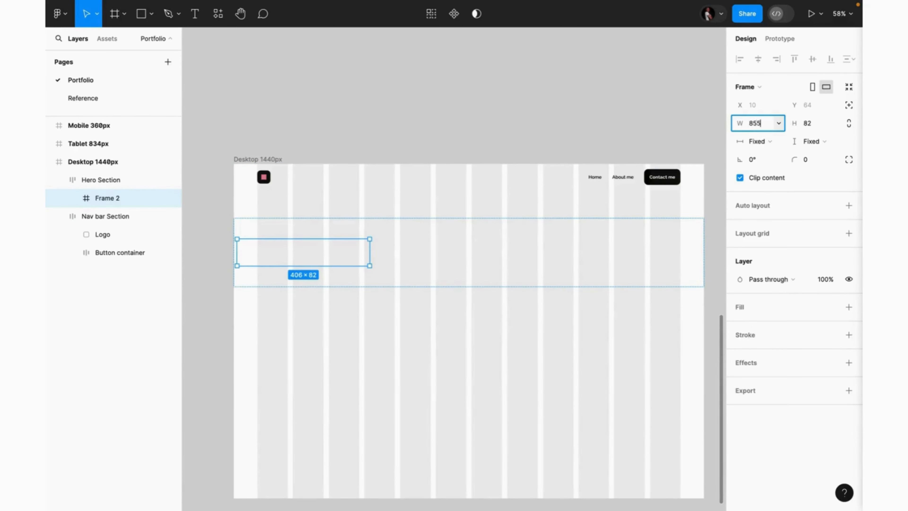
pyautogui.press('Return')
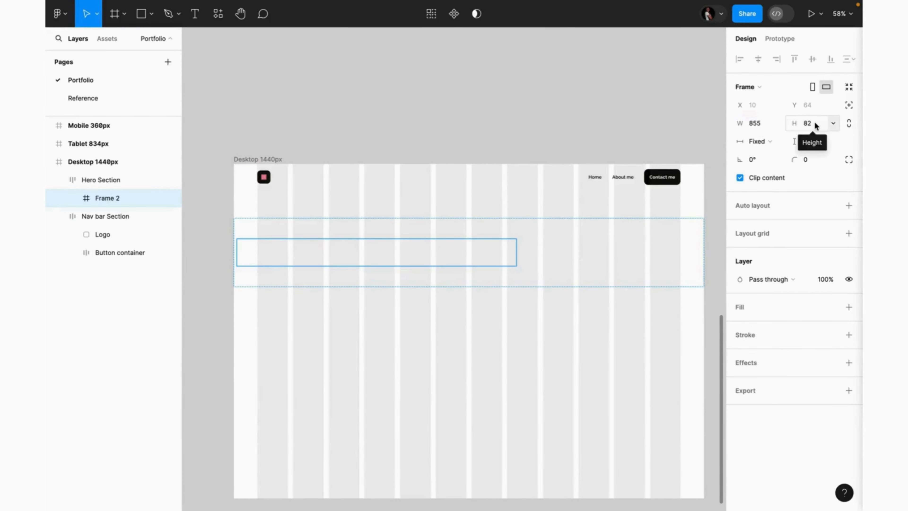
# Recheck the reference Hero container, set the inner frame's height to 274 and center-align the Hero Section's contents
pyautogui.click(85, 98)
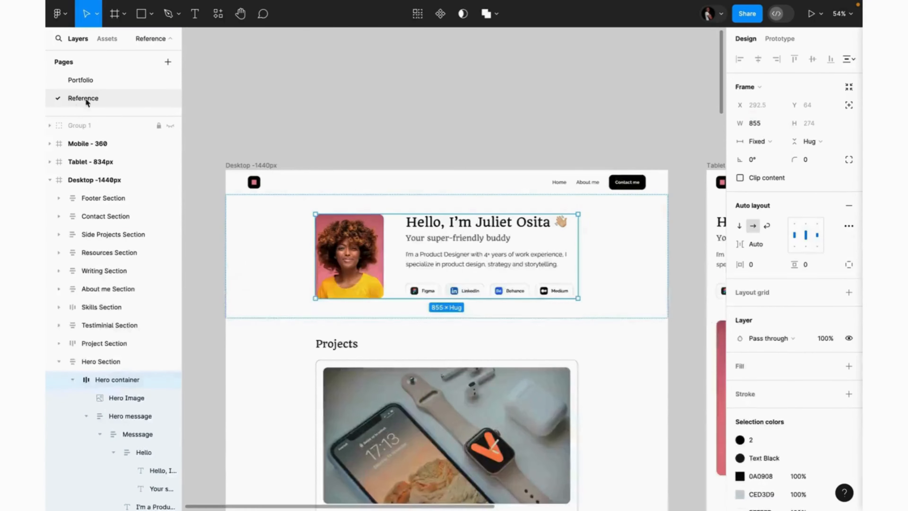
pyautogui.click(101, 87)
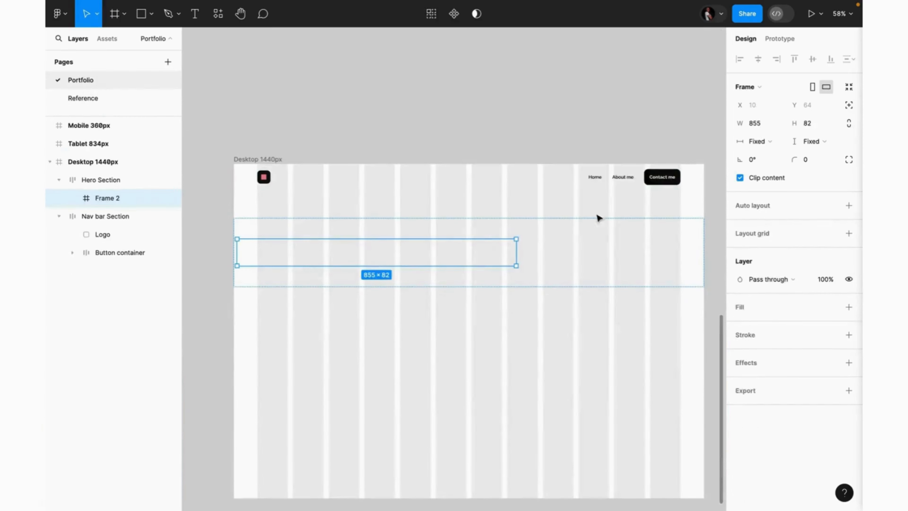
pyautogui.click(818, 125)
pyautogui.write('274')
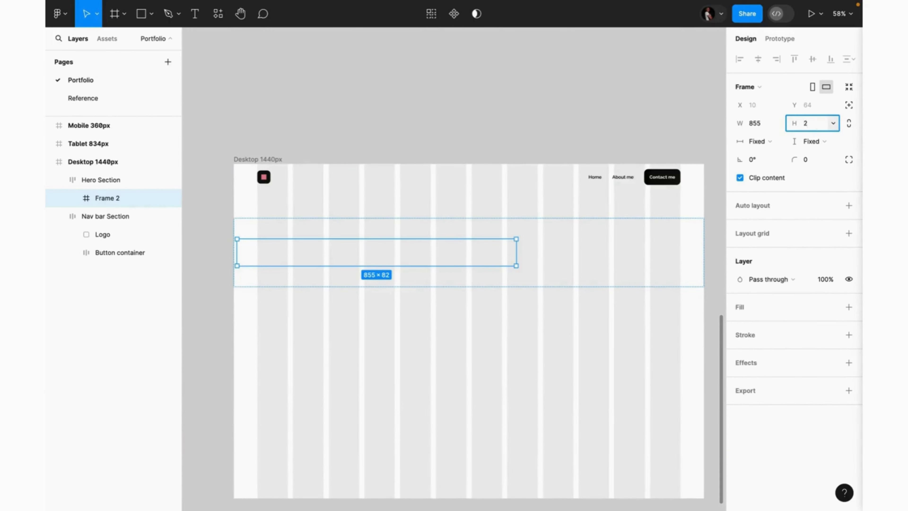
pyautogui.press('Return')
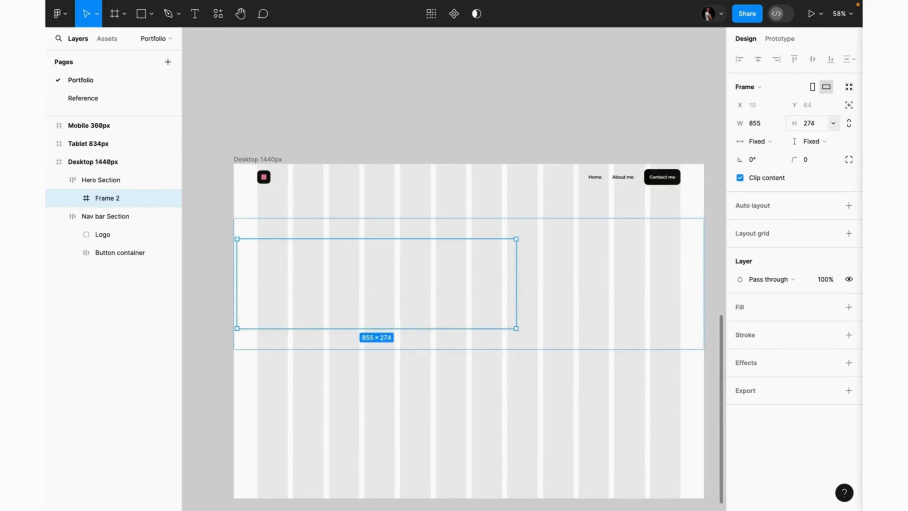
pyautogui.click(630, 248)
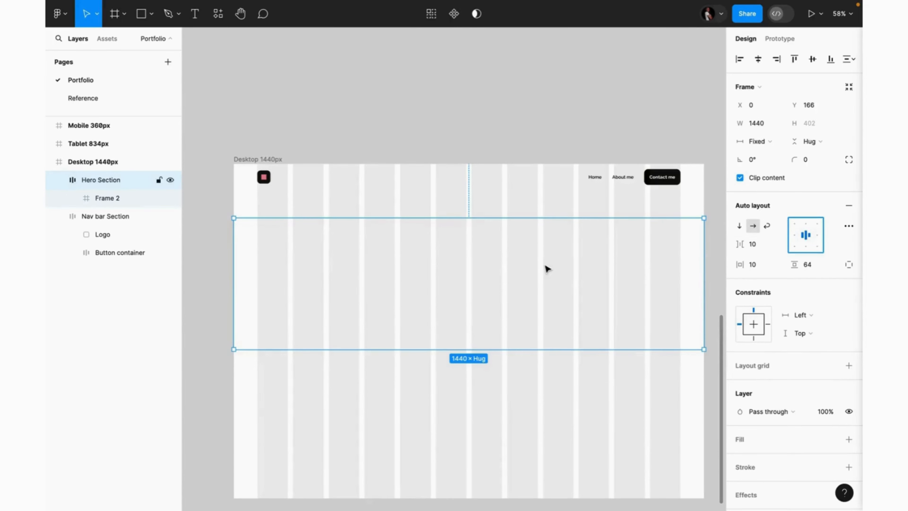
# Copy the Hero Image from the Reference page and paste it into the inner frame of the Portfolio Hero Section
pyautogui.click(548, 268)
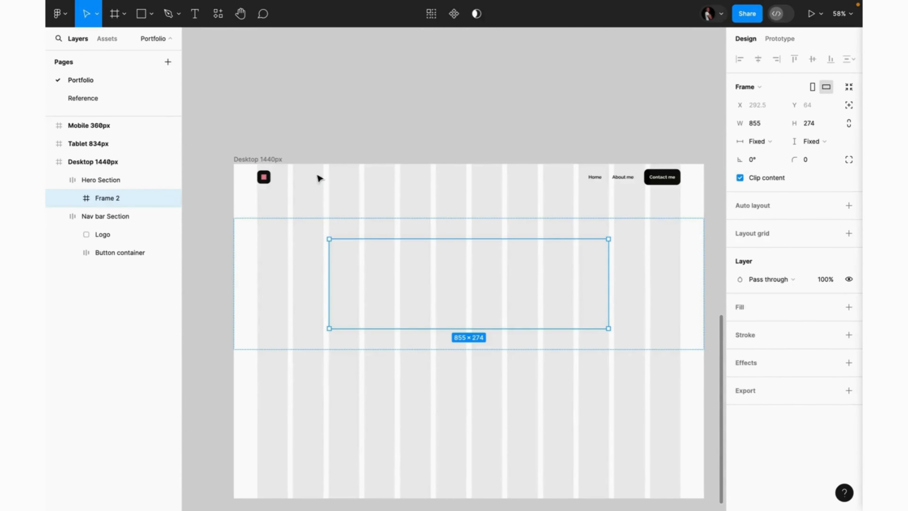
pyautogui.click(85, 98)
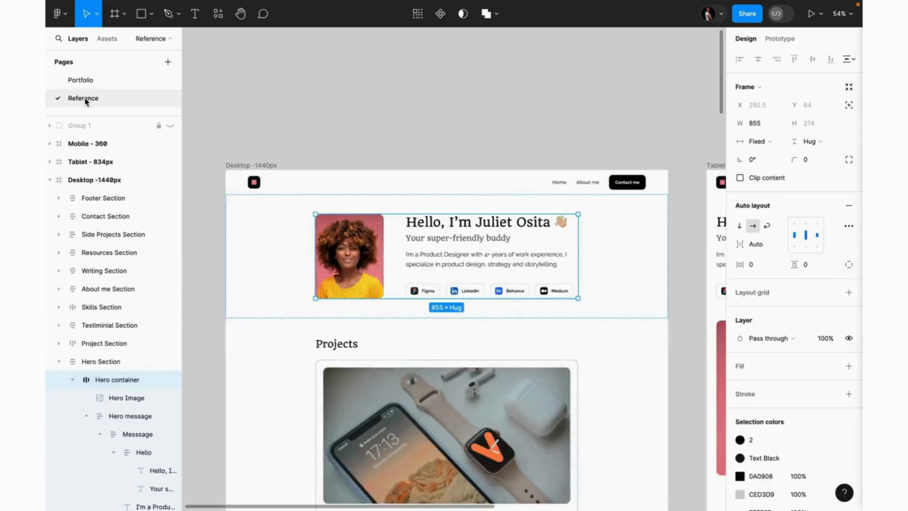
pyautogui.click(344, 249)
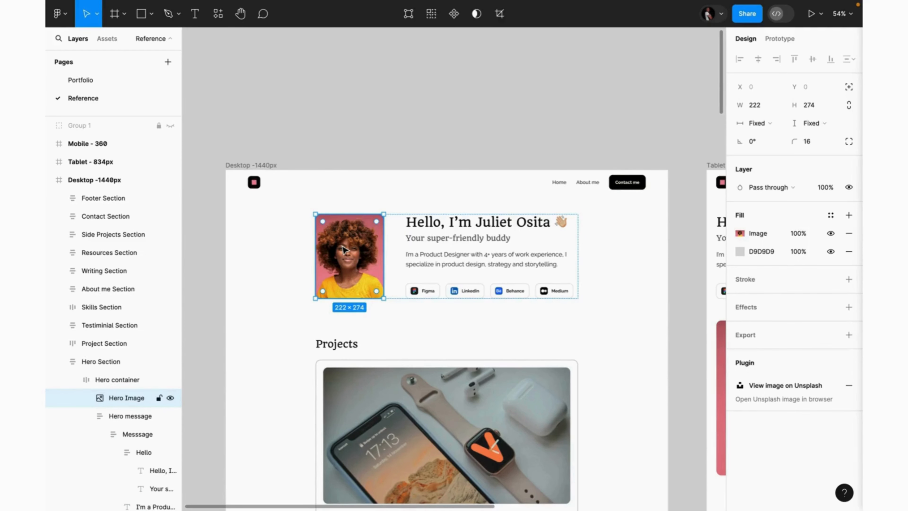
pyautogui.click(102, 79)
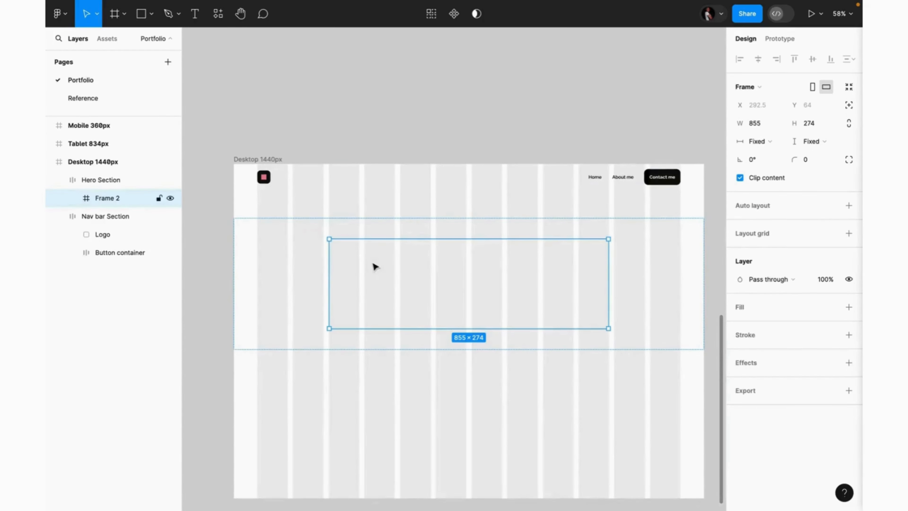
pyautogui.hotkey('ctrl', 'v')
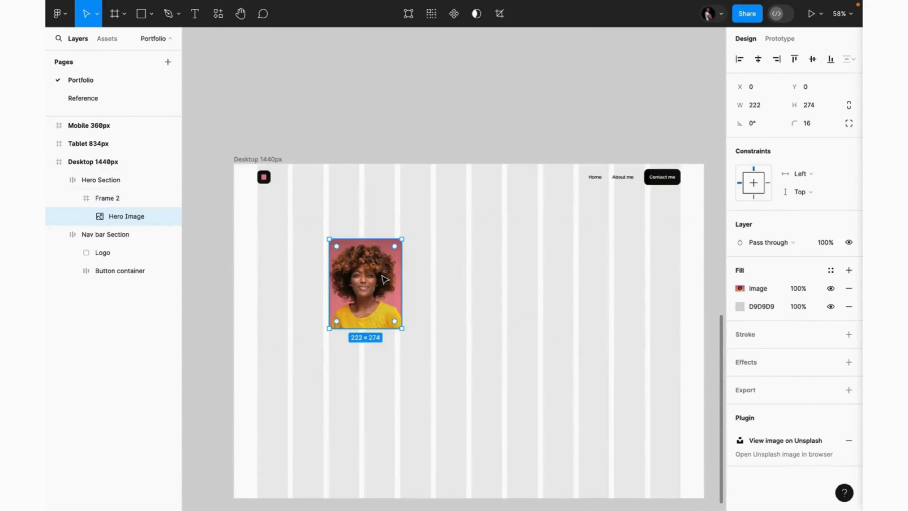
# Rename the frame holding the Hero Image "Hero Container"
pyautogui.click(422, 273)
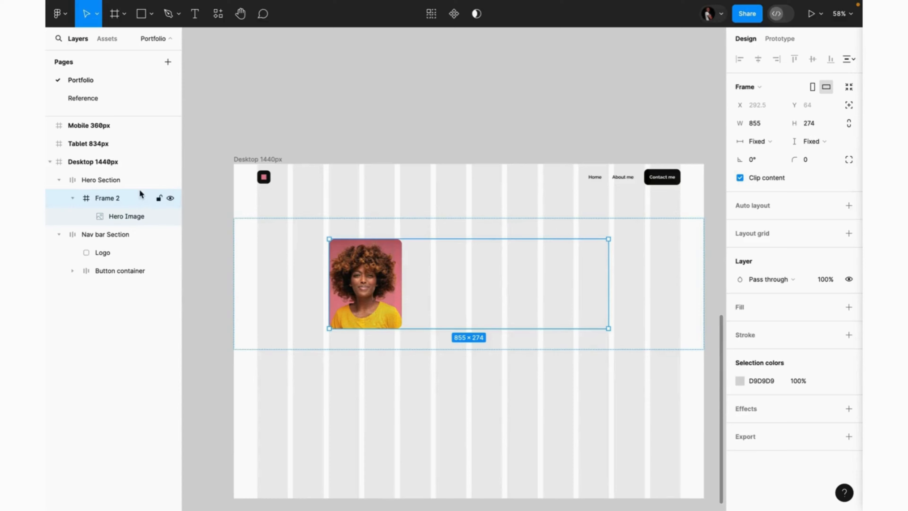
pyautogui.doubleClick(120, 198)
pyautogui.write('Hero ')
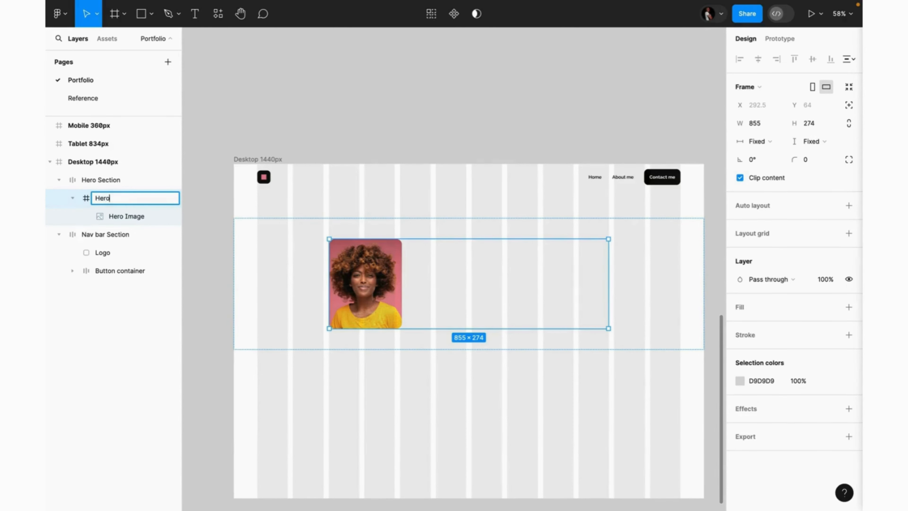
pyautogui.write('Container')
pyautogui.press('Return')
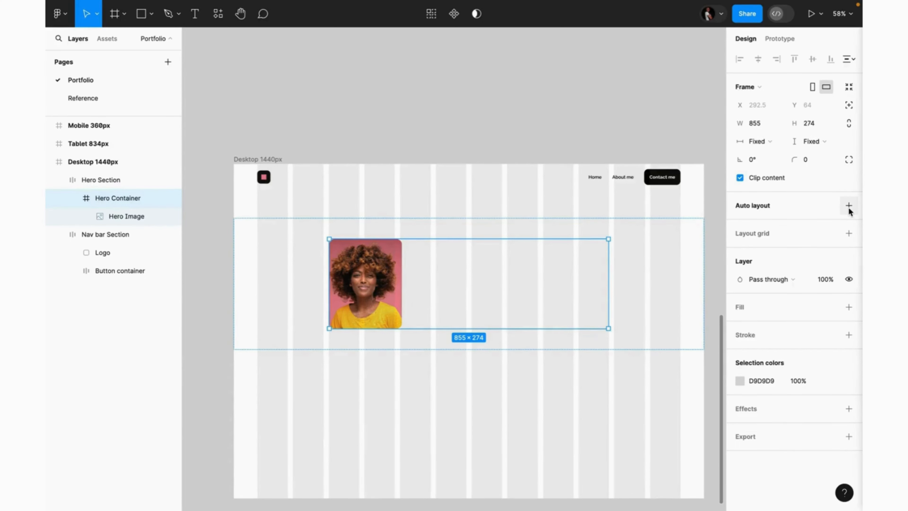
# Apply horizontal auto layout to the Hero Container, fix its width at 855 and set its item gap to auto
pyautogui.click(849, 207)
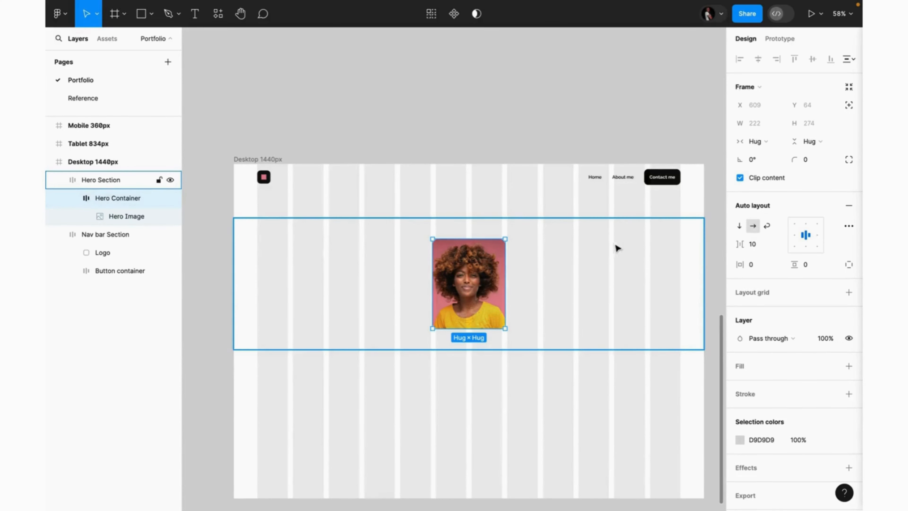
pyautogui.click(771, 149)
pyautogui.click(772, 128)
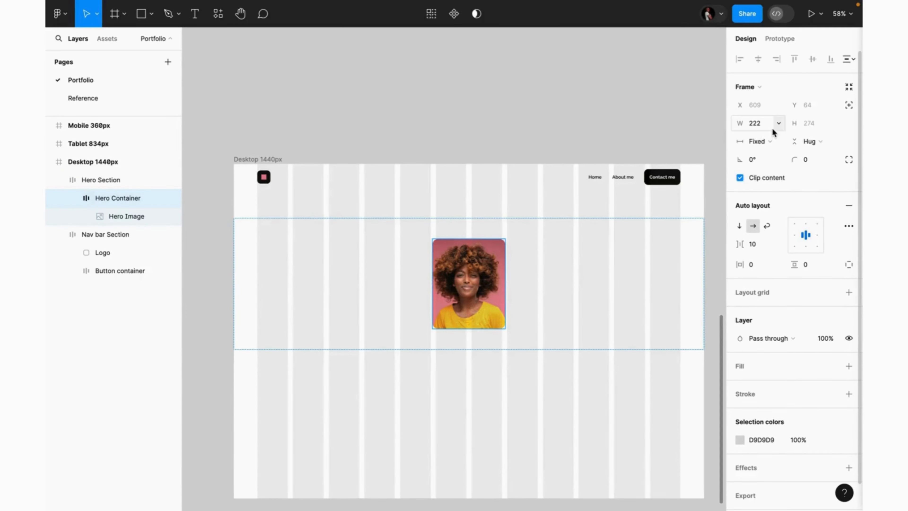
pyautogui.click(759, 125)
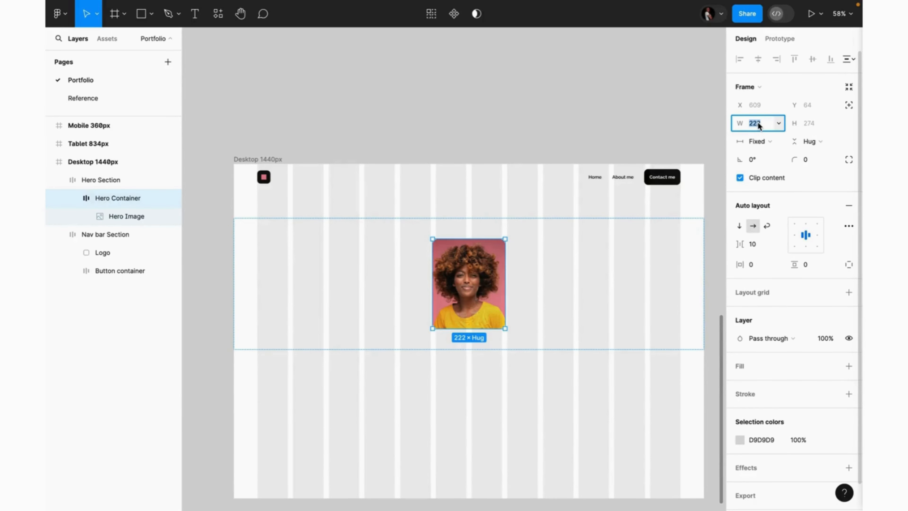
pyautogui.write('855')
pyautogui.press('Return')
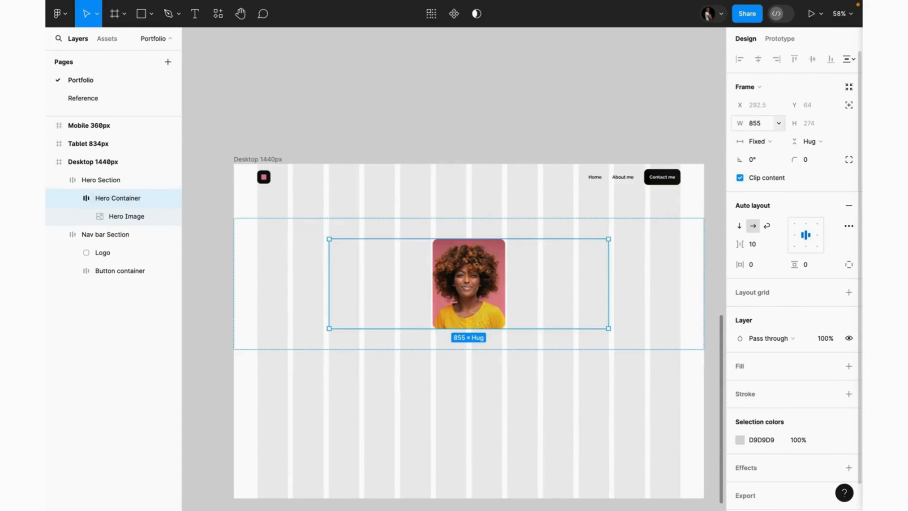
pyautogui.doubleClick(807, 236)
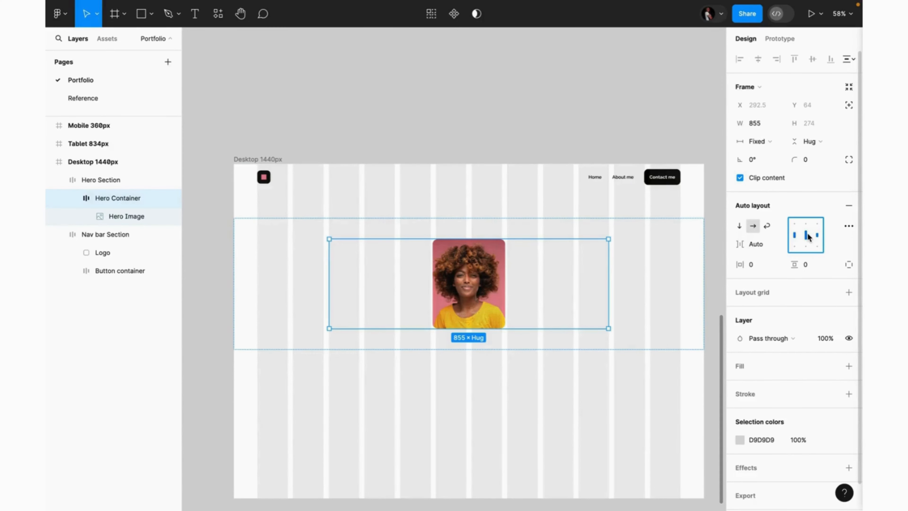
# Copy the large greeting heading from the Reference page's desktop hero and paste it into the Portfolio Hero Container
pyautogui.click(84, 99)
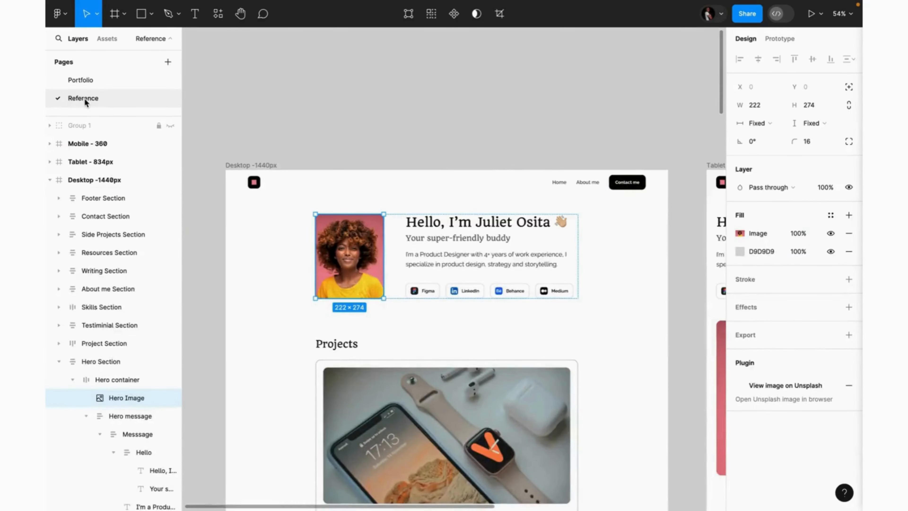
pyautogui.tripleClick(423, 230)
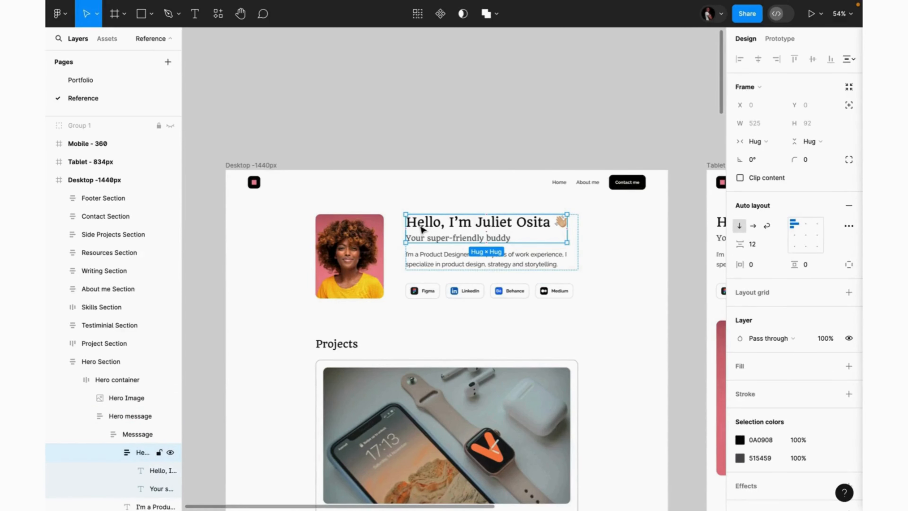
pyautogui.click(422, 230)
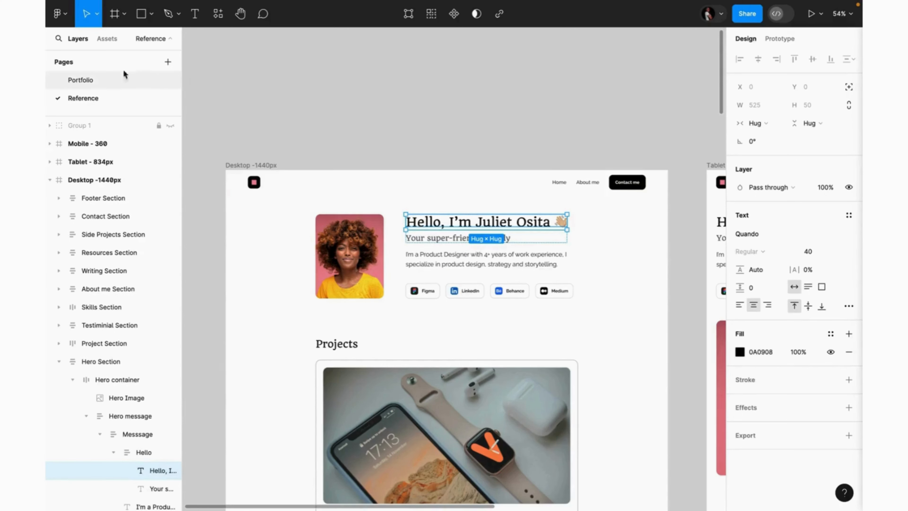
pyautogui.click(86, 81)
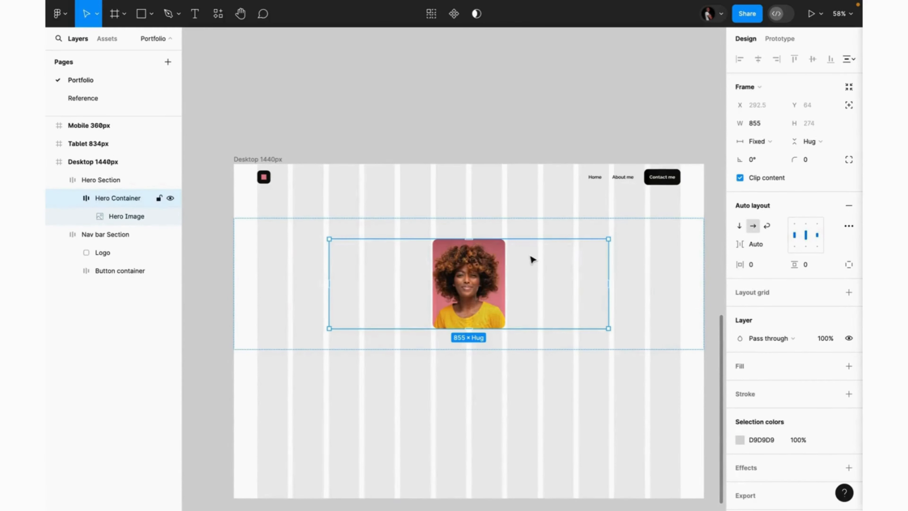
pyautogui.write('Hello, I’m Juliet Osita 👋')
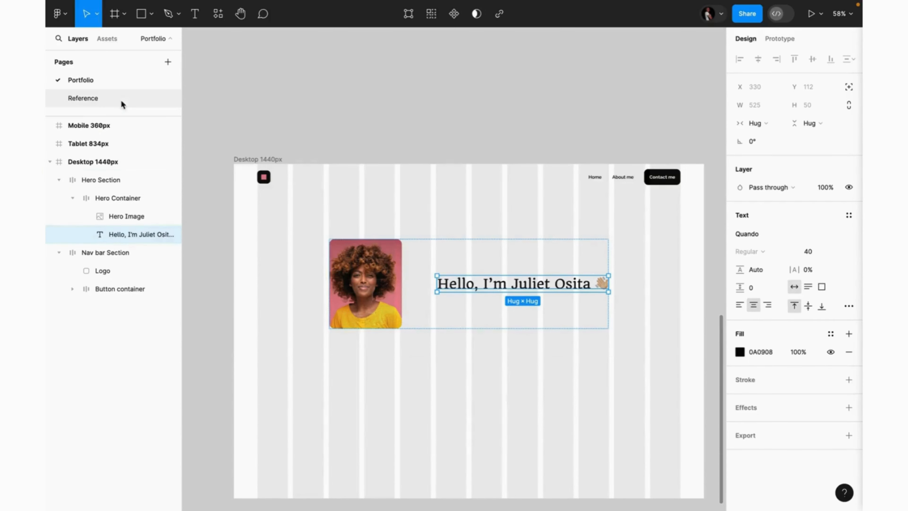
# Copy the "Your super-friendly buddy" text from the Reference page and paste it into the Portfolio Hero Container
pyautogui.click(90, 98)
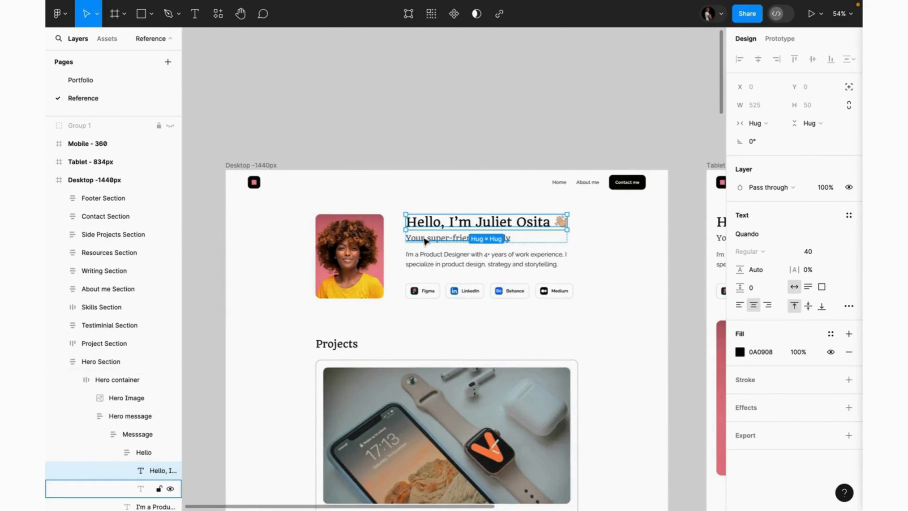
pyautogui.click(426, 241)
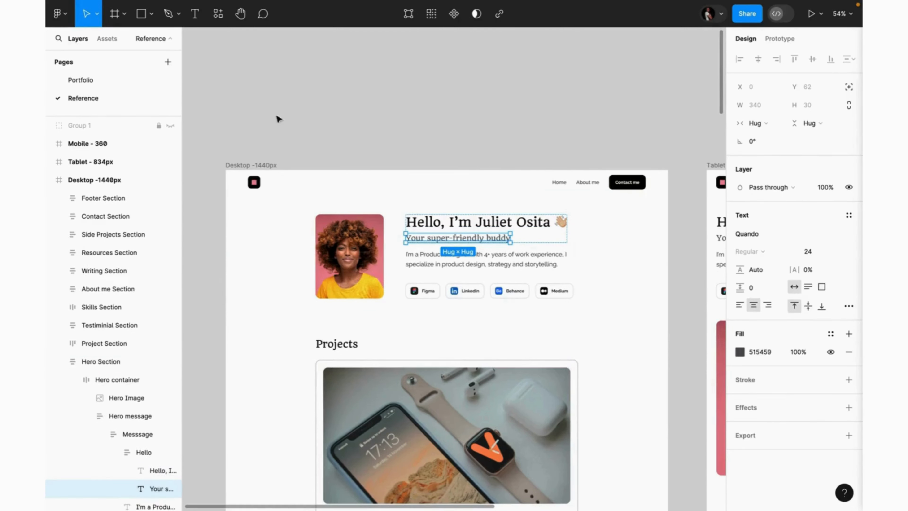
pyautogui.click(120, 84)
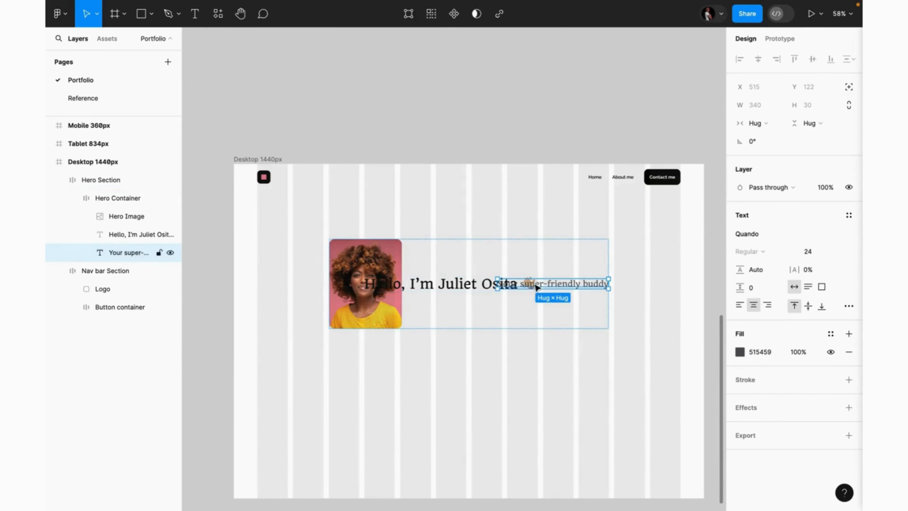
# Wrap the greeting heading and the "Your super-friendly buddy" text in a vertical auto layout frame with packed, centered items
pyautogui.keyDown('shift'); pyautogui.click(469, 289); pyautogui.keyUp('shift')
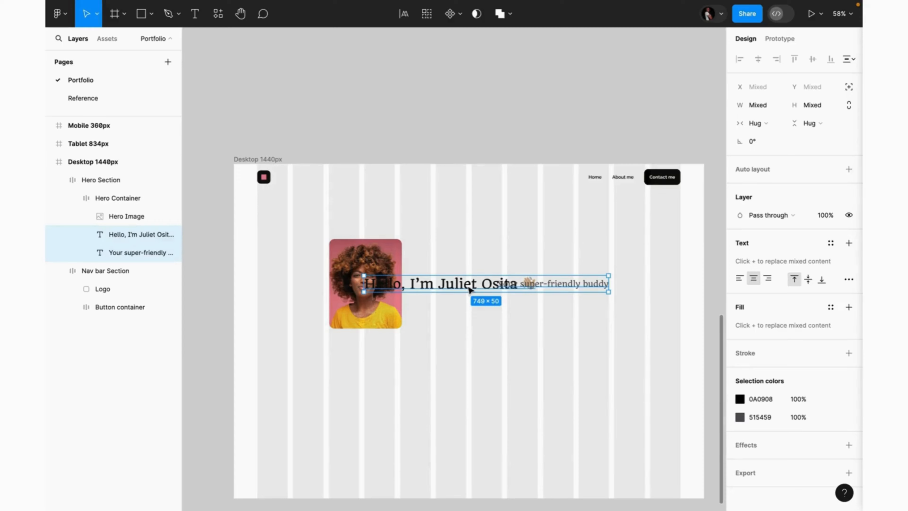
pyautogui.hotkey('shift', 'a')
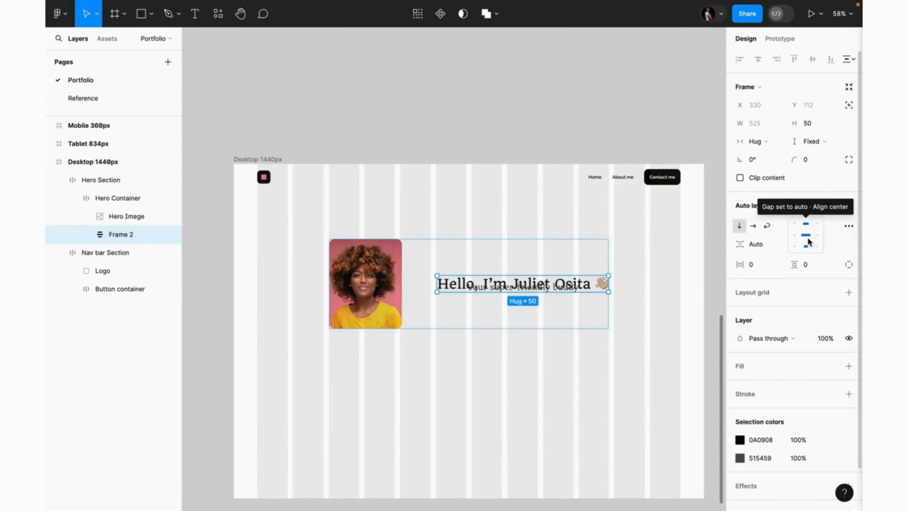
pyautogui.click(806, 238)
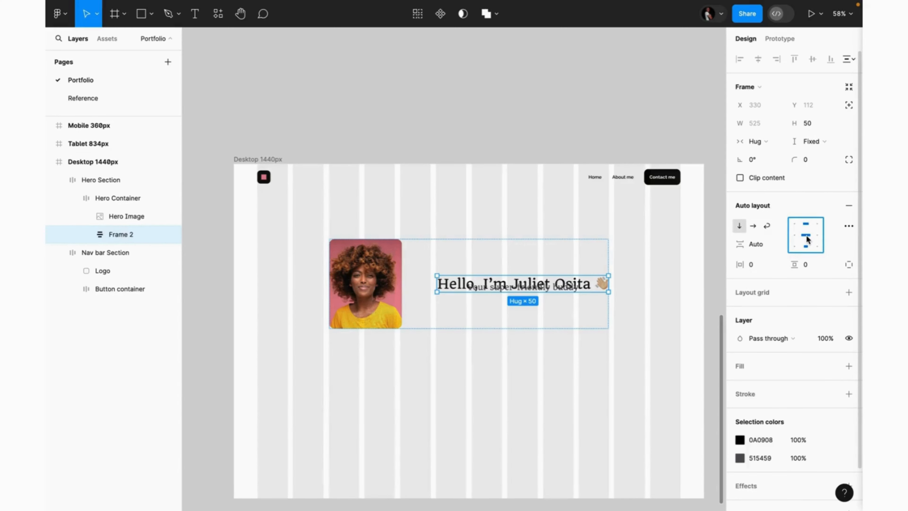
pyautogui.doubleClick(807, 239)
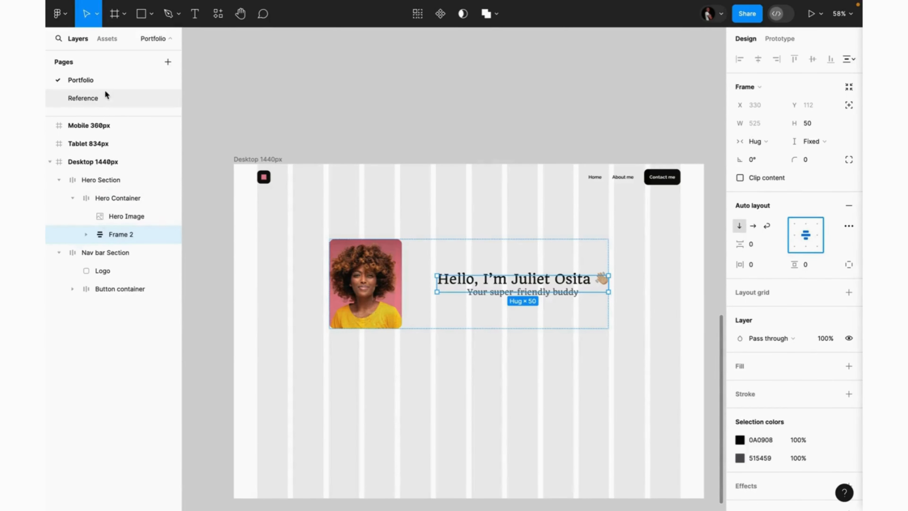
# Check the reference Hello frame's spacing, set the heading group's vertical gap to 12, left-align its texts and make it hug its contents
pyautogui.click(105, 99)
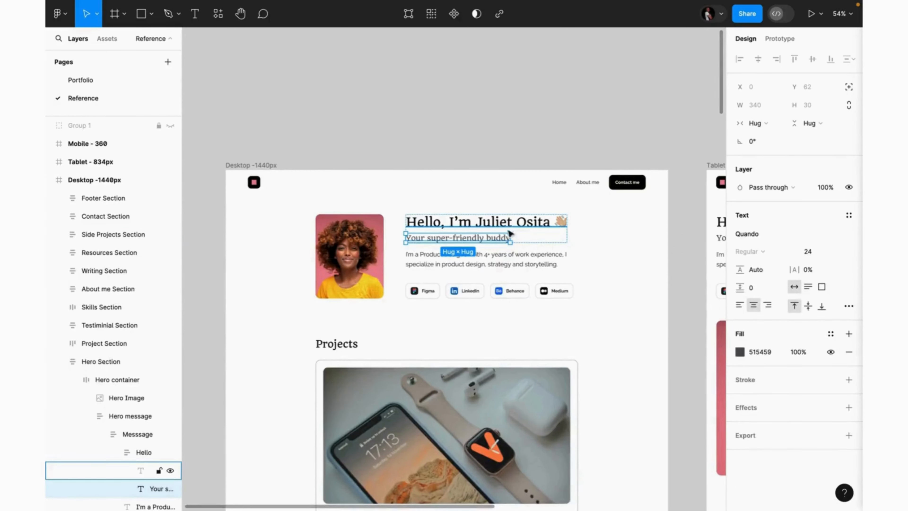
pyautogui.click(539, 240)
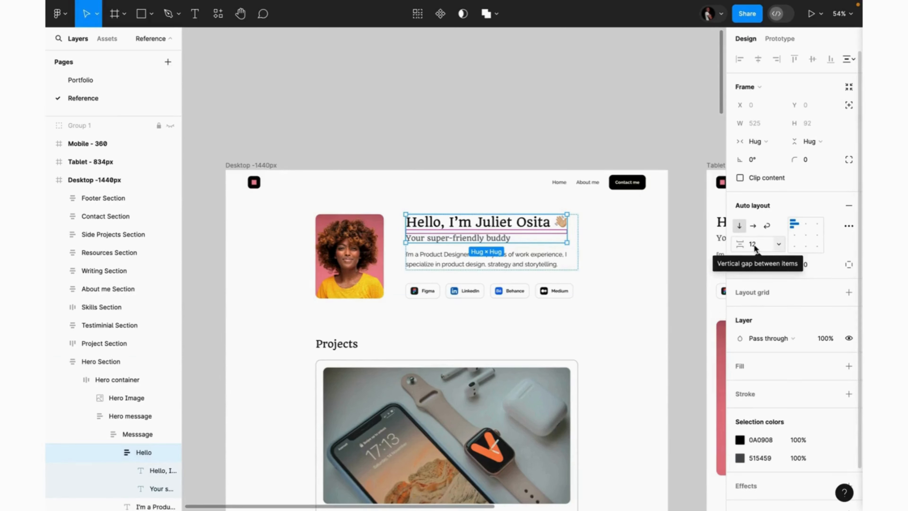
pyautogui.click(93, 79)
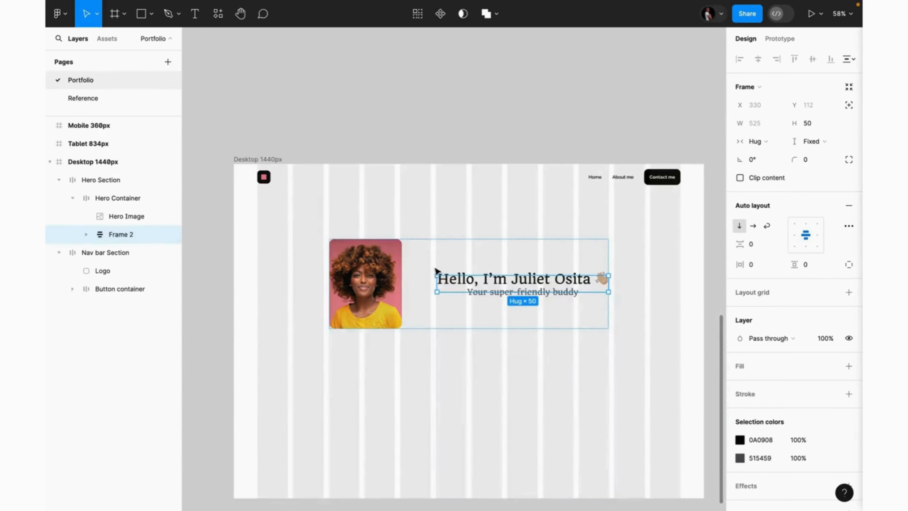
pyautogui.click(759, 244)
pyautogui.write('12')
pyautogui.press('Return')
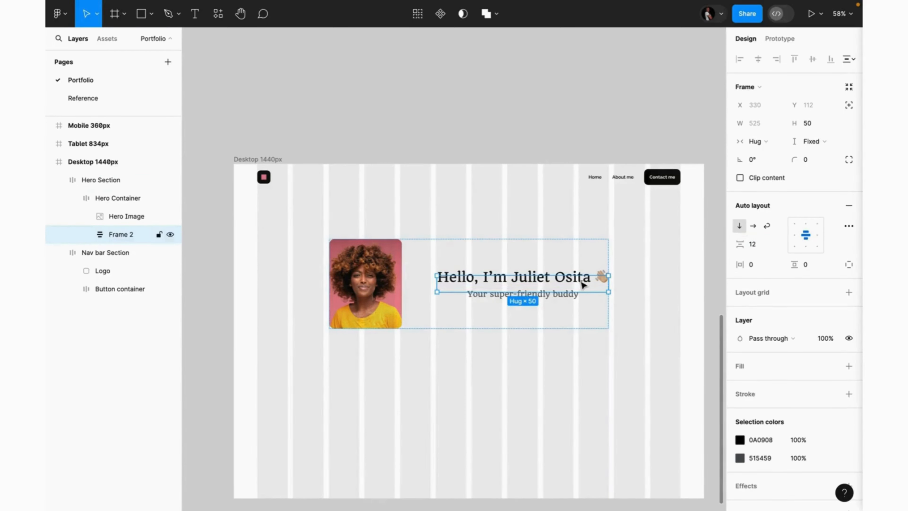
pyautogui.click(795, 236)
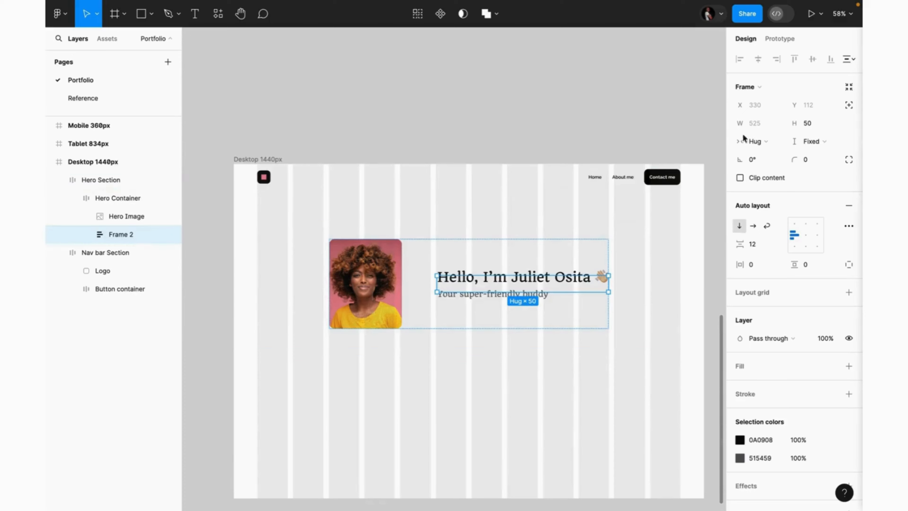
pyautogui.click(849, 88)
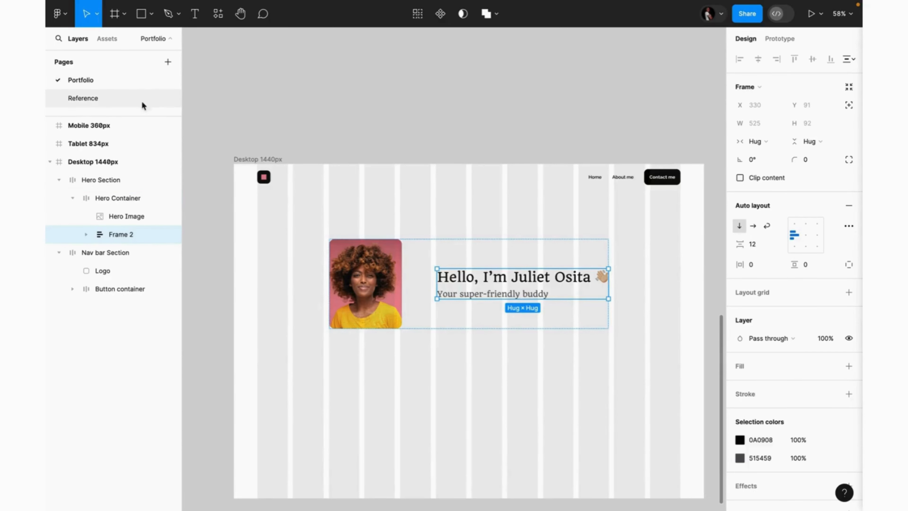
# Copy the "I'm a Product Designer" paragraph from the Reference page and paste it into the Portfolio Hero Container
pyautogui.click(112, 98)
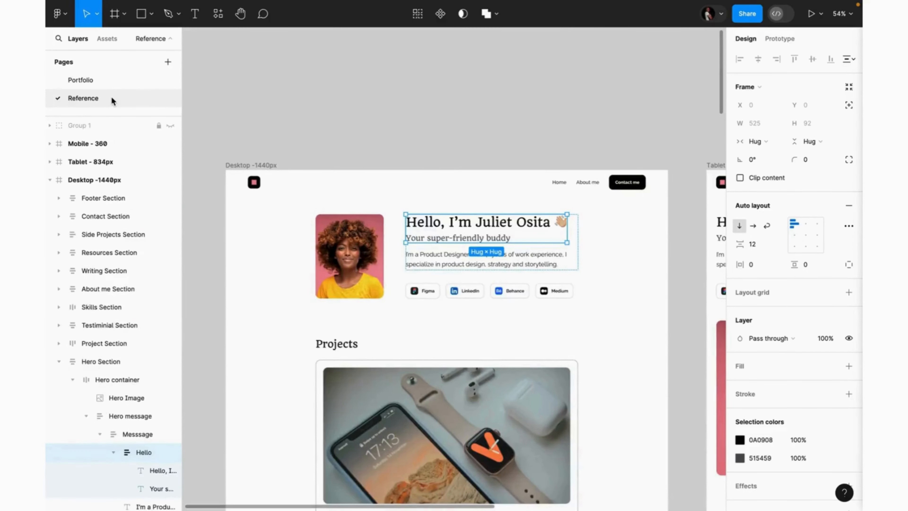
pyautogui.click(426, 265)
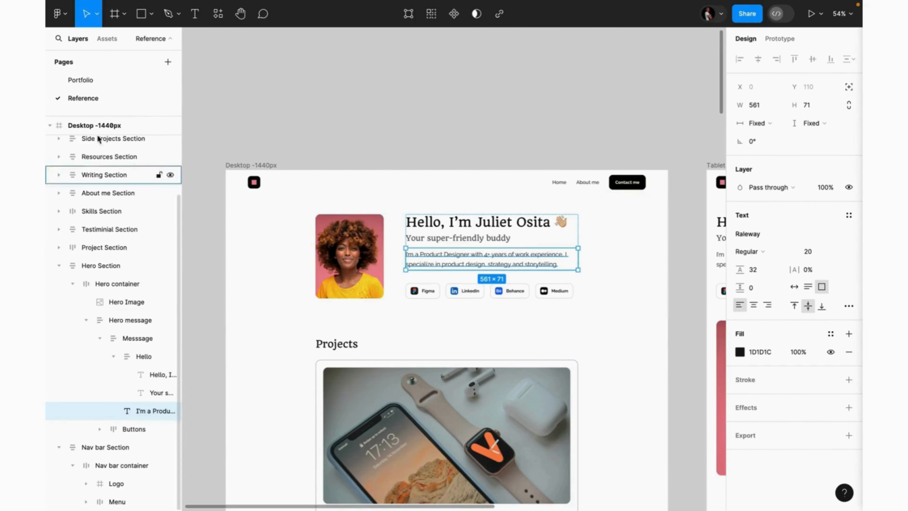
pyautogui.click(80, 81)
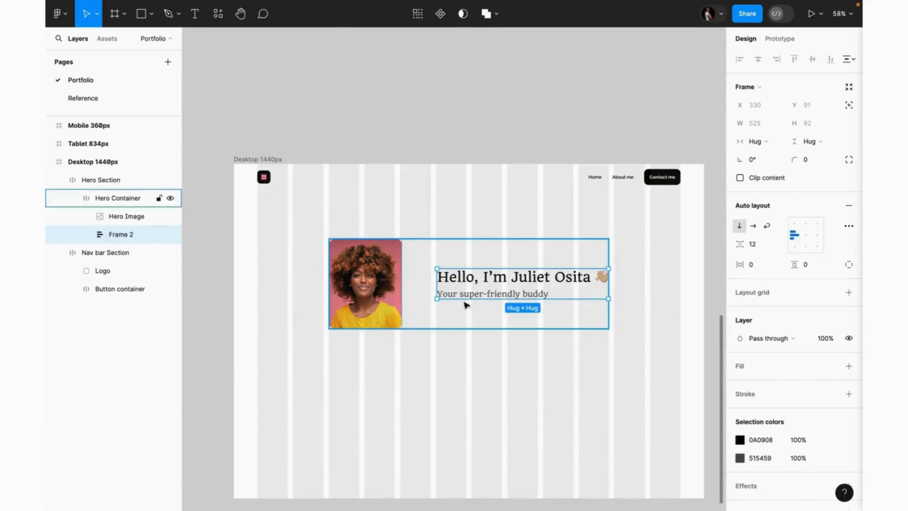
pyautogui.click(471, 318)
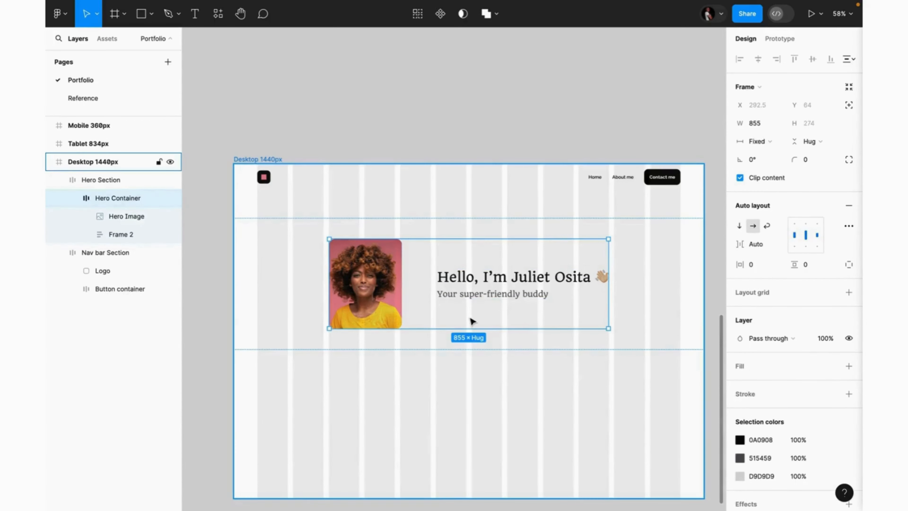
pyautogui.press('super+v')
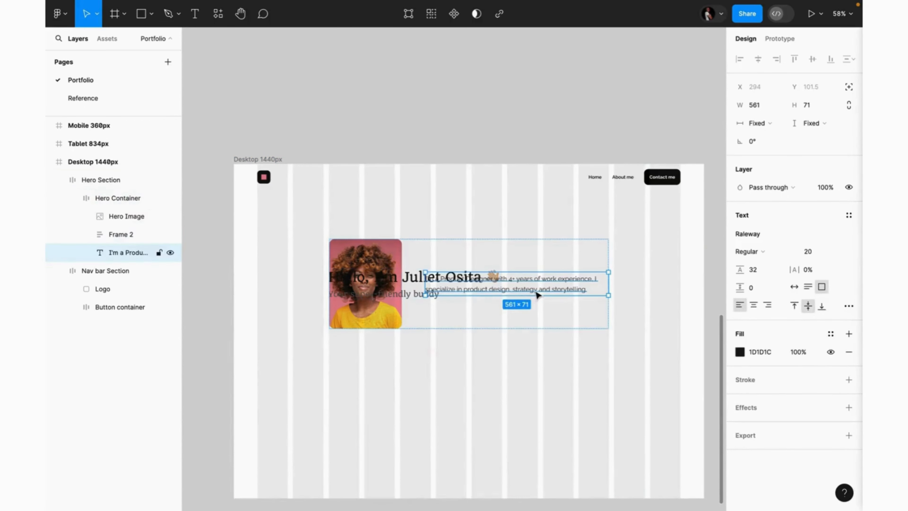
# Wrap the heading group and paragraph in a vertical auto layout frame with packed, left-aligned items that hugs its contents
pyautogui.keyDown('shift'); pyautogui.click(410, 300); pyautogui.keyUp('shift')
pyautogui.hotkey('shift', 'a')
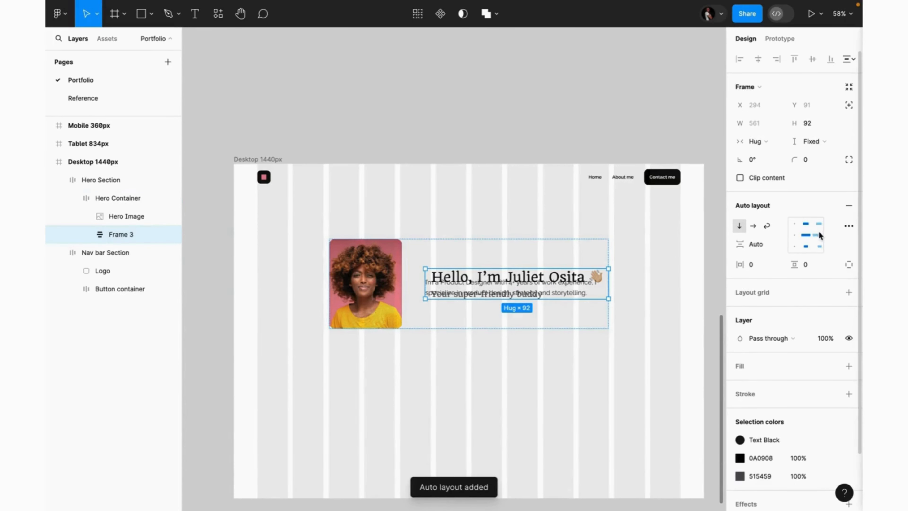
pyautogui.click(808, 235)
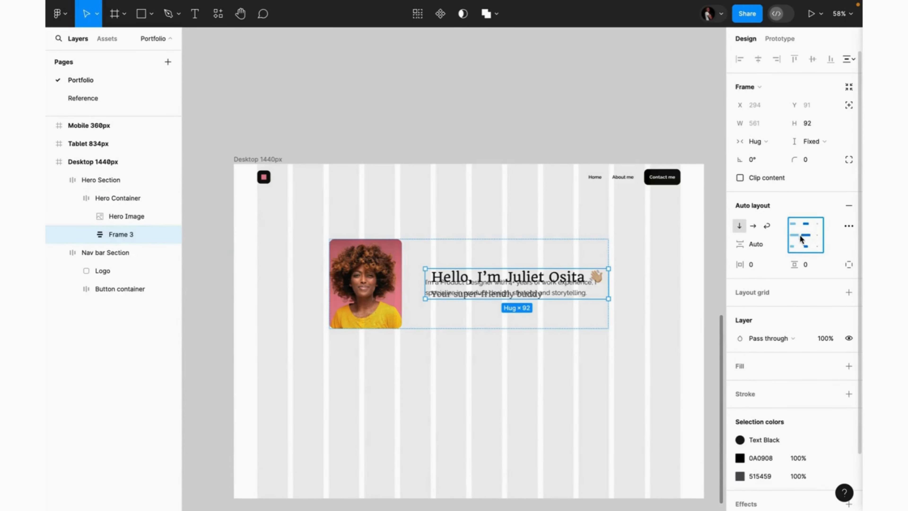
pyautogui.click(802, 236)
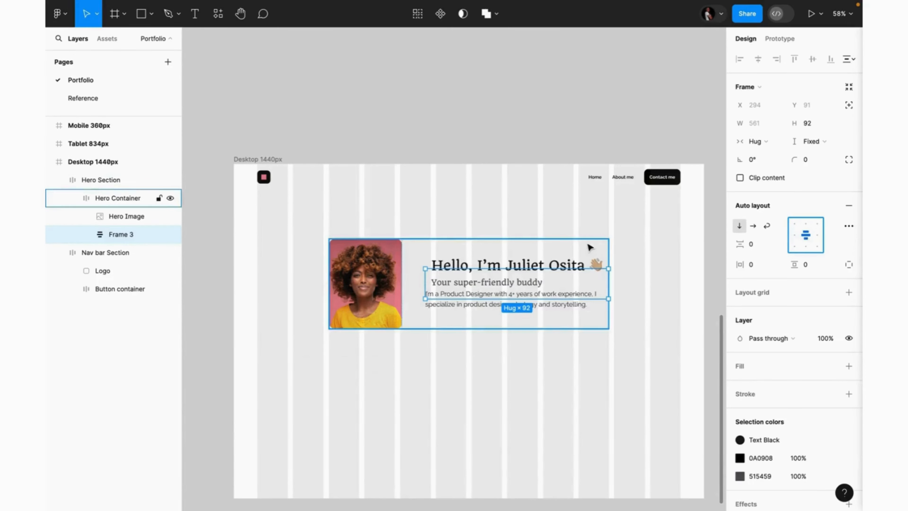
pyautogui.click(793, 236)
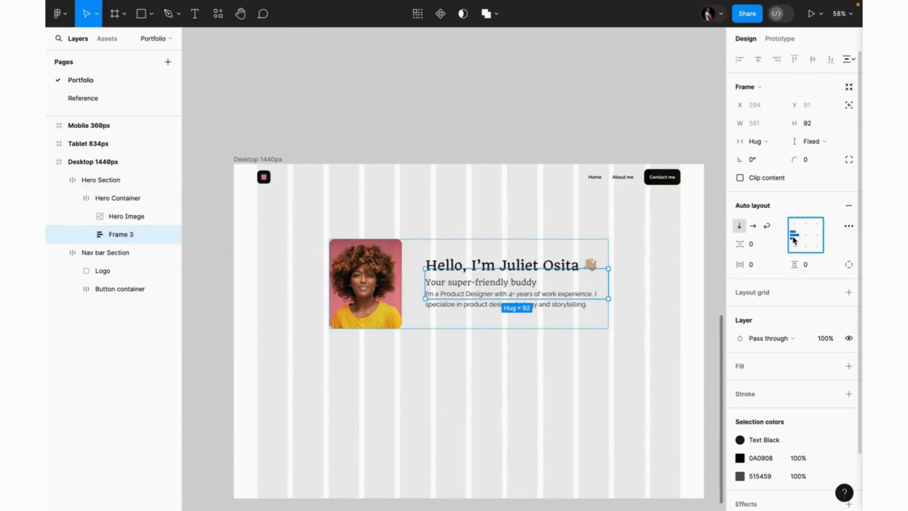
pyautogui.click(850, 90)
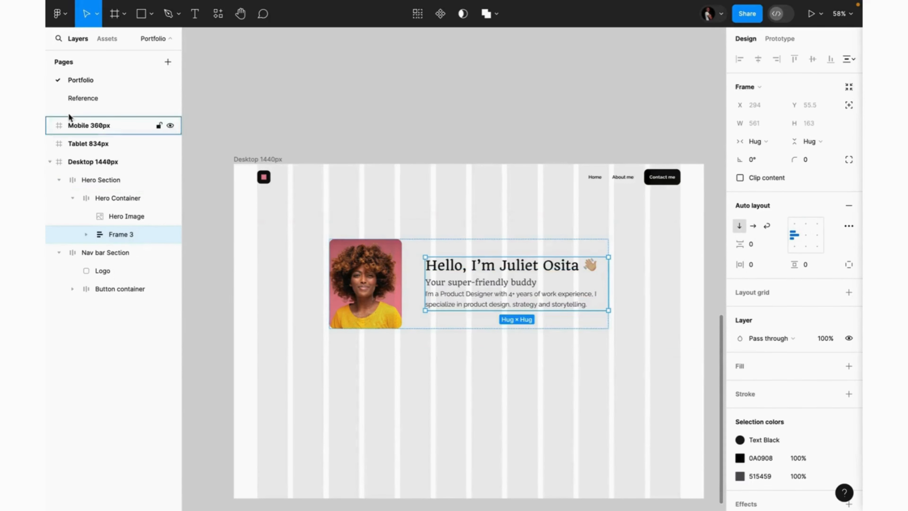
# Check the reference Message frame's spacing and set the vertical gap between the heading group and paragraph to 18
pyautogui.click(82, 99)
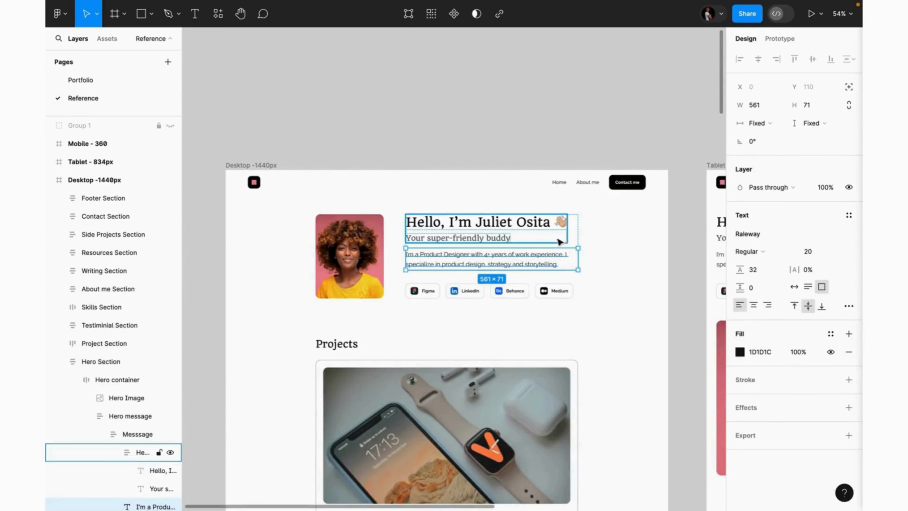
pyautogui.click(577, 234)
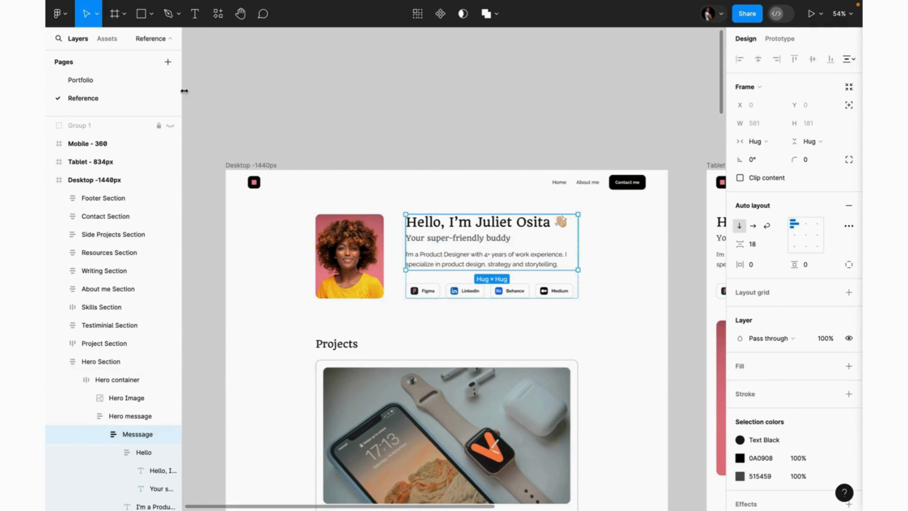
pyautogui.click(106, 79)
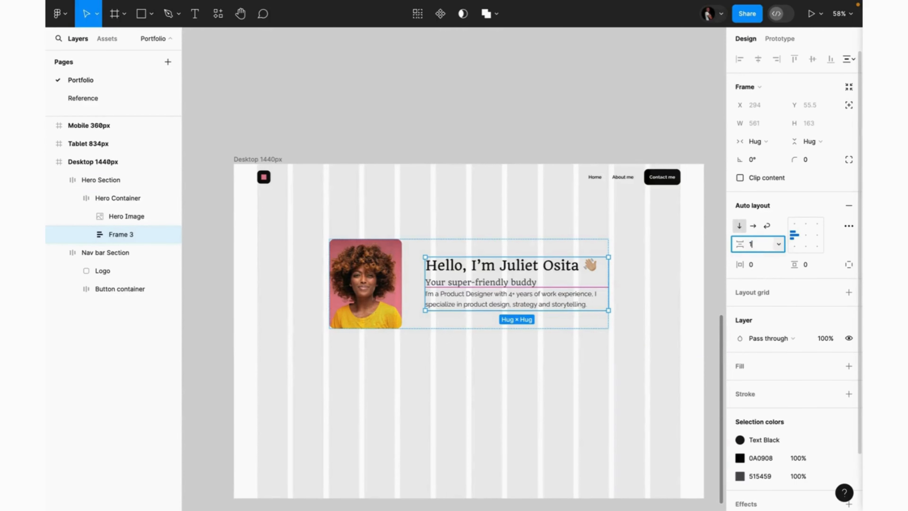
pyautogui.write('18')
pyautogui.press('Return')
# Rename the frame holding the heading group and paragraph as Text Container
pyautogui.doubleClick(122, 235)
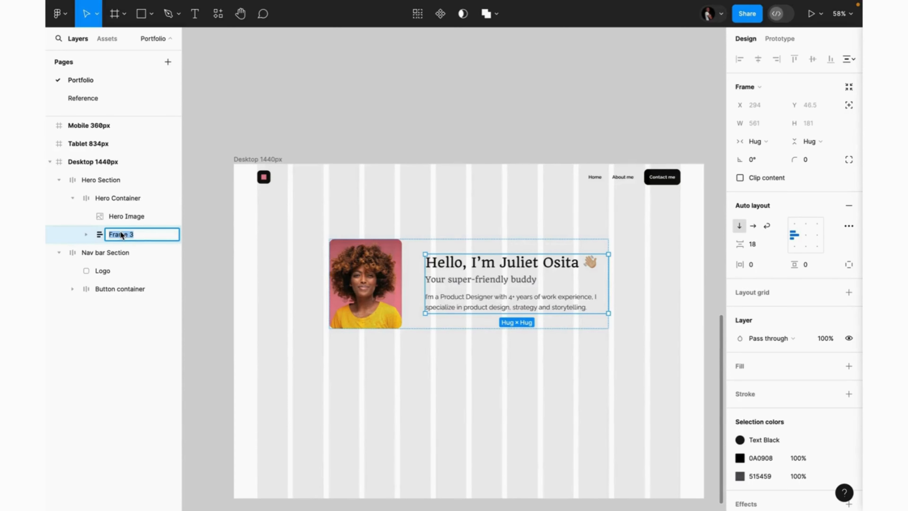
pyautogui.write('Text Container')
pyautogui.press('Return')
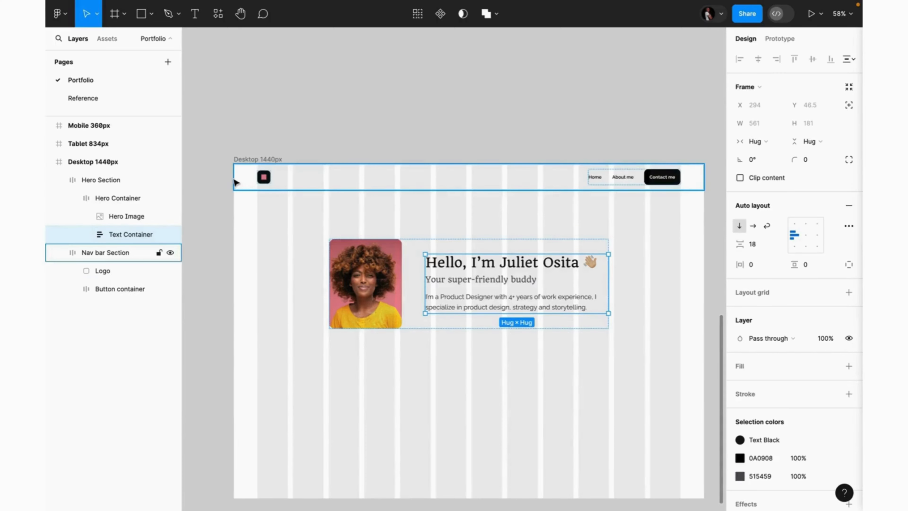
# Copy the row of Figma, LinkedIn, Behance and Medium buttons from the Reference page and select the Portfolio Hero Container to receive it
pyautogui.click(93, 99)
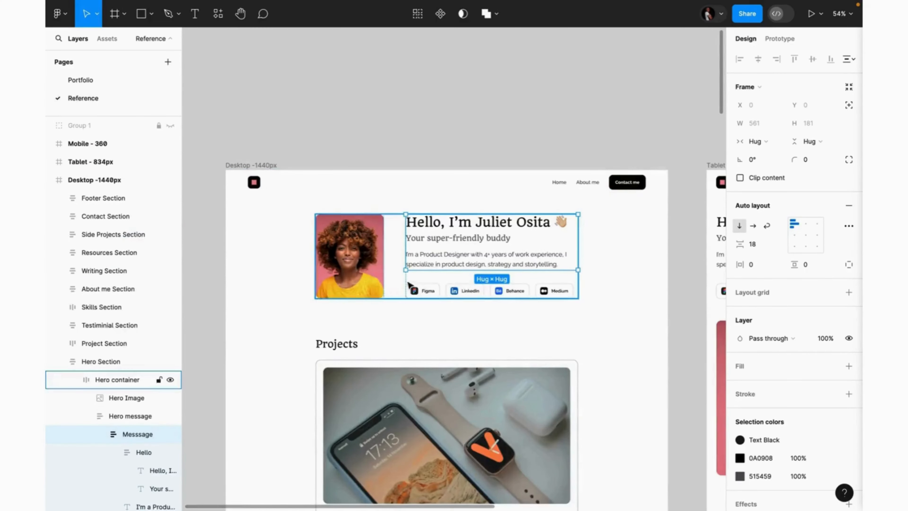
pyautogui.click(425, 291)
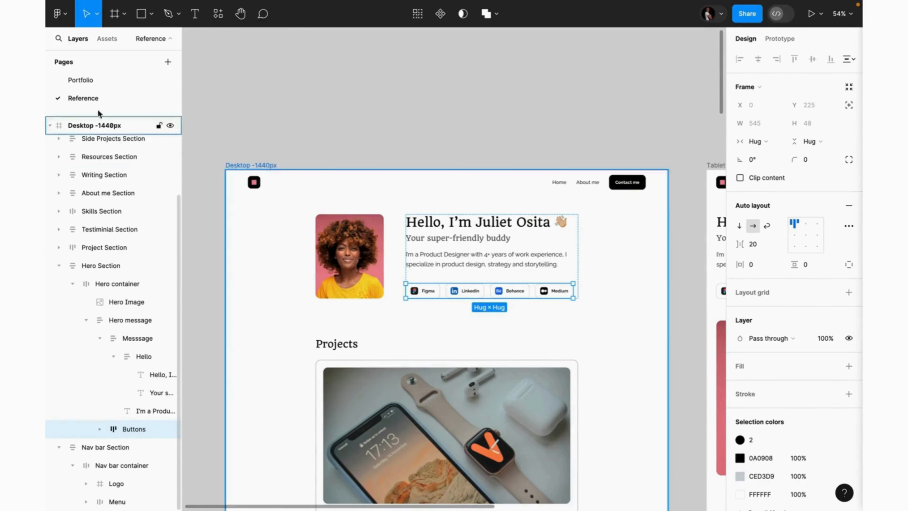
pyautogui.click(78, 83)
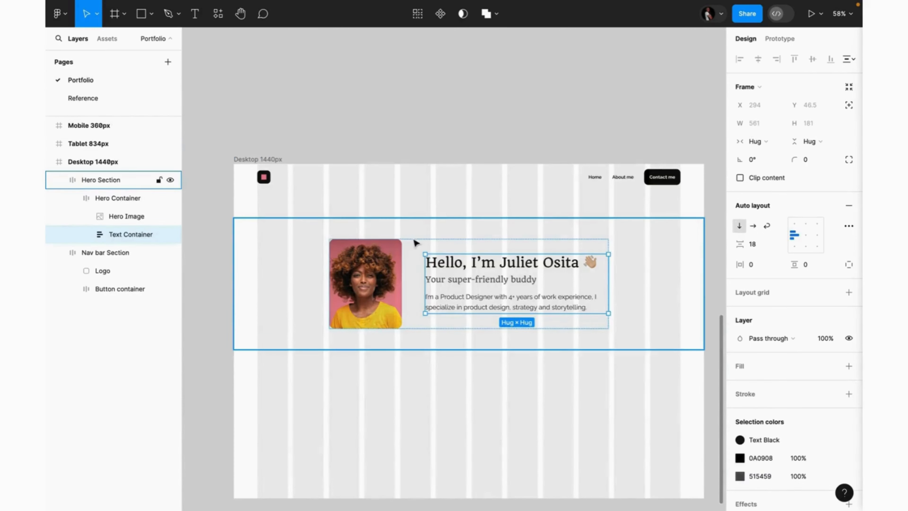
pyautogui.click(429, 242)
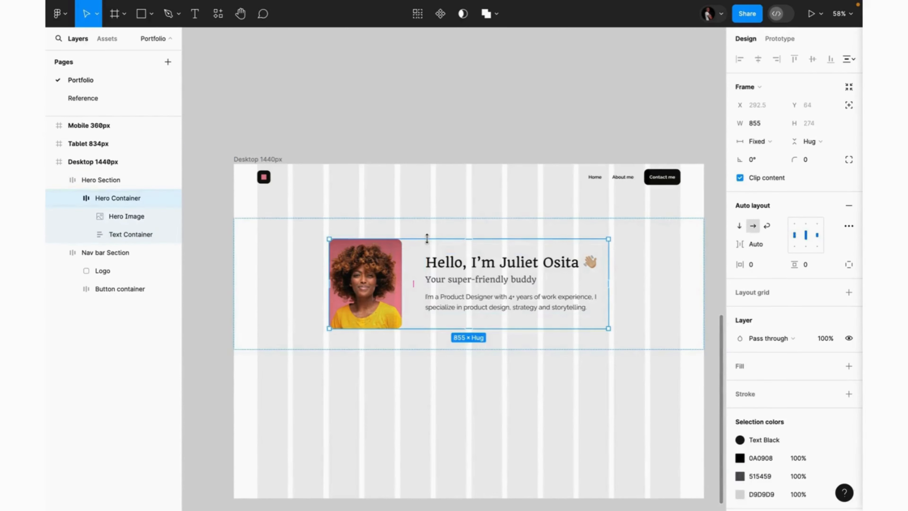
# Paste the social buttons into the hero container and wrap them with the text container in a centred vertical auto layout hugging its contents
pyautogui.hotkey('ctrl', 'v')
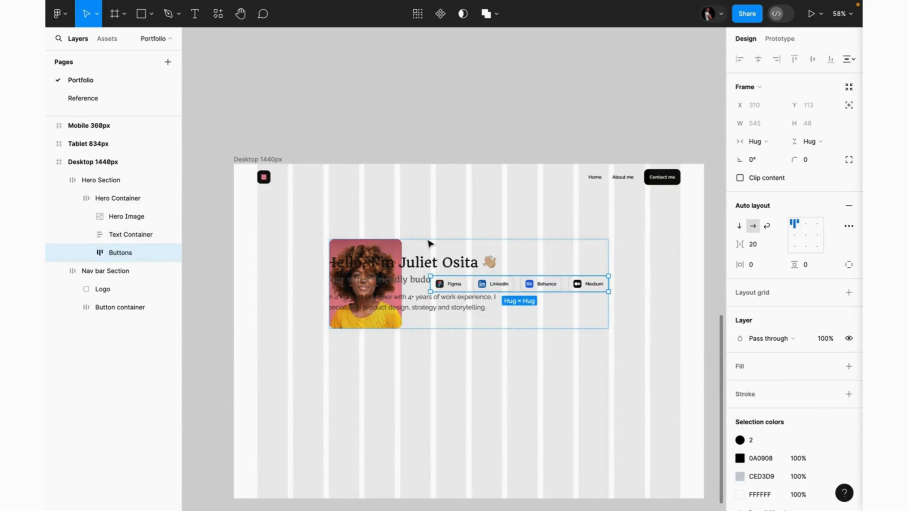
pyautogui.keyDown('shift'); pyautogui.click(447, 267); pyautogui.keyUp('shift')
pyautogui.hotkey('shift', 'a')
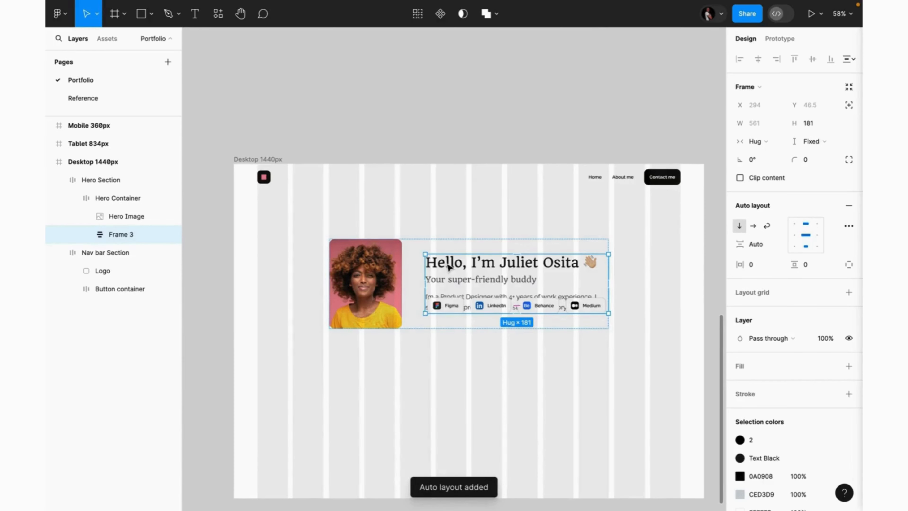
pyautogui.click(808, 234)
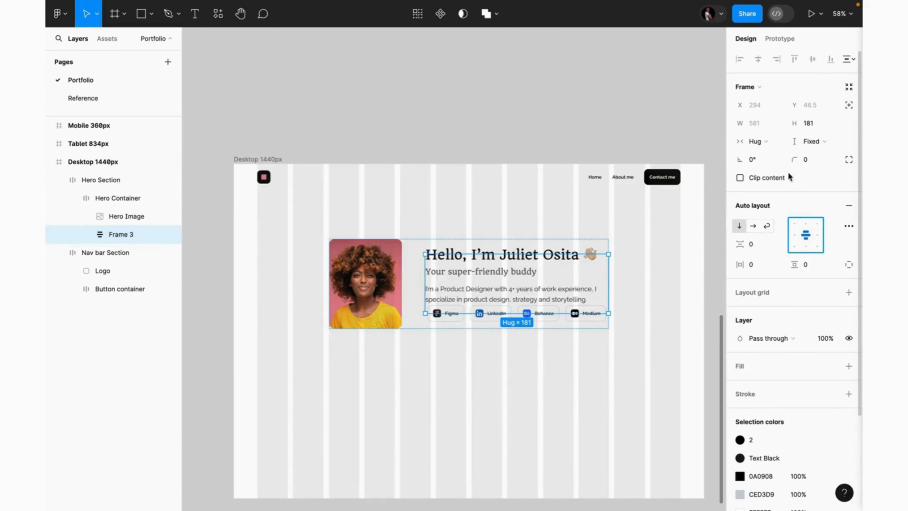
pyautogui.click(854, 89)
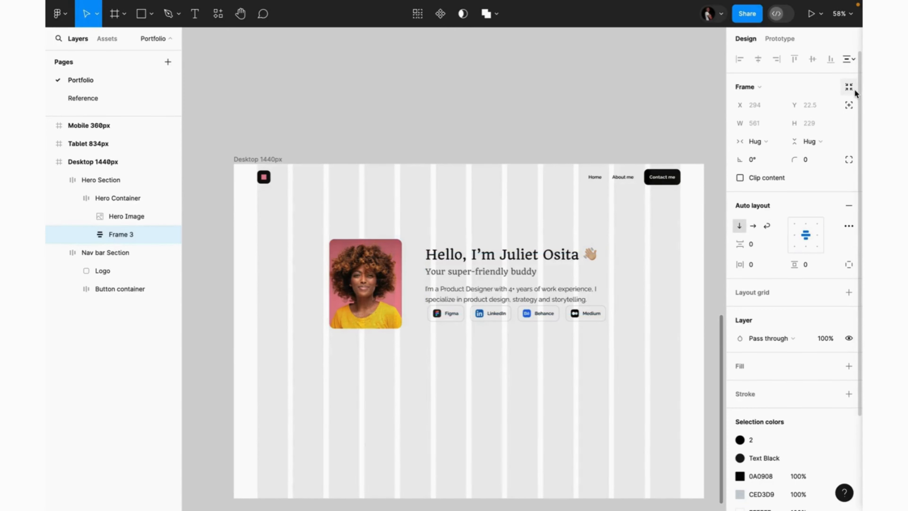
# Measure the gap between message and buttons on the Reference page, and set the Portfolio hero text frame's vertical gap to 44
pyautogui.click(141, 99)
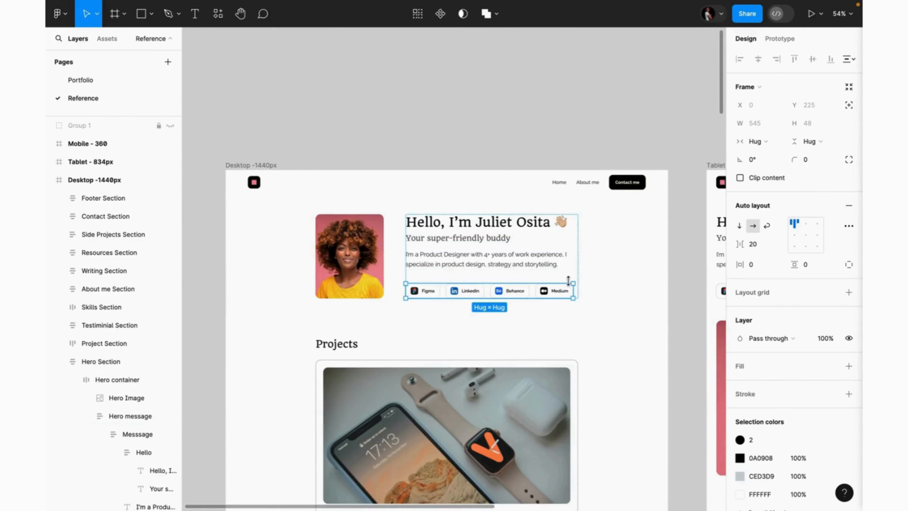
pyautogui.press('alt')
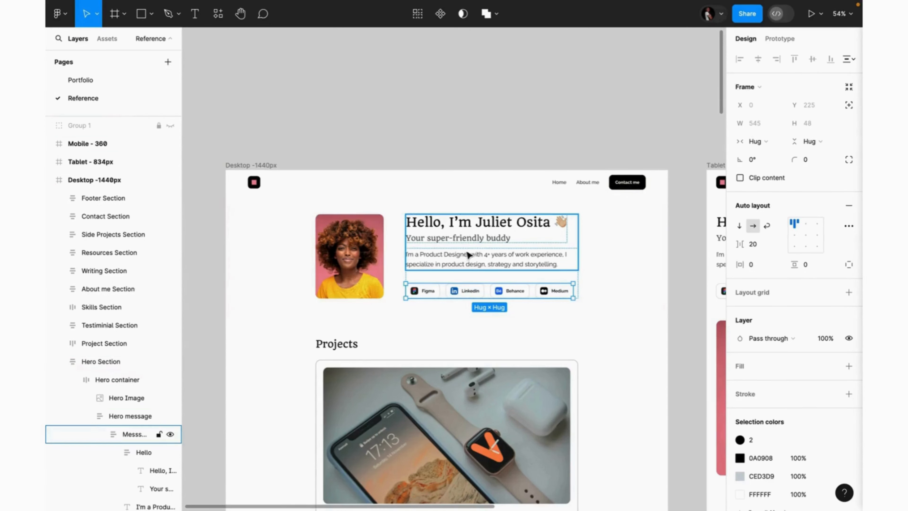
pyautogui.press('alt')
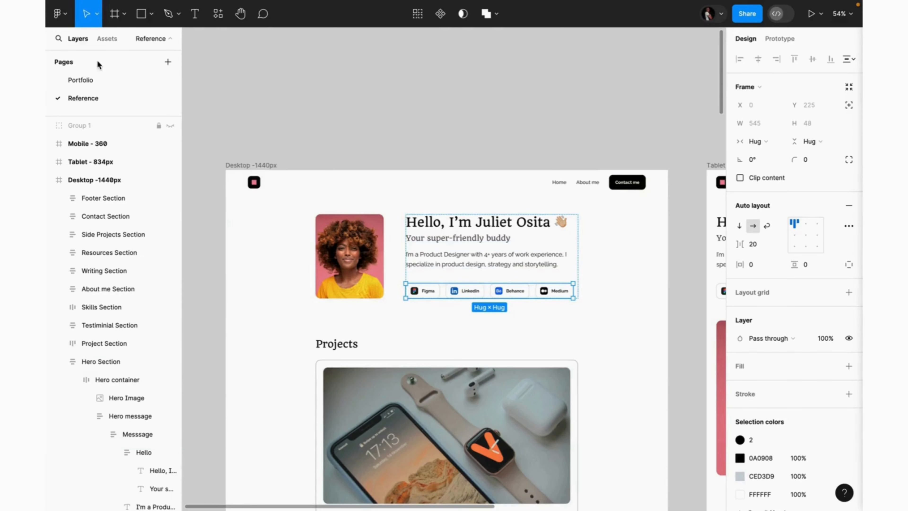
pyautogui.click(89, 80)
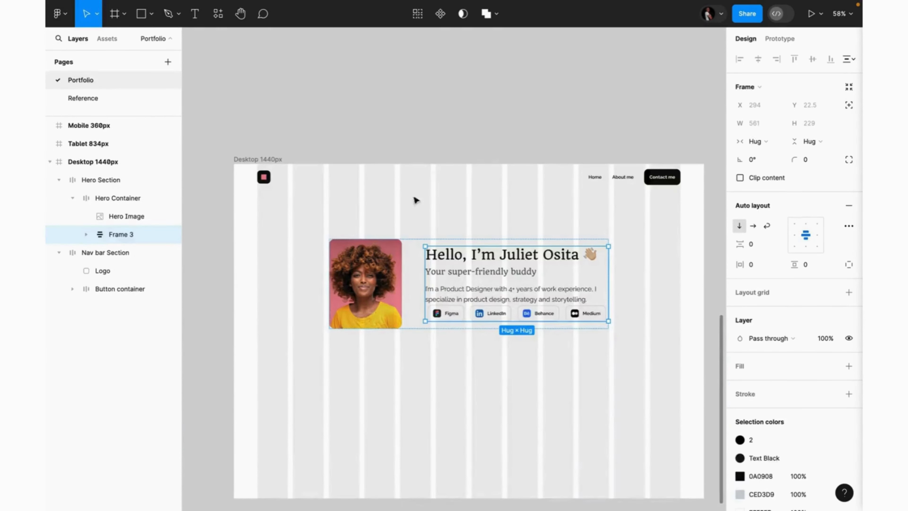
pyautogui.click(757, 244)
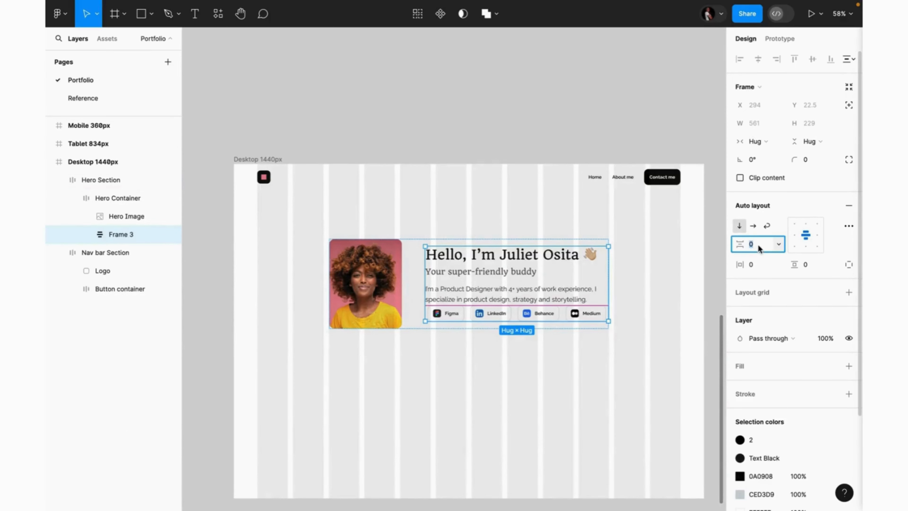
pyautogui.write('44')
pyautogui.press('Return')
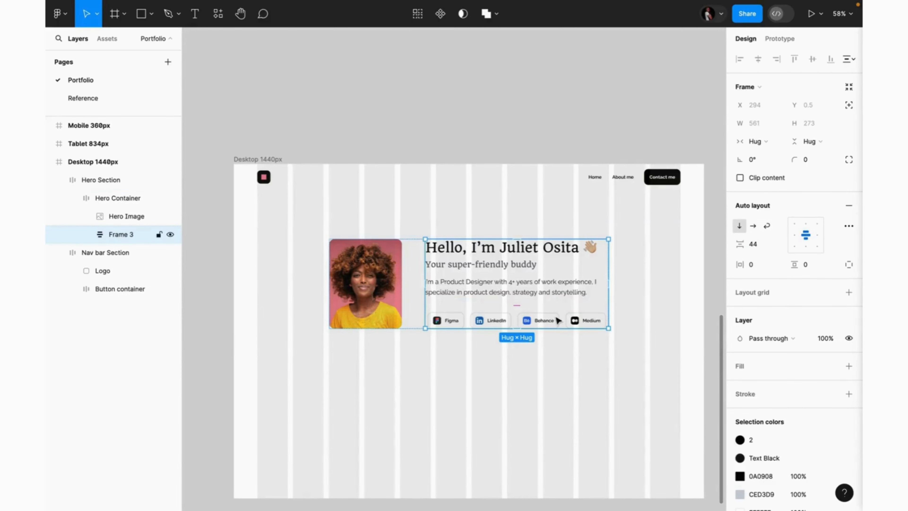
# Place a copy of the LinkedIn button's icon on the empty canvas above the desktop frame
pyautogui.scroll(5, 557, 319)
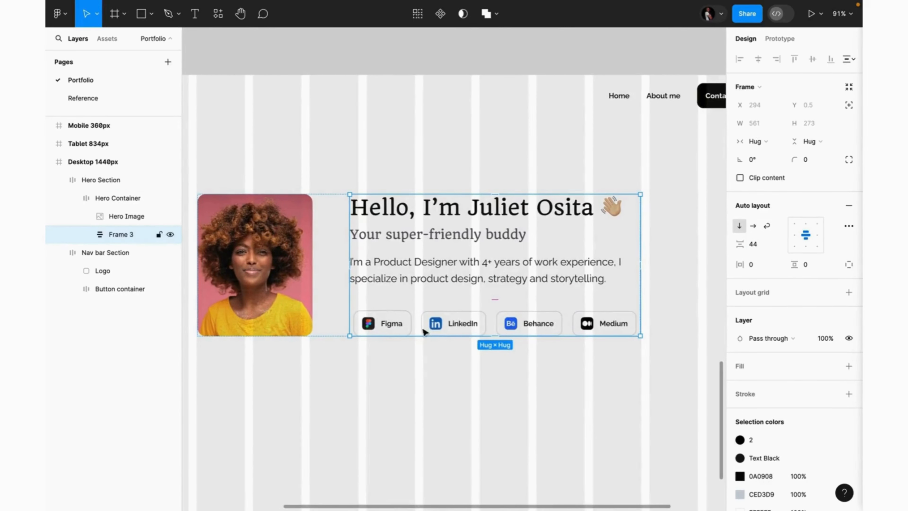
pyautogui.doubleClick(446, 332)
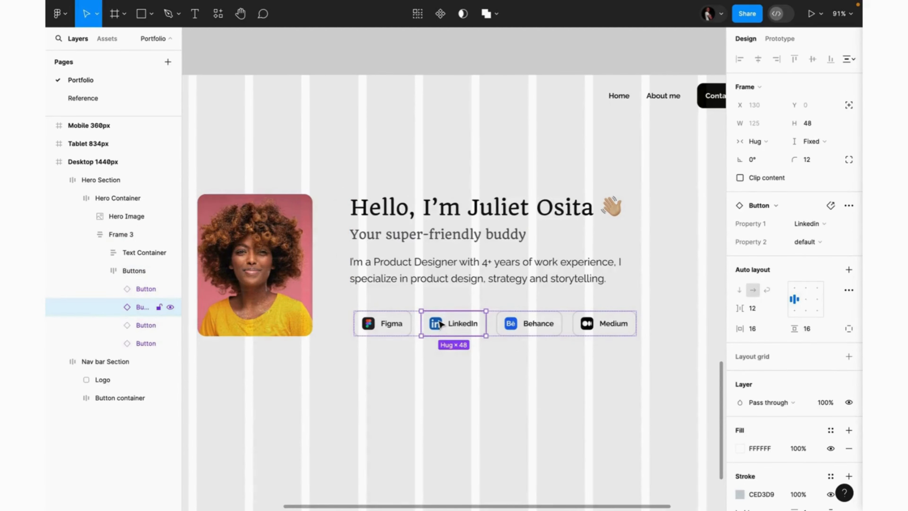
pyautogui.doubleClick(441, 323)
pyautogui.press('Escape')
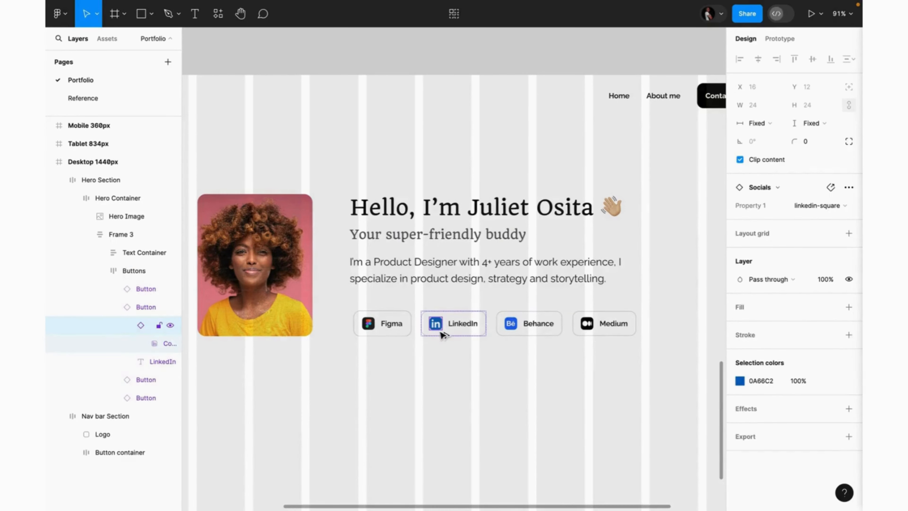
pyautogui.moveTo(443, 335); pyautogui.dragTo(481, 44)
pyautogui.scroll(5, 459, 173)
pyautogui.click(453, 163)
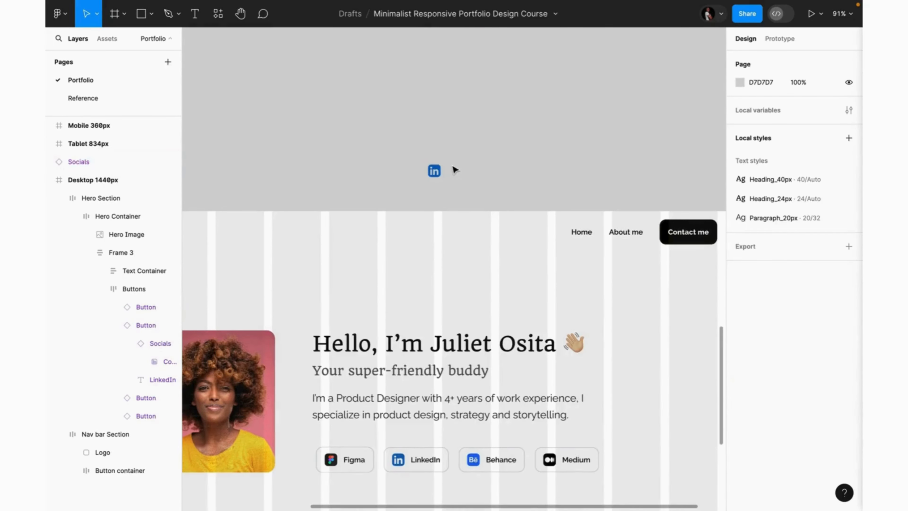
# Add the text label "LinkedIn" and align it beside the copied icon on the canvas
pyautogui.press('t')
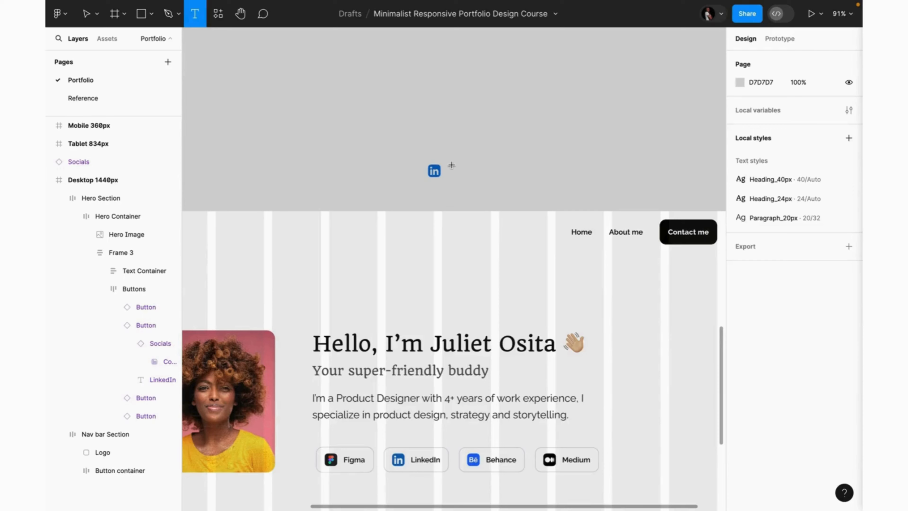
pyautogui.click(451, 164)
pyautogui.write('Link')
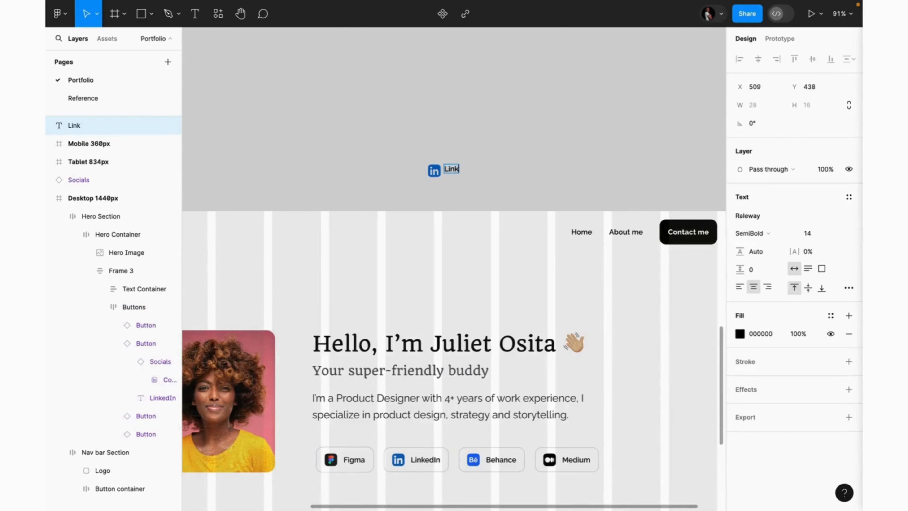
pyautogui.write('dIn')
pyautogui.click(454, 169)
pyautogui.write('e')
pyautogui.press('Escape')
pyautogui.moveTo(454, 171); pyautogui.dragTo(466, 173)
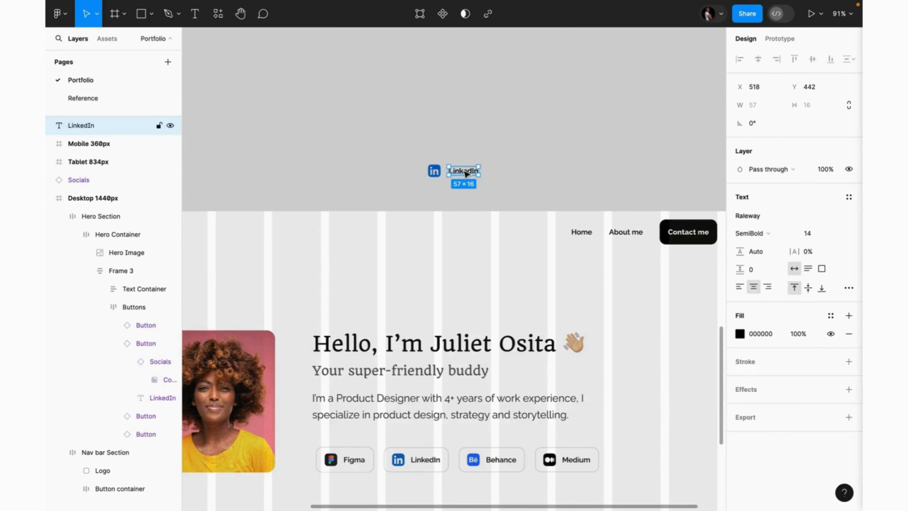
# Combine the LinkedIn icon and label in an auto layout frame and rename it "Button"
pyautogui.click(413, 157)
pyautogui.moveTo(413, 158); pyautogui.dragTo(516, 193)
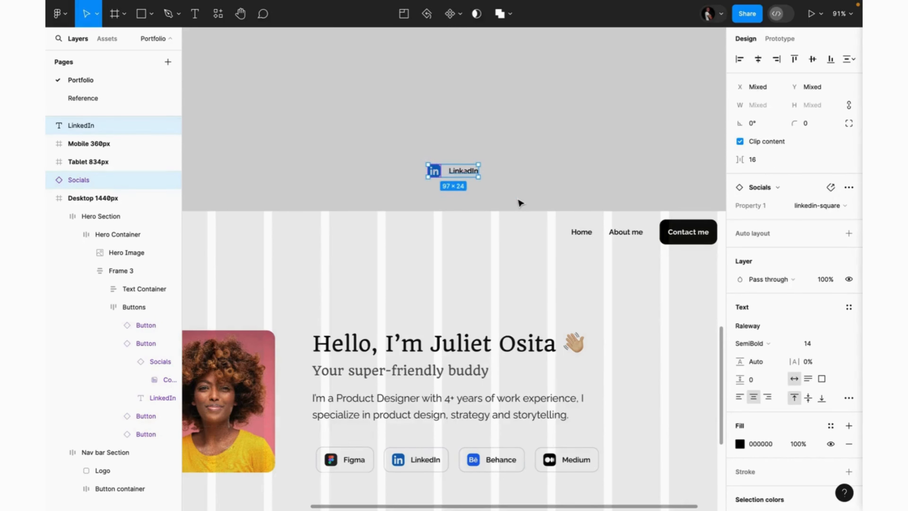
pyautogui.hotkey('shift', 'a')
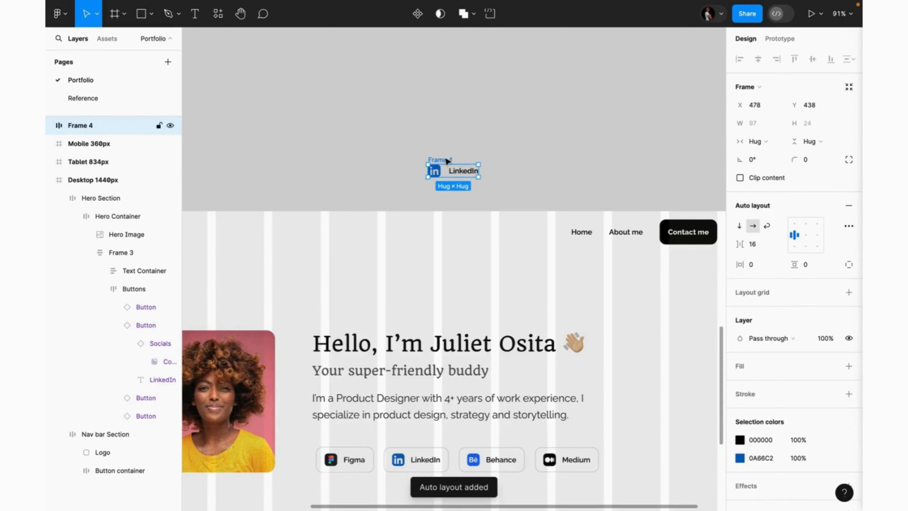
pyautogui.doubleClick(440, 159)
pyautogui.write('Butt')
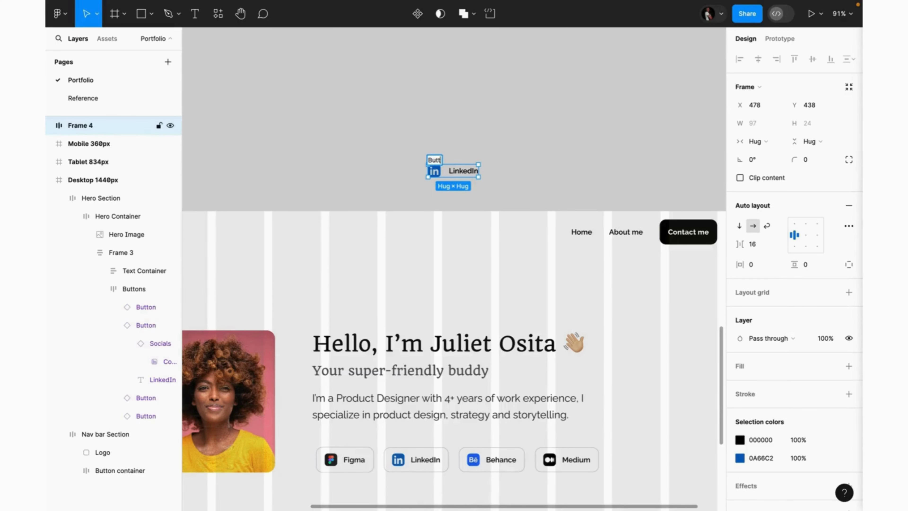
pyautogui.write('on')
pyautogui.press('Return')
# Set the Button frame's horizontal and vertical padding to 16 and its corner radius to 12
pyautogui.click(757, 268)
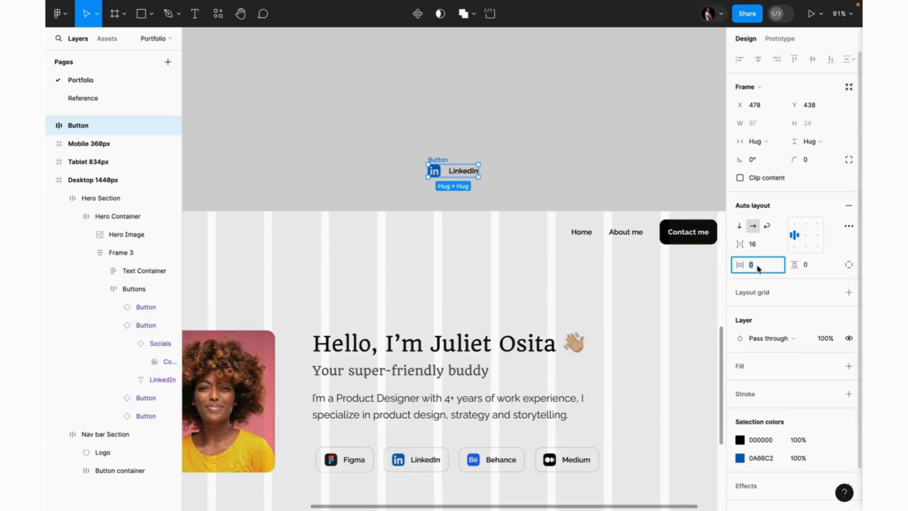
pyautogui.write('16')
pyautogui.click(811, 265)
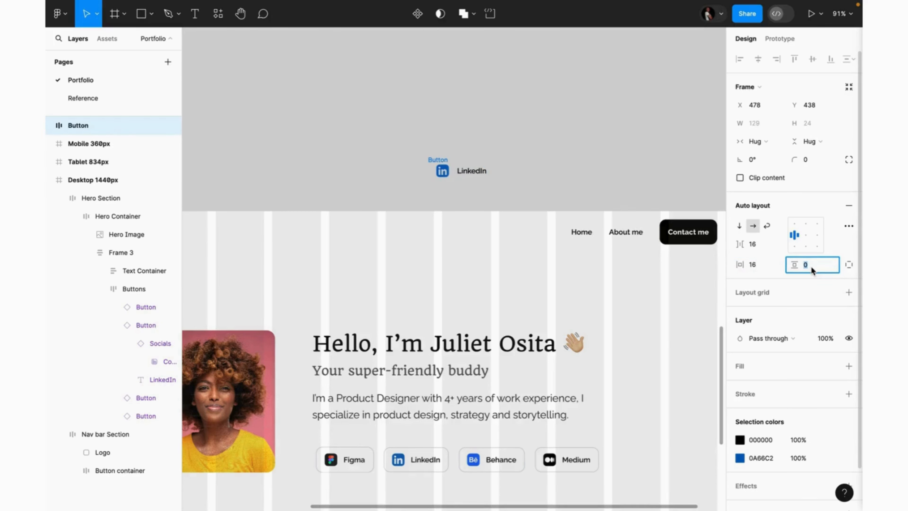
pyautogui.write('16')
pyautogui.press('Return')
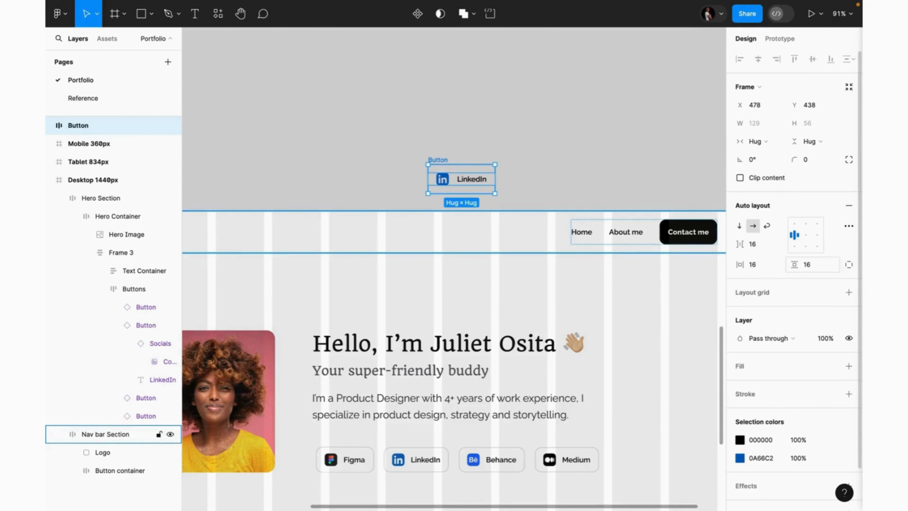
pyautogui.click(810, 163)
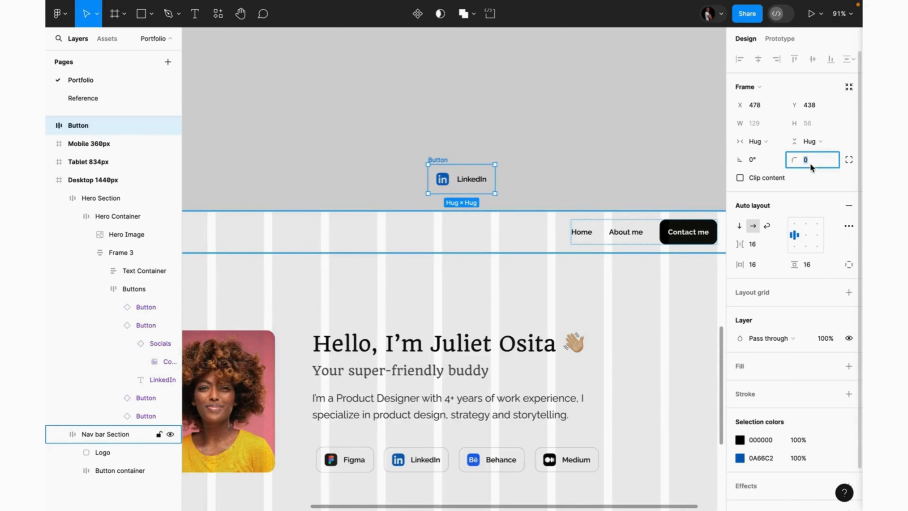
pyautogui.write('12')
pyautogui.press('Return')
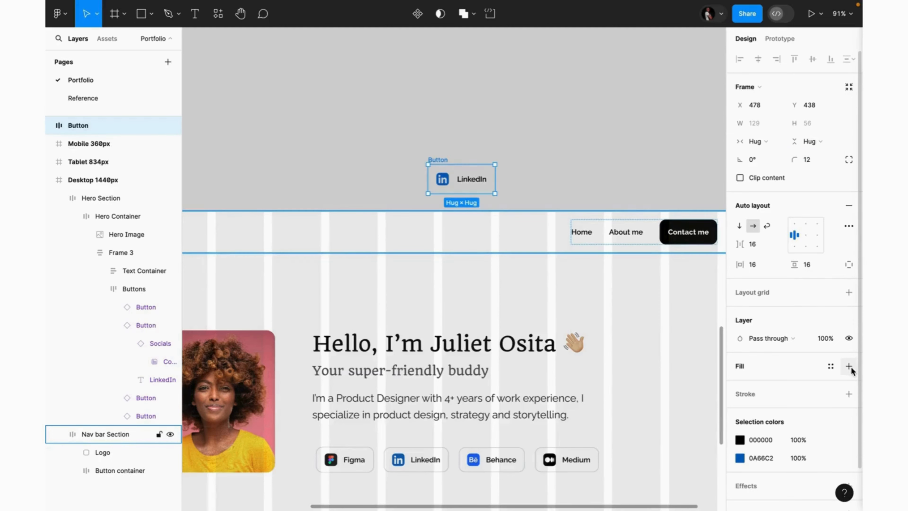
# Give the Button frame a white FFFFFF fill and a CED3D9 stroke from the document colors
pyautogui.click(849, 365)
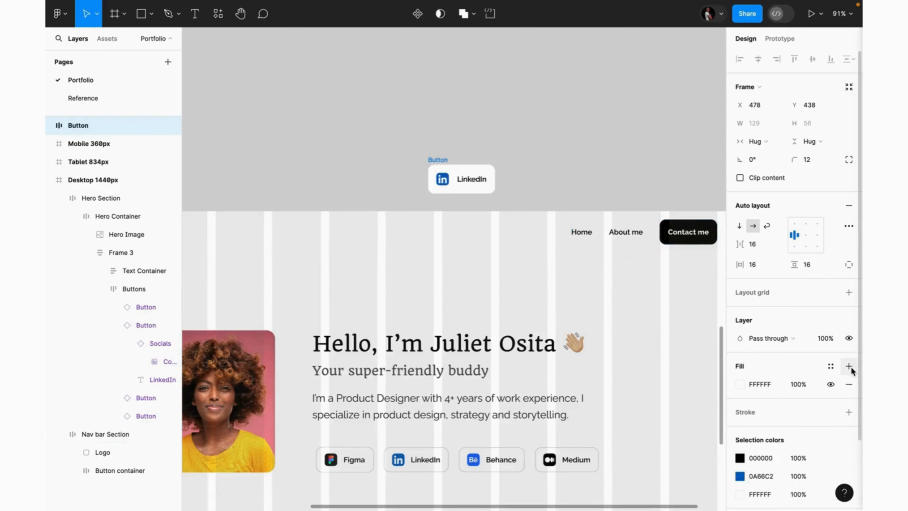
pyautogui.click(850, 412)
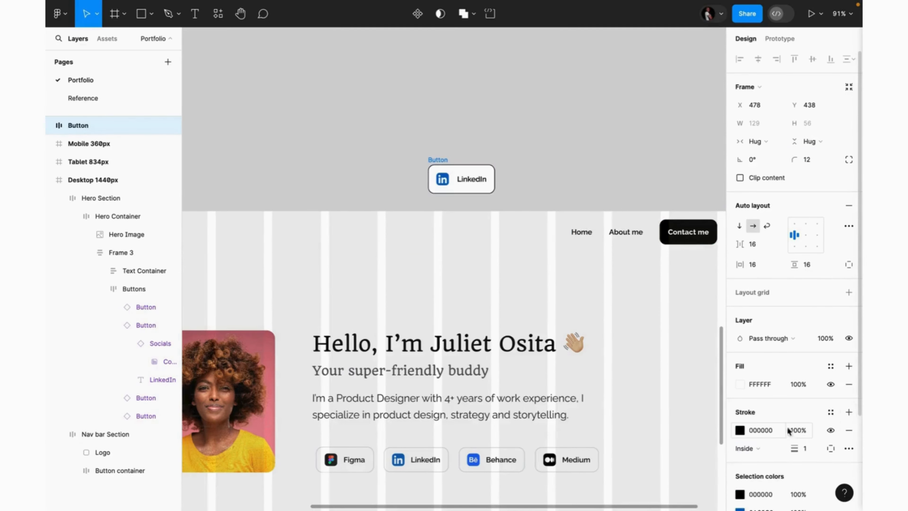
pyautogui.click(740, 431)
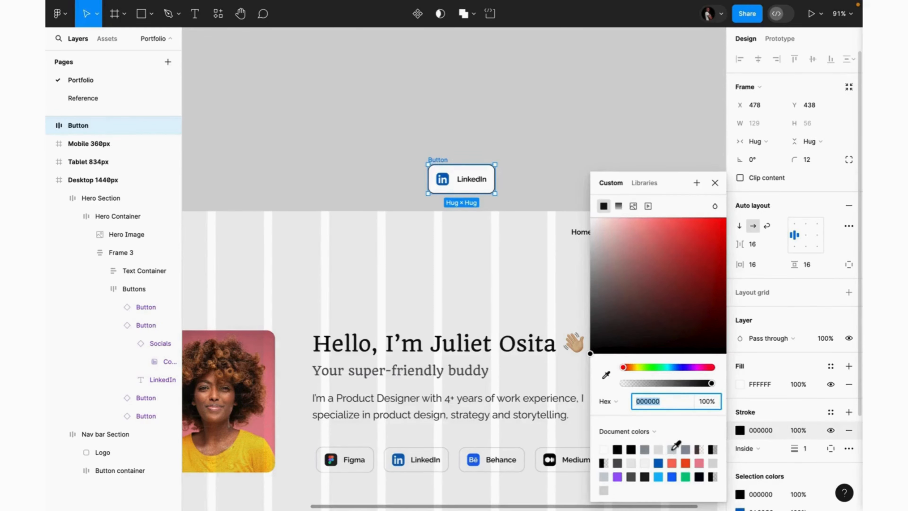
pyautogui.click(672, 449)
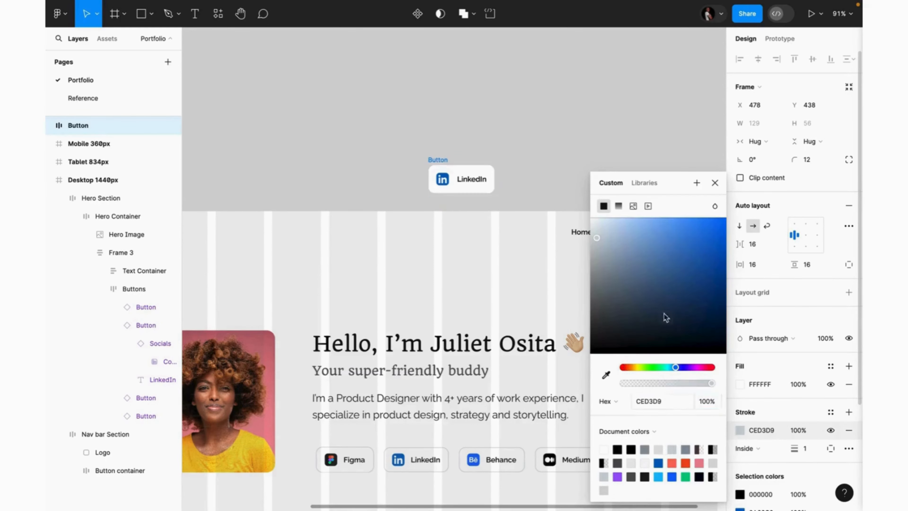
pyautogui.click(714, 182)
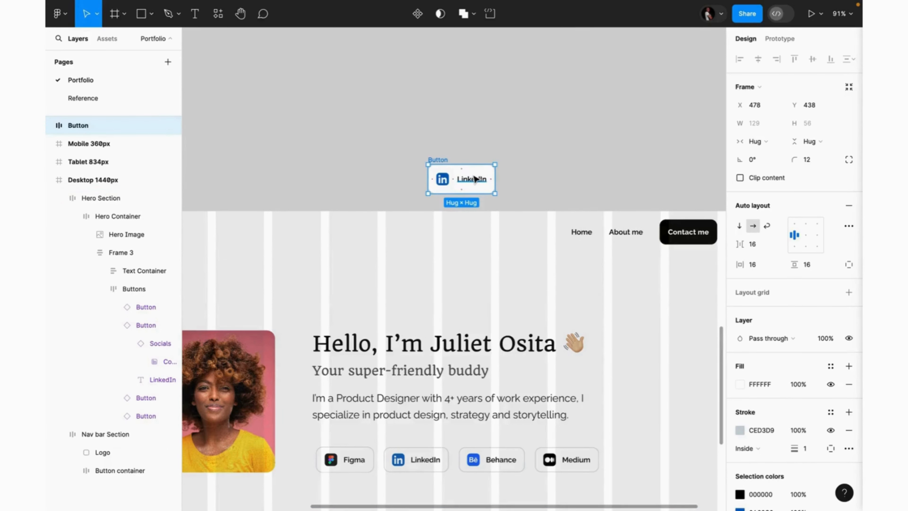
# Duplicate the LinkedIn button beside the original and wrap both buttons in a horizontal auto layout
pyautogui.moveTo(476, 179); pyautogui.dragTo(536, 180)
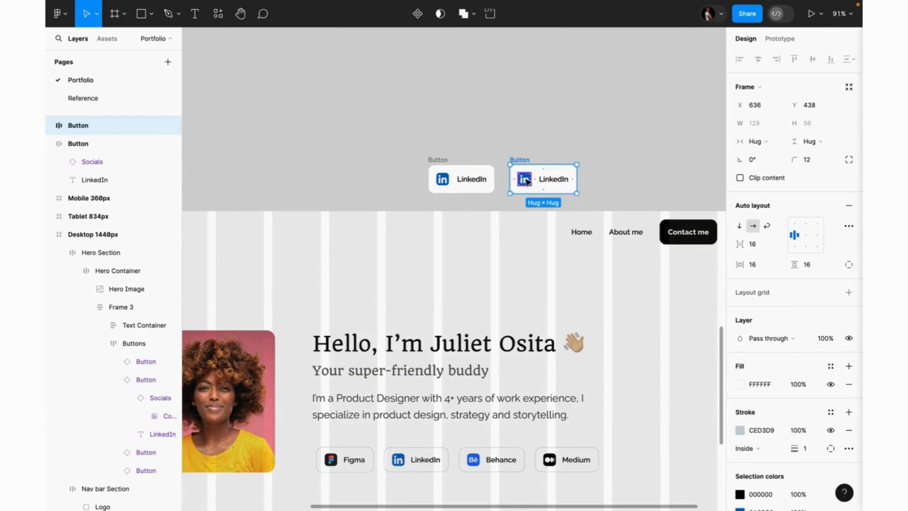
pyautogui.moveTo(406, 145); pyautogui.dragTo(628, 209)
pyautogui.hotkey('shift', 'a')
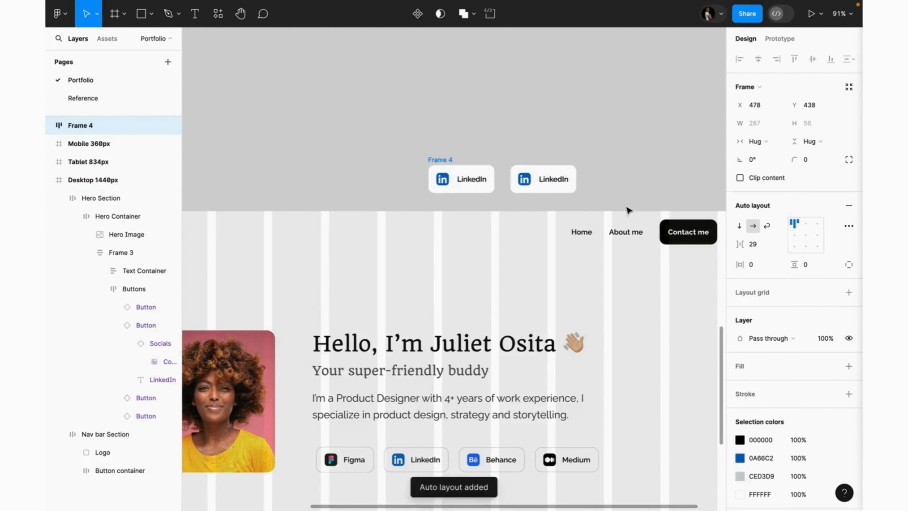
# Duplicate the second LinkedIn button three times inside the auto layout row above the desktop frame
pyautogui.click(551, 181)
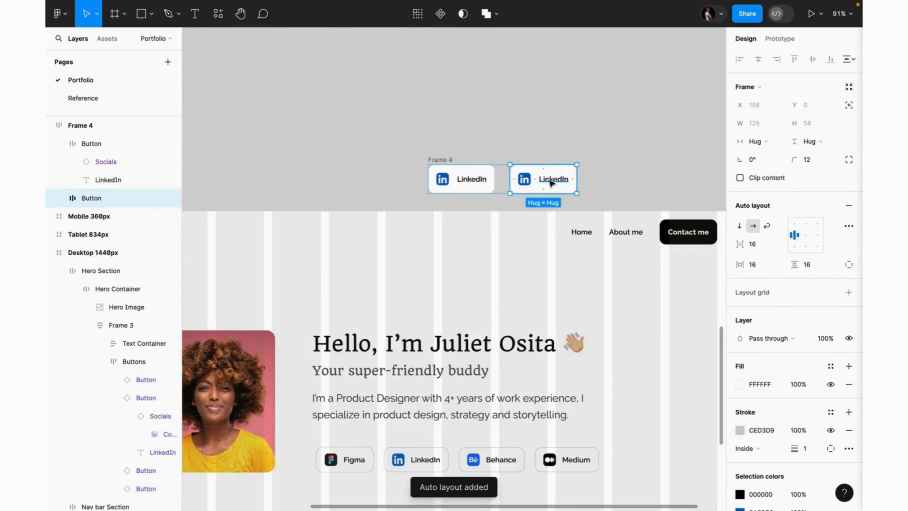
pyautogui.hotkey('ctrl', 'd')
pyautogui.hotkey('ctrl', 'd')
pyautogui.hotkey('ctrl', 'd')
pyautogui.hscroll(5, 552, 183)
pyautogui.scroll(-2, 551, 183)
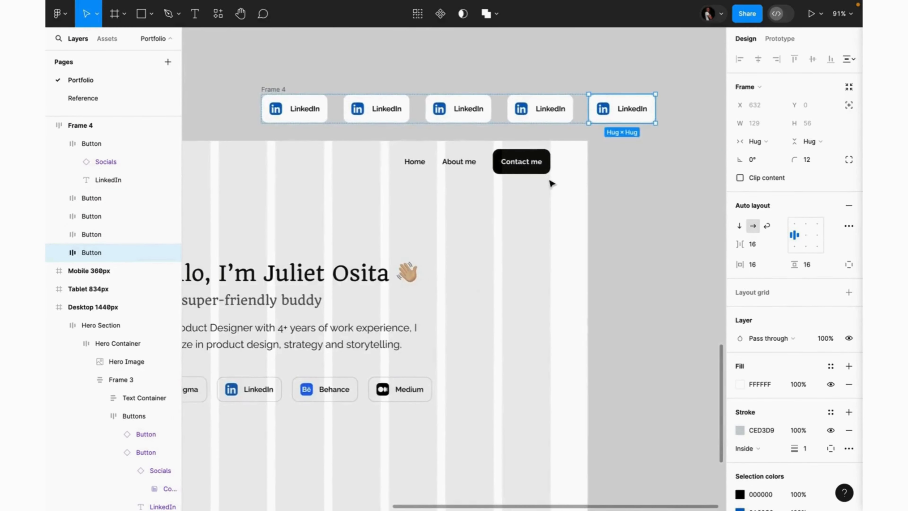
pyautogui.hscroll(-4, 551, 183)
pyautogui.scroll(-1, 551, 183)
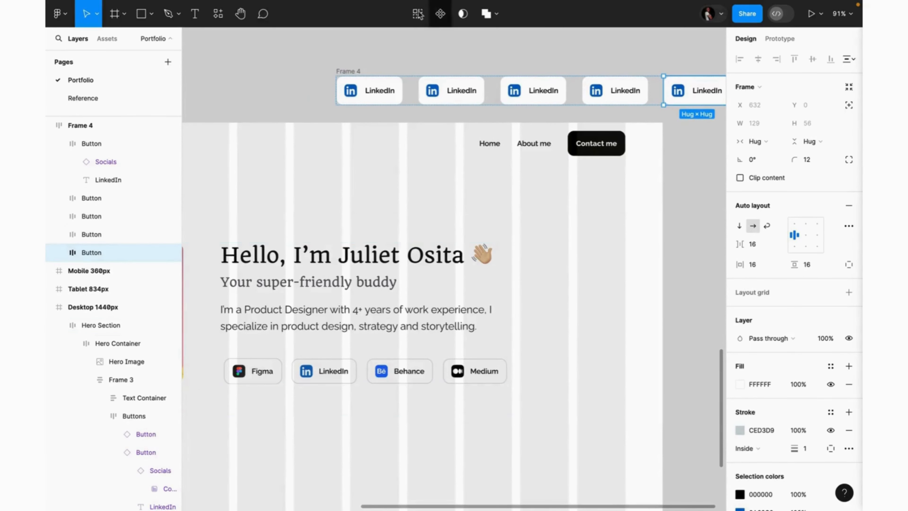
# Delete the practice row of duplicated LinkedIn buttons above the desktop frame
pyautogui.click(351, 72)
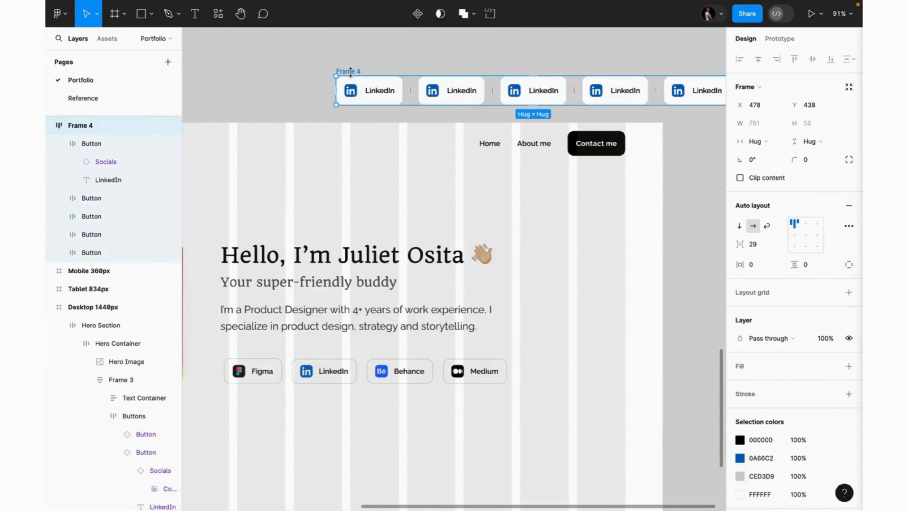
pyautogui.press('Delete')
pyautogui.hscroll(-4, 367, 347)
pyautogui.scroll(-1, 367, 347)
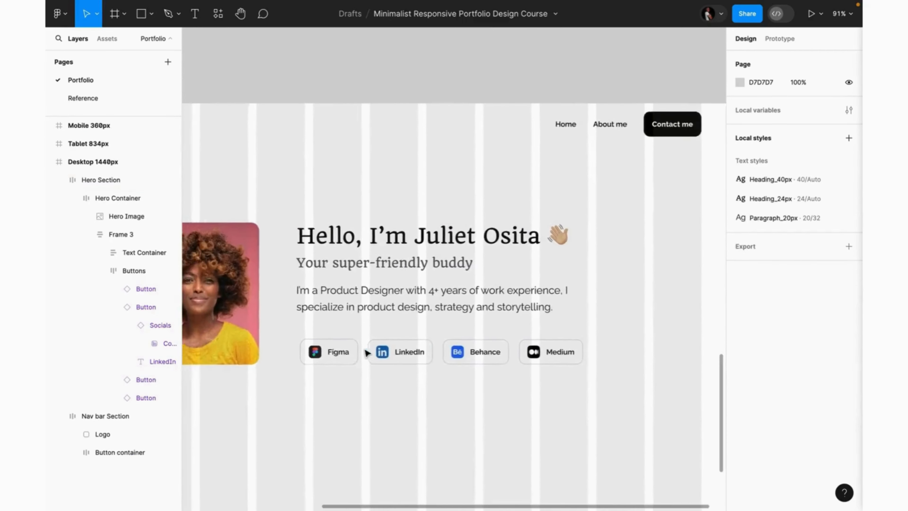
pyautogui.hscroll(-3, 365, 350)
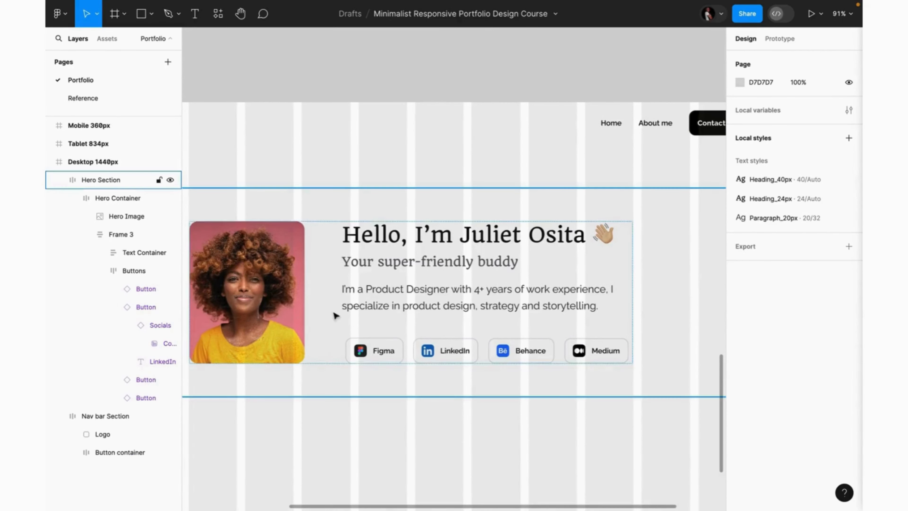
# Move the Hero Section up to Y 80, directly beneath the Nav bar Section
pyautogui.click(331, 283)
pyautogui.hotkey('shift', '2')
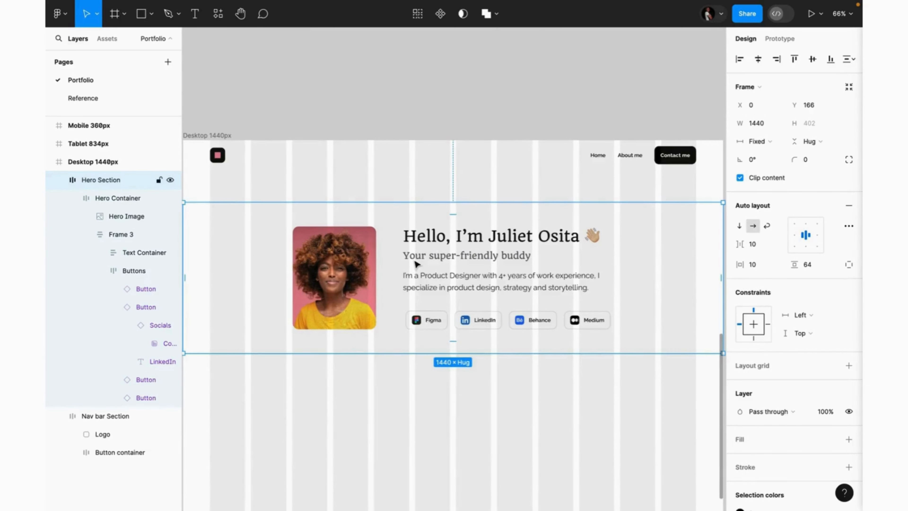
pyautogui.moveTo(415, 261); pyautogui.dragTo(417, 231)
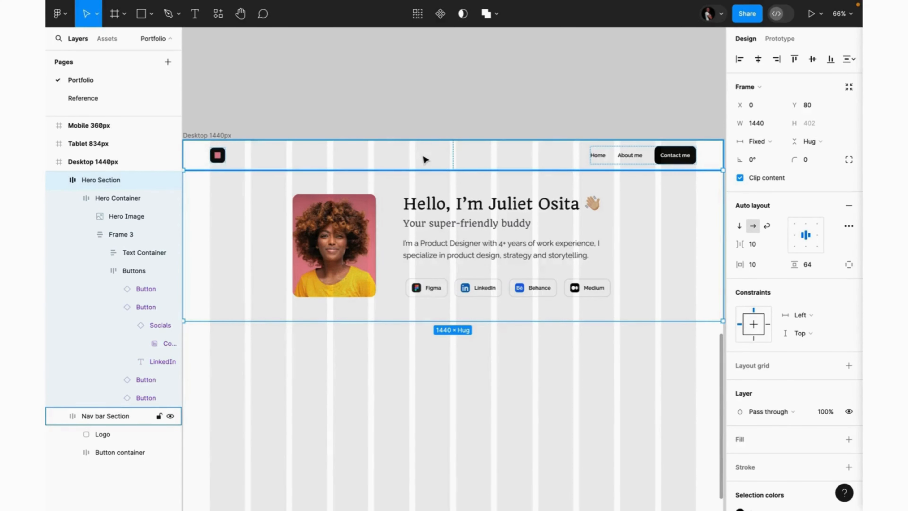
pyautogui.scroll(-1, 465, 204)
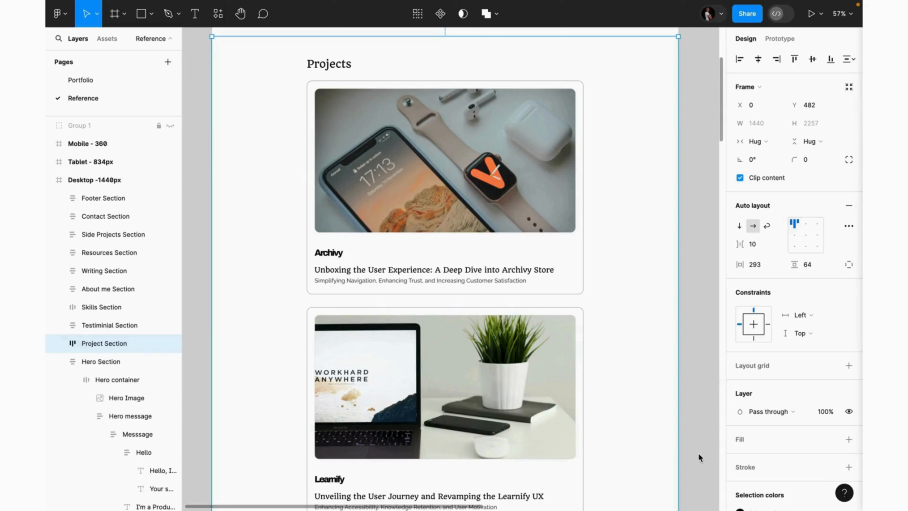
# On the Portfolio page, draw a frame about 1440 × 801 across the desktop frame's full width below the Hero Section
pyautogui.click(93, 80)
pyautogui.press('f')
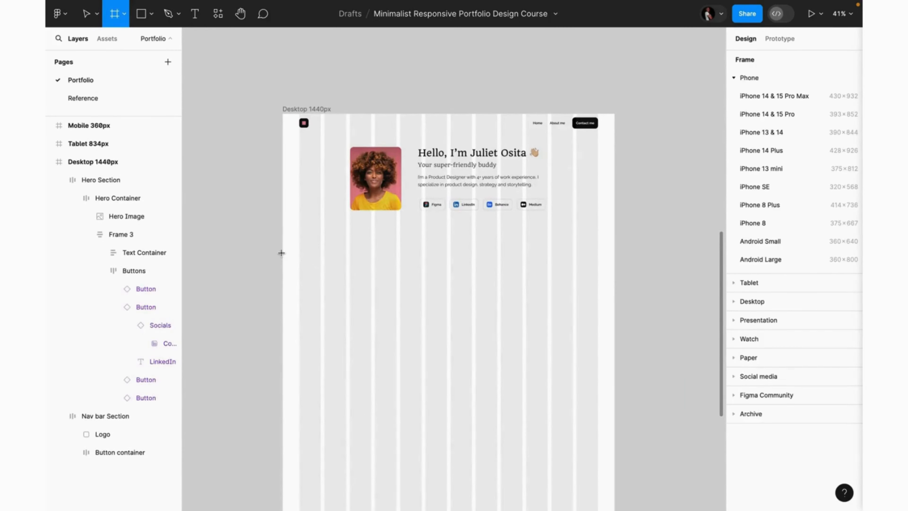
pyautogui.moveTo(281, 253)
pyautogui.mouseDown()
pyautogui.moveTo(493, 315)
pyautogui.moveTo(616, 390)
pyautogui.mouseUp()
pyautogui.scroll(-5, 616, 390)
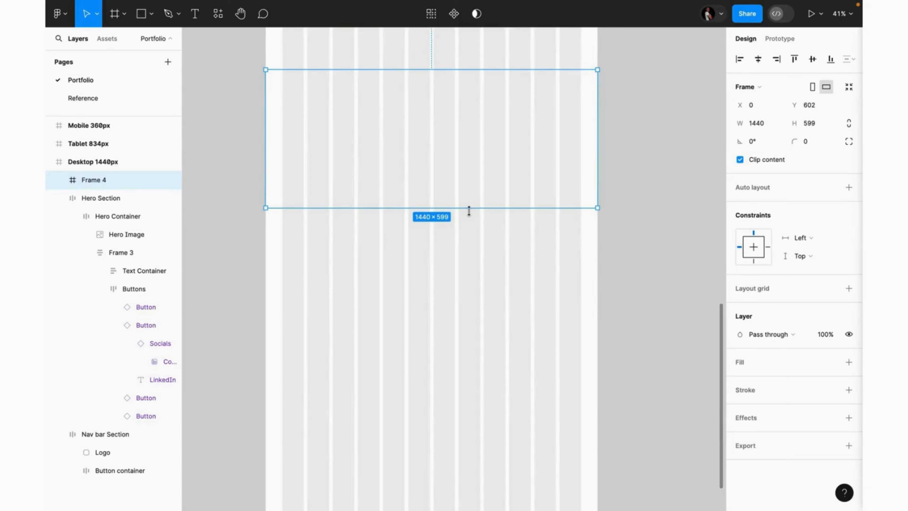
pyautogui.moveTo(469, 210); pyautogui.dragTo(469, 254)
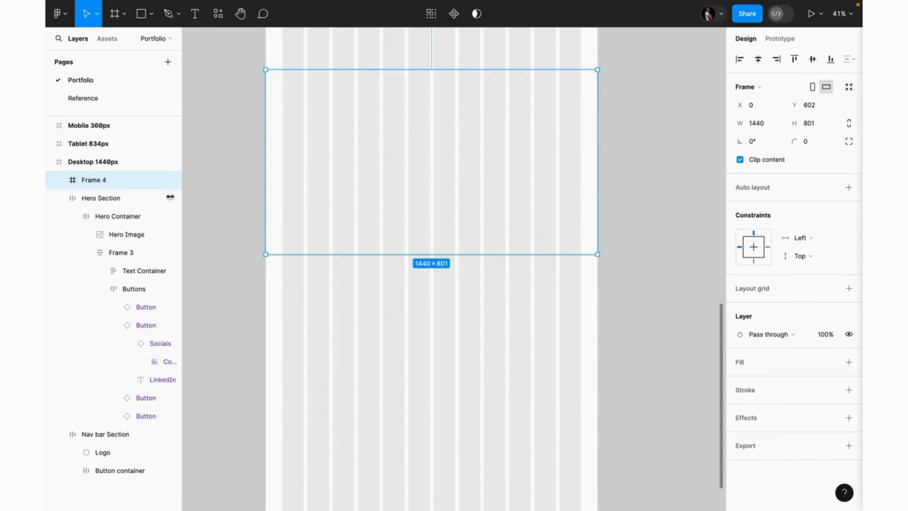
# Rename the new frame below the hero as Project Section
pyautogui.doubleClick(100, 182)
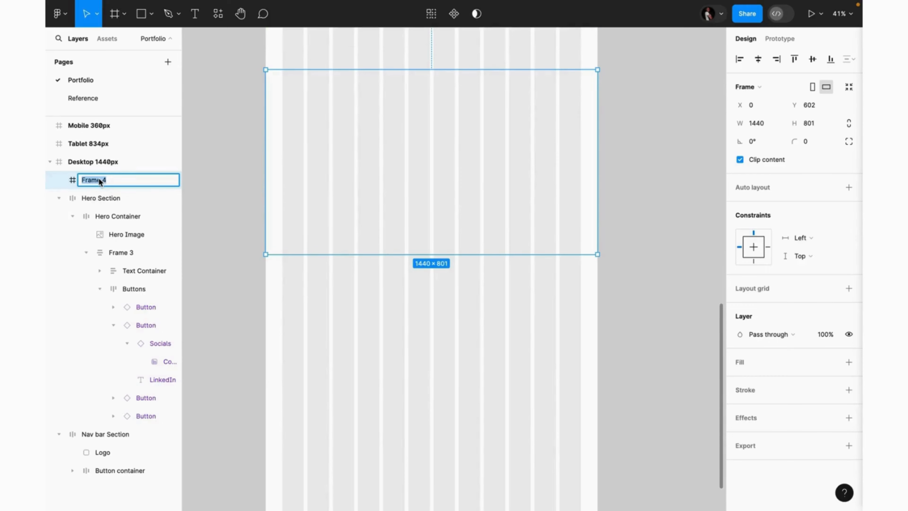
pyautogui.write('Project Section')
pyautogui.press('Return')
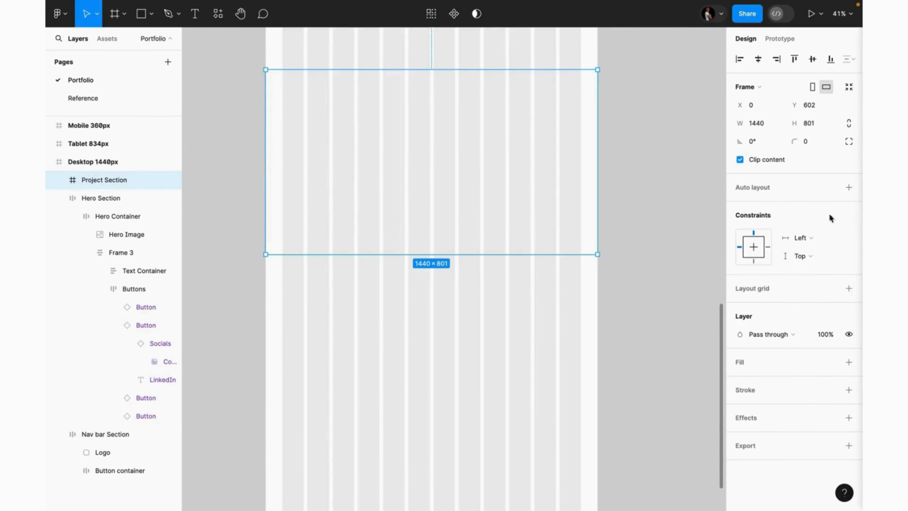
# Add auto layout to the Project Section and set its vertical padding to 64
pyautogui.click(849, 193)
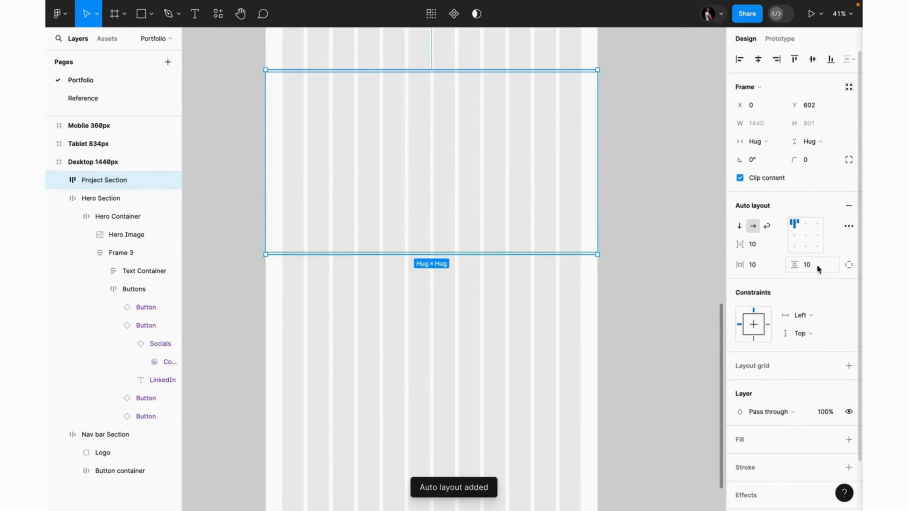
pyautogui.write('64')
pyautogui.press('Return')
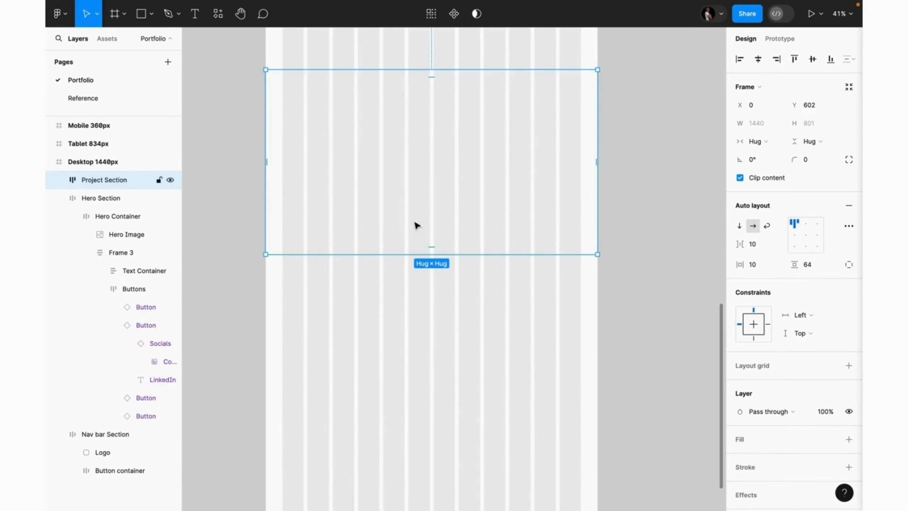
# Examine the parent and child section size notes beside the desktop frame
pyautogui.scroll(4, 416, 225)
pyautogui.scroll(4, 477, 304)
pyautogui.hscroll(-3, 477, 304)
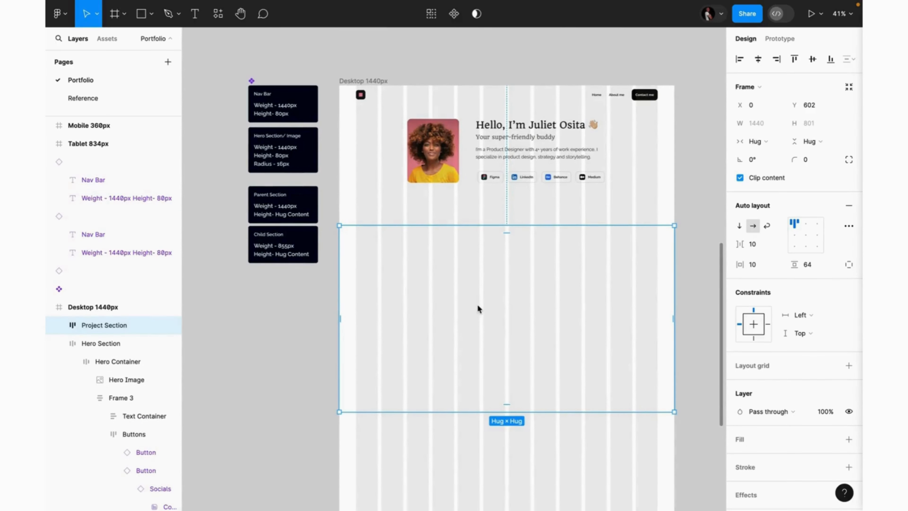
pyautogui.scroll(5, 478, 308)
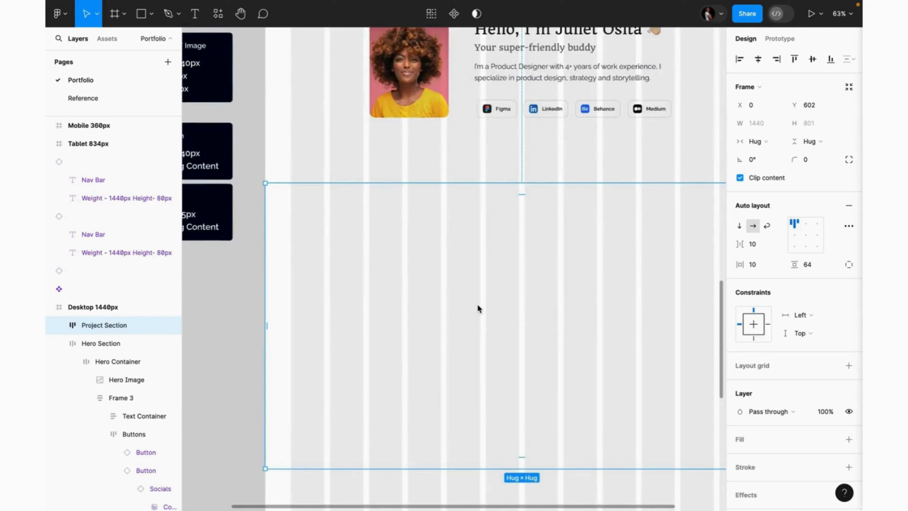
pyautogui.scroll(-5, 477, 303)
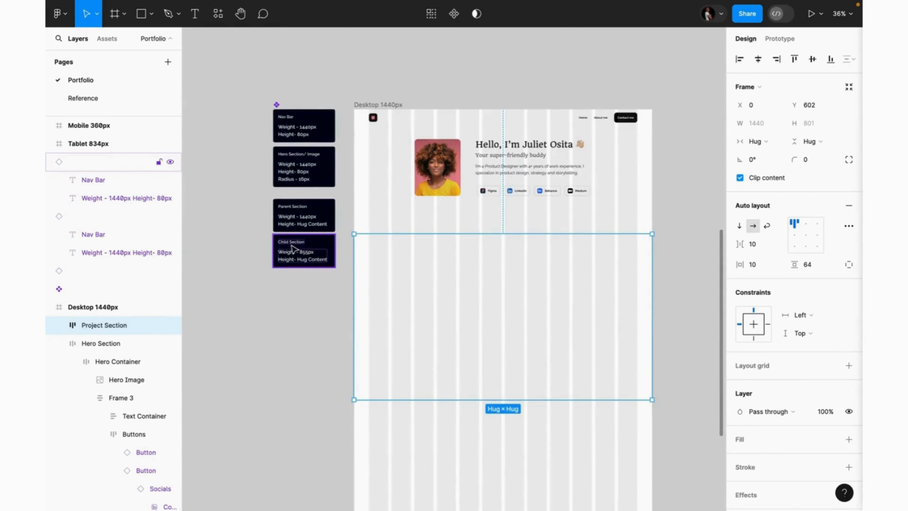
pyautogui.scroll(6, 293, 248)
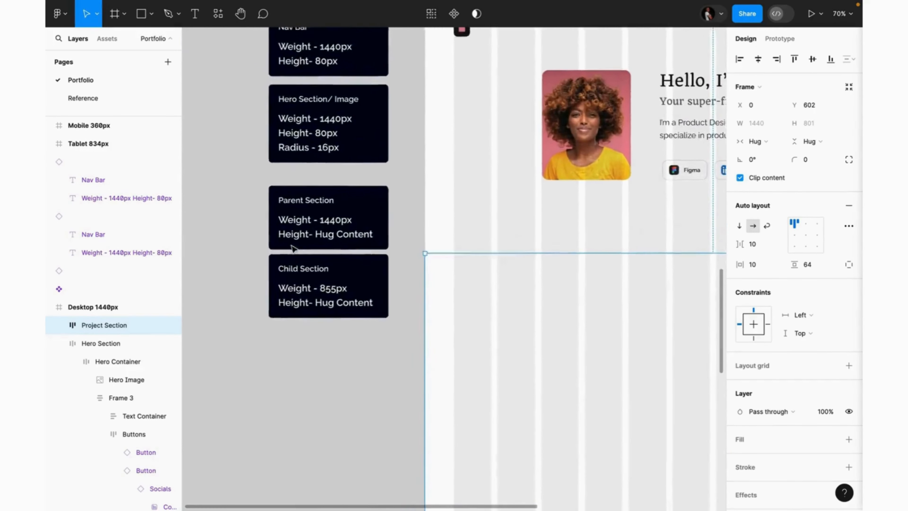
pyautogui.scroll(2, 292, 249)
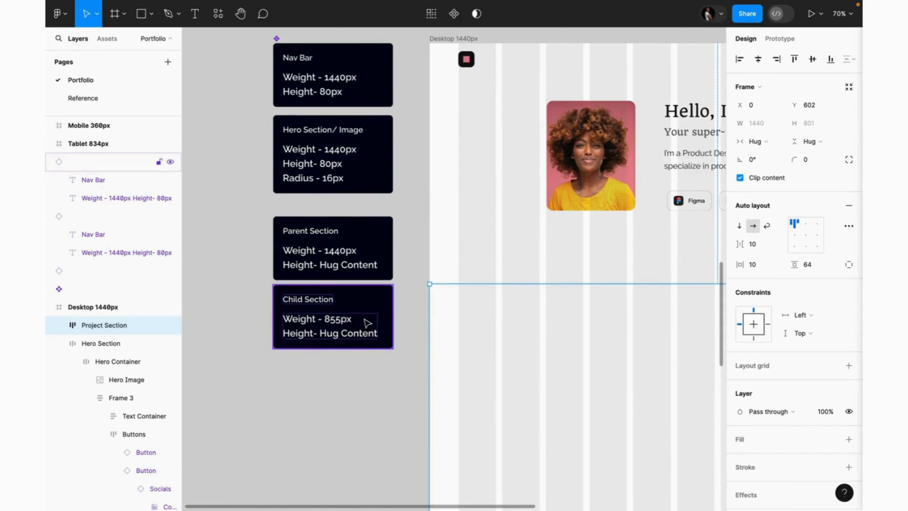
pyautogui.scroll(-5, 450, 336)
pyautogui.hscroll(3, 450, 336)
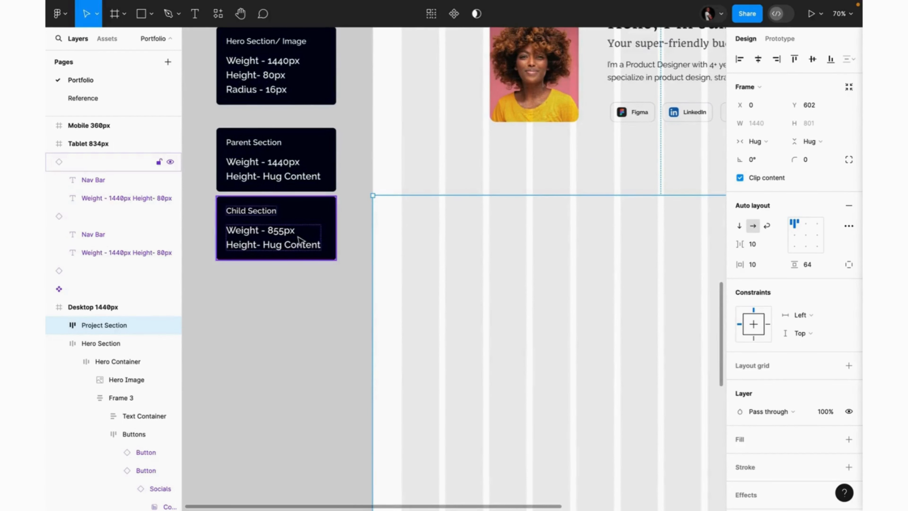
pyautogui.scroll(4, 329, 261)
pyautogui.hscroll(-5, 329, 261)
pyautogui.scroll(2, 330, 264)
pyautogui.hscroll(1, 329, 264)
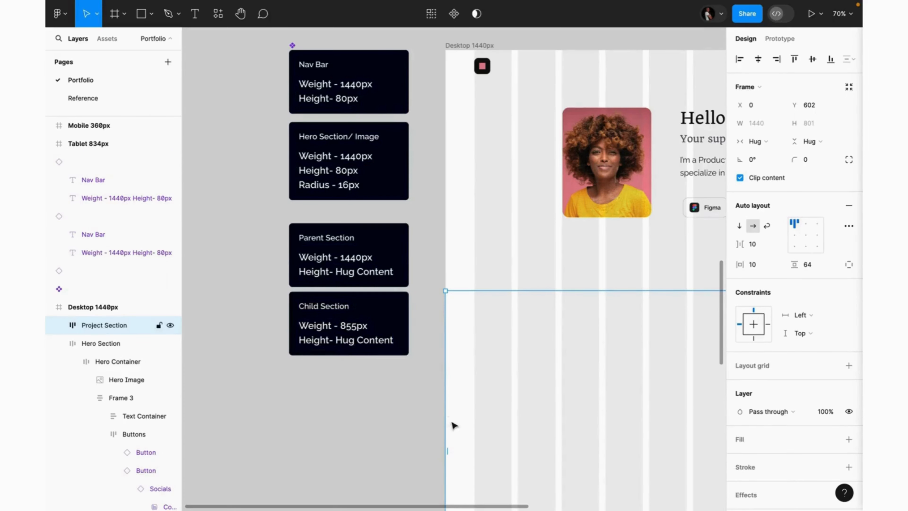
# Set the Project Section to fixed width and centre its auto layout content
pyautogui.hscroll(5, 465, 405)
pyautogui.scroll(-2, 466, 406)
pyautogui.hscroll(3, 465, 406)
pyautogui.scroll(-2, 465, 406)
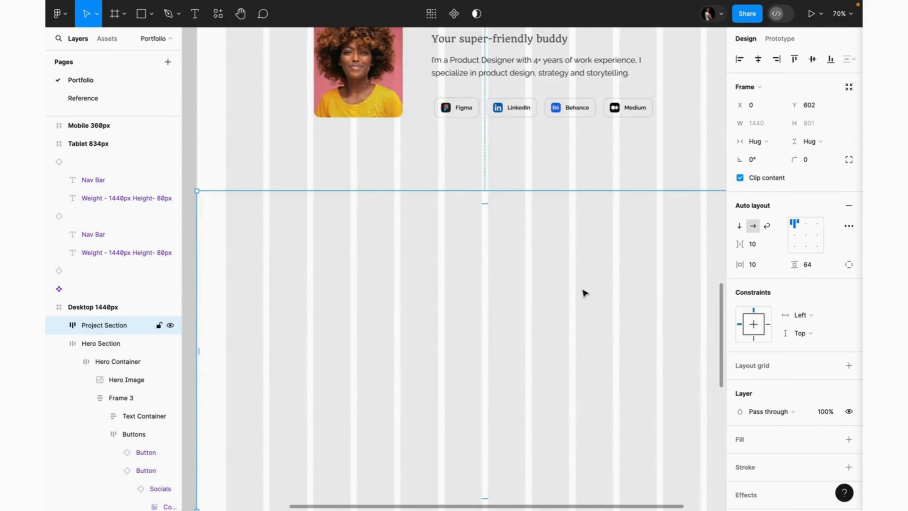
pyautogui.click(766, 143)
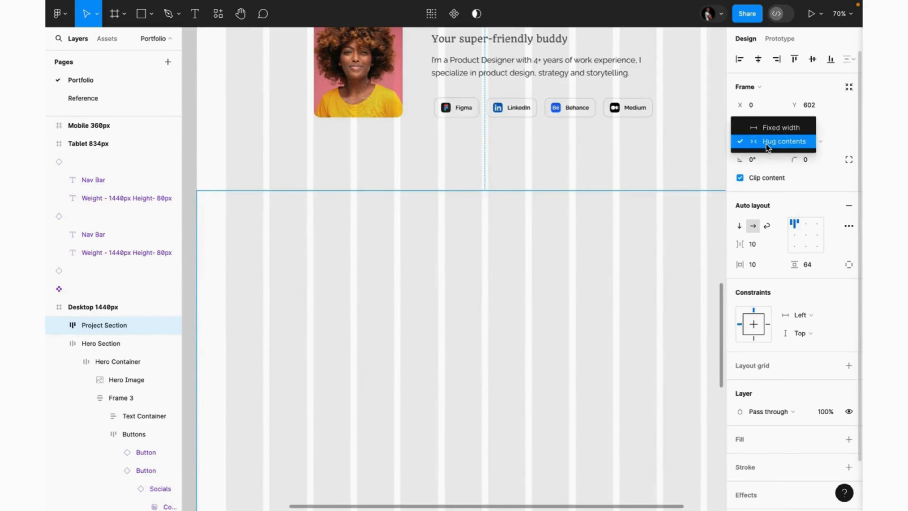
pyautogui.click(769, 121)
pyautogui.click(805, 235)
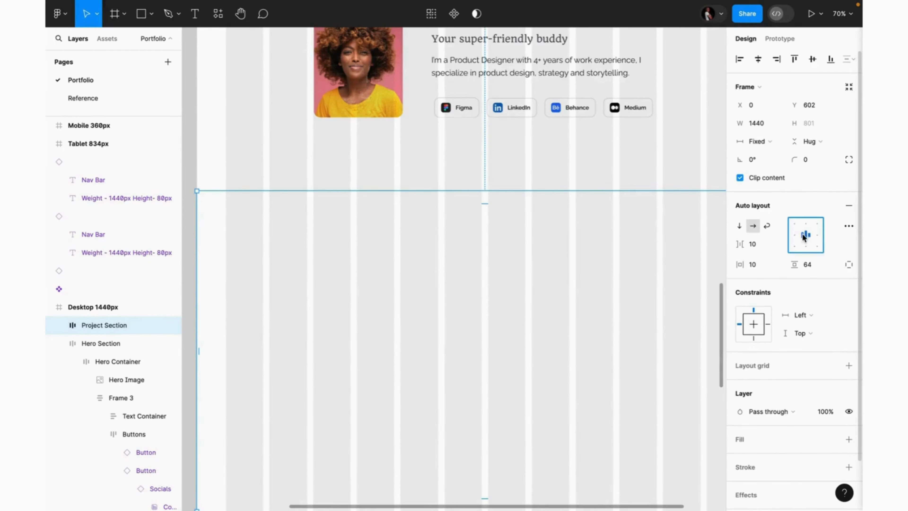
# Draw a child frame about 263 high inside the Project Section and set its width to 855
pyautogui.scroll(-5, 526, 286)
pyautogui.scroll(3, 465, 274)
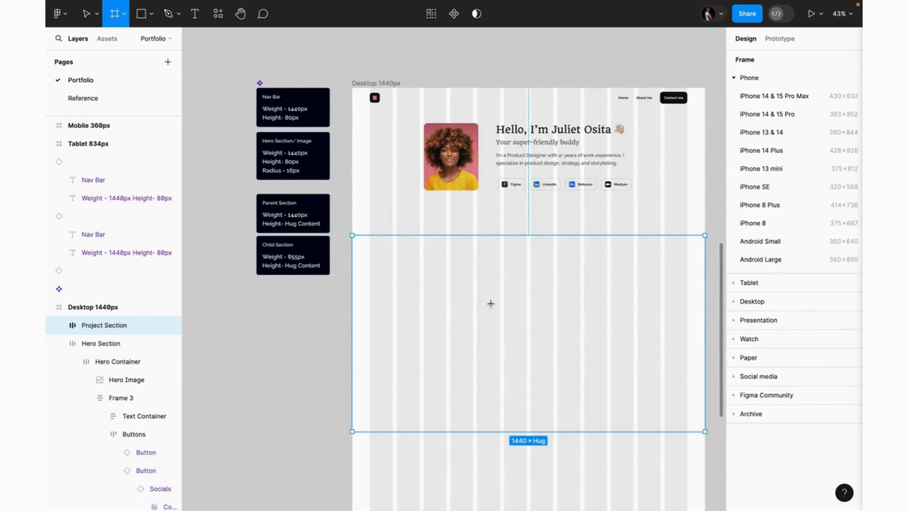
pyautogui.press('f')
pyautogui.moveTo(426, 271); pyautogui.dragTo(556, 335)
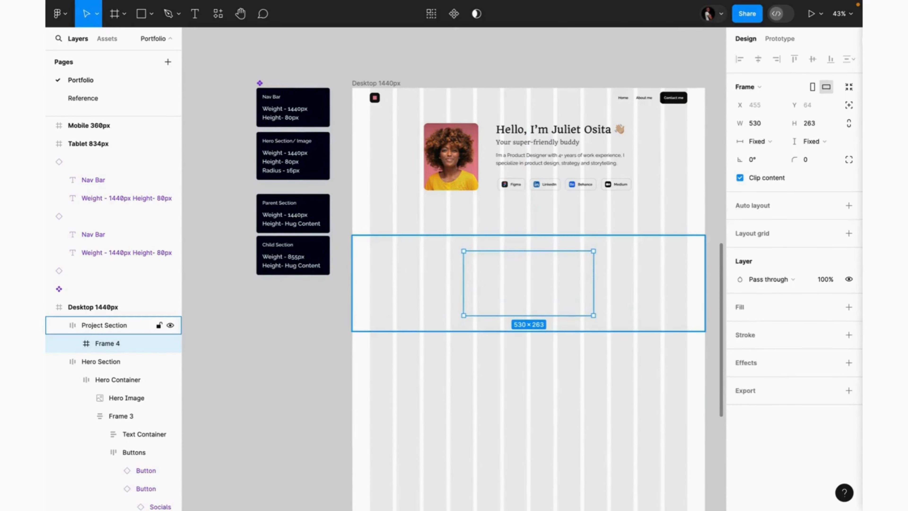
pyautogui.click(760, 123)
pyautogui.write('855')
pyautogui.press('Return')
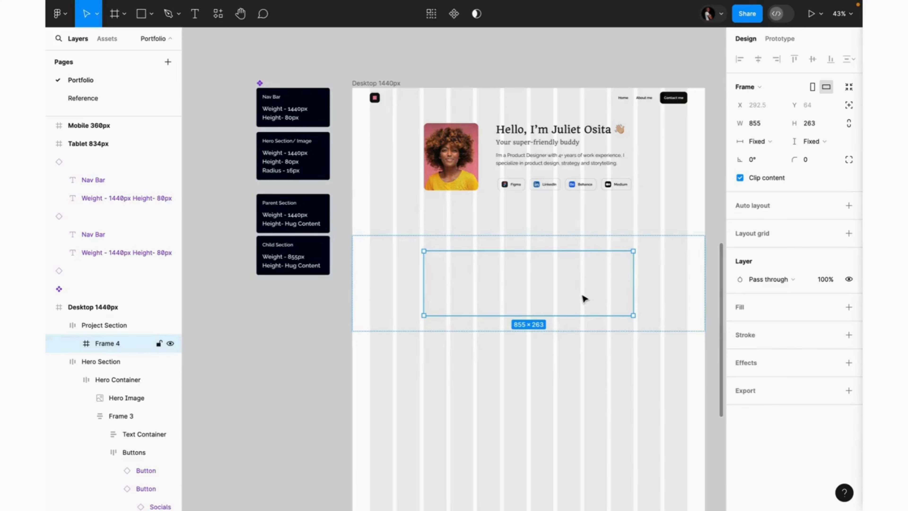
# Rename the child frame inside the Project Section as Project Container
pyautogui.doubleClick(115, 342)
pyautogui.write('Pro')
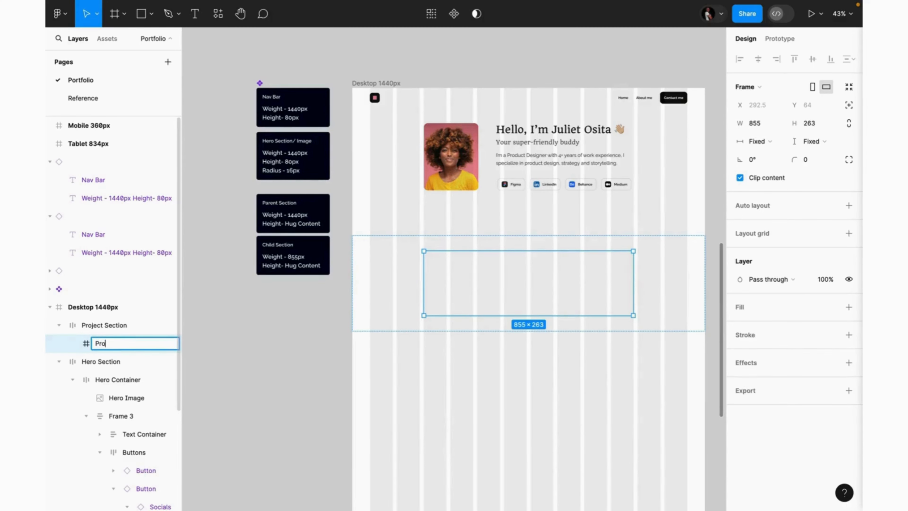
pyautogui.write('ject Contain')
pyautogui.write('er')
pyautogui.press('Return')
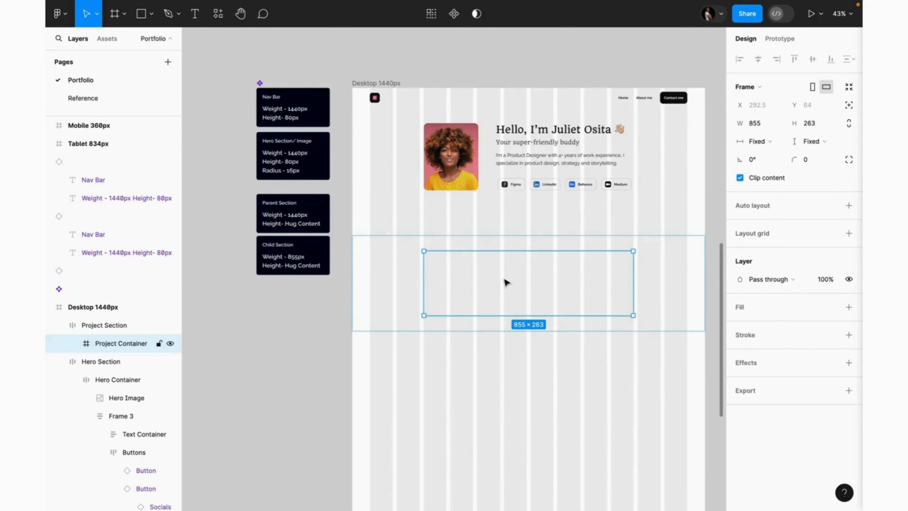
# Add the text "Projects" inside the Project Container and apply the Heading_40px text style to it
pyautogui.press('t')
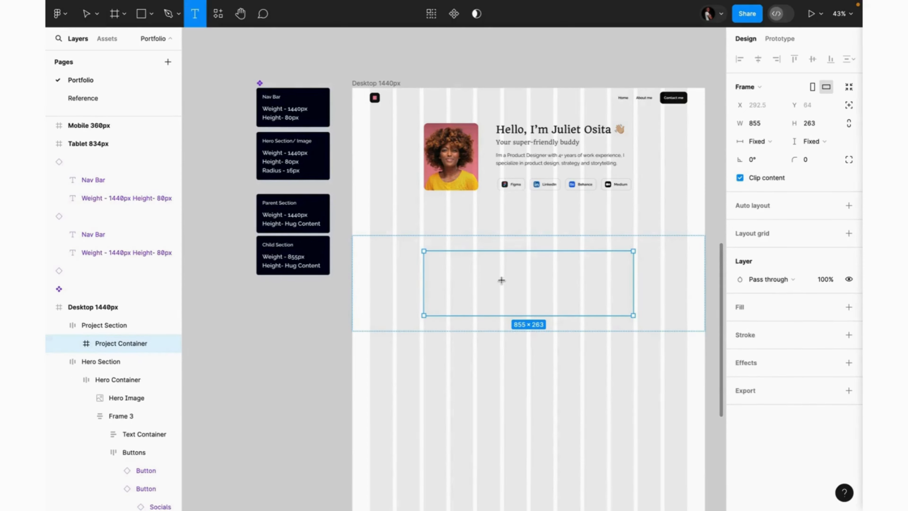
pyautogui.click(443, 266)
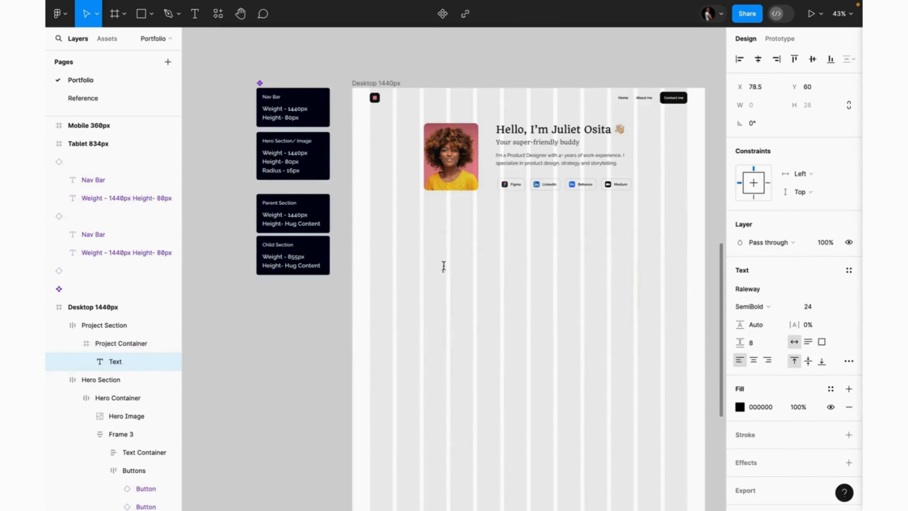
pyautogui.write('Projects')
pyautogui.press('Escape')
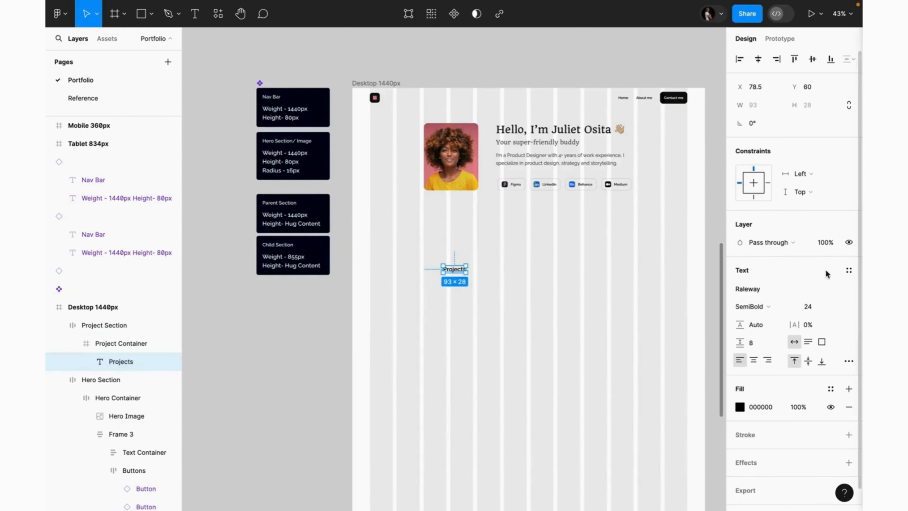
pyautogui.click(852, 271)
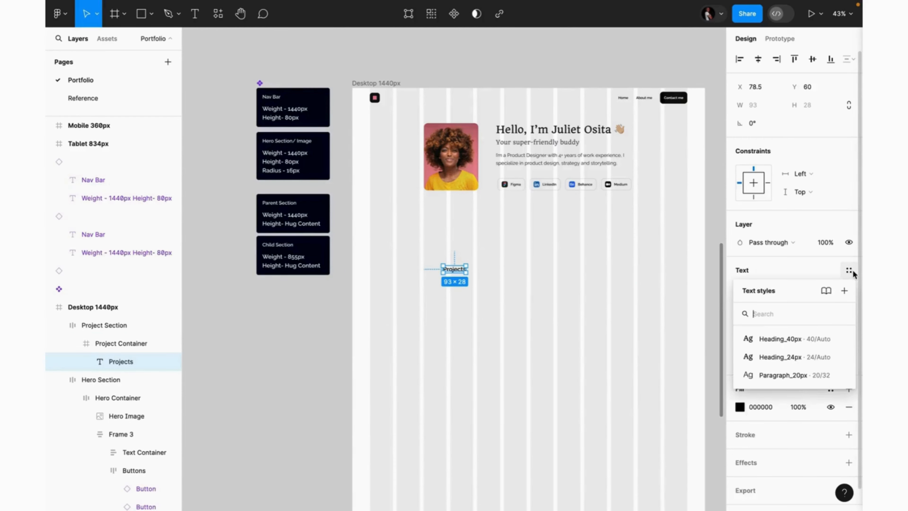
pyautogui.click(799, 340)
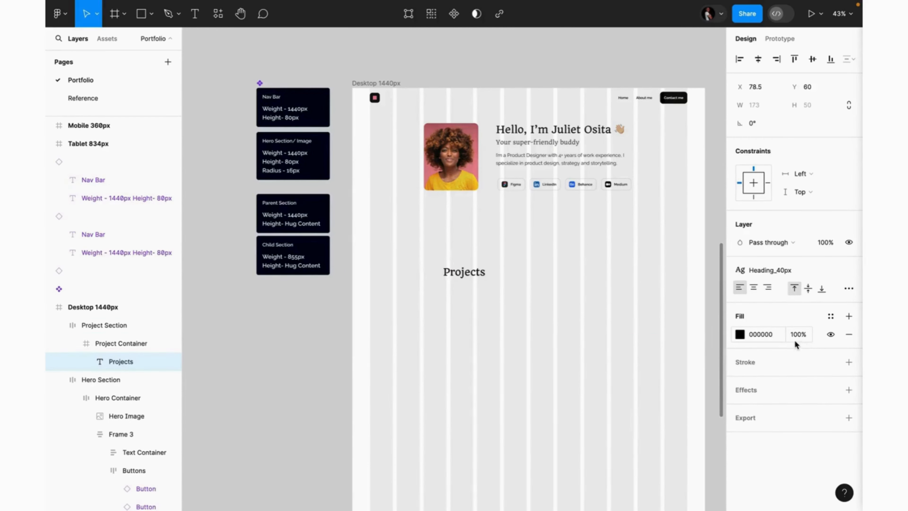
# Add auto layout to the Project Container
pyautogui.click(618, 271)
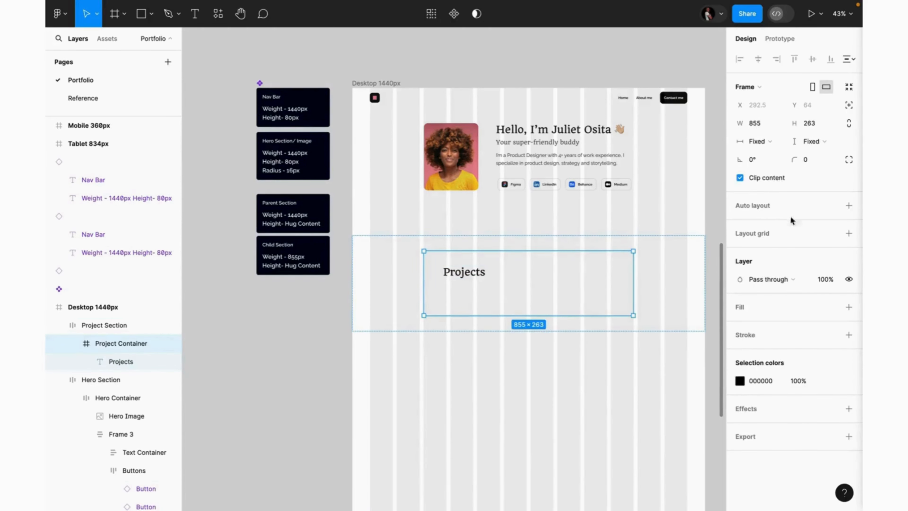
pyautogui.click(849, 205)
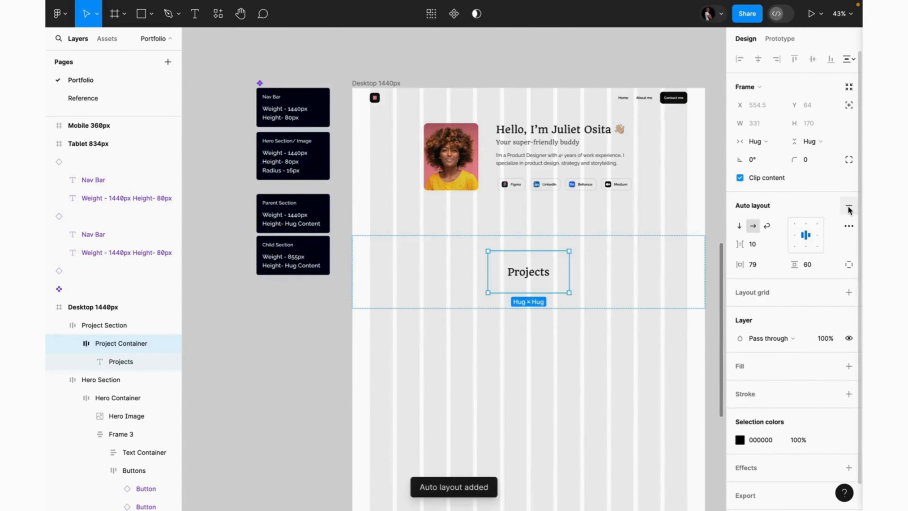
# Set the Project Container's horizontal sizing to a fixed width of 855
pyautogui.click(776, 144)
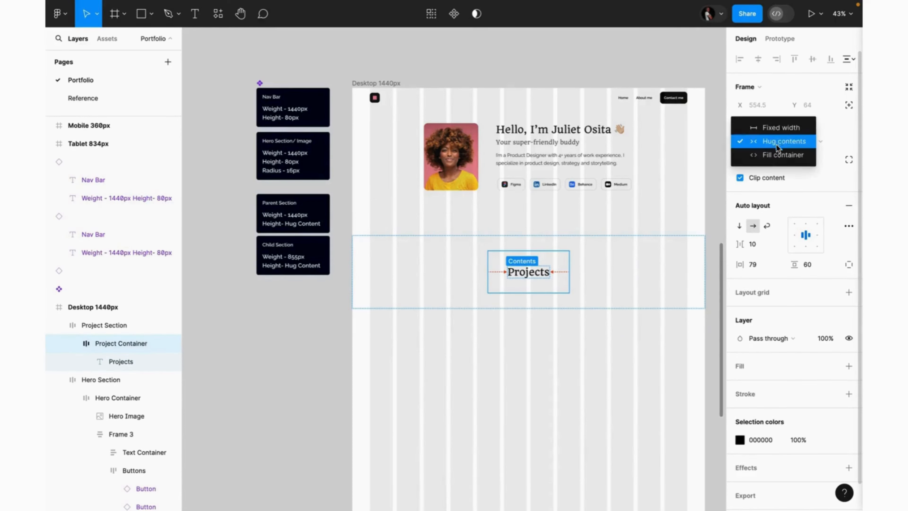
pyautogui.click(777, 153)
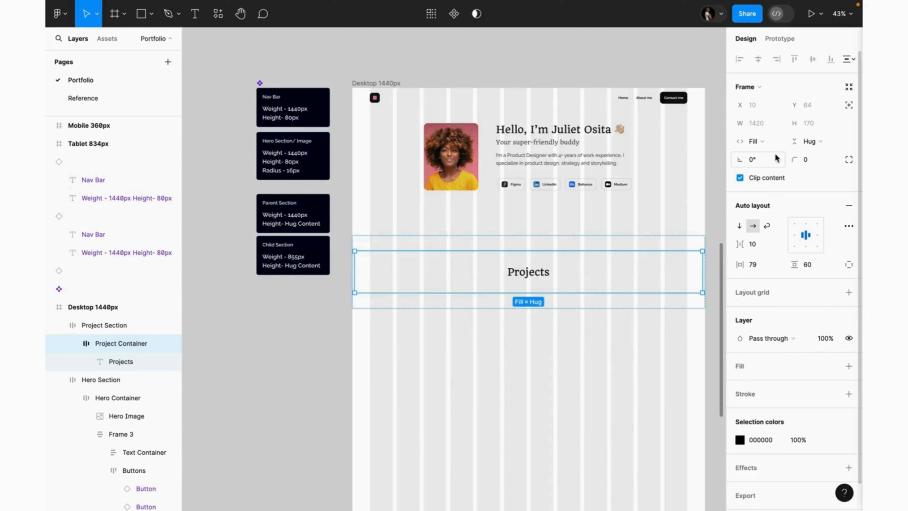
pyautogui.click(777, 140)
pyautogui.click(775, 114)
pyautogui.click(763, 123)
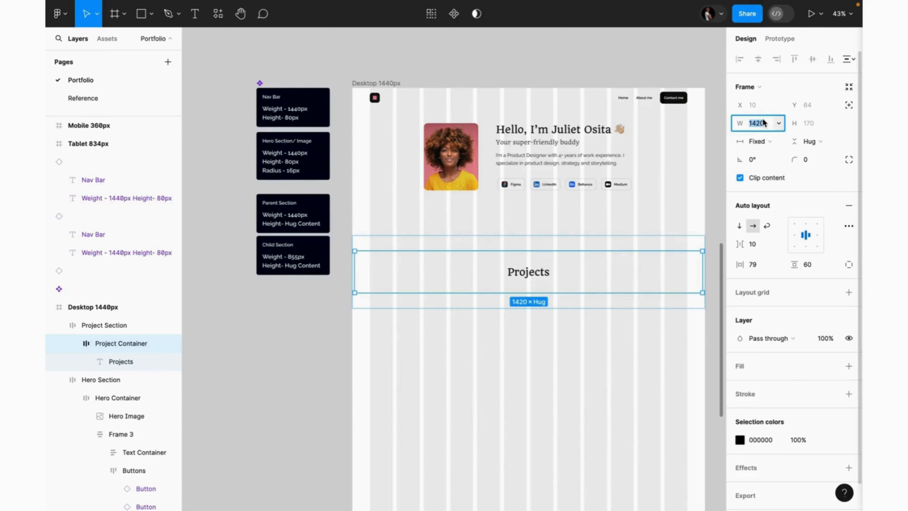
pyautogui.write('855')
pyautogui.press('Return')
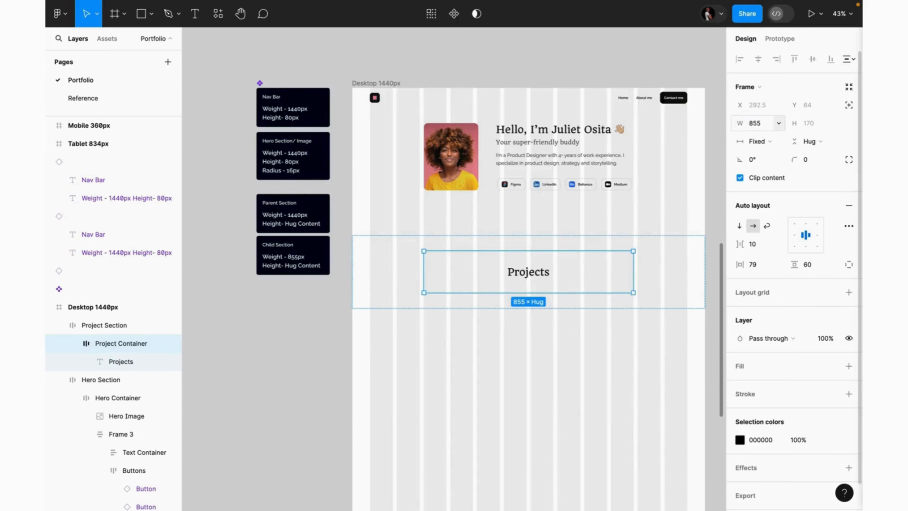
# Align the Project Container's content to the top left and set its horizontal and vertical padding to 0
pyautogui.click(795, 236)
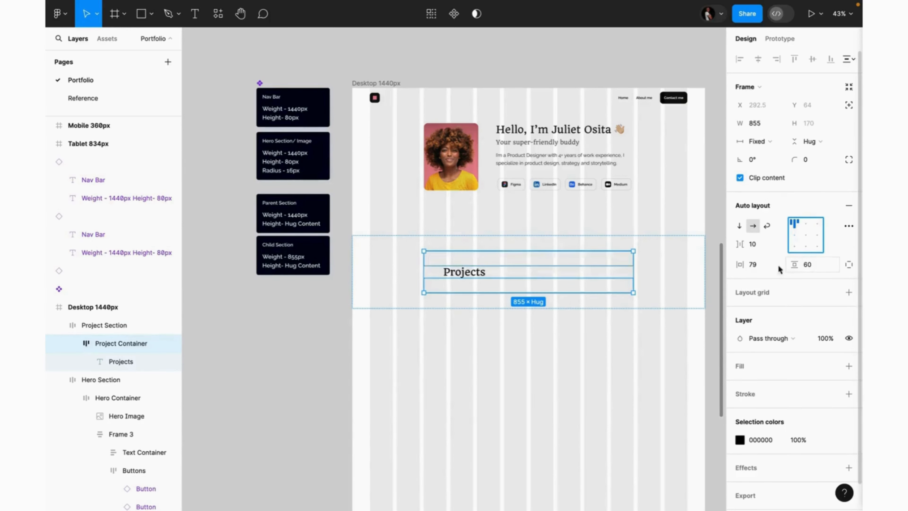
pyautogui.click(757, 265)
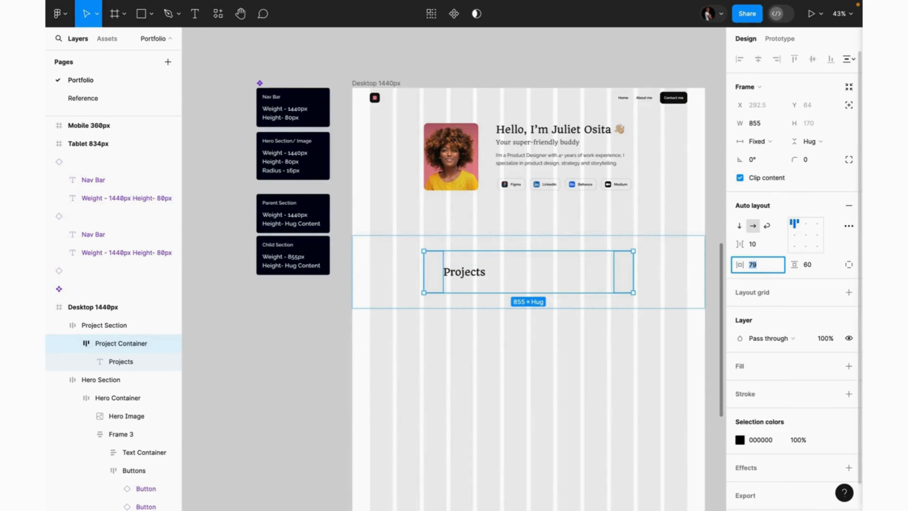
pyautogui.write('0')
pyautogui.press('Return')
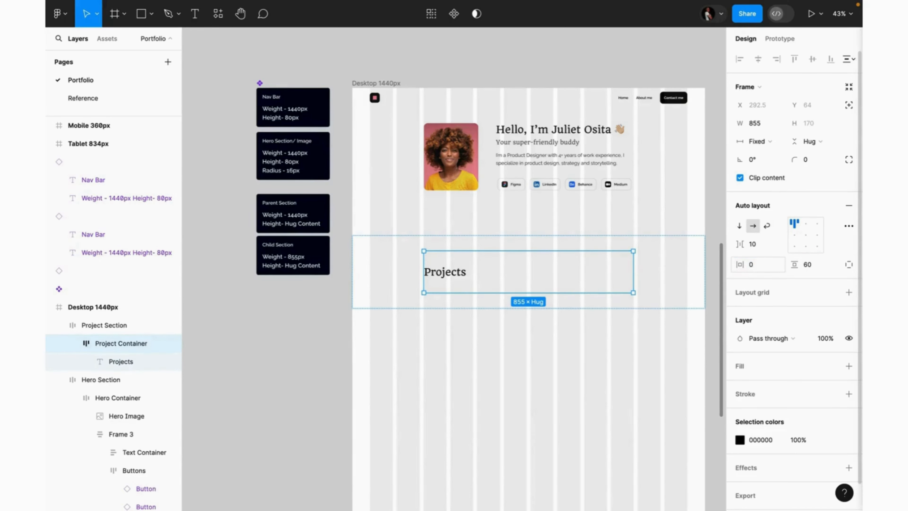
pyautogui.click(809, 267)
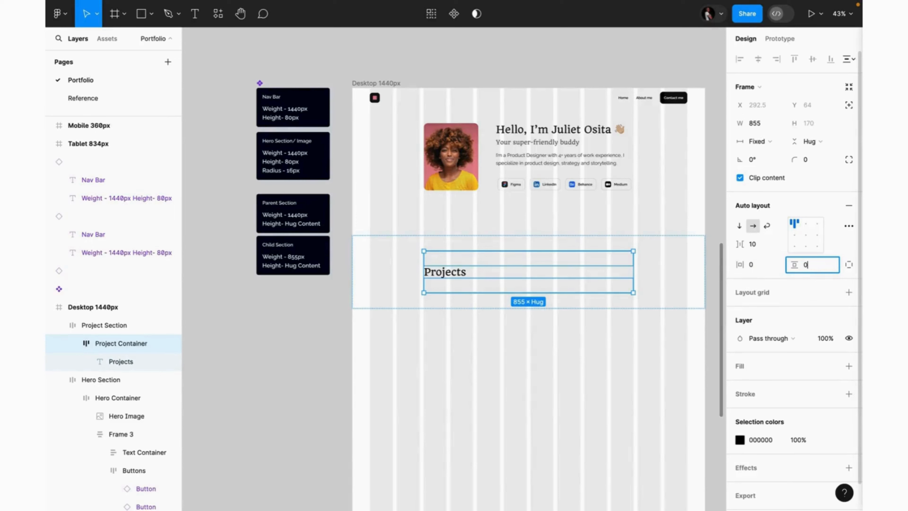
pyautogui.write('0')
pyautogui.press('Return')
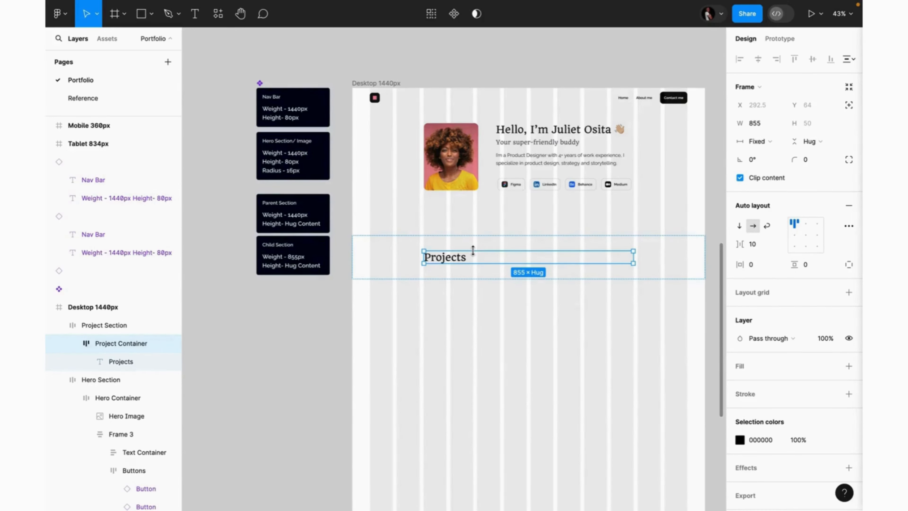
# Examine the structure of the Project Section and its first project card on the Reference page, and return to the Portfolio page
pyautogui.click(113, 101)
pyautogui.scroll(5, 411, 338)
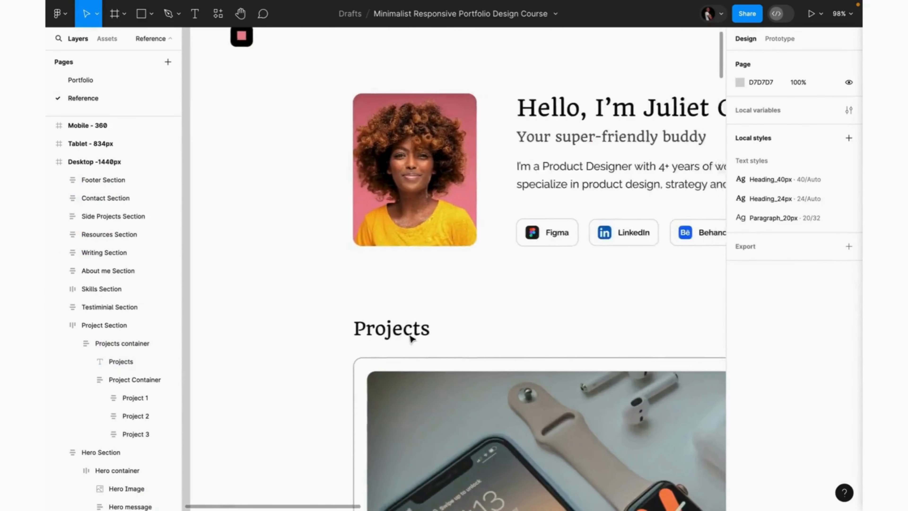
pyautogui.scroll(-3, 411, 338)
pyautogui.scroll(-4, 529, 342)
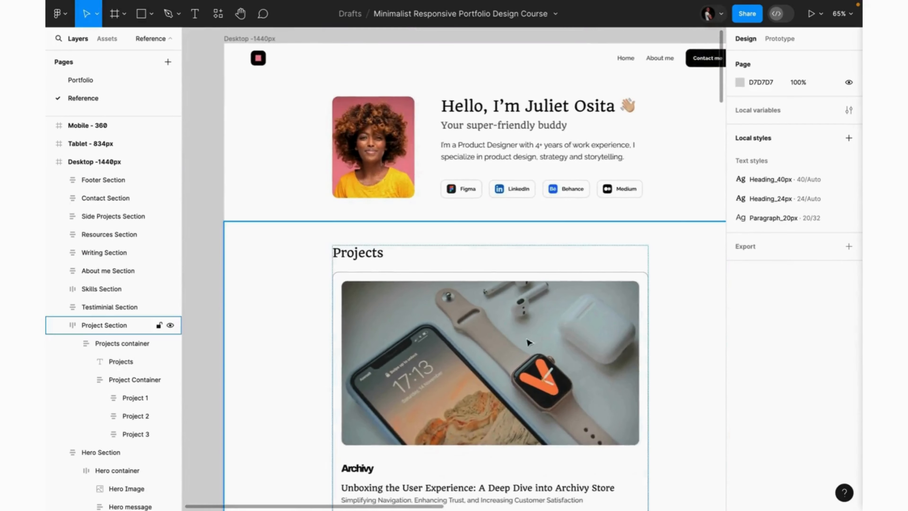
pyautogui.scroll(-3, 529, 342)
pyautogui.click(531, 347)
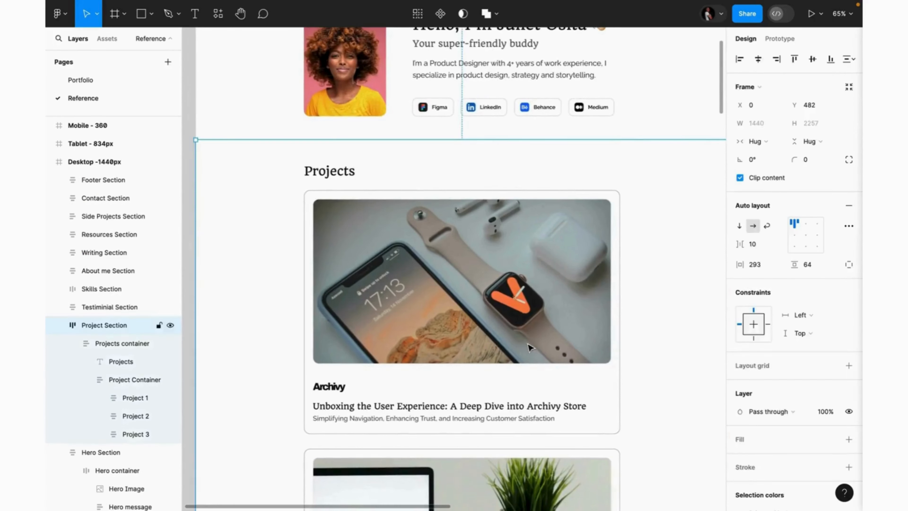
pyautogui.doubleClick(531, 347)
pyautogui.doubleClick(531, 347)
pyautogui.click(92, 83)
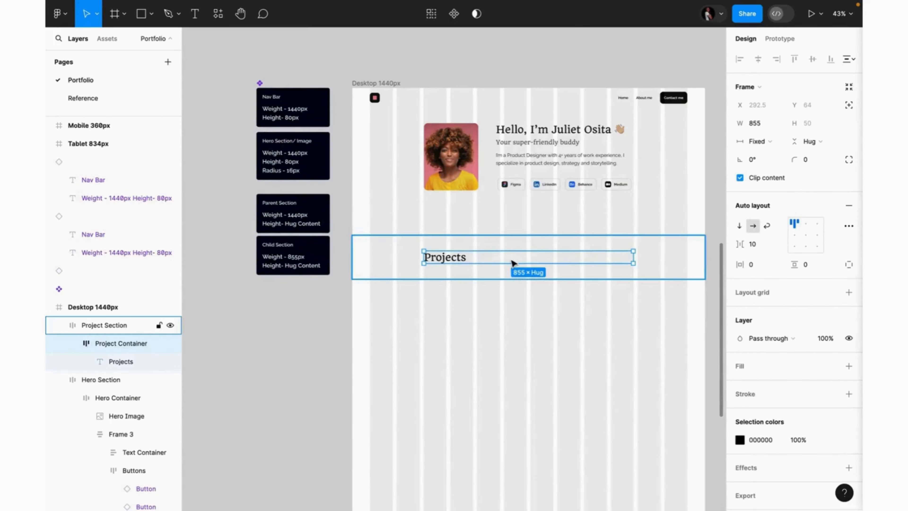
# Add a 100 × 100 frame inside the Project Container and switch the container's auto layout direction to vertical
pyautogui.press('f')
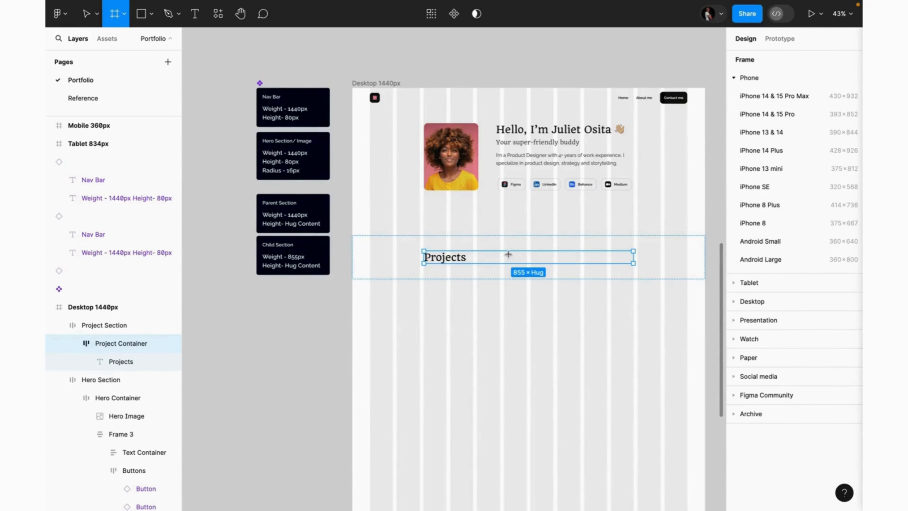
pyautogui.click(510, 258)
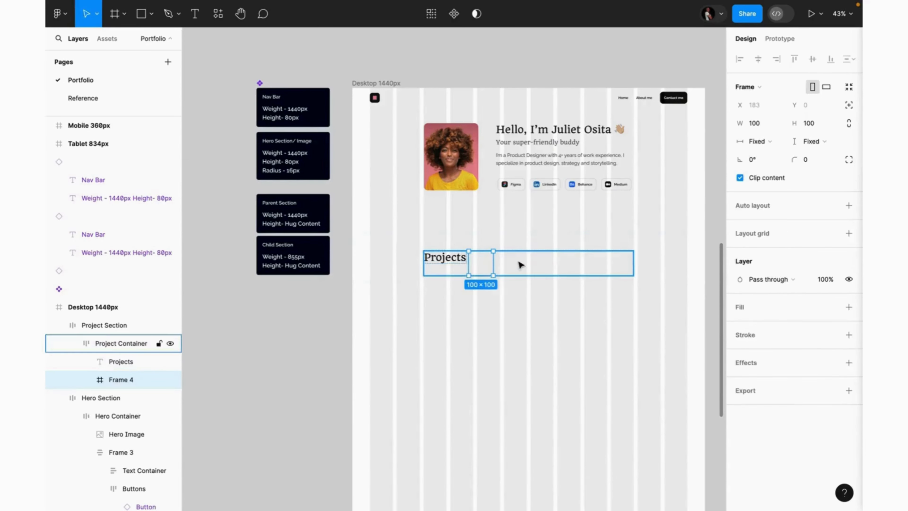
pyautogui.click(514, 265)
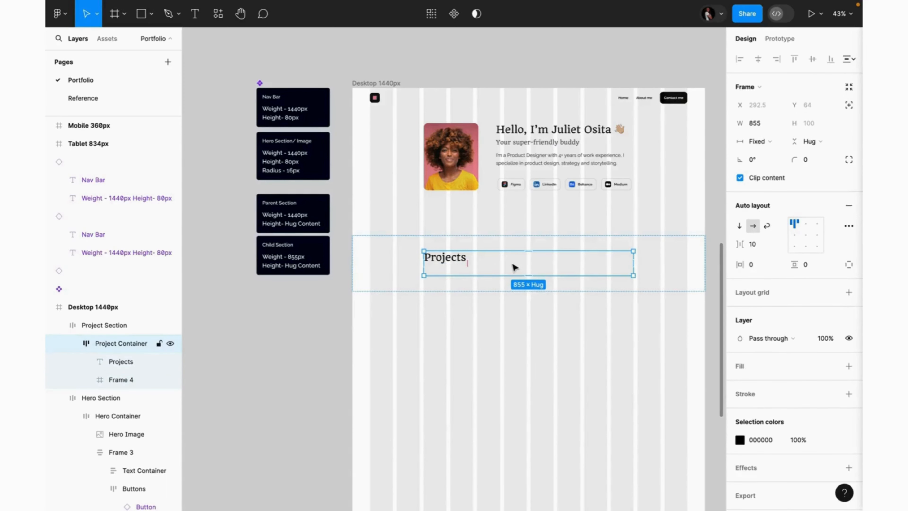
pyautogui.click(738, 227)
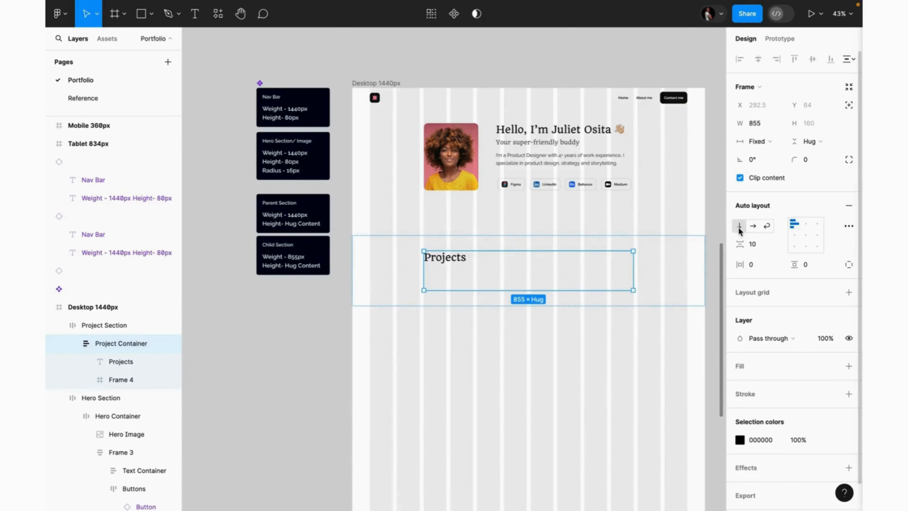
# Rename the new frame below the Projects heading as Project 1
pyautogui.click(447, 279)
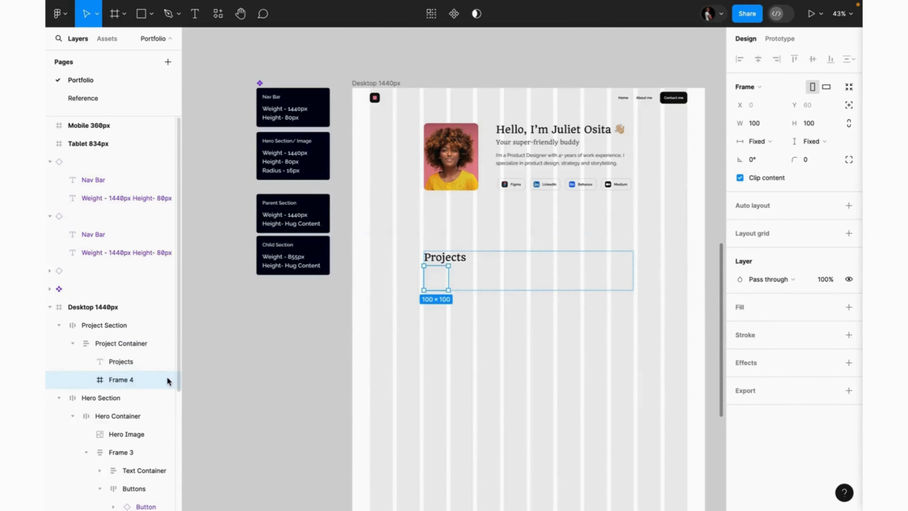
pyautogui.doubleClick(131, 379)
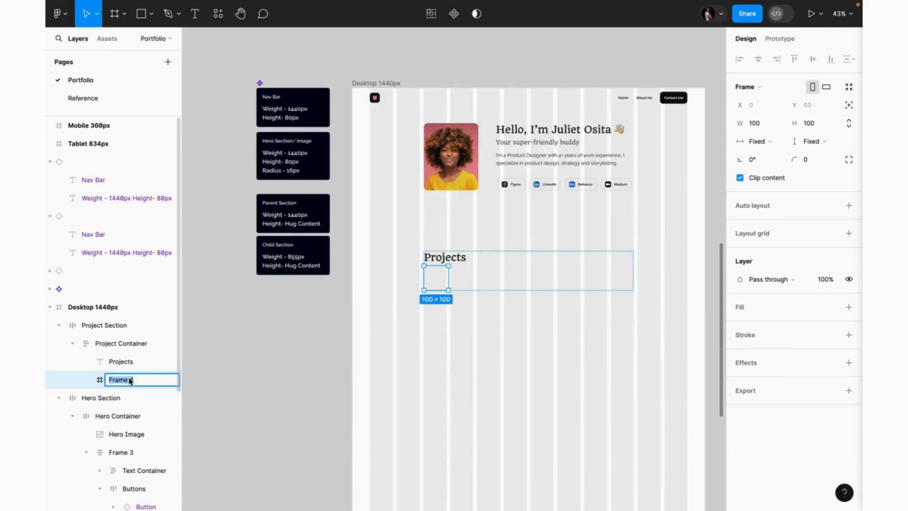
pyautogui.write('Project 1')
pyautogui.press('Return')
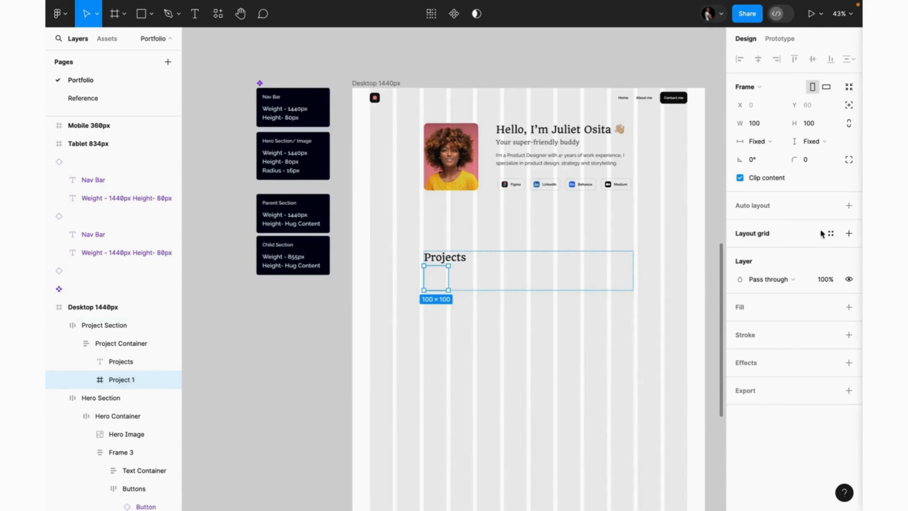
# Add auto layout to the Project 1 frame and set its width to Fill container
pyautogui.click(848, 206)
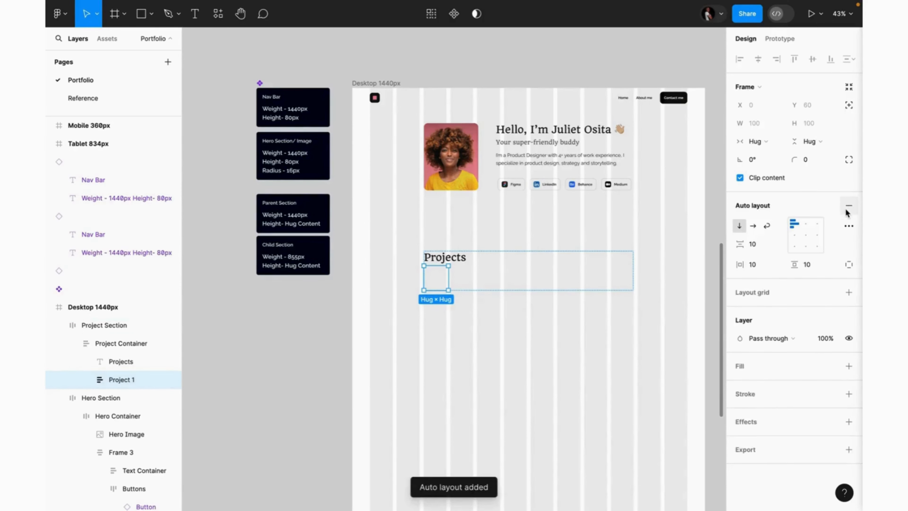
pyautogui.click(771, 144)
pyautogui.click(774, 154)
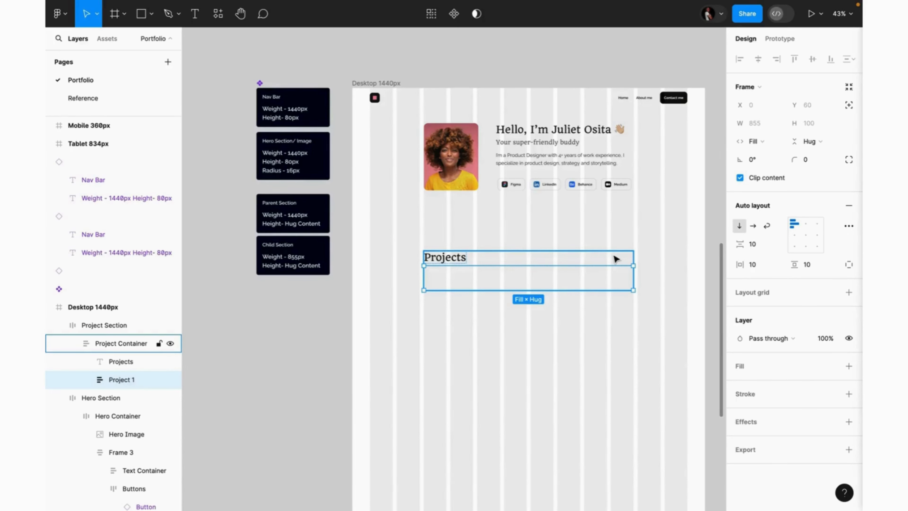
# Check the first project card's padding on the Reference page and set Project 1's horizontal and vertical padding to 24
pyautogui.click(97, 99)
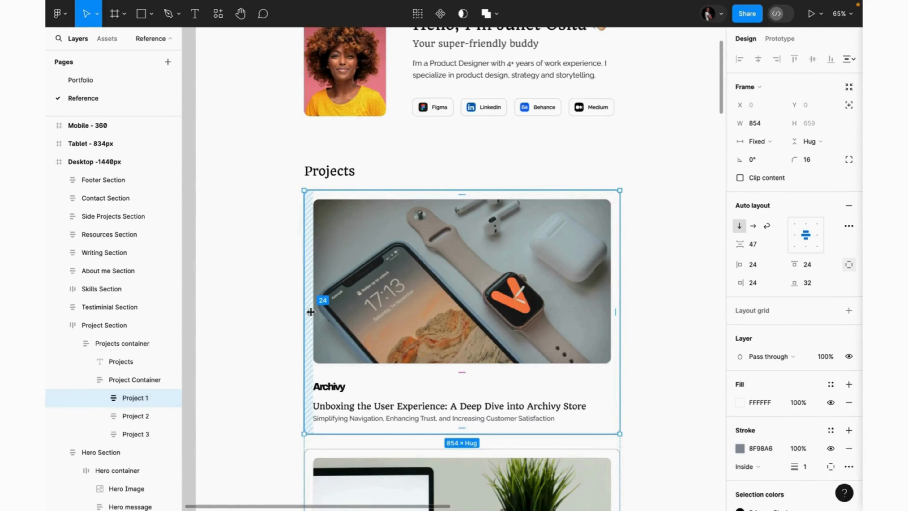
pyautogui.click(100, 84)
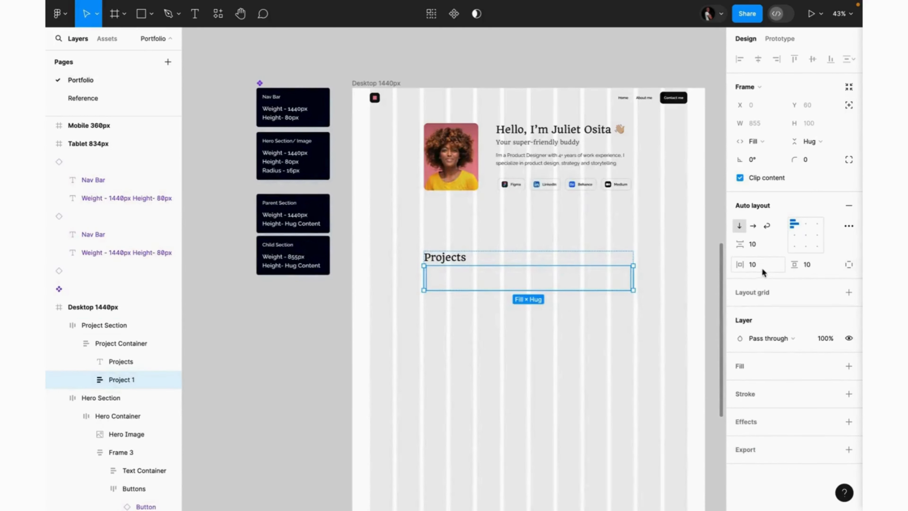
pyautogui.write('23')
pyautogui.press('Return')
pyautogui.click(811, 264)
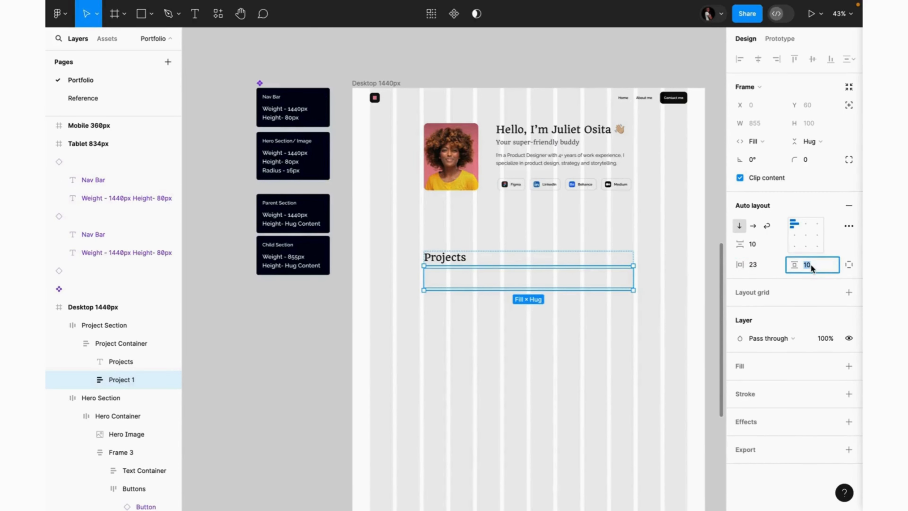
pyautogui.write('24')
pyautogui.press('Return')
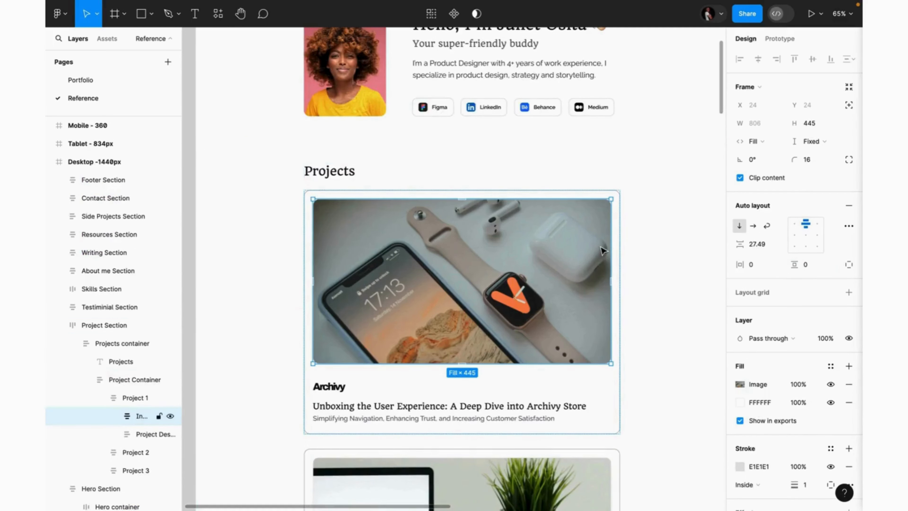
# Examine the Reference page's Project 1 card and its image frame for sizing, corner radius, fill and stroke, and return to the Portfolio page
pyautogui.click(650, 239)
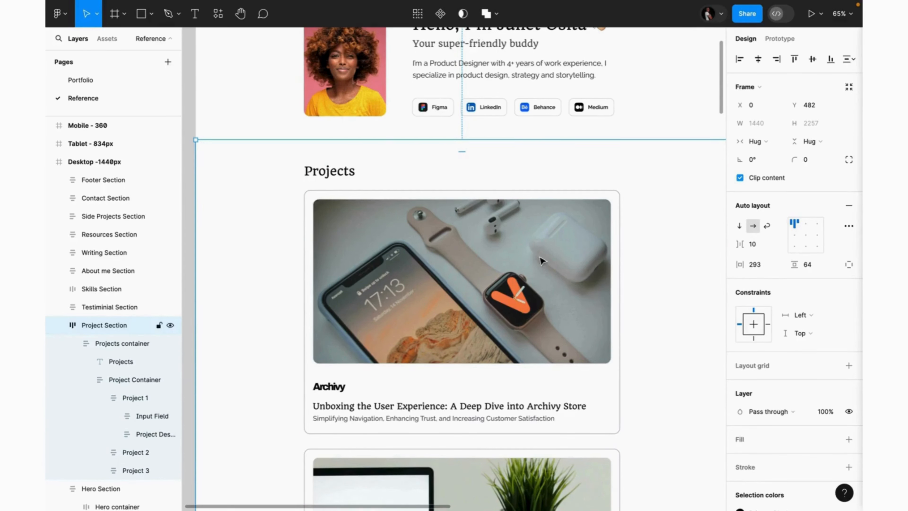
pyautogui.click(553, 278)
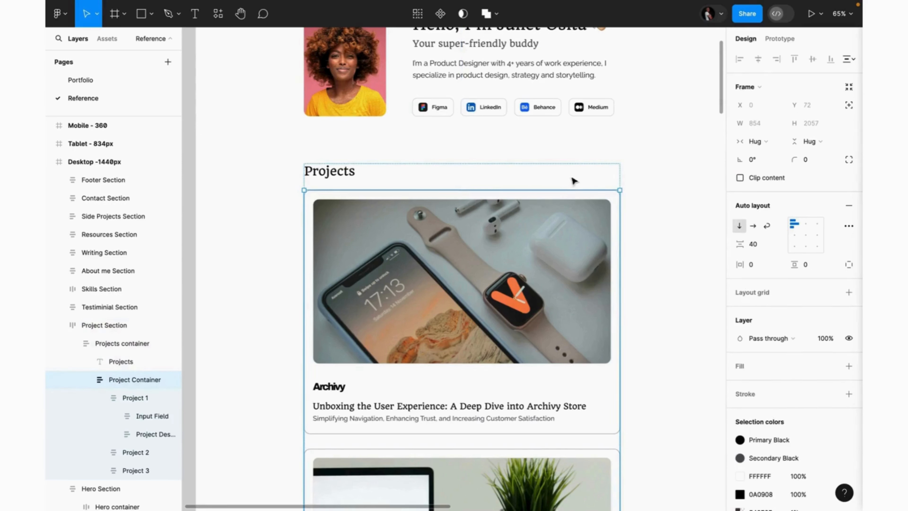
pyautogui.click(562, 211)
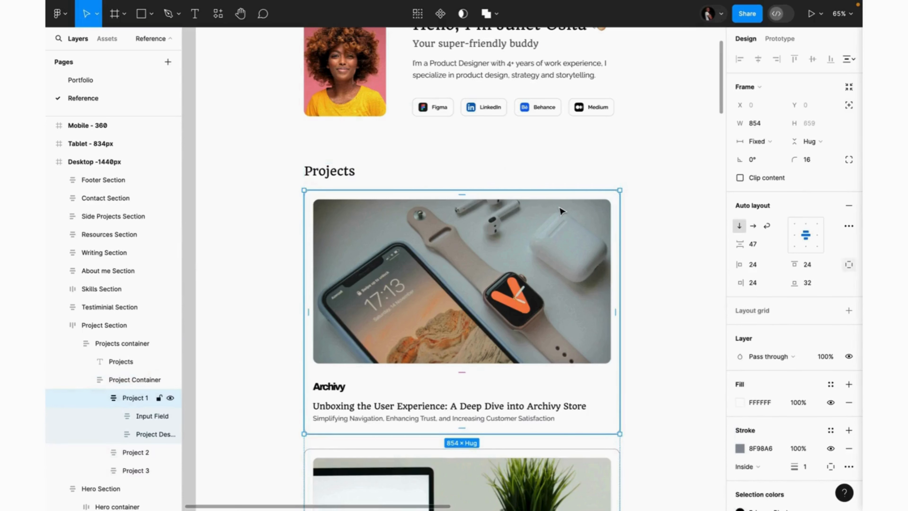
pyautogui.click(562, 211)
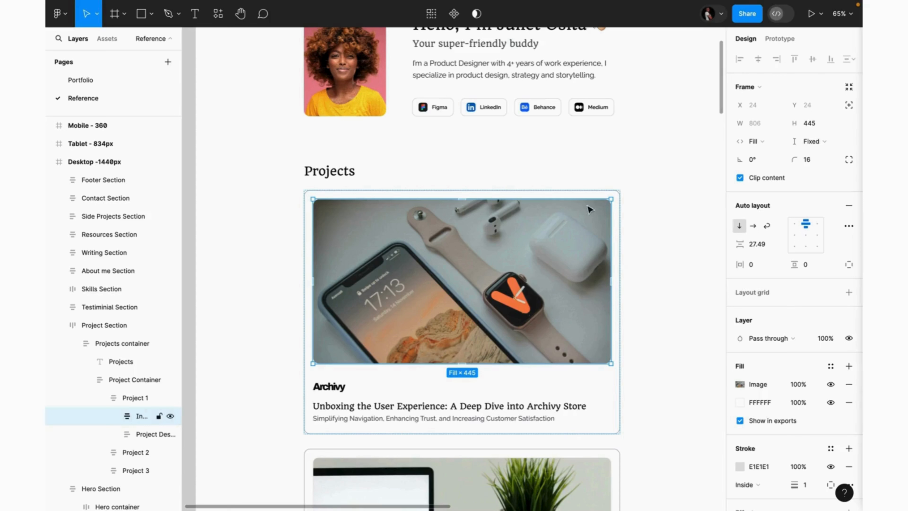
pyautogui.click(678, 163)
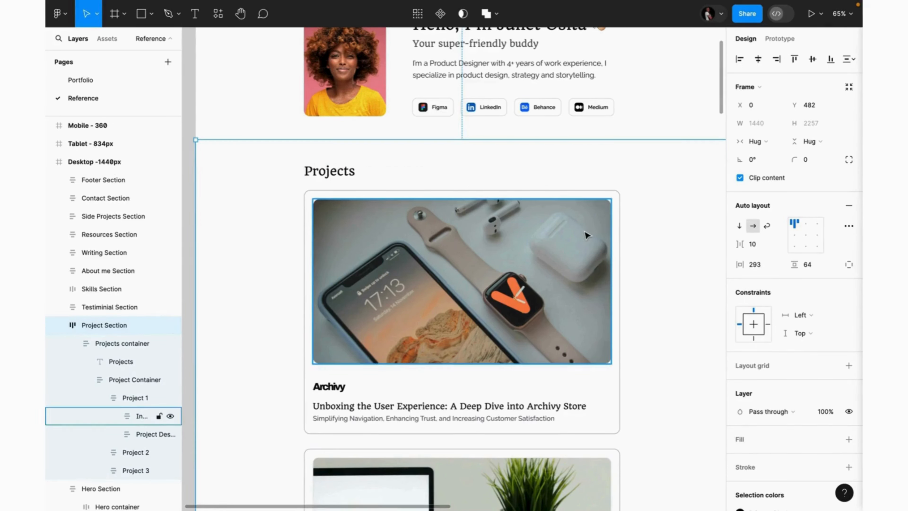
pyautogui.click(587, 262)
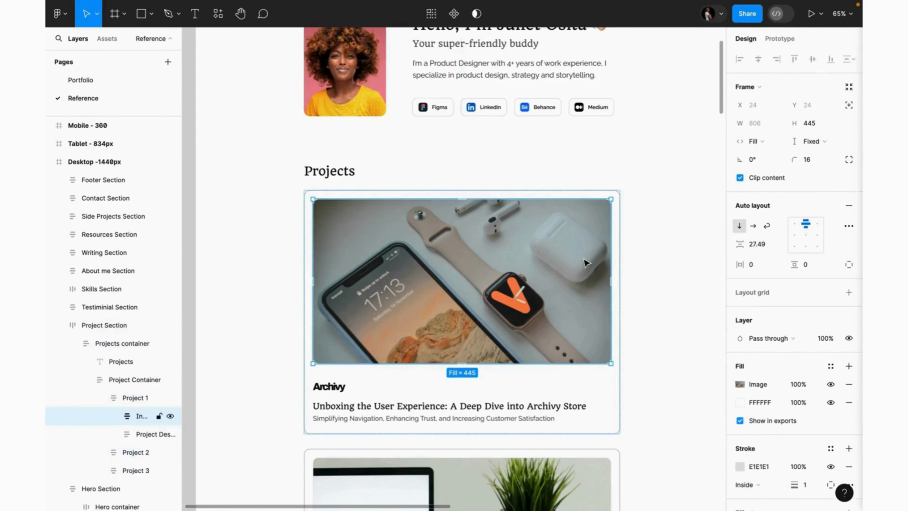
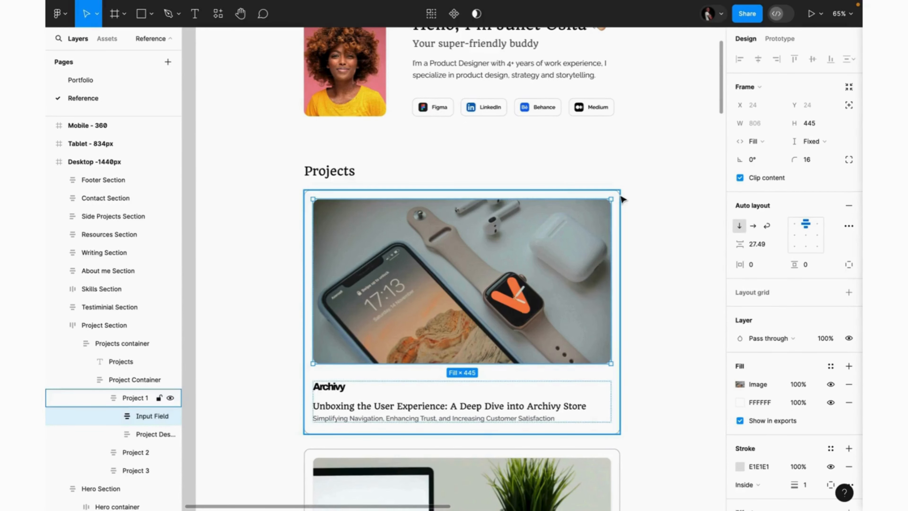
pyautogui.click(620, 194)
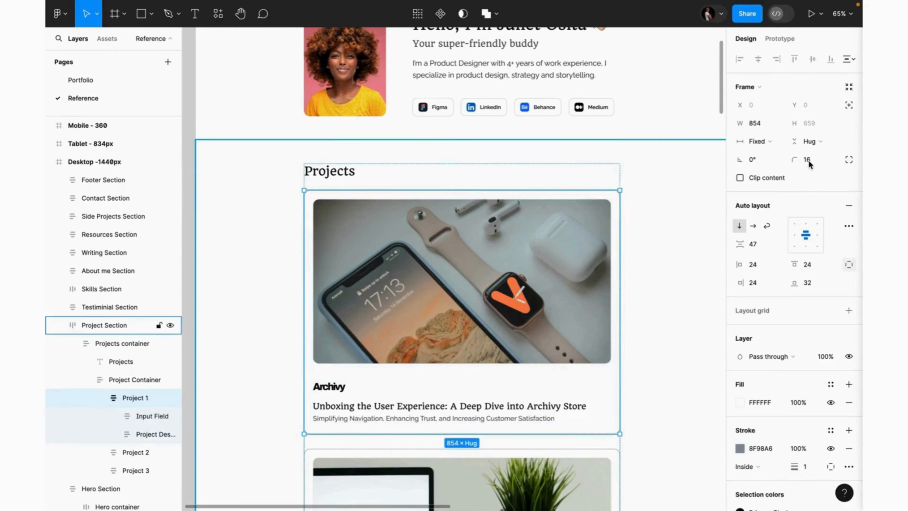
pyautogui.click(93, 82)
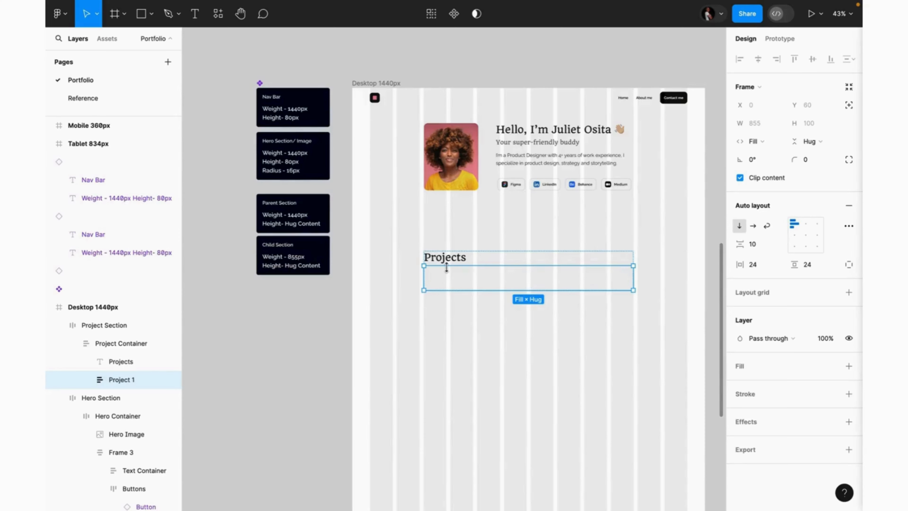
# Paste the copied device image frame into Project 1 and set the Project 1 frame's corner radius to 16
pyautogui.hotkey('ctrl', 'v')
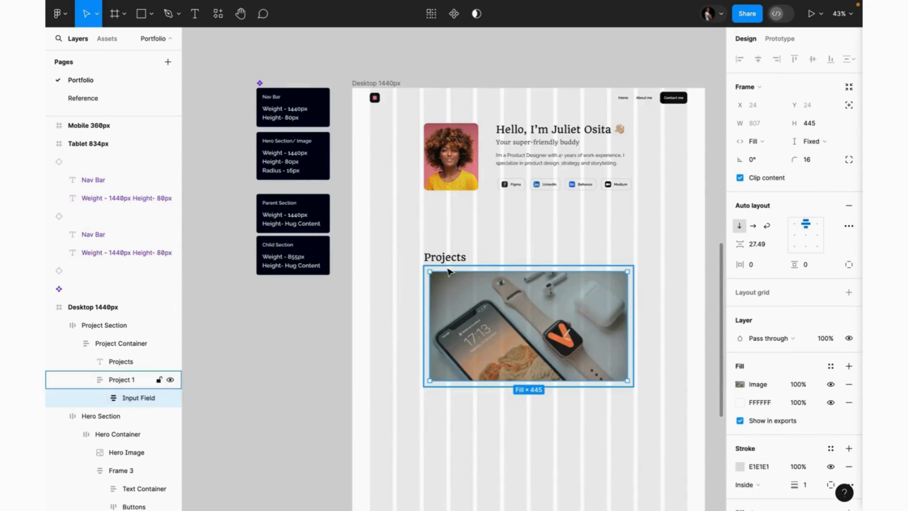
pyautogui.click(471, 267)
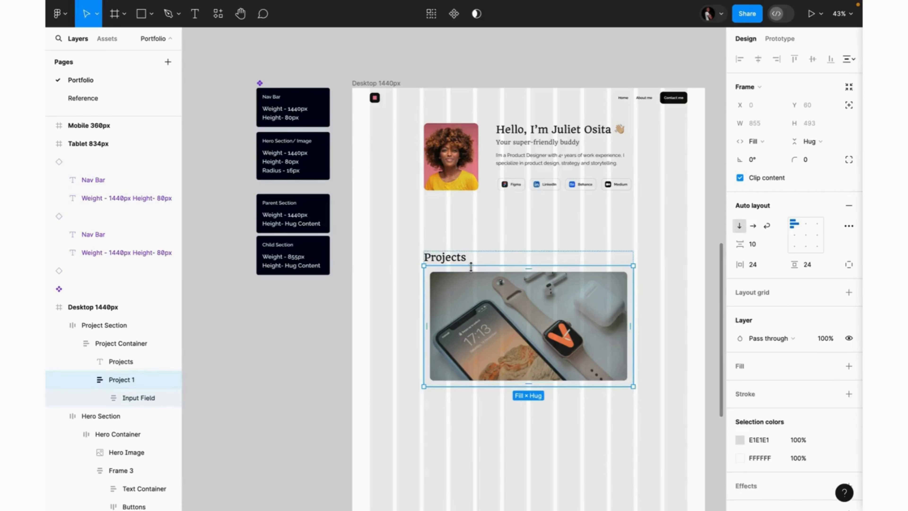
pyautogui.click(809, 160)
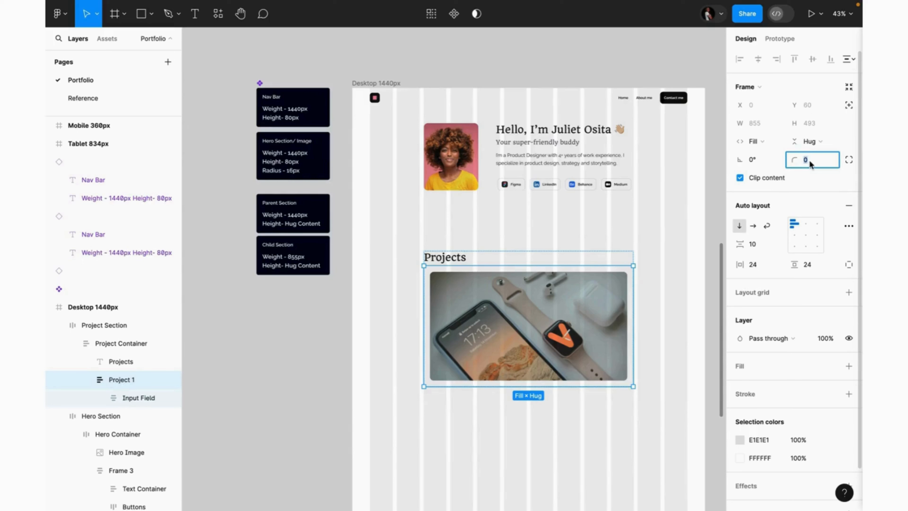
pyautogui.write('16')
pyautogui.press('Return')
# Copy the Archivy logo text from the Reference page's first project card into Project 1 on the Portfolio page
pyautogui.click(88, 97)
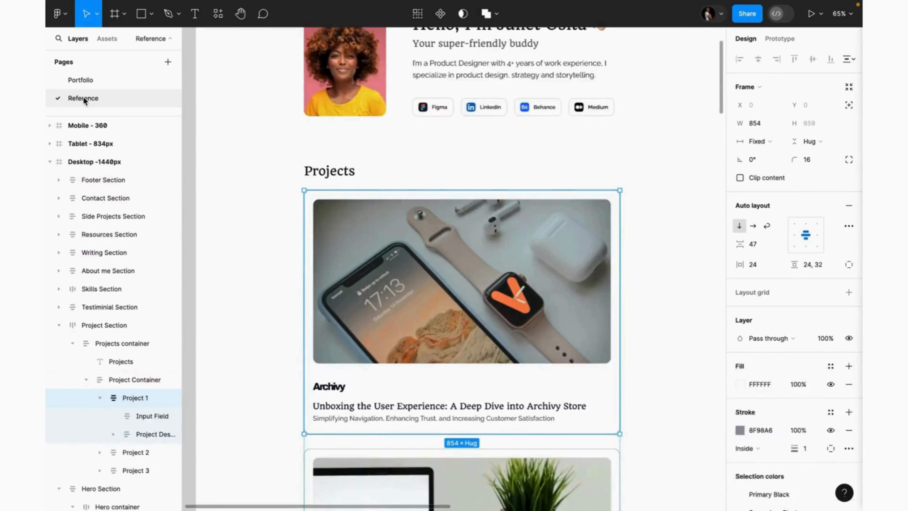
pyautogui.doubleClick(338, 390)
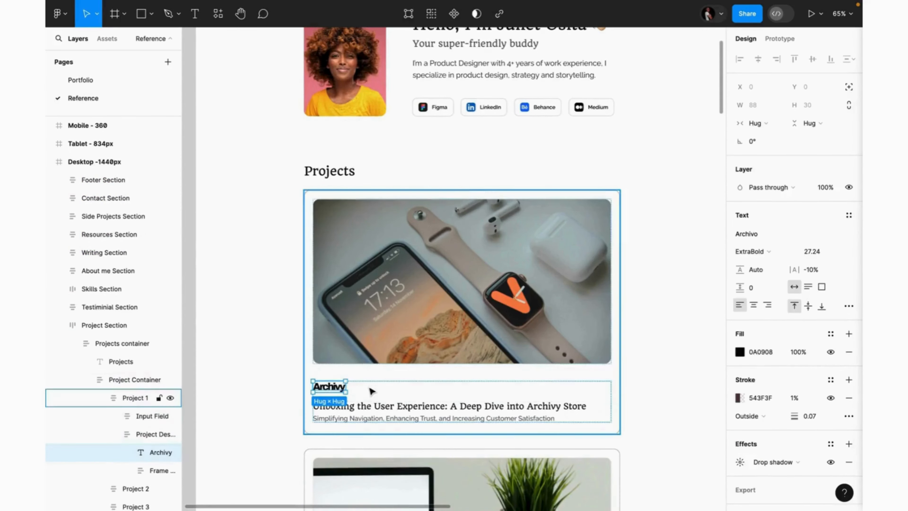
pyautogui.click(91, 80)
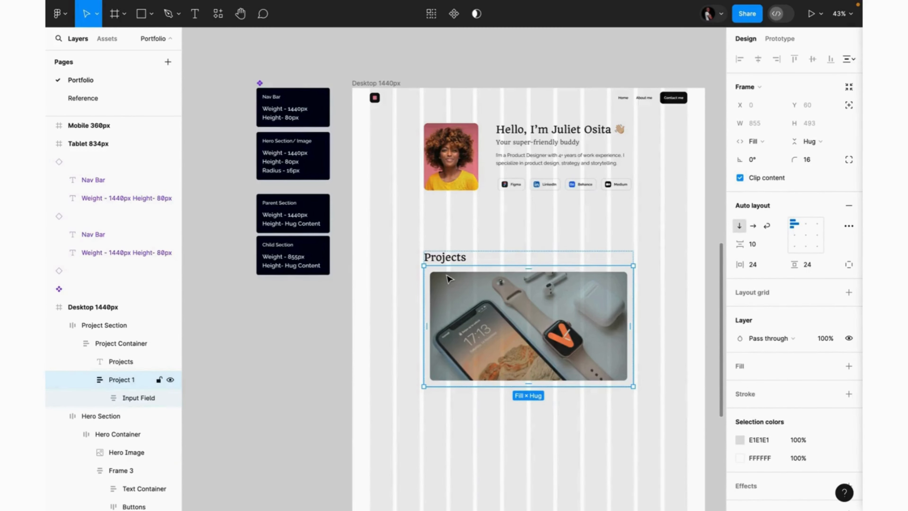
pyautogui.hotkey('ctrl', 'v')
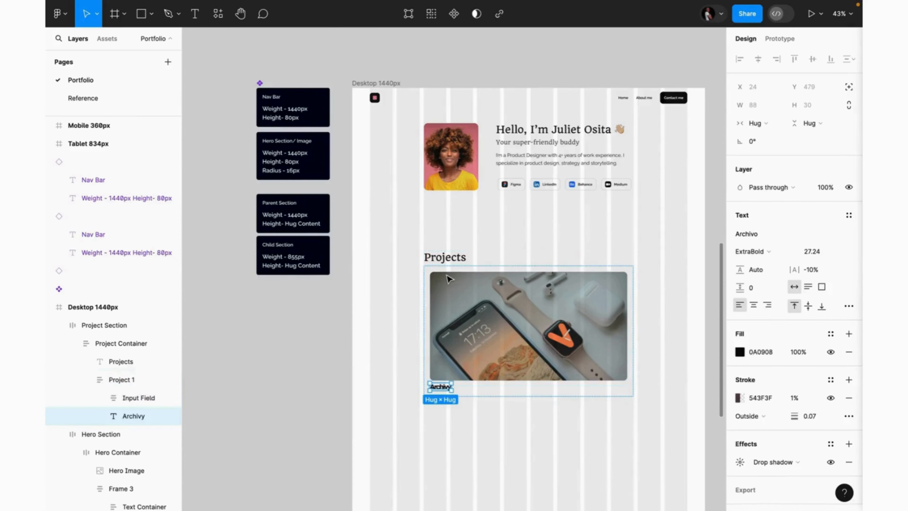
# Copy the title "Unboxing the User Experience: A Deep Dive into Archivy Store" from the Reference page into Project 1 below Archivy
pyautogui.click(109, 98)
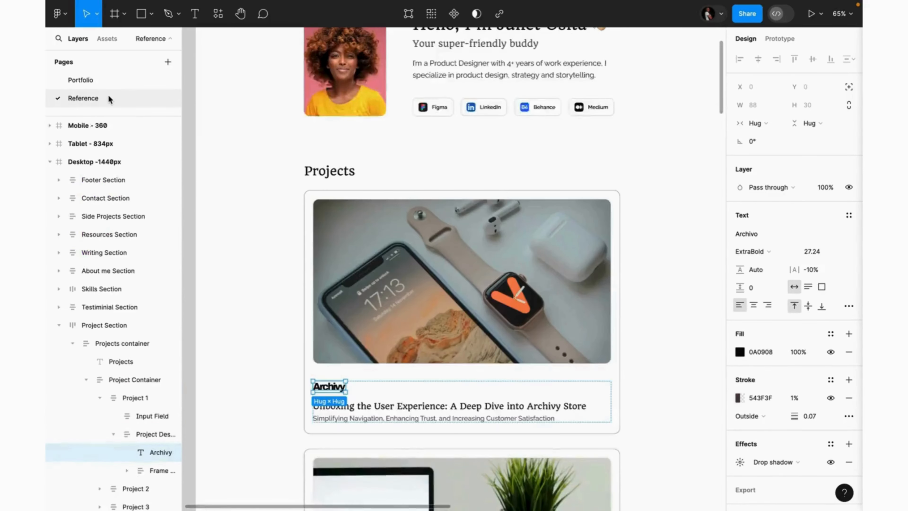
pyautogui.click(411, 415)
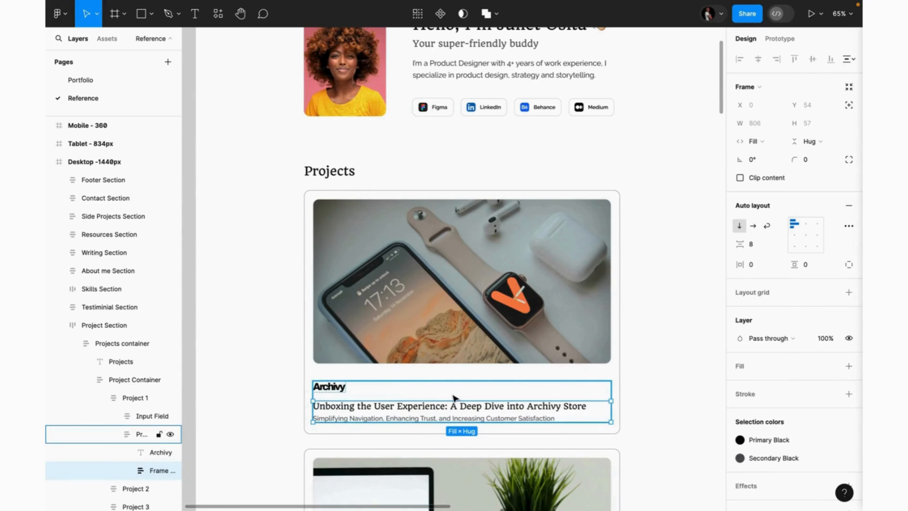
pyautogui.click(433, 413)
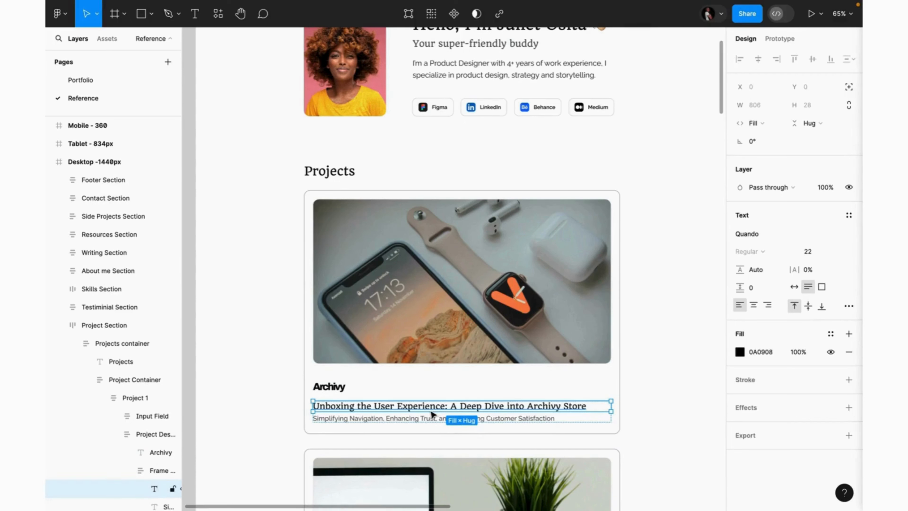
pyautogui.click(91, 79)
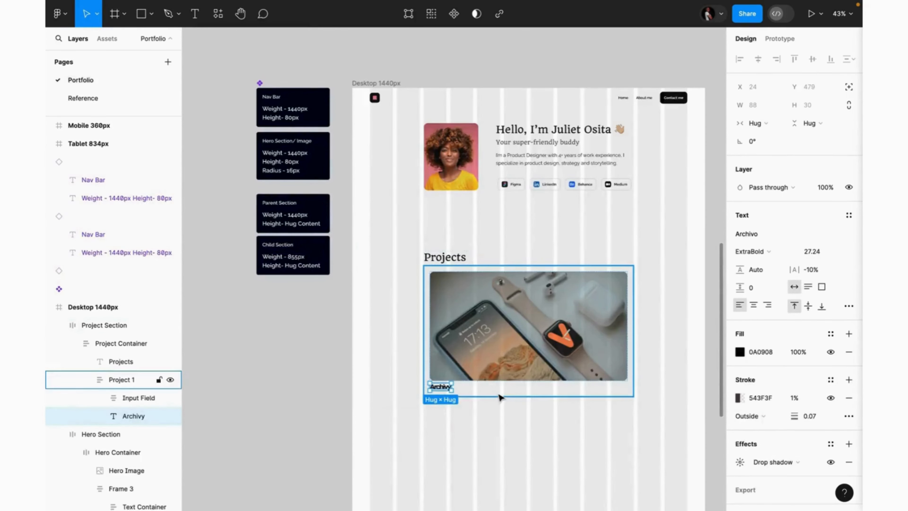
pyautogui.write('Unboxing the User Experience: A Deep Dive into Archivy Store')
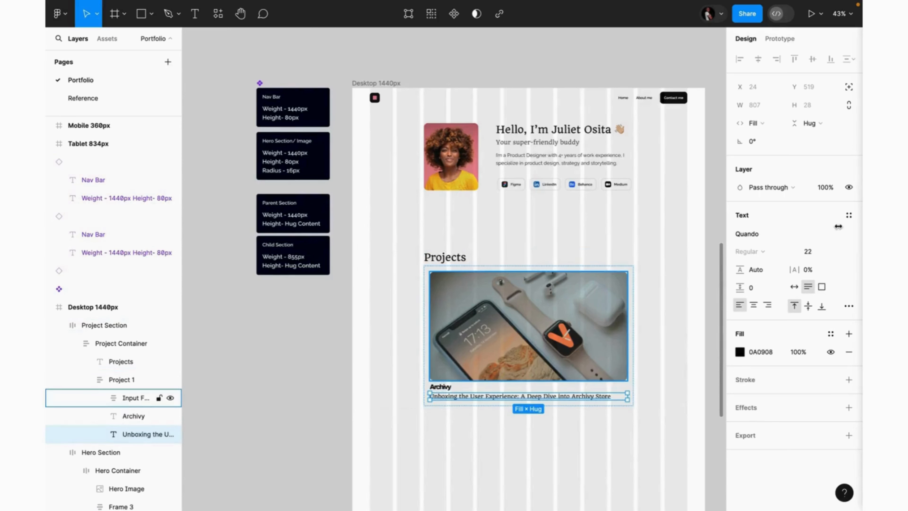
# Create a text style named Heading_22px from the project title
pyautogui.click(849, 215)
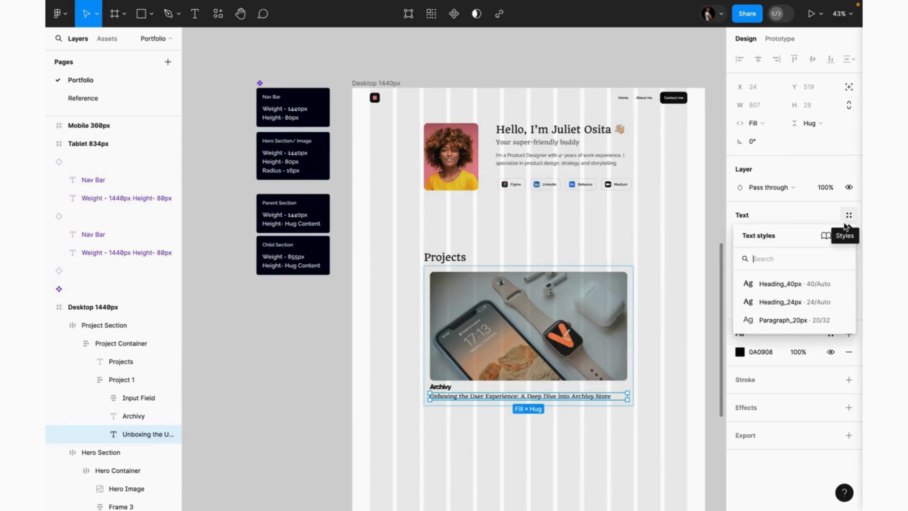
pyautogui.click(844, 236)
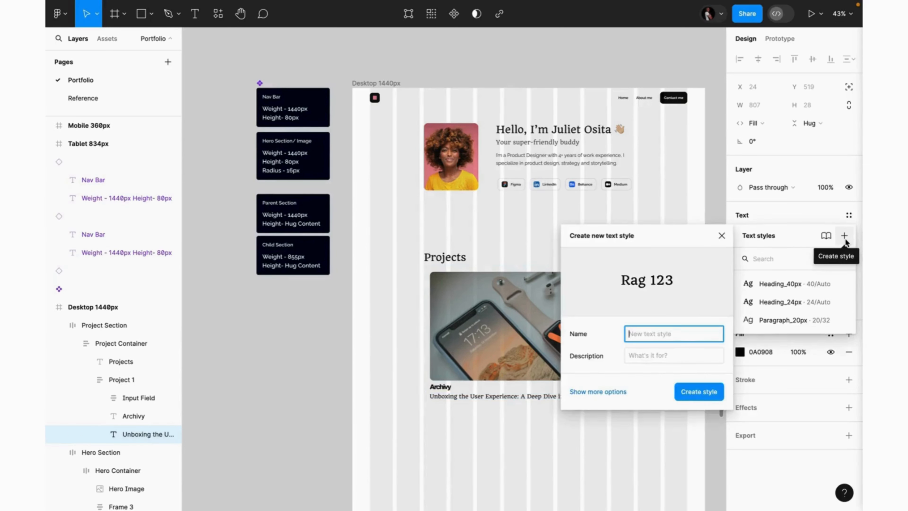
pyautogui.write('He')
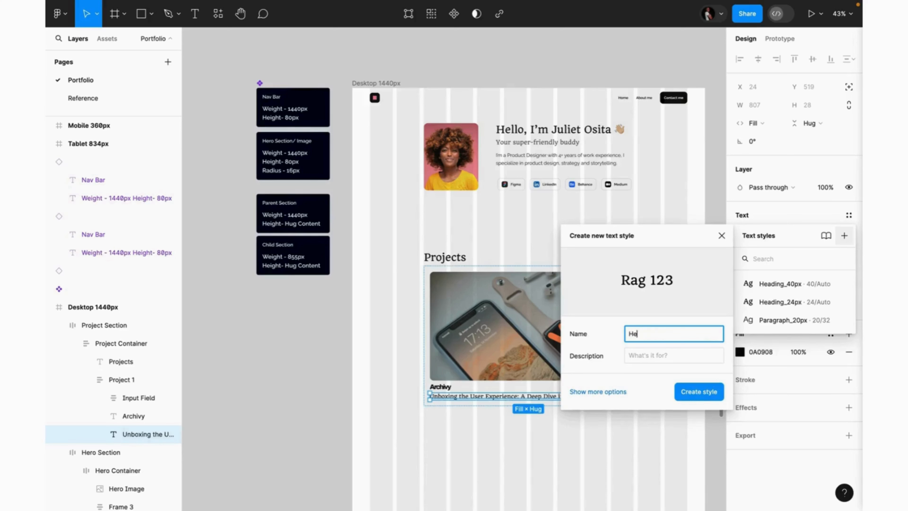
pyautogui.write('ading_22px')
pyautogui.press('Return')
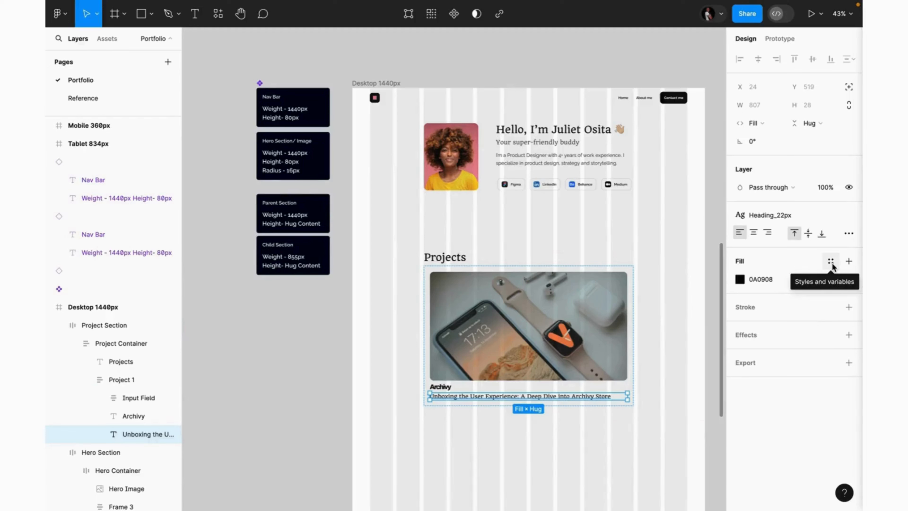
# Create a color style named Black from the project title's 0A0908 fill
pyautogui.click(831, 262)
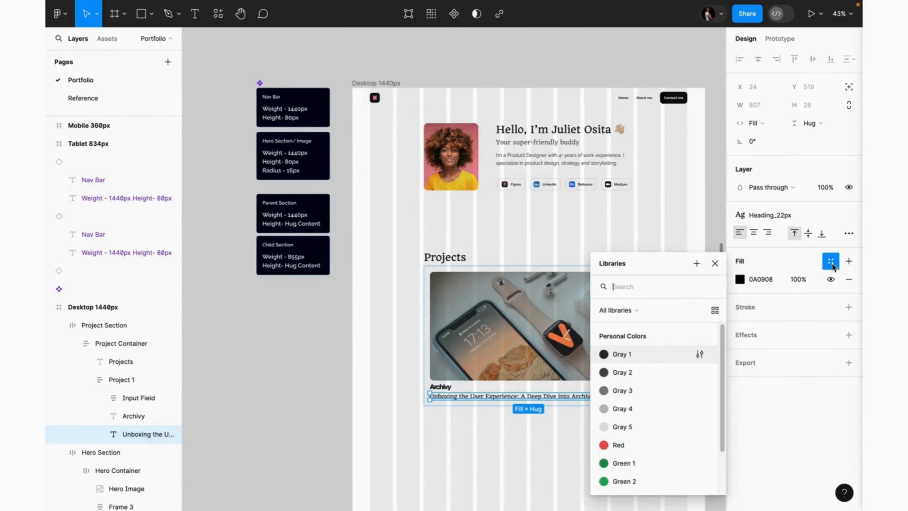
pyautogui.click(697, 264)
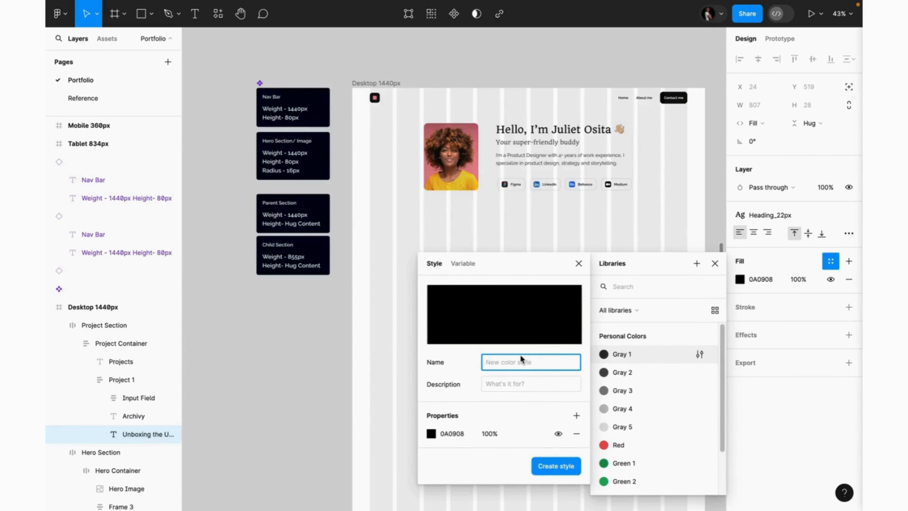
pyautogui.write('Ba')
pyautogui.press('BackSpace')
pyautogui.write('lack')
pyautogui.press('Return')
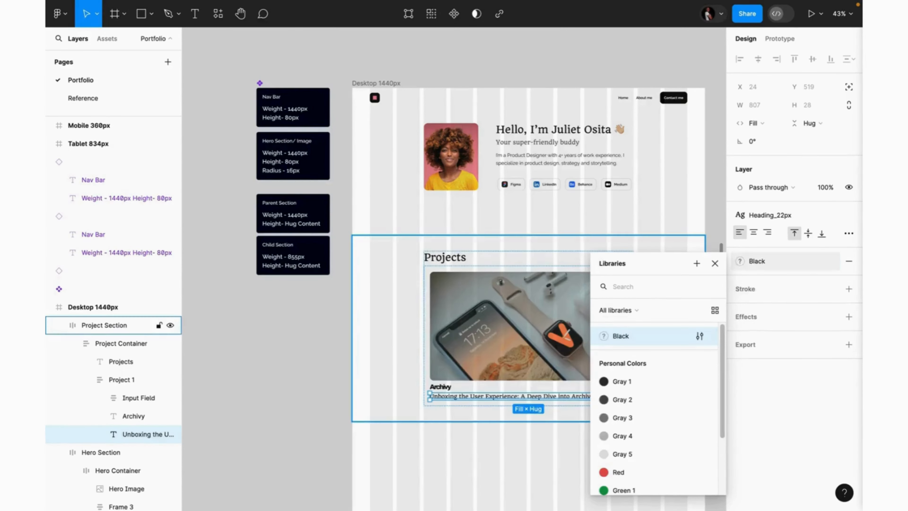
# Copy the "Simplifying Navigation, Enhancing Trust, and Increasing Customer Satisfaction" text from the Reference page into Project 1 below the title
pyautogui.click(83, 98)
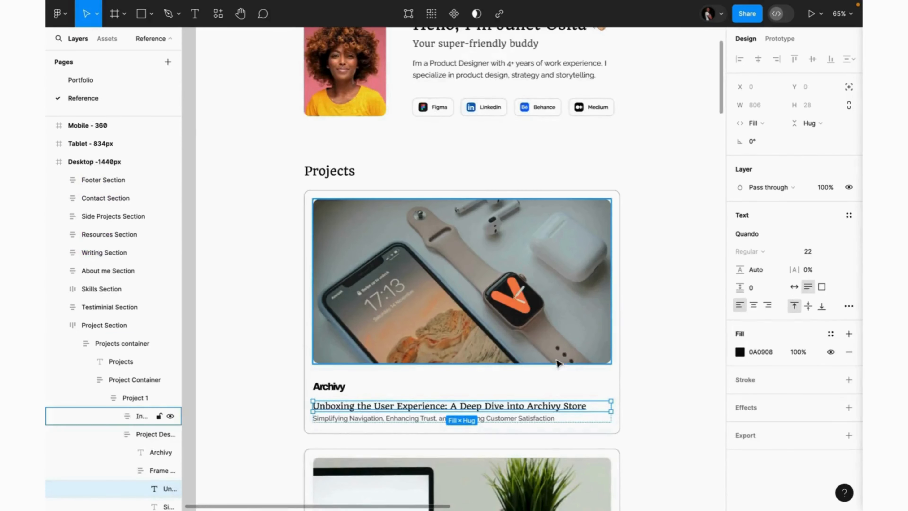
pyautogui.click(531, 421)
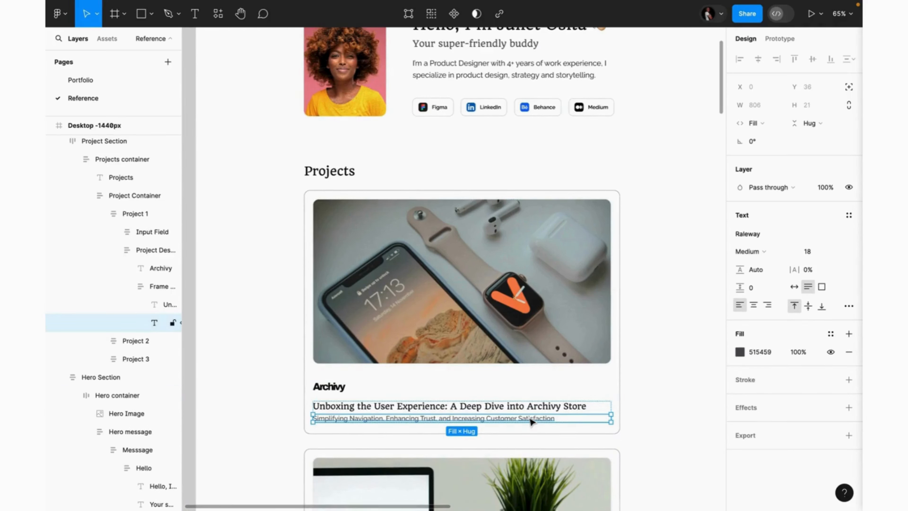
pyautogui.click(81, 80)
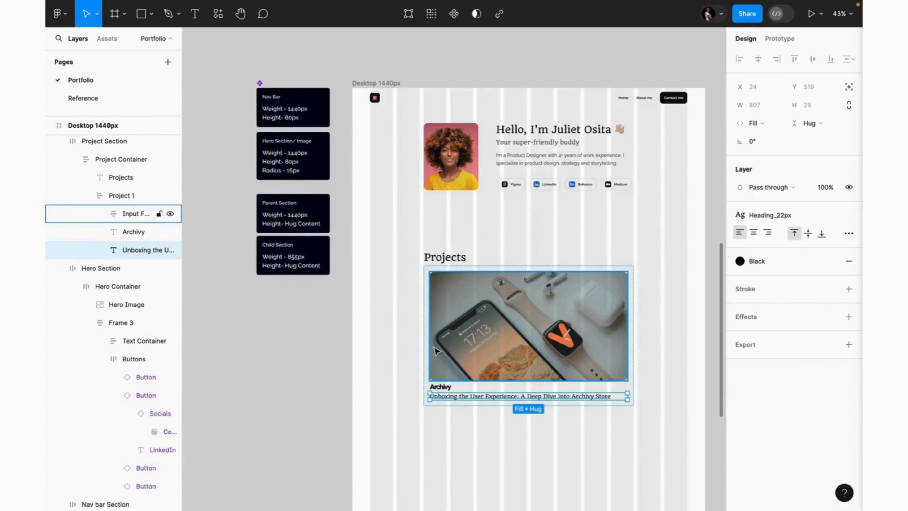
pyautogui.hotkey('ctrl', 'v')
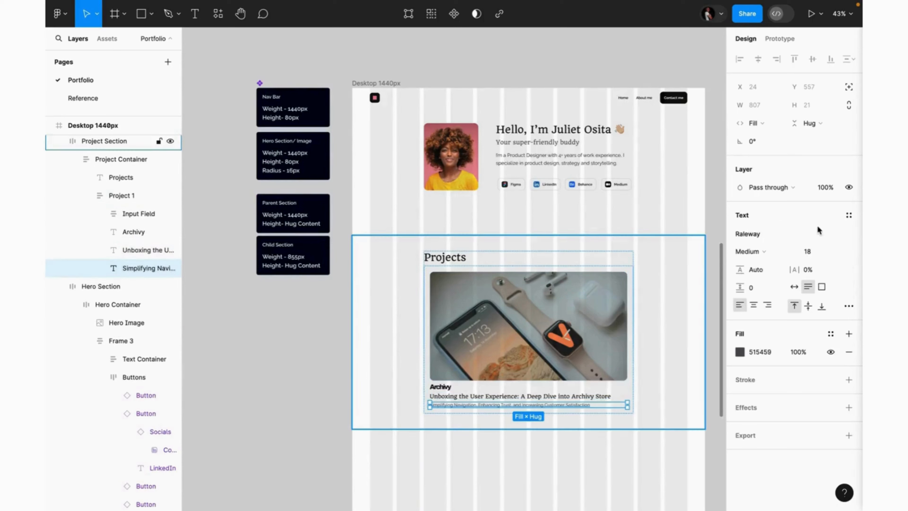
# Create a text style named Paragraph_18px from the project description text
pyautogui.click(849, 215)
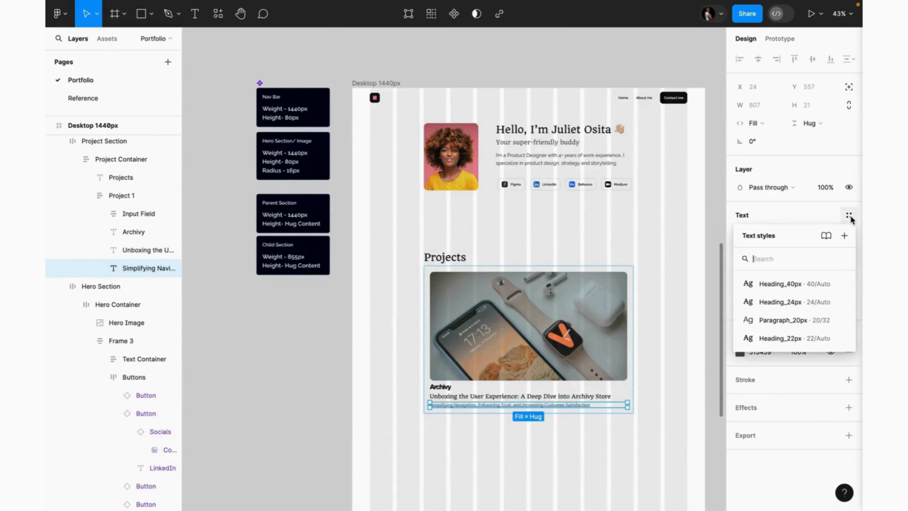
pyautogui.click(844, 236)
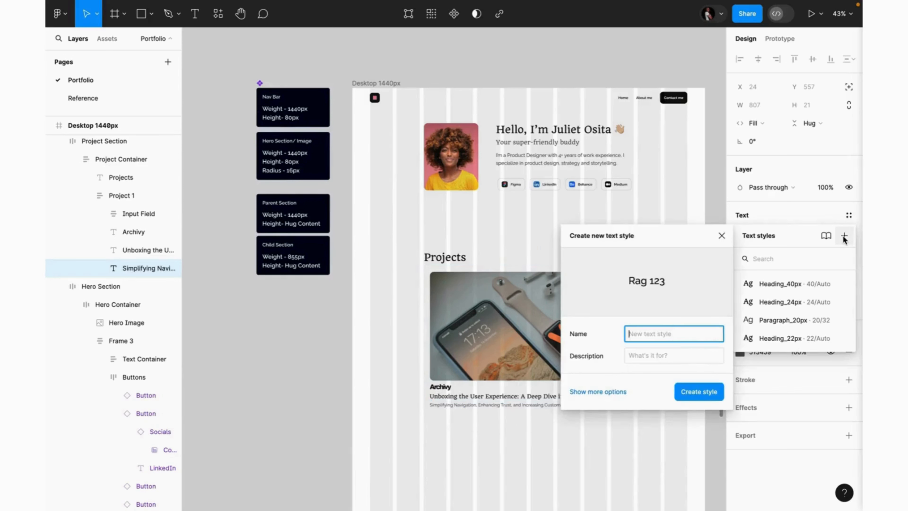
pyautogui.write('Parag')
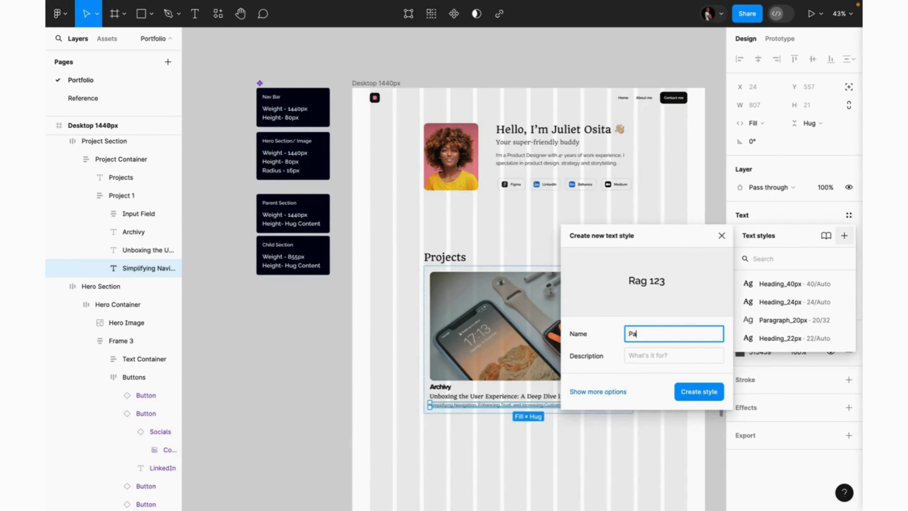
pyautogui.write('raph_18px')
pyautogui.press('Return')
# Create a color style named Subtle black from the project description's 515459 fill
pyautogui.click(830, 261)
pyautogui.click(697, 264)
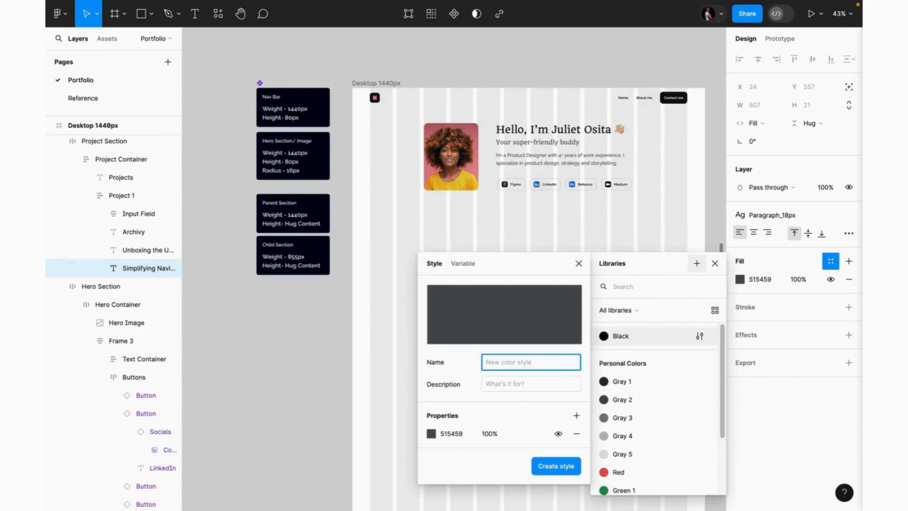
pyautogui.write('Subtle black')
pyautogui.press('Return')
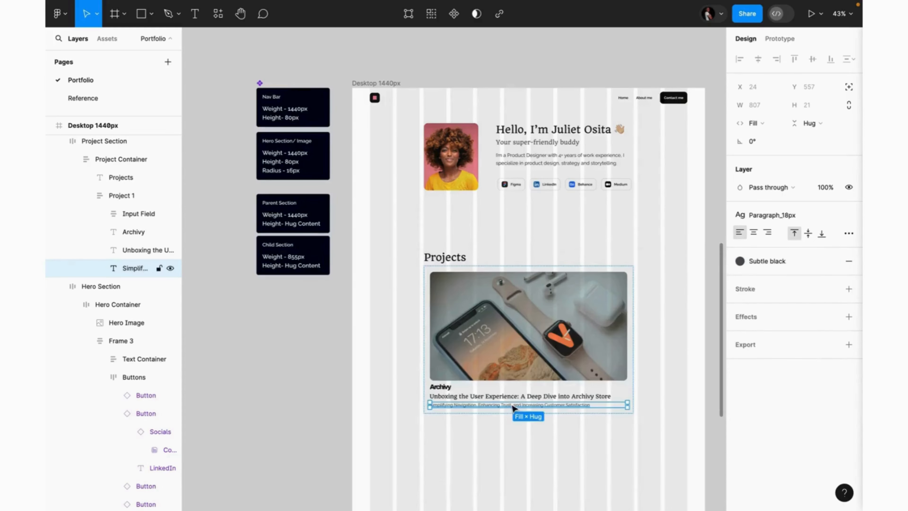
# Group the project title and description in an auto layout frame and rename it Text container
pyautogui.scroll(5, 513, 406)
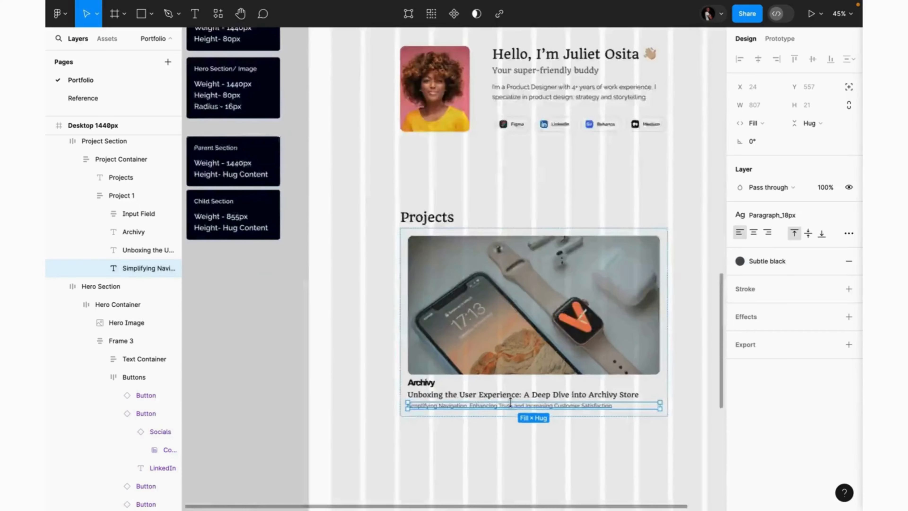
pyautogui.hscroll(5, 510, 403)
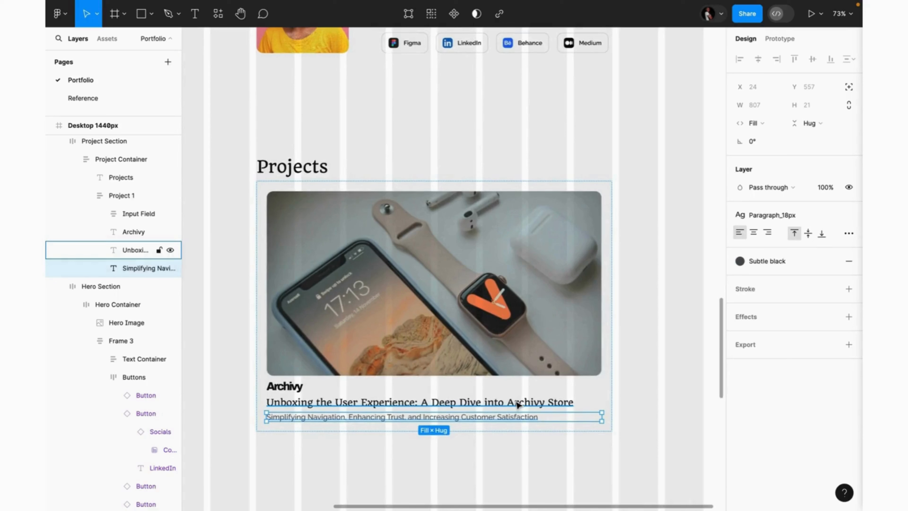
pyautogui.keyDown('shift'); pyautogui.click(517, 404); pyautogui.keyUp('shift')
pyautogui.hotkey('shift', 'a')
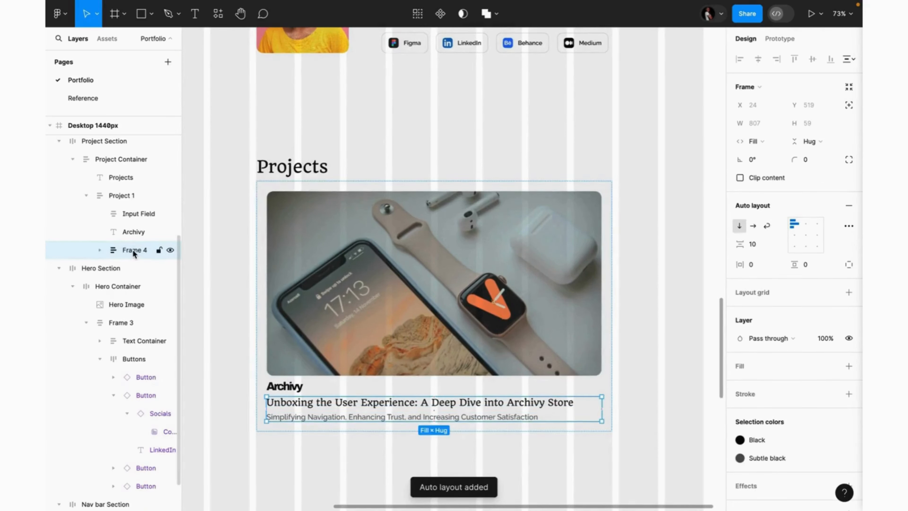
pyautogui.doubleClick(133, 249)
pyautogui.write('Te')
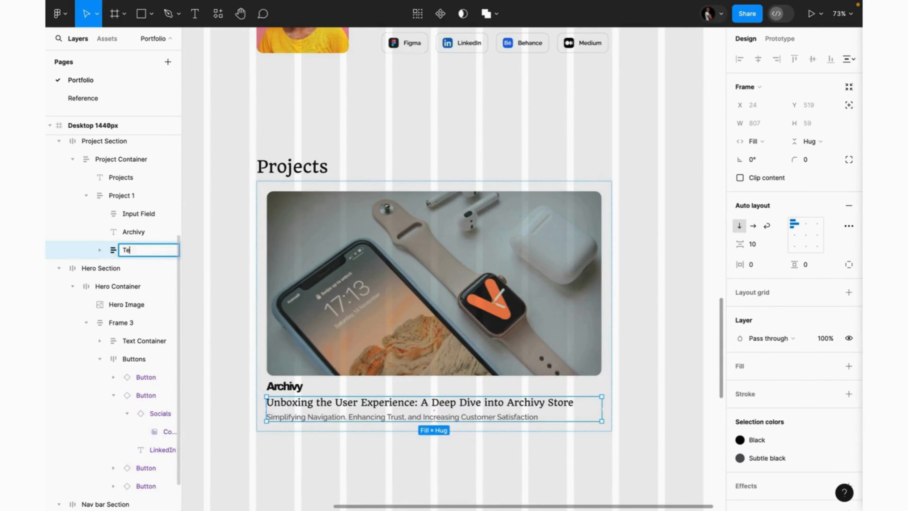
pyautogui.write('xt container')
pyautogui.press('Return')
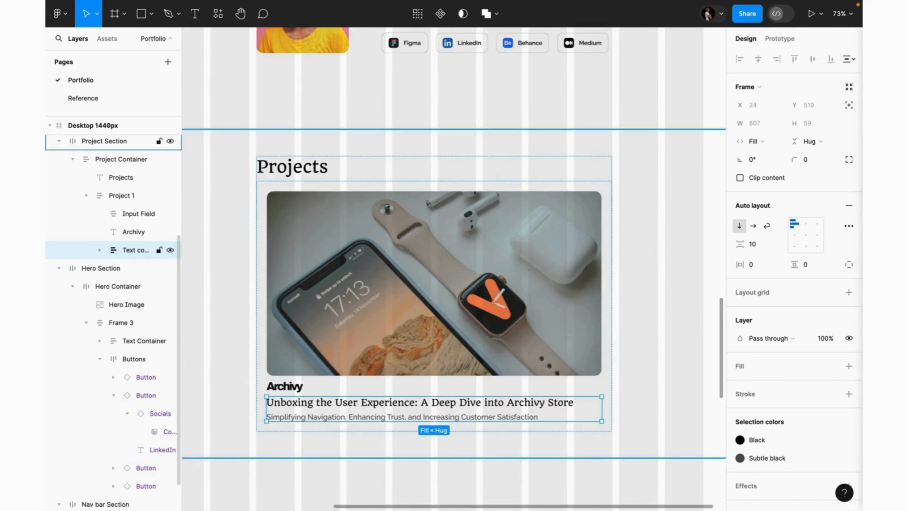
# Group the Archivy logo and the text container in an auto layout frame and rename it Project Description
pyautogui.keyDown('shift'); pyautogui.click(291, 388); pyautogui.keyUp('shift')
pyautogui.hotkey('shift', 'a')
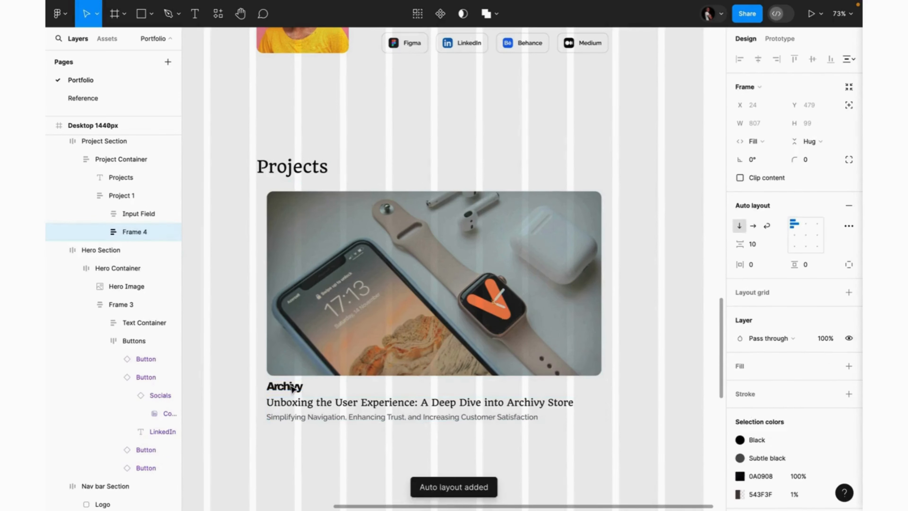
pyautogui.doubleClick(134, 232)
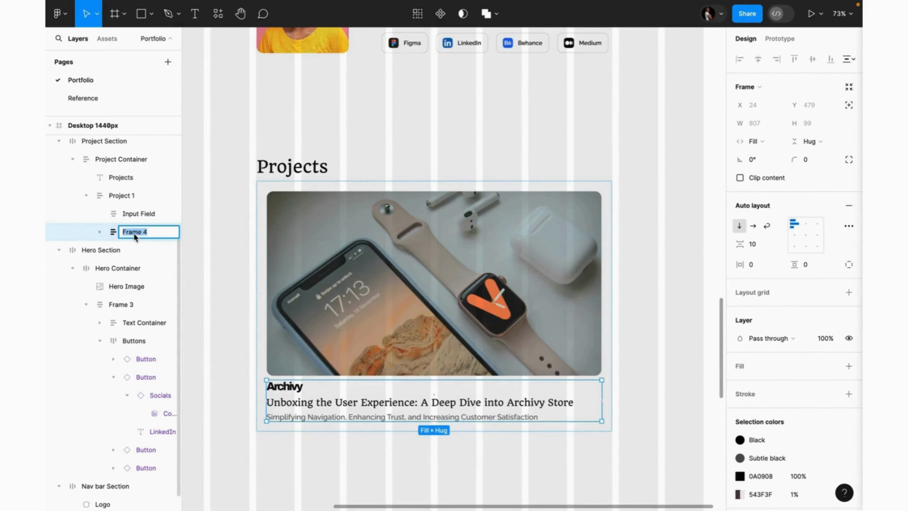
pyautogui.write('Conte')
pyautogui.press('BackSpace')
pyautogui.press('BackSpace')
pyautogui.press('BackSpace')
pyautogui.press('BackSpace')
pyautogui.write('Project Description')
pyautogui.press('Return')
# On the Reference page, check the spacing around the project description and set Project 1's vertical item spacing to 48
pyautogui.click(87, 101)
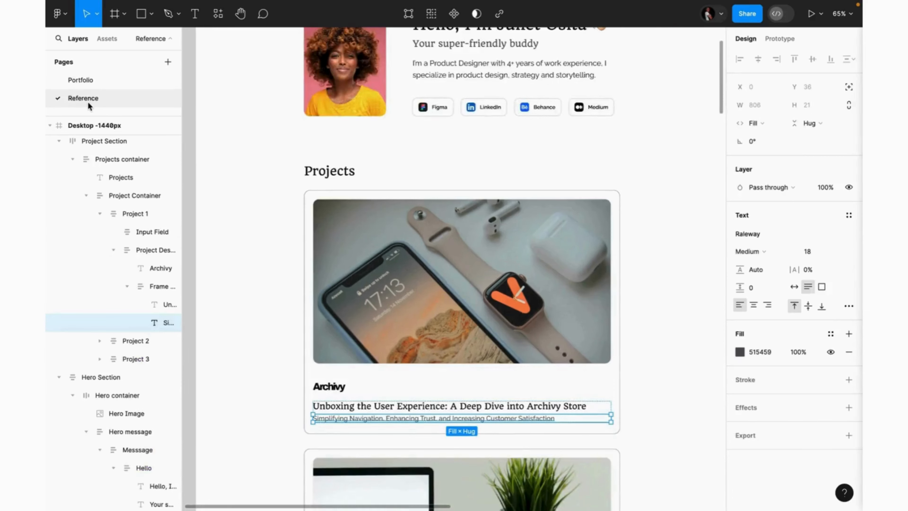
pyautogui.click(380, 403)
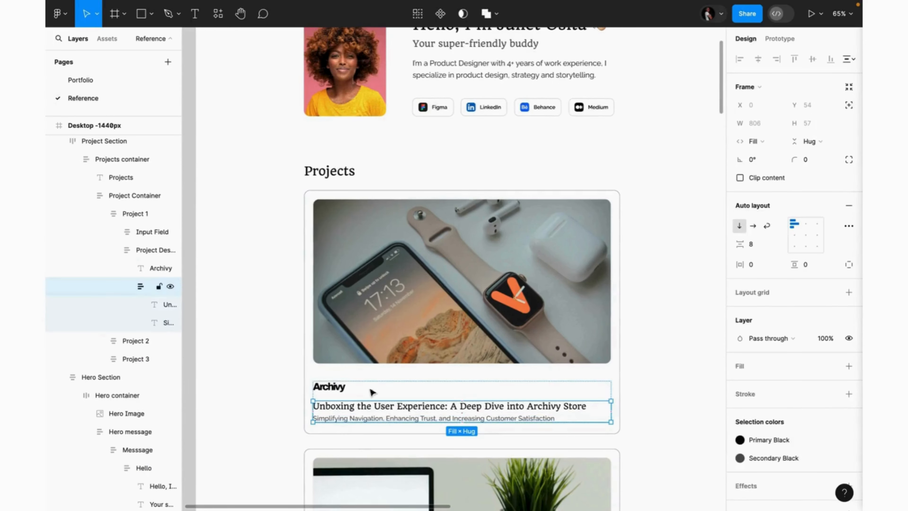
pyautogui.click(471, 400)
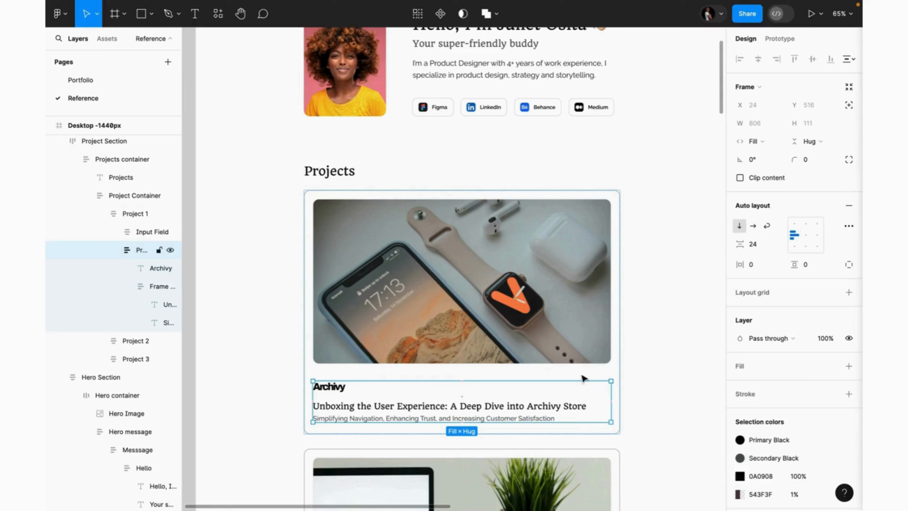
pyautogui.press('alt')
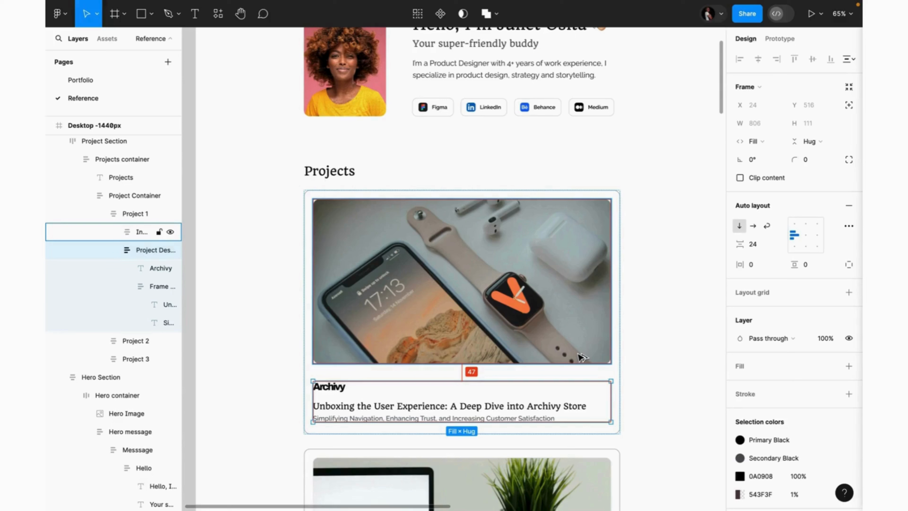
pyautogui.click(622, 380)
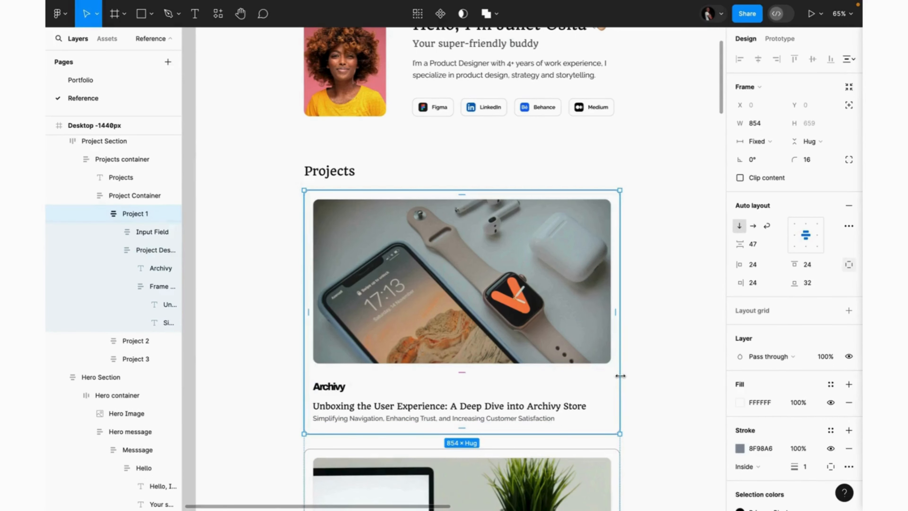
pyautogui.click(757, 249)
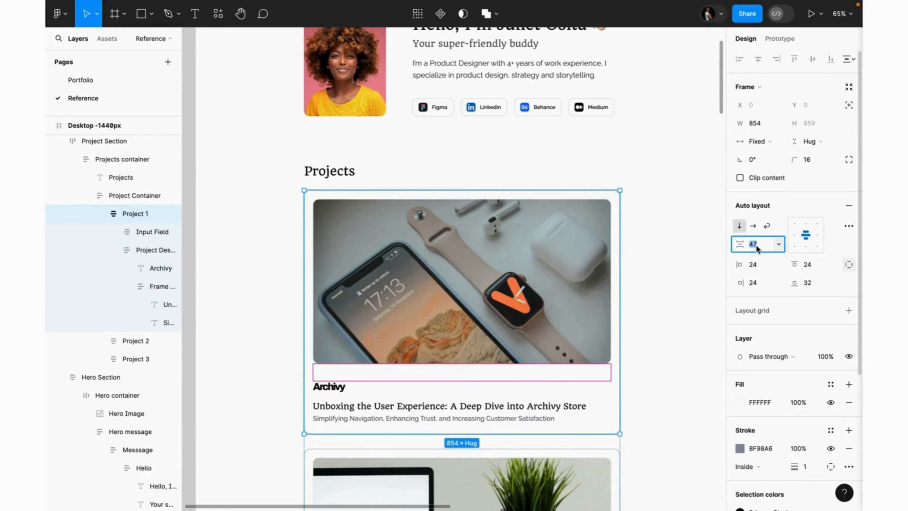
pyautogui.write('48')
pyautogui.press('Return')
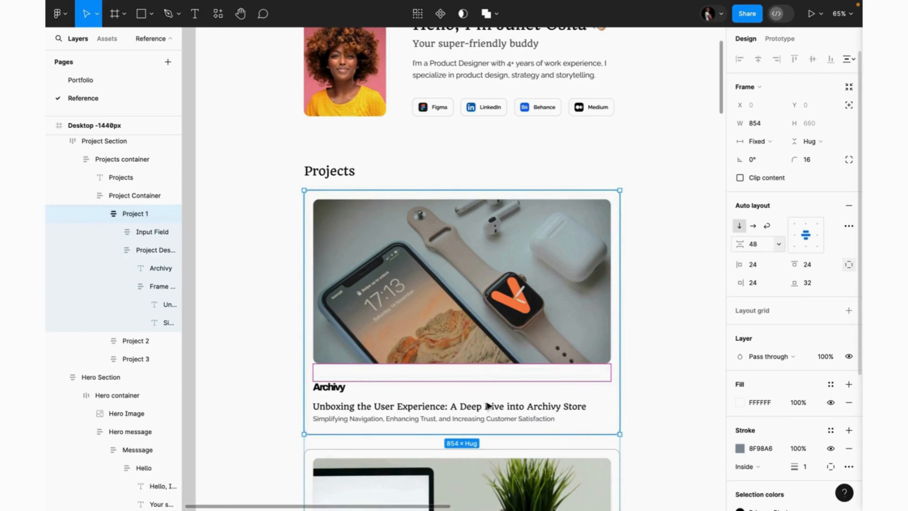
# Check the reference description's item spacing and set the Portfolio page's Project Description frame spacing to 24
pyautogui.click(377, 408)
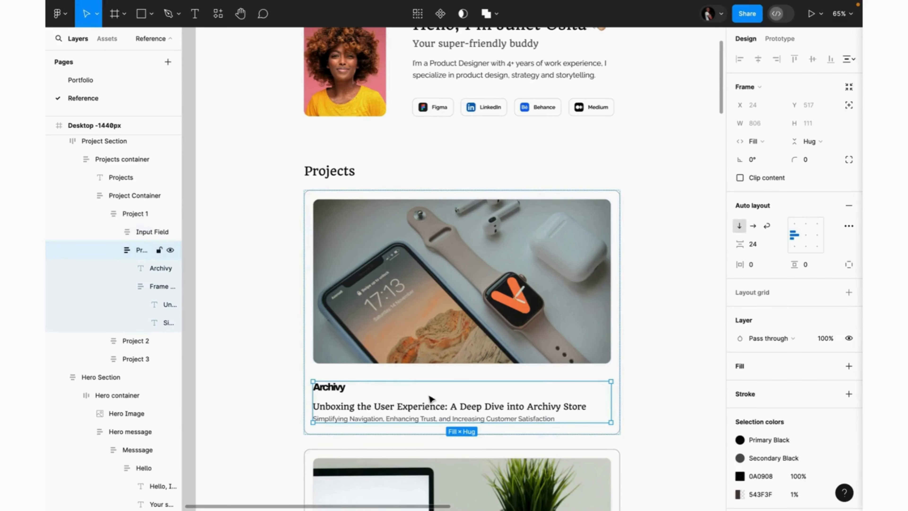
pyautogui.doubleClick(463, 399)
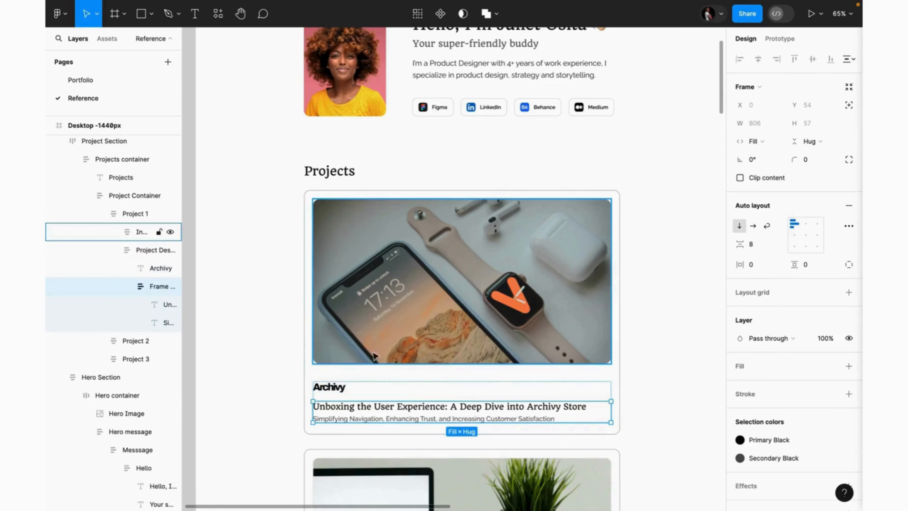
pyautogui.click(91, 76)
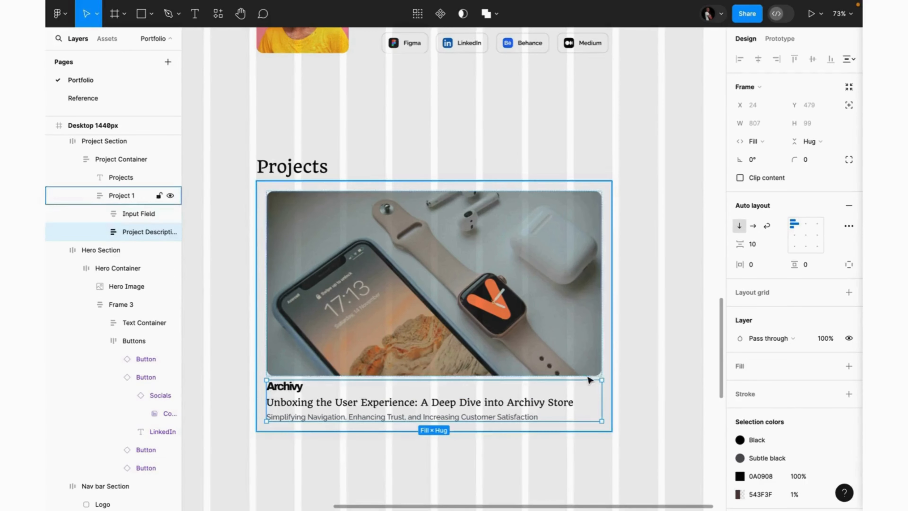
pyautogui.click(755, 245)
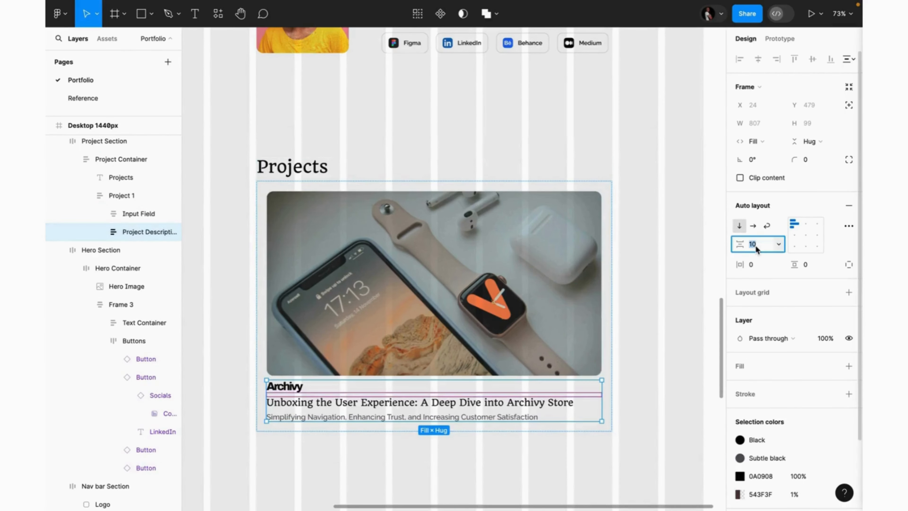
pyautogui.write('24')
pyautogui.press('Return')
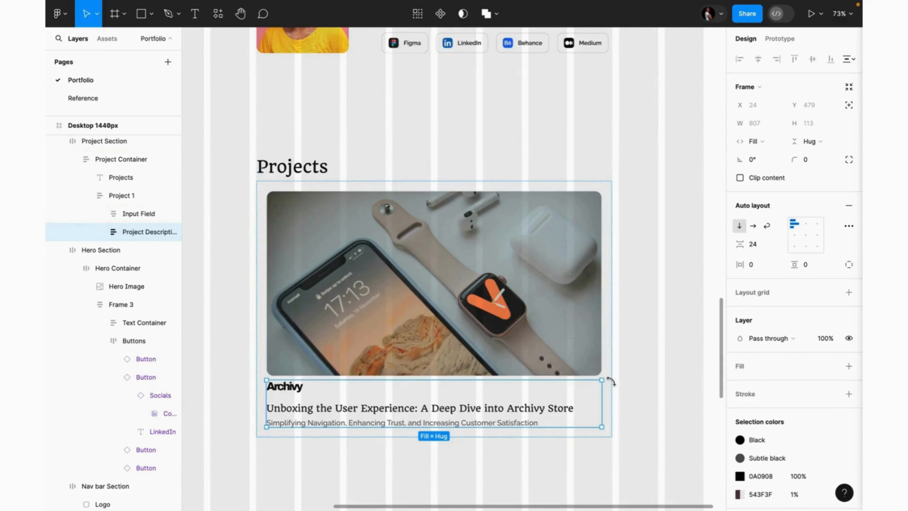
# Set the vertical item spacing of the Portfolio page's Project 1 frame to 48
pyautogui.click(614, 378)
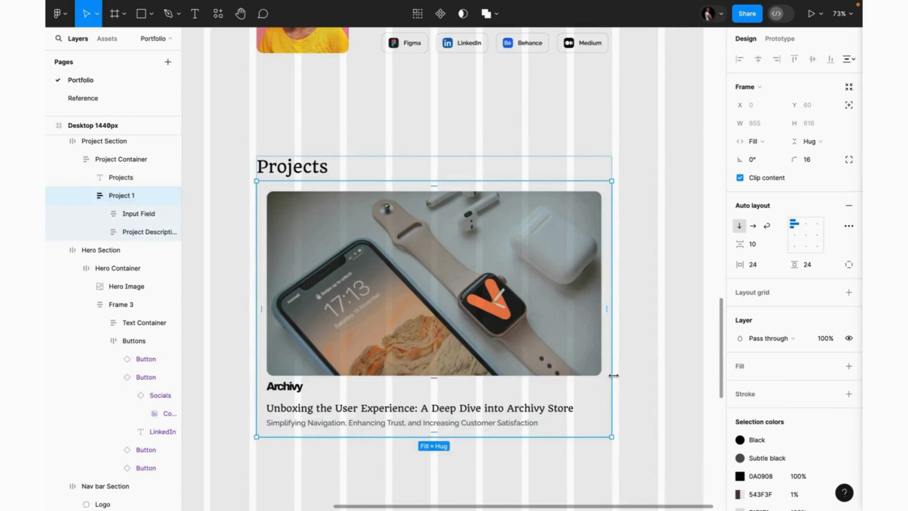
pyautogui.click(758, 244)
pyautogui.write('48')
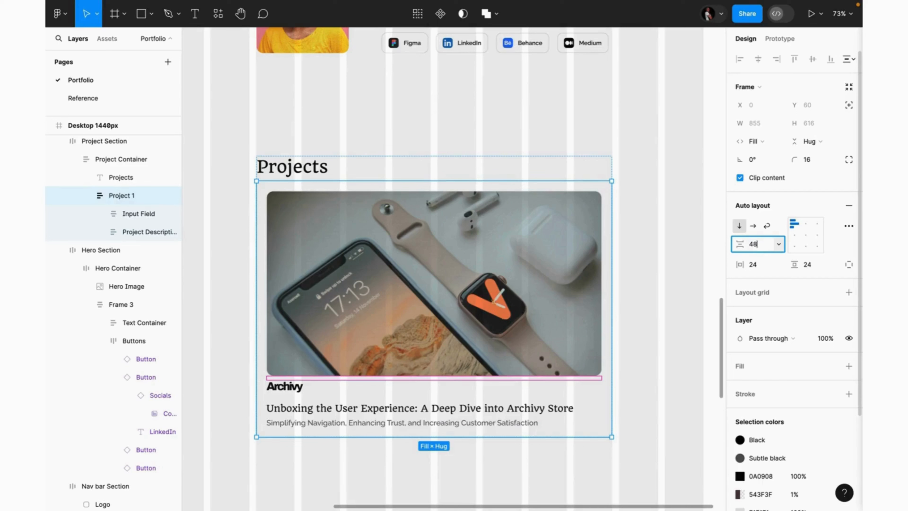
pyautogui.press('Return')
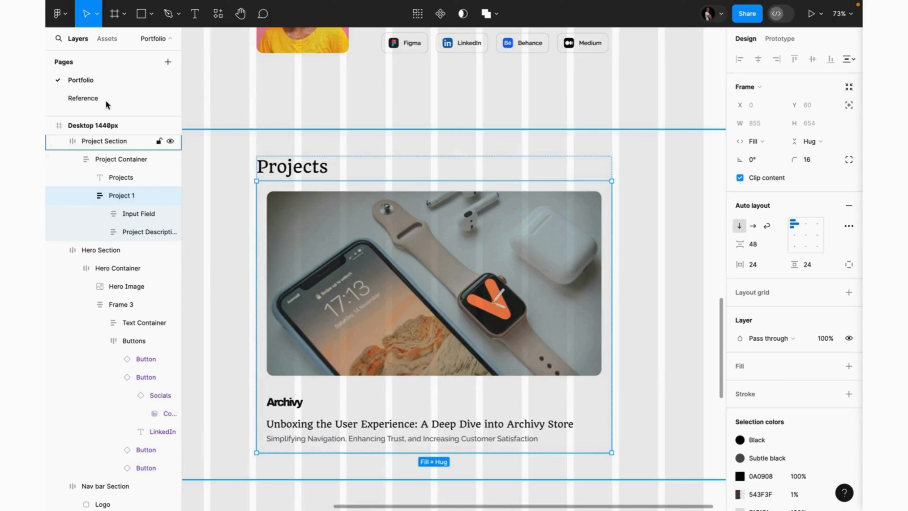
# Copy the card's stroke color from the Reference page and add an 8F98A6 stroke to Project 1 on the Portfolio page
pyautogui.click(92, 98)
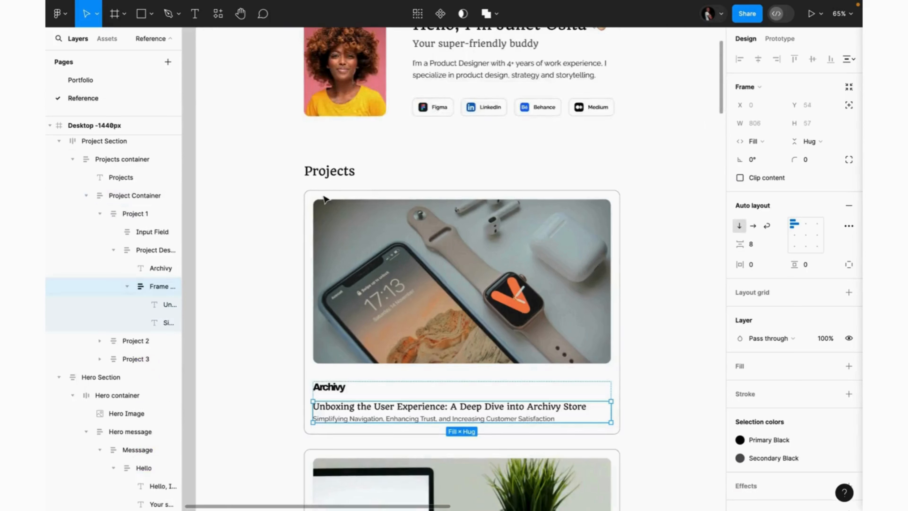
pyautogui.click(432, 197)
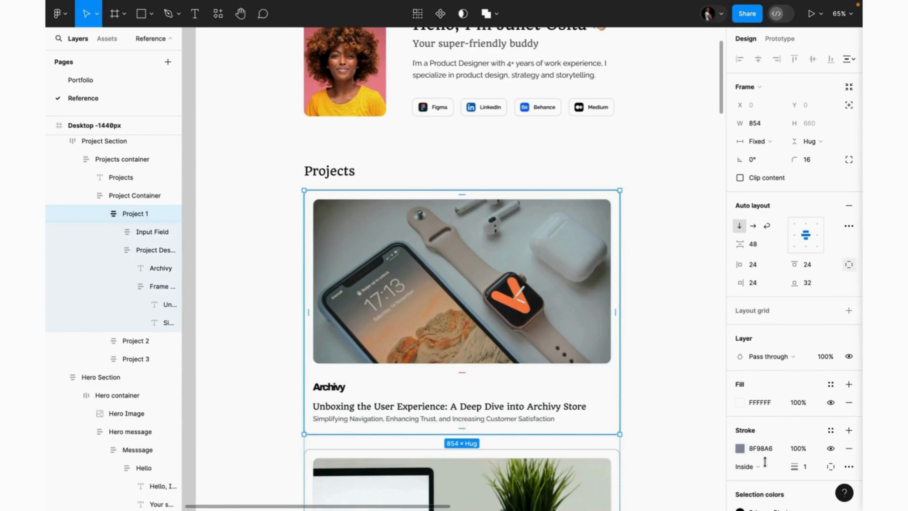
pyautogui.click(770, 451)
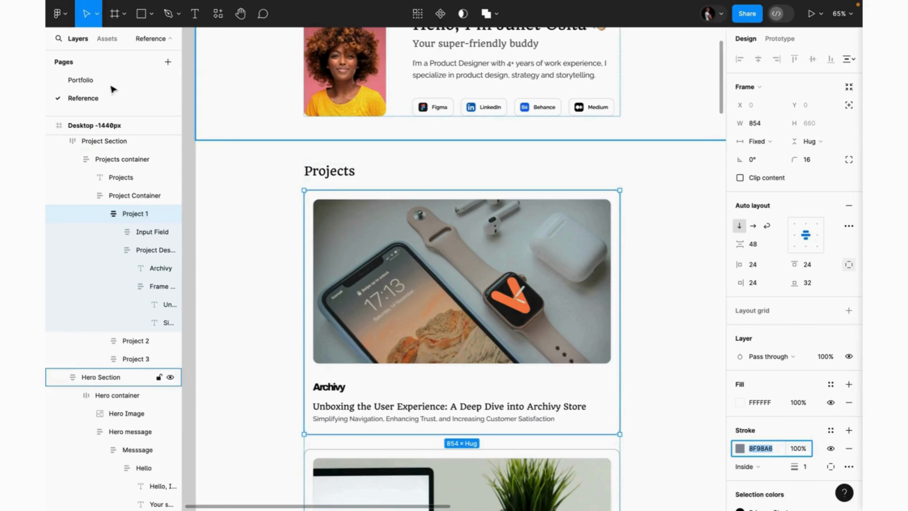
pyautogui.click(95, 80)
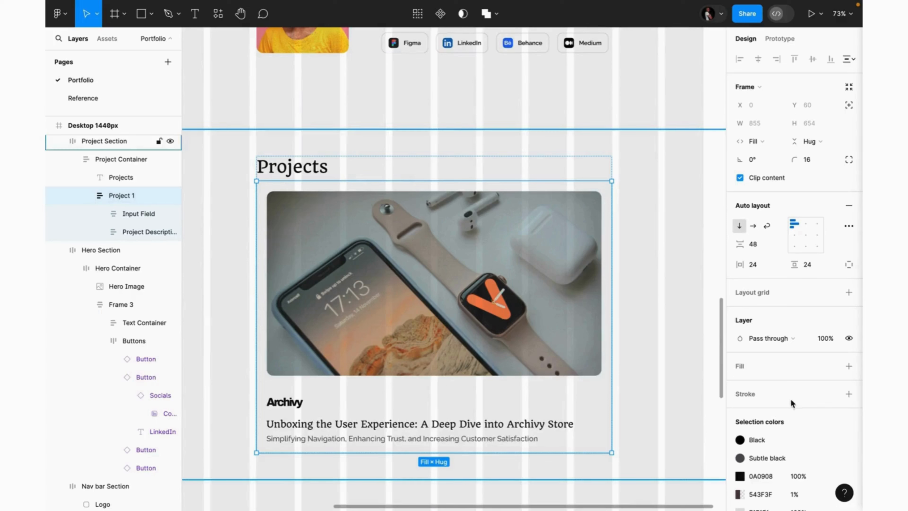
pyautogui.click(849, 394)
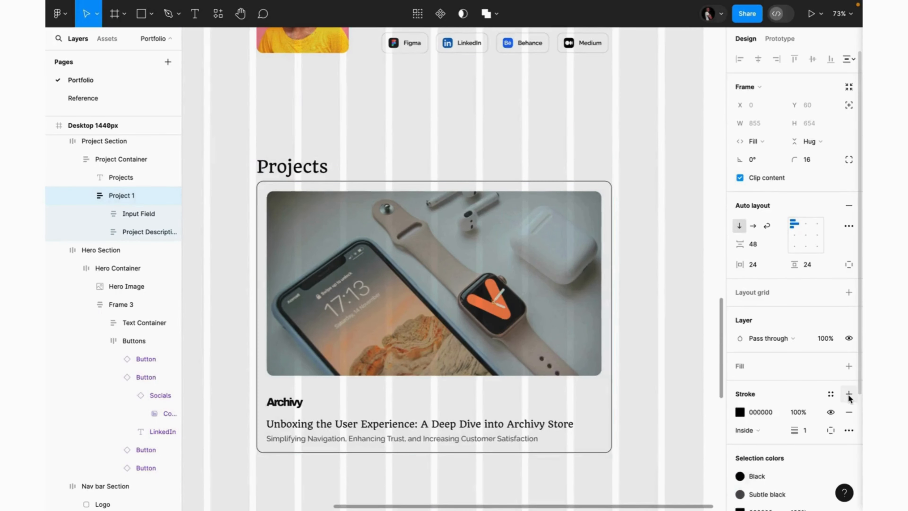
pyautogui.click(767, 411)
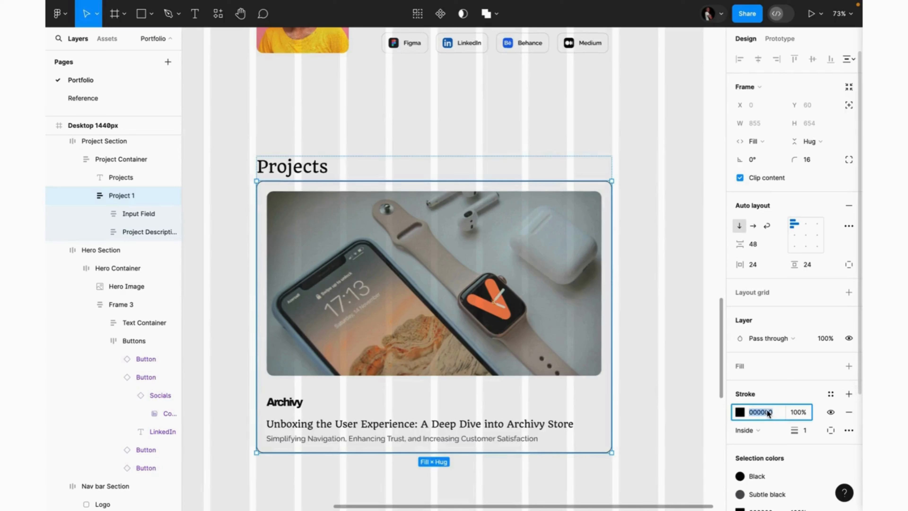
pyautogui.write('8F98A6')
pyautogui.press('Return')
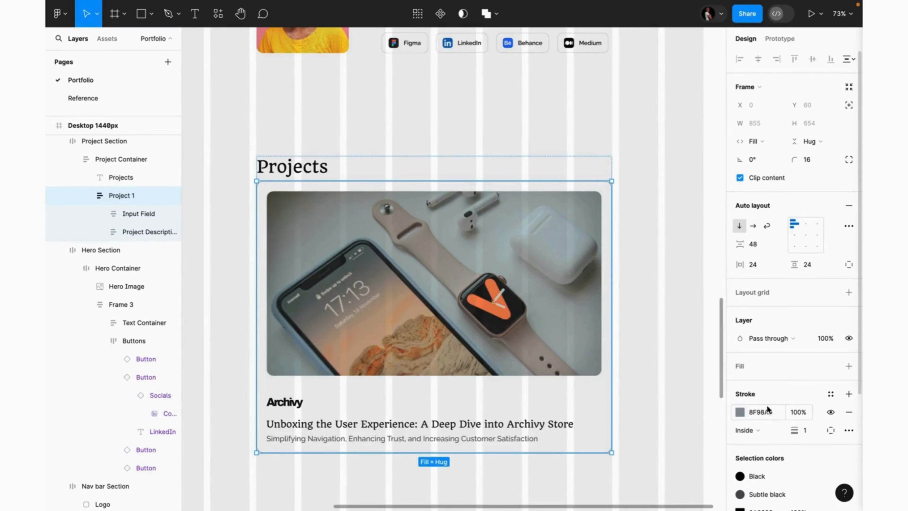
# Create a color style named Stroke color from Project 1's stroke
pyautogui.click(830, 393)
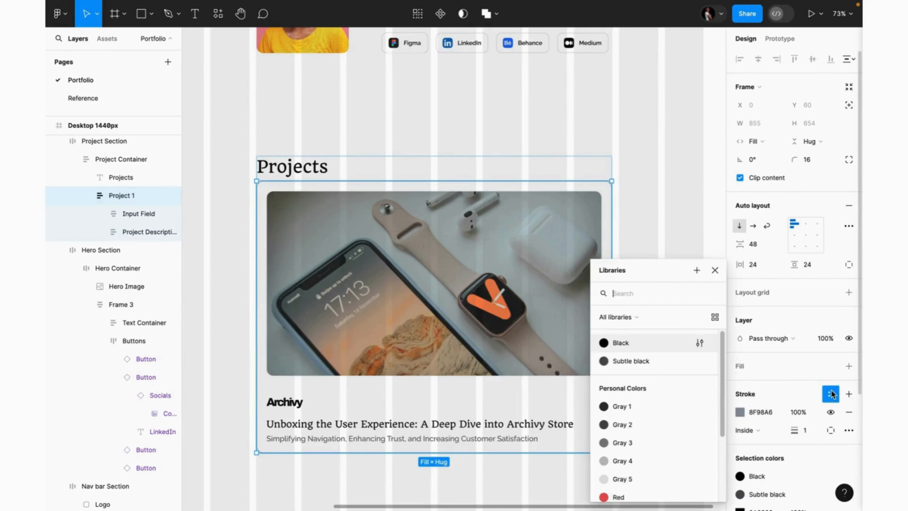
pyautogui.click(699, 269)
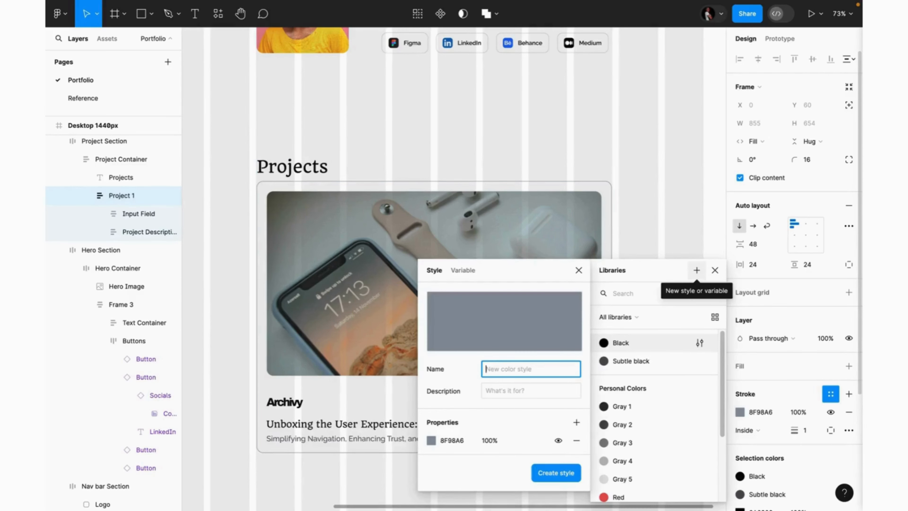
pyautogui.write('Stroke color')
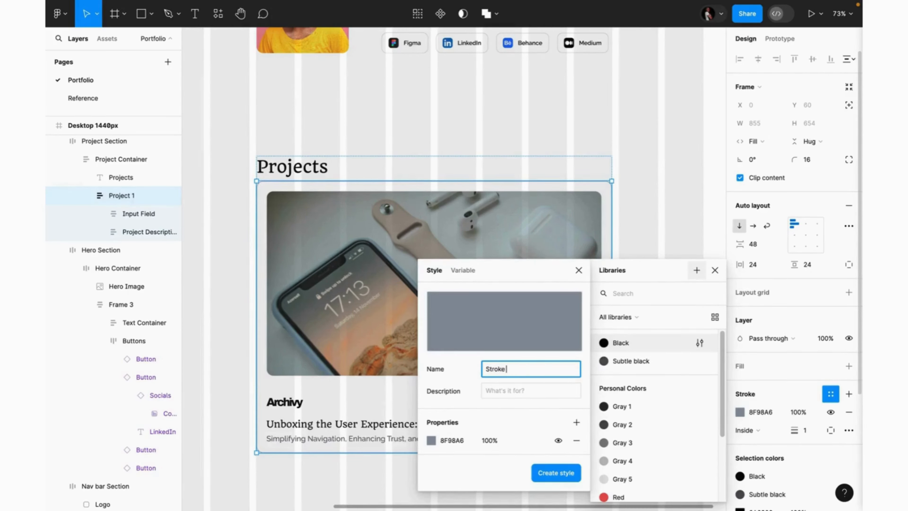
pyautogui.press('Return')
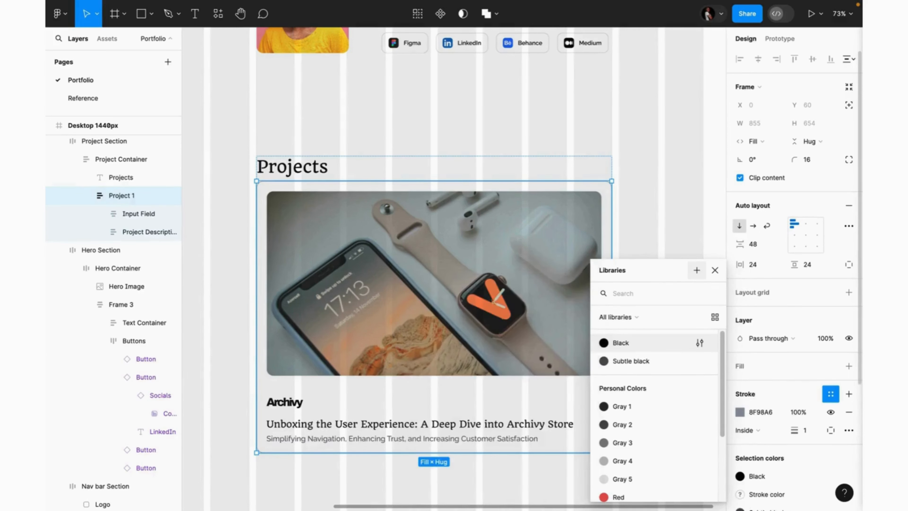
pyautogui.click(716, 269)
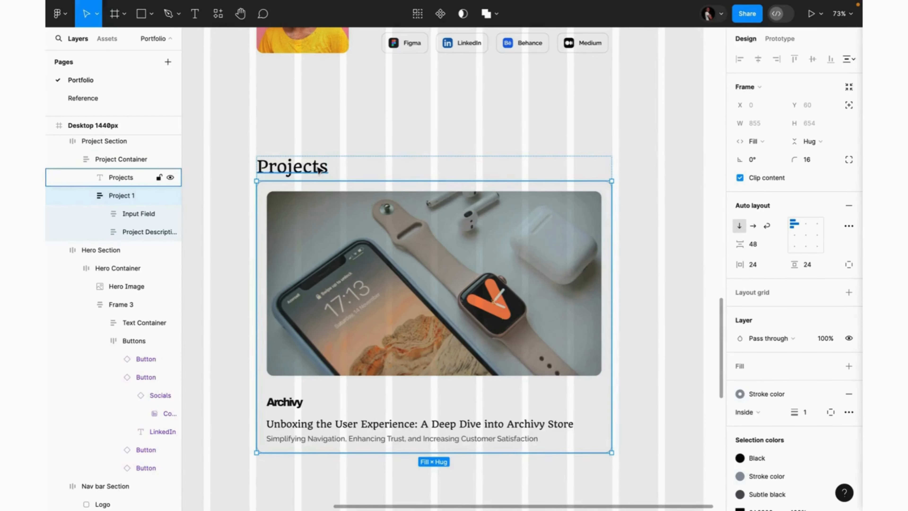
# Measure the gap between the Projects heading and first card on the Reference page, and set the Portfolio's Project Container spacing to 32
pyautogui.click(353, 165)
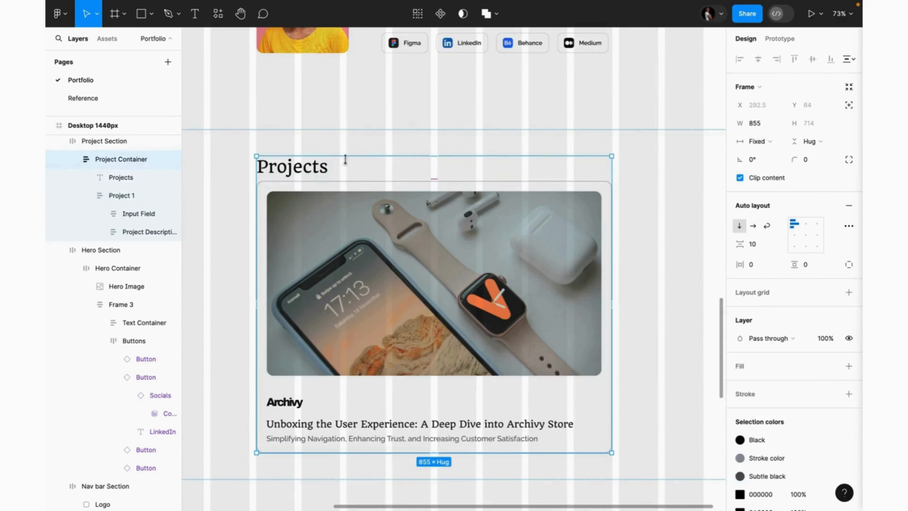
pyautogui.click(82, 98)
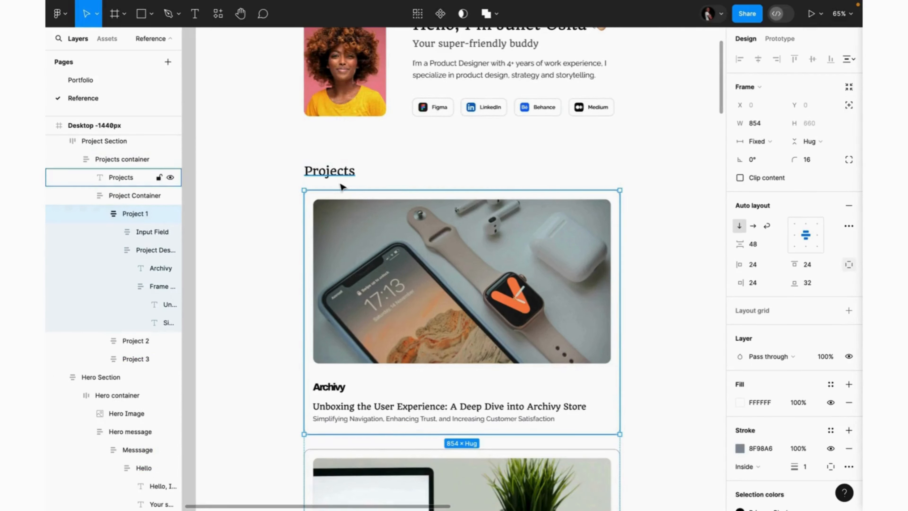
pyautogui.press('alt')
pyautogui.press('alt')
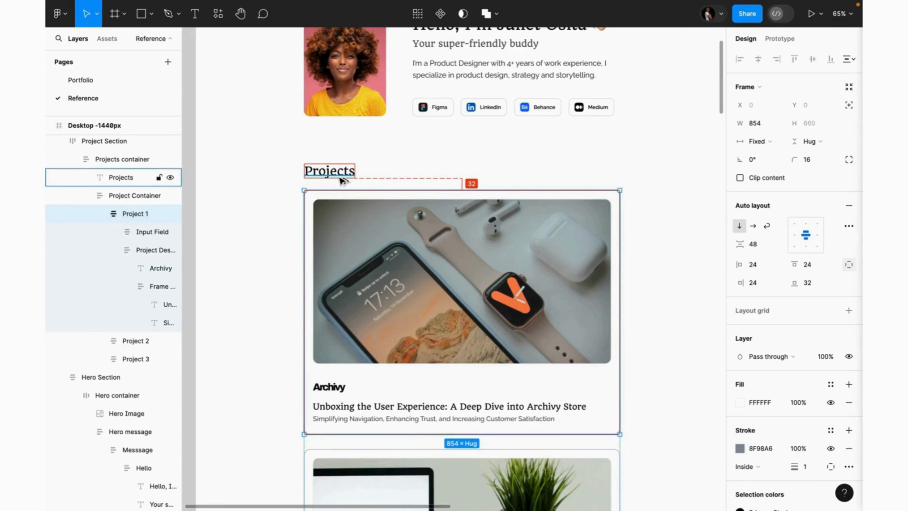
pyautogui.click(98, 79)
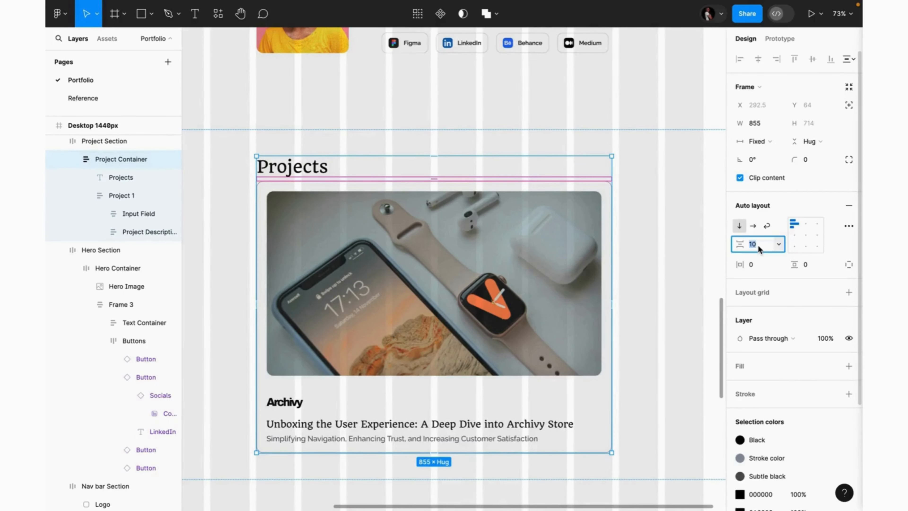
pyautogui.write('32')
pyautogui.press('Return')
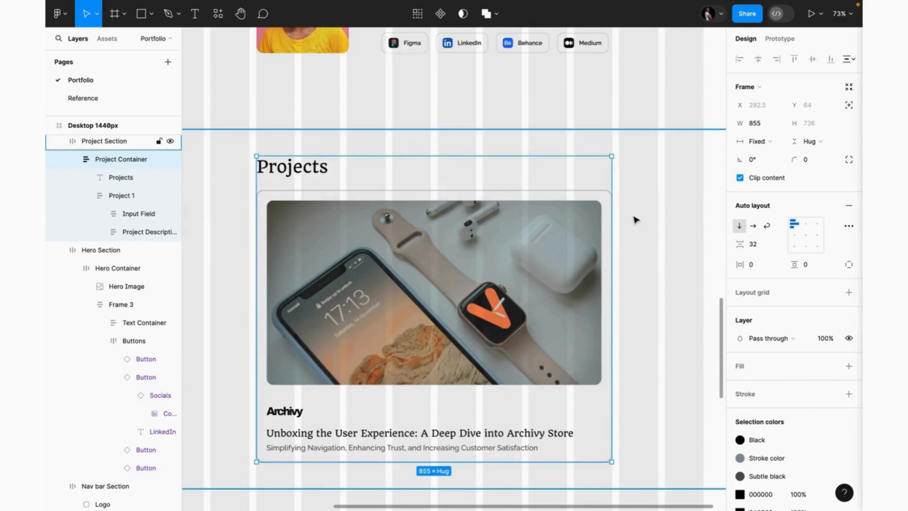
pyautogui.scroll(-3, 636, 219)
pyautogui.hscroll(-2, 635, 219)
pyautogui.scroll(-1, 635, 220)
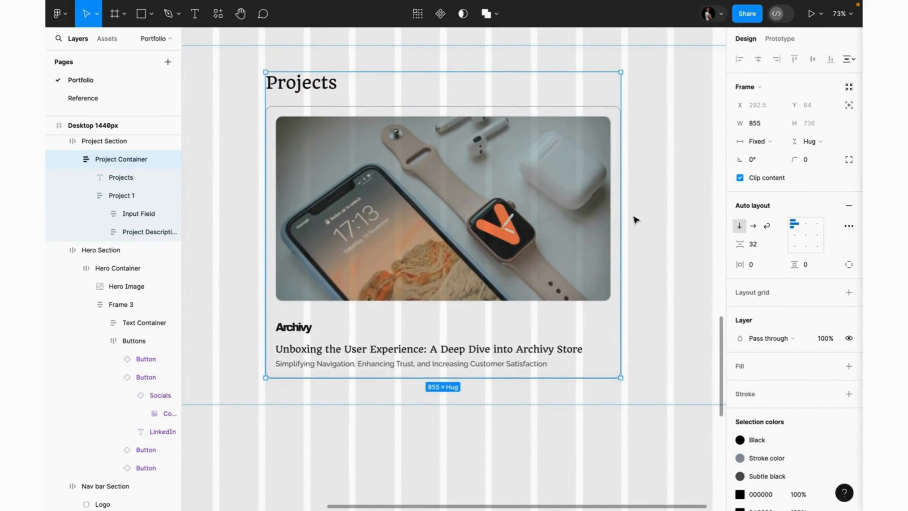
# Examine the second and third project cards and the spacing between cards on the Reference page
pyautogui.click(572, 218)
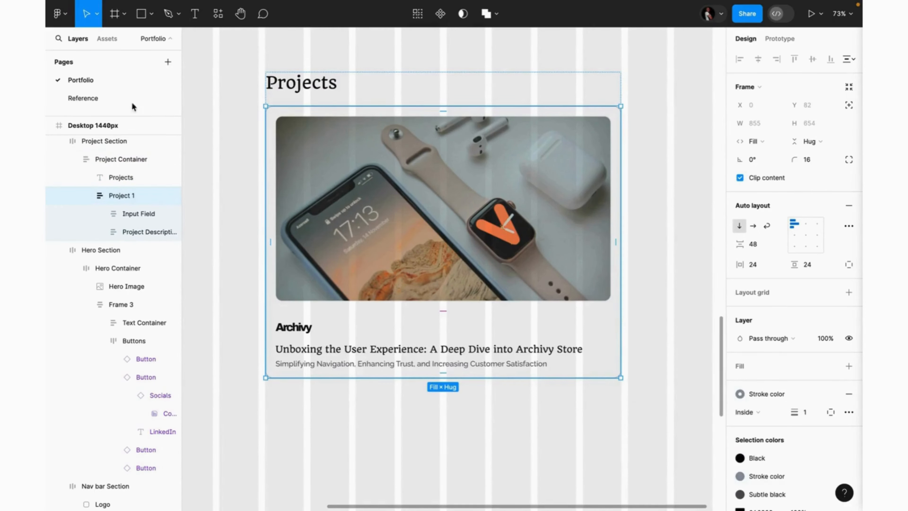
pyautogui.click(90, 100)
pyautogui.scroll(-3, 234, 270)
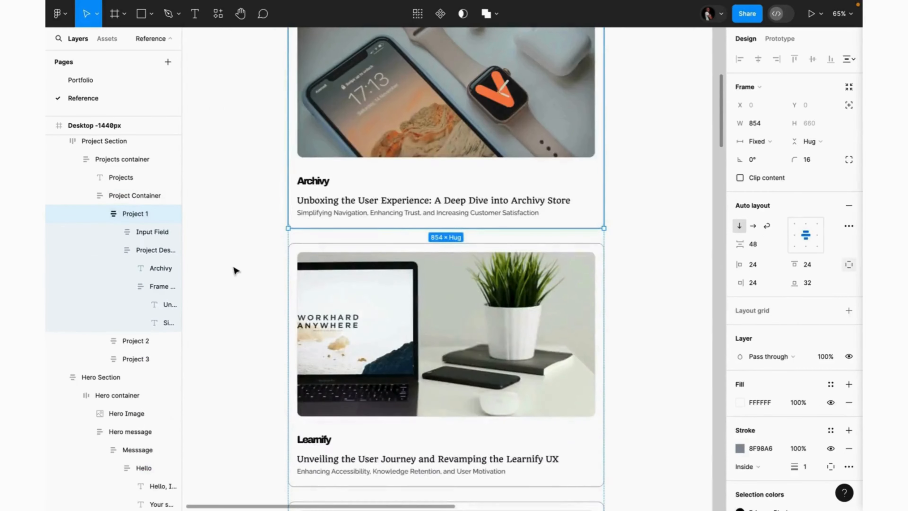
pyautogui.click(348, 319)
pyautogui.scroll(-5, 347, 319)
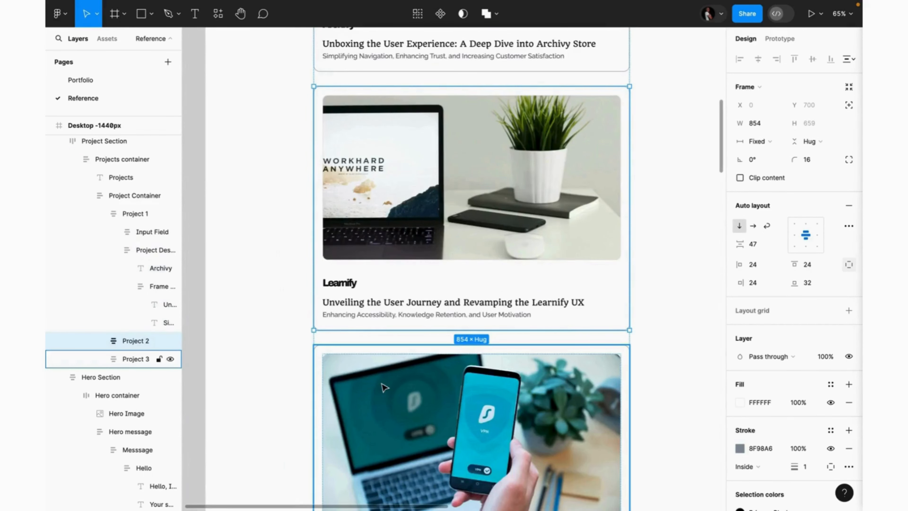
pyautogui.scroll(5, 384, 388)
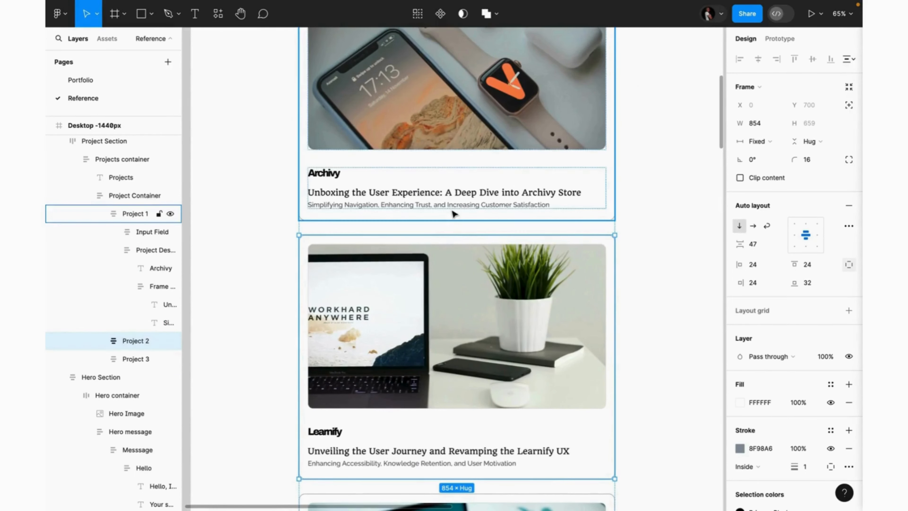
pyautogui.click(463, 228)
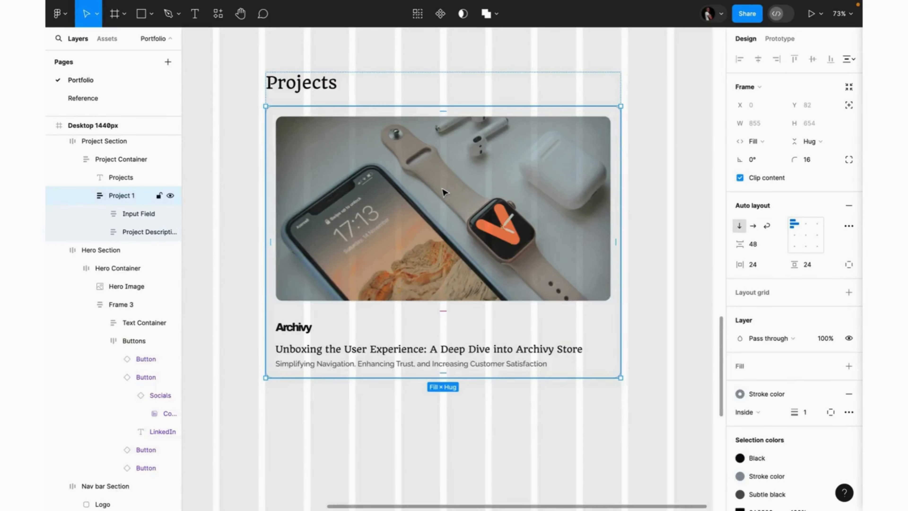
# Duplicate the Project 1 card twice inside the Portfolio page's Project Container
pyautogui.hotkey('ctrl', 'd')
pyautogui.hotkey('ctrl', 'd')
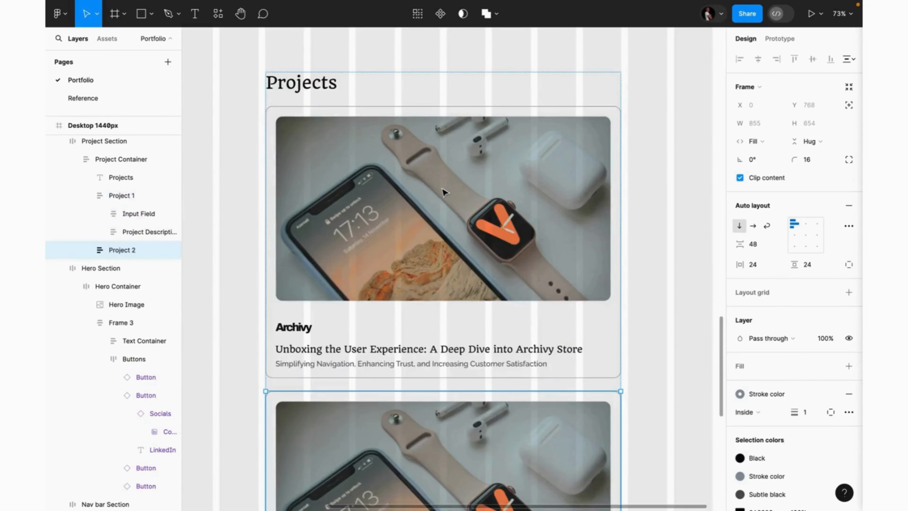
pyautogui.scroll(-4, 444, 192)
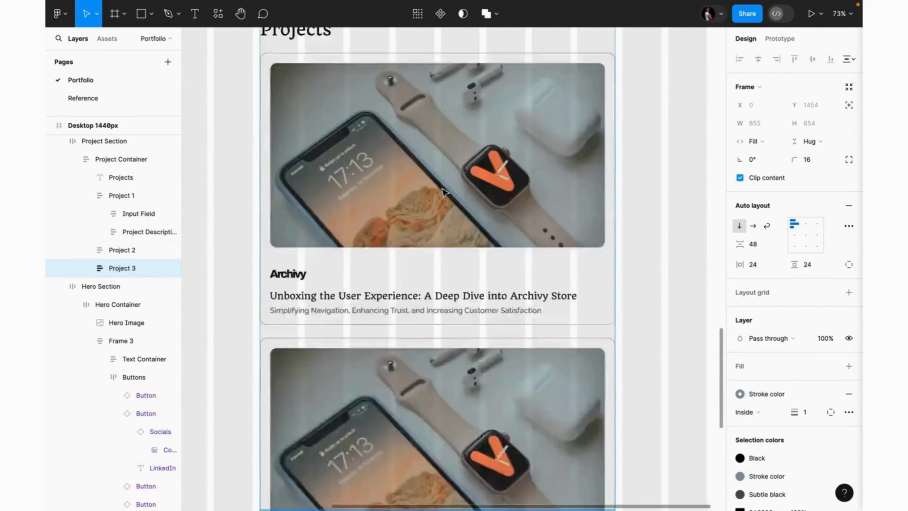
pyautogui.scroll(-2, 465, 192)
# Extend the Desktop 1440px frame downward to a height of about 4180
pyautogui.scroll(-5, 464, 193)
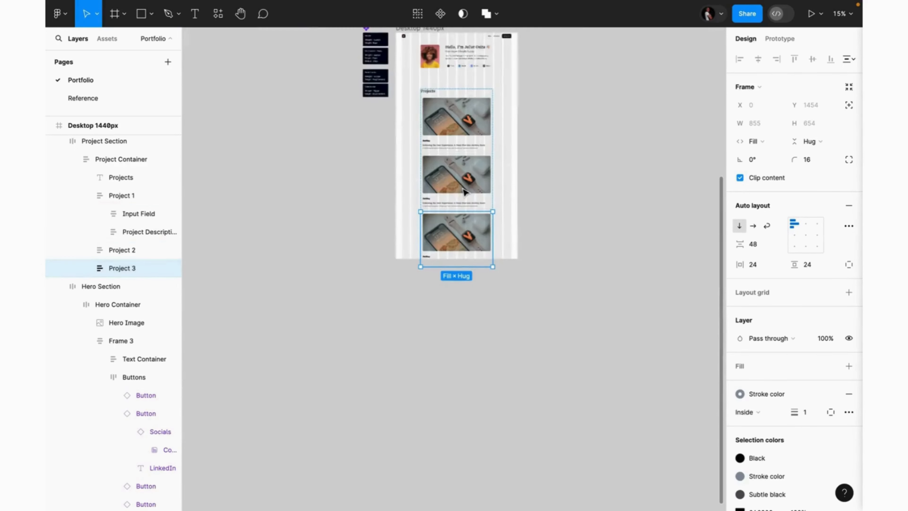
pyautogui.scroll(2, 465, 192)
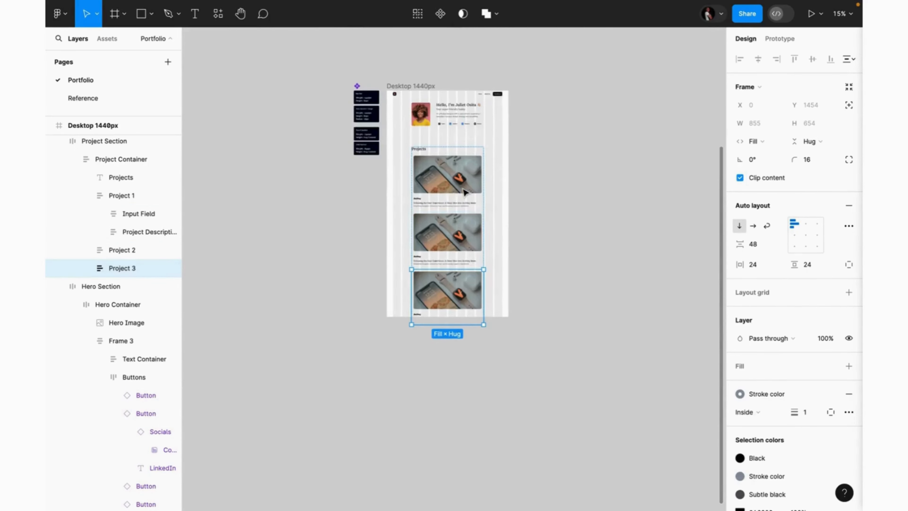
pyautogui.click(425, 87)
pyautogui.moveTo(433, 317); pyautogui.dragTo(438, 443)
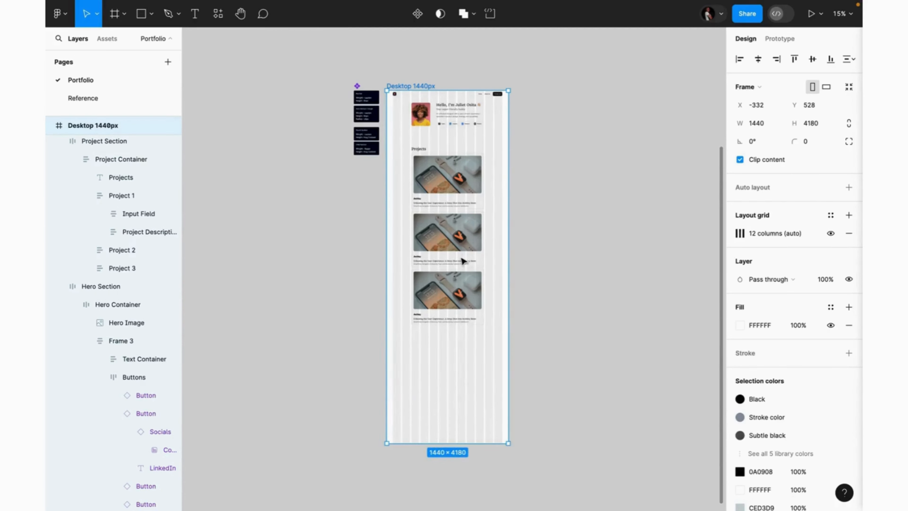
# Wrap the Project 1, Project 2 and Project 3 cards in a vertical auto layout frame named Project Cards
pyautogui.scroll(3, 428, 265)
pyautogui.scroll(5, 427, 265)
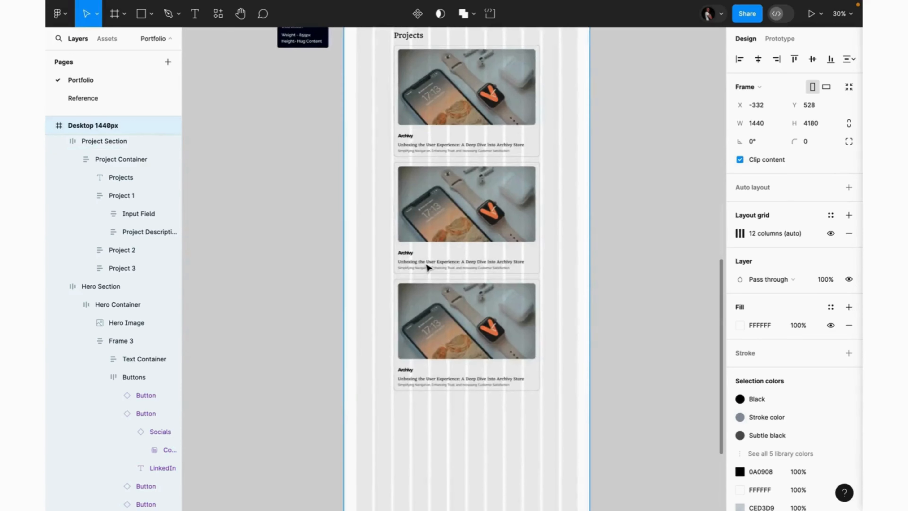
pyautogui.doubleClick(443, 310)
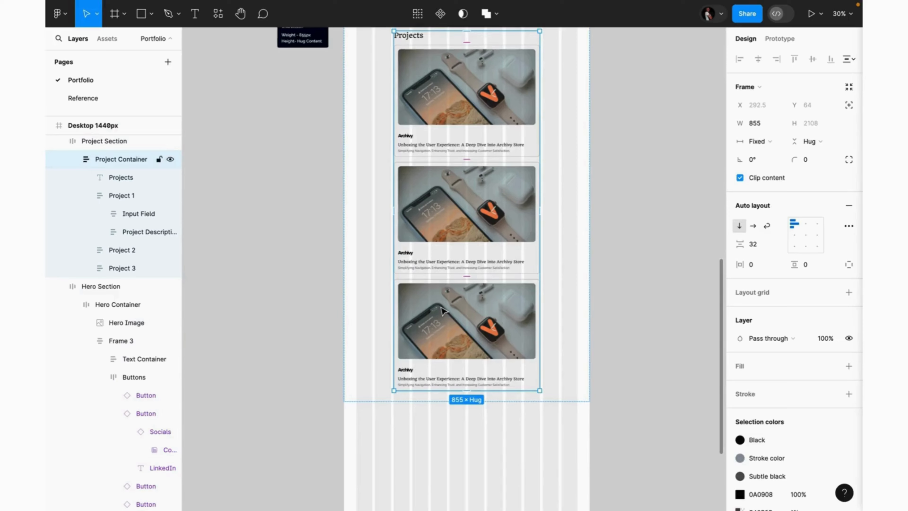
pyautogui.click(443, 310)
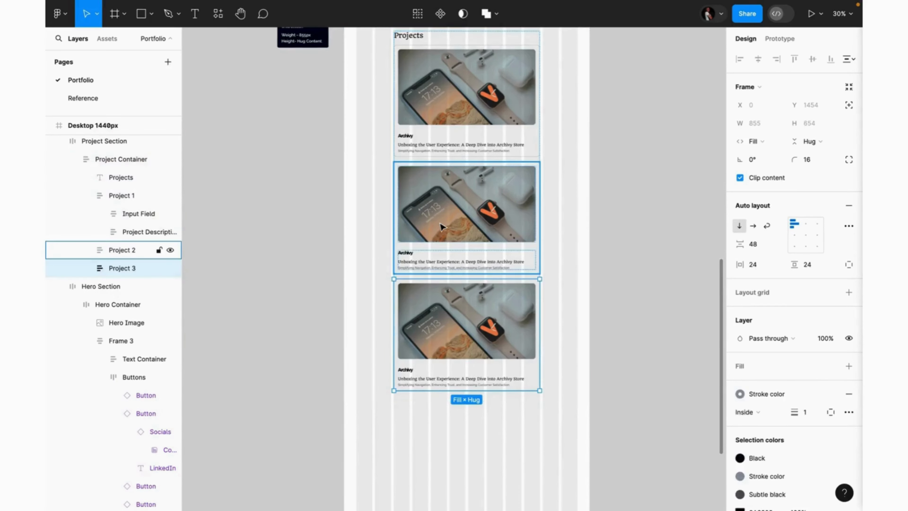
pyautogui.keyDown('shift'); pyautogui.click(443, 227); pyautogui.keyUp('shift')
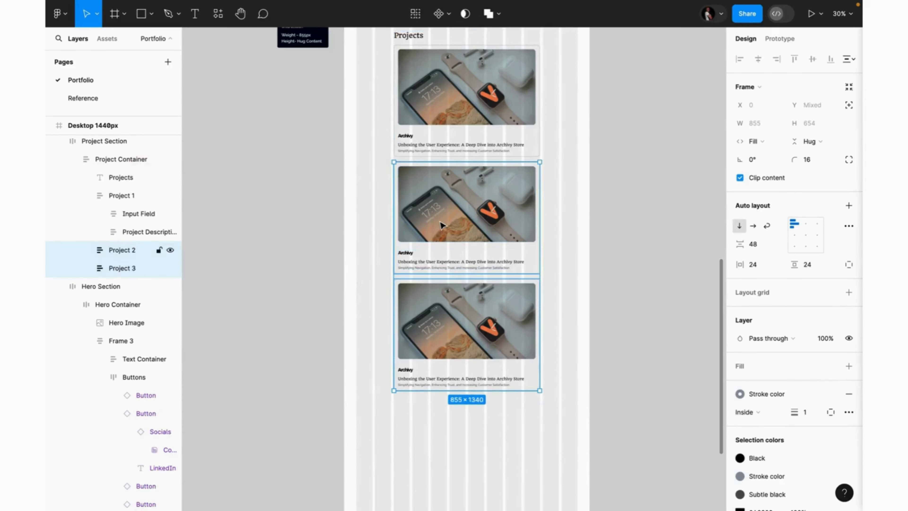
pyautogui.keyDown('shift'); pyautogui.click(431, 129); pyautogui.keyUp('shift')
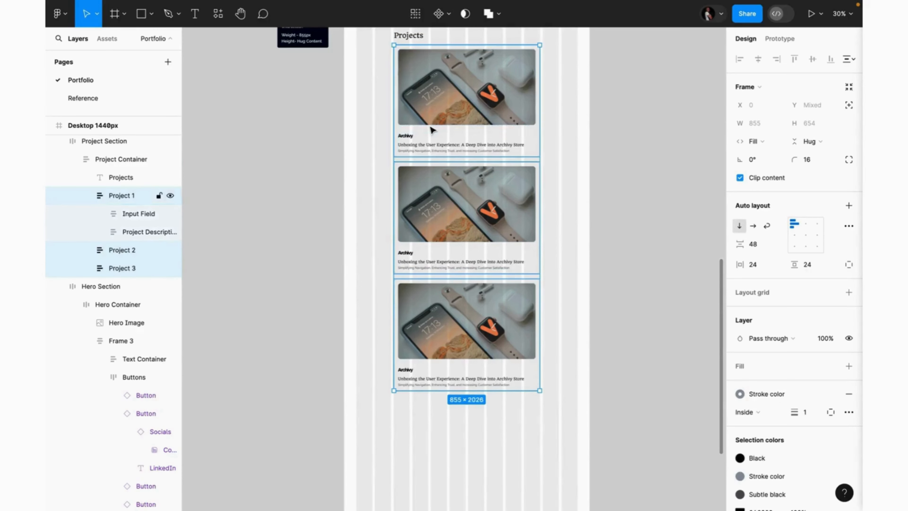
pyautogui.hotkey('shift', 'a')
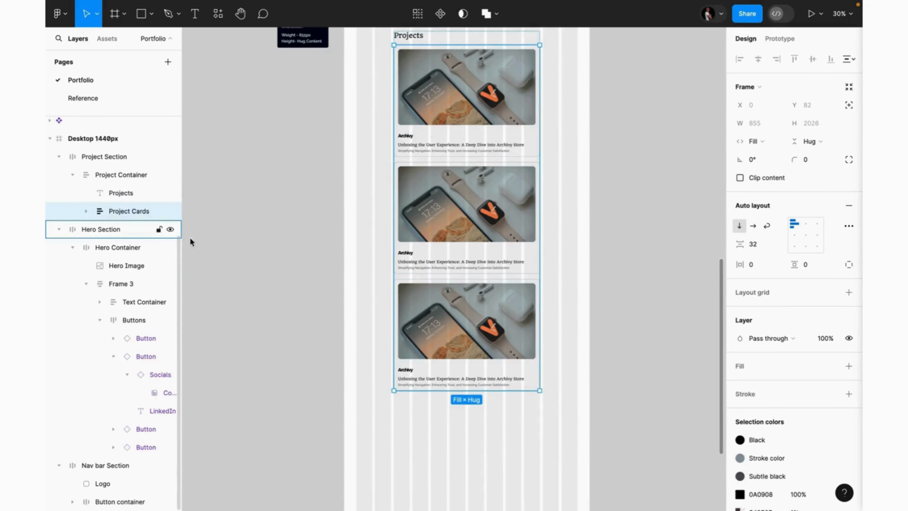
# Set the vertical item spacing of the Project Cards frame to 40
pyautogui.click(754, 246)
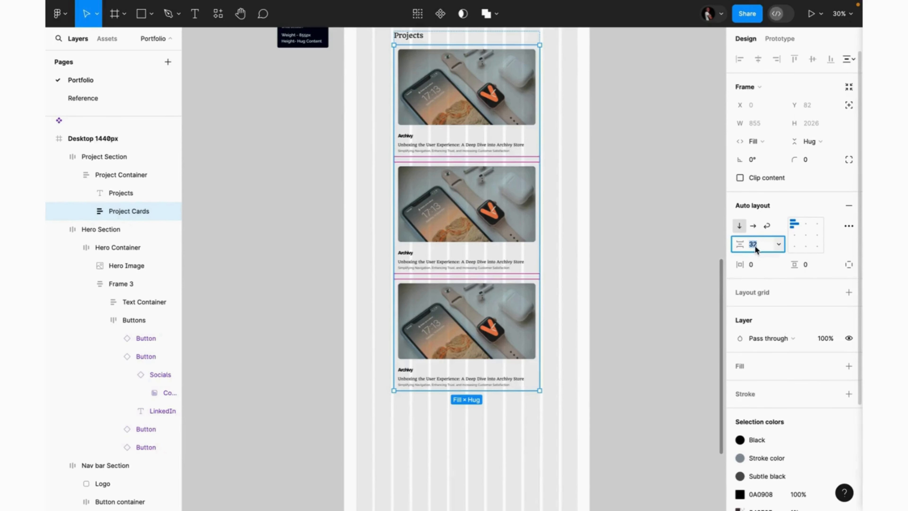
pyautogui.write('40')
pyautogui.press('Return')
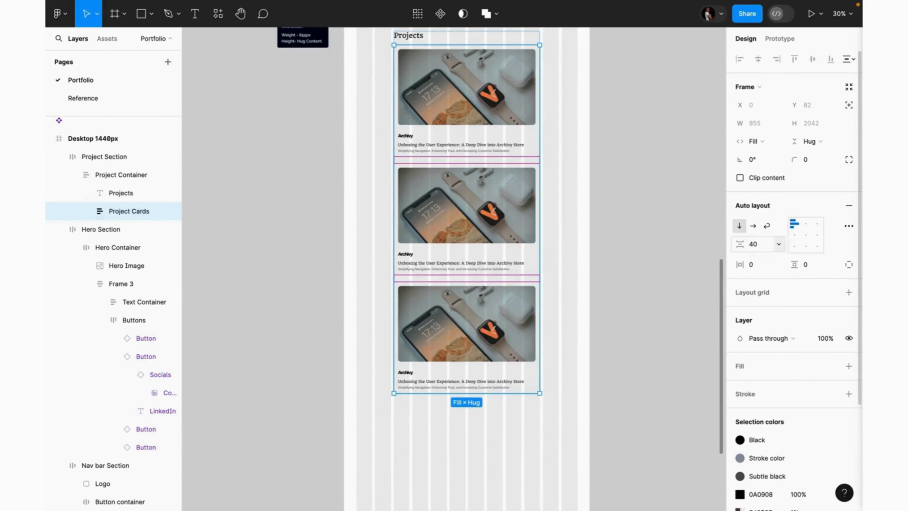
pyautogui.scroll(4, 448, 211)
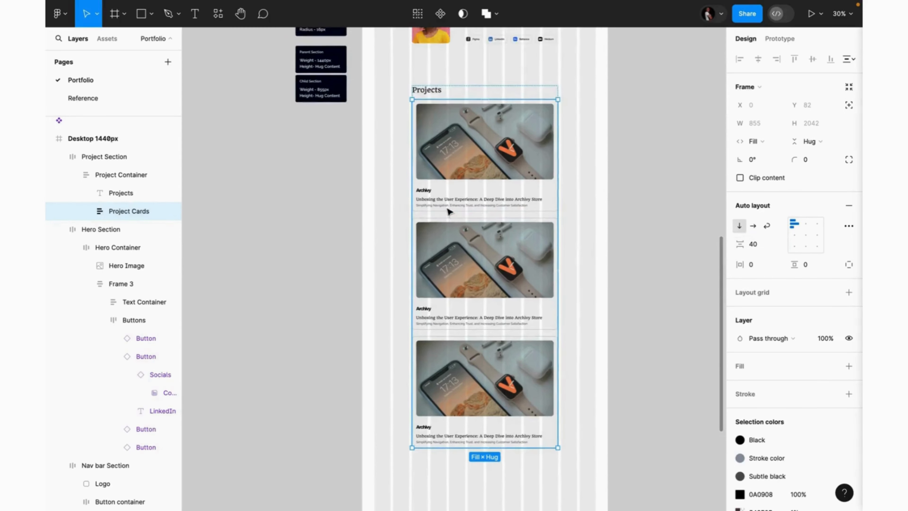
# Copy the properties of the Learnify card's image on the Reference page and paste them onto Project 2's image on the Portfolio page
pyautogui.click(87, 97)
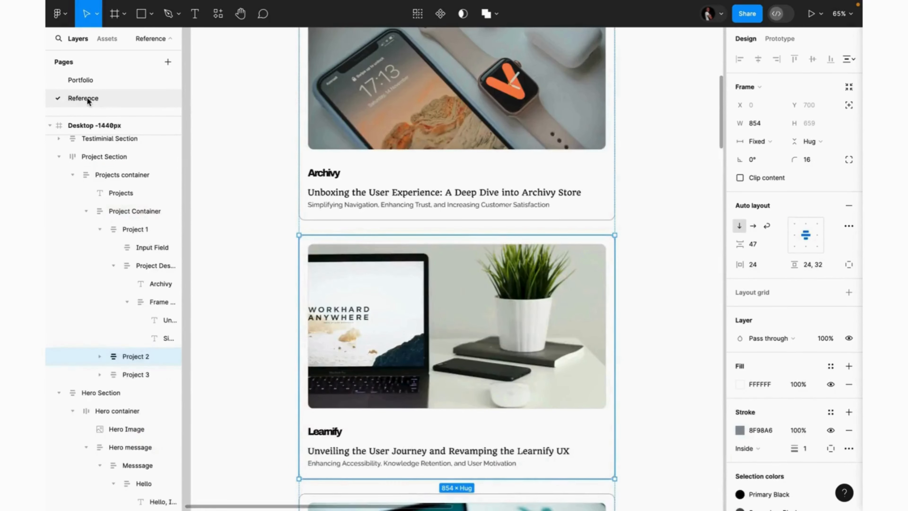
pyautogui.click(414, 308)
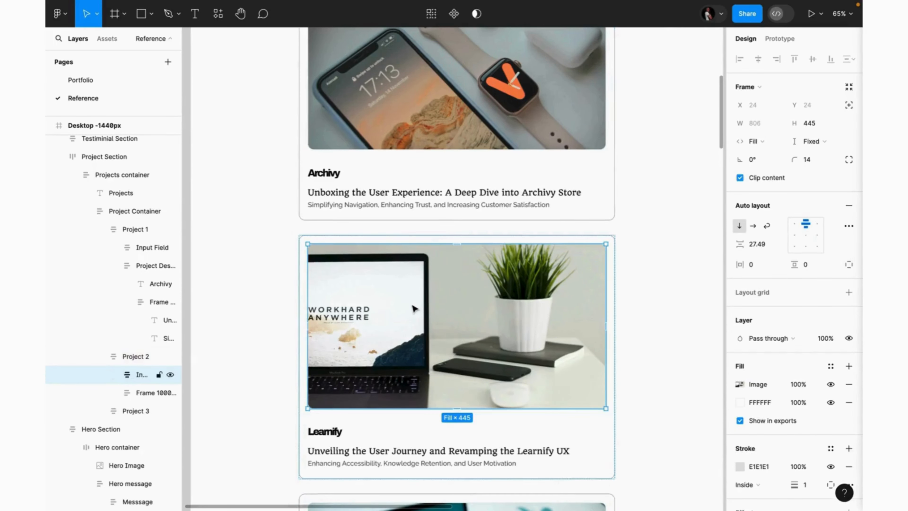
pyautogui.click(94, 77)
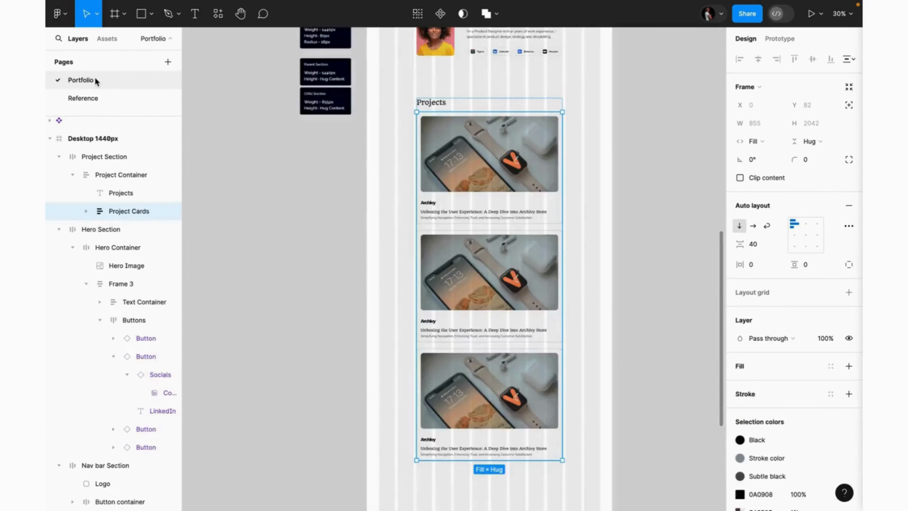
pyautogui.click(497, 272)
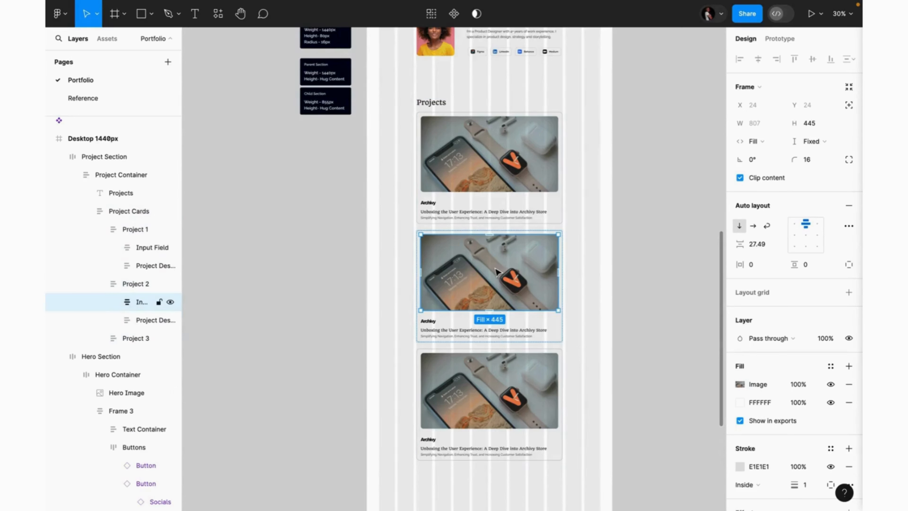
pyautogui.press('alt+super+v')
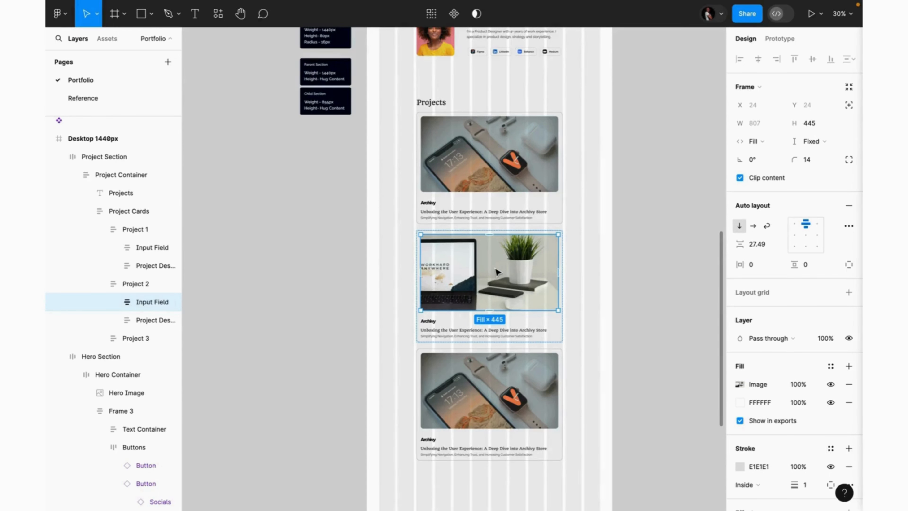
# Copy the properties of the Sepps card's image on the Reference page and paste them onto Project 3's image on the Portfolio page
pyautogui.click(93, 104)
pyautogui.scroll(-7, 307, 245)
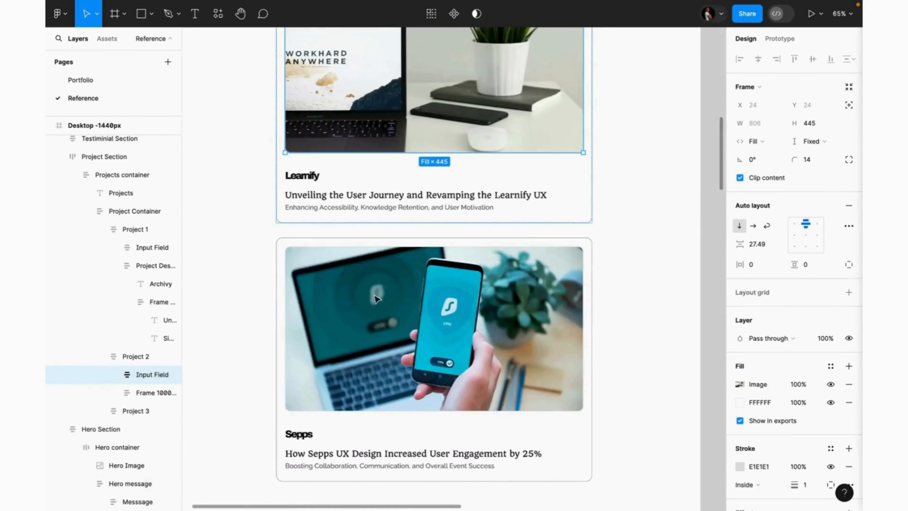
pyautogui.click(381, 307)
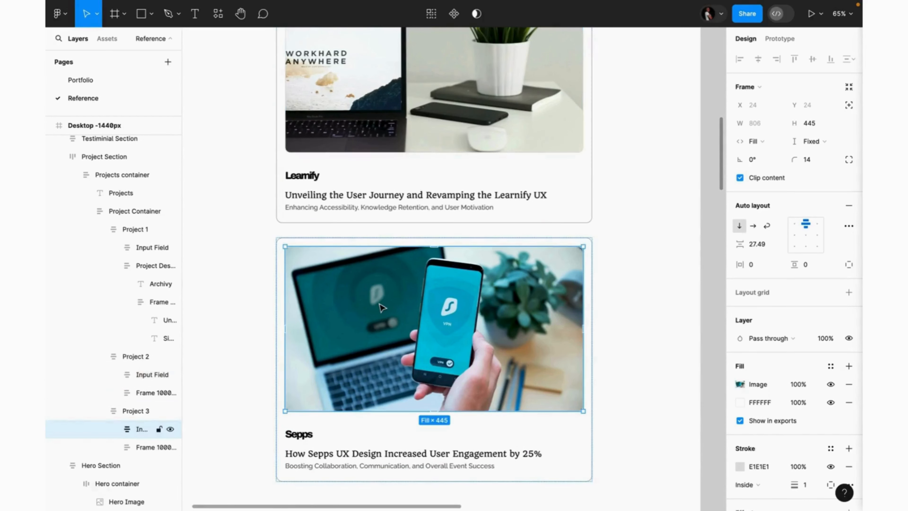
pyautogui.click(86, 80)
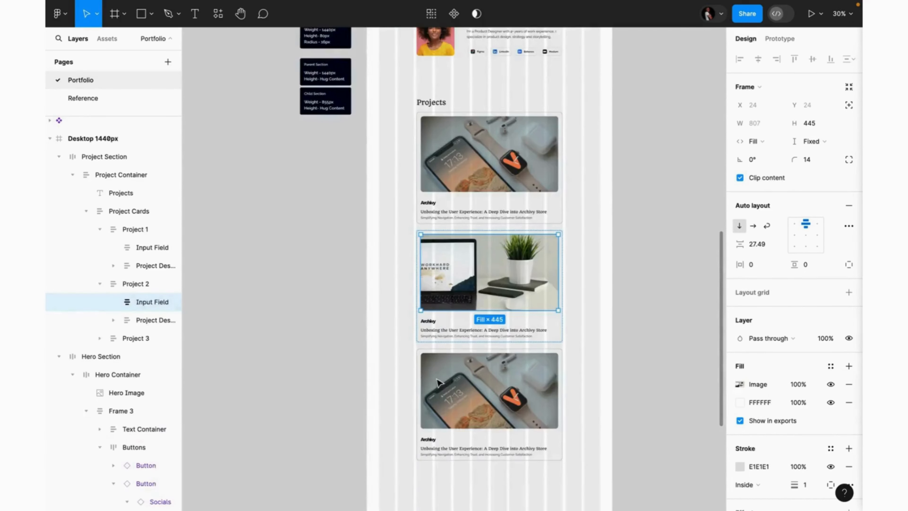
pyautogui.click(473, 399)
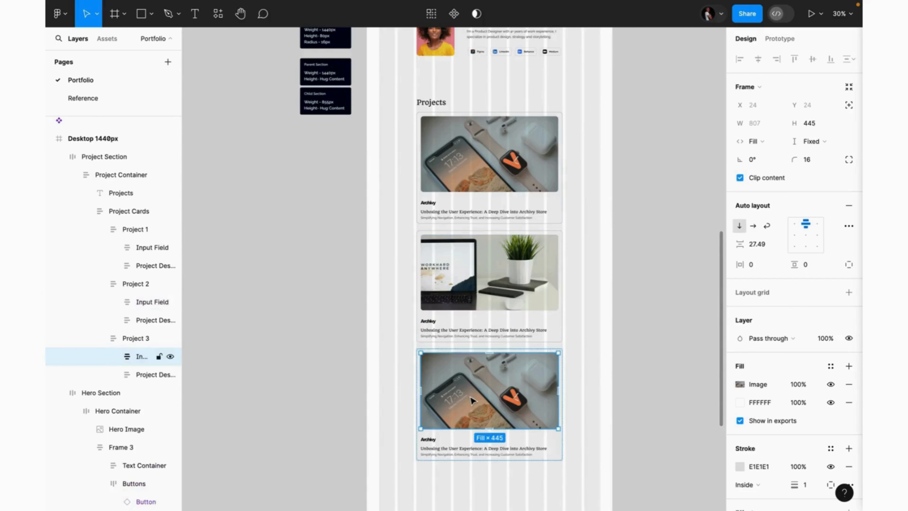
pyautogui.press('alt+super+v')
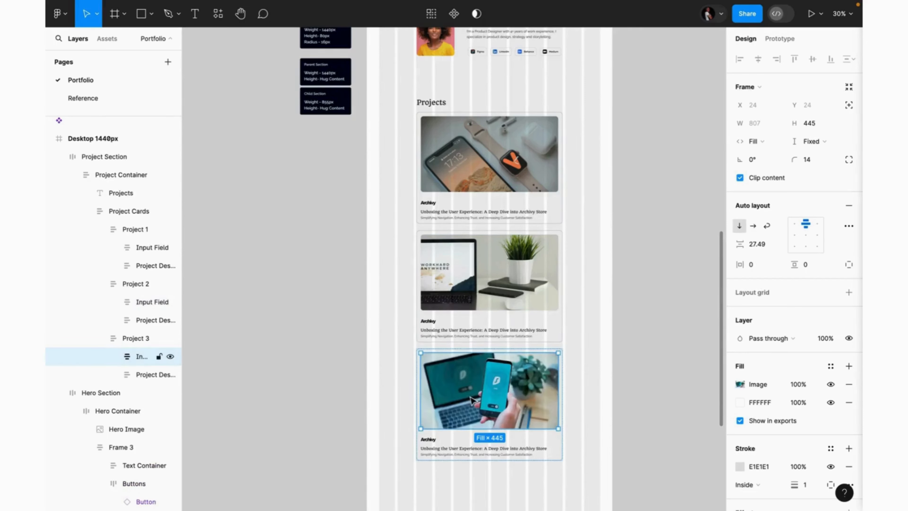
# Replace Project 2's brand title on the Portfolio page with the Learnify title copied from the Reference page
pyautogui.click(95, 99)
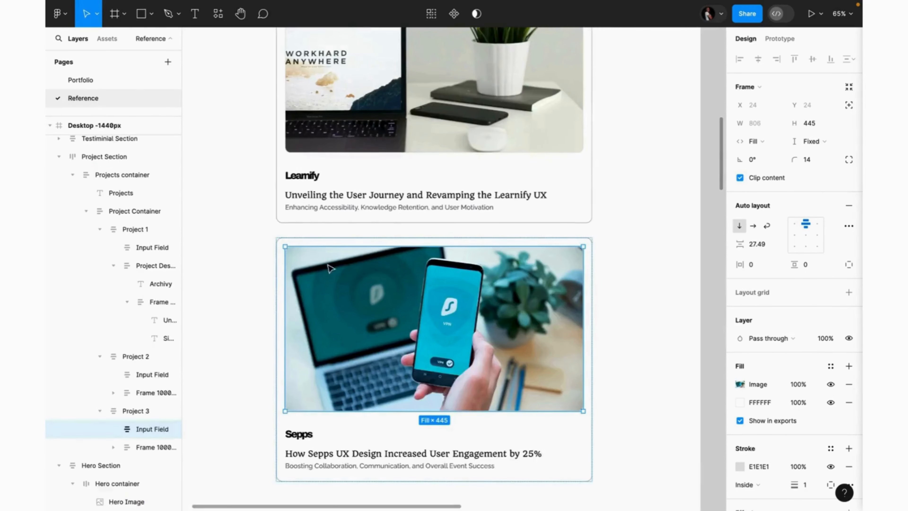
pyautogui.click(312, 181)
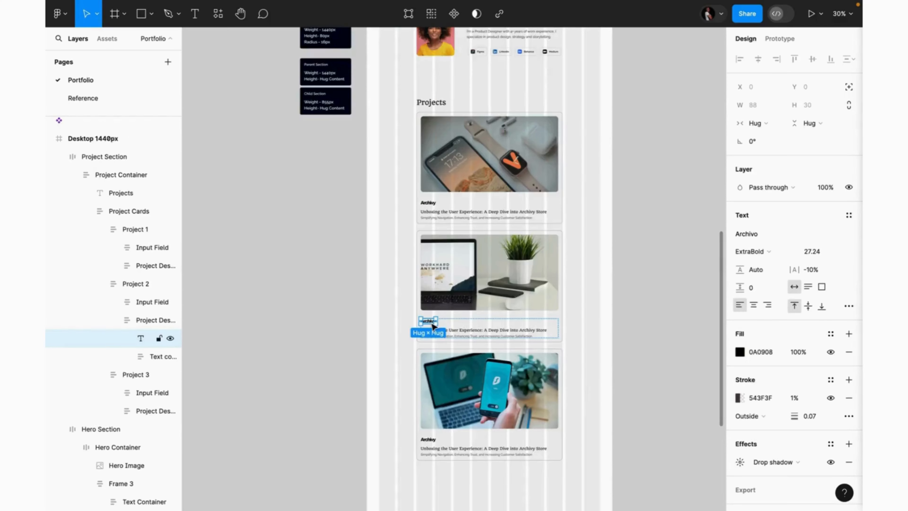
pyautogui.press('super+shift+r')
# Change Project 3's brand title to Sepps
pyautogui.click(435, 444)
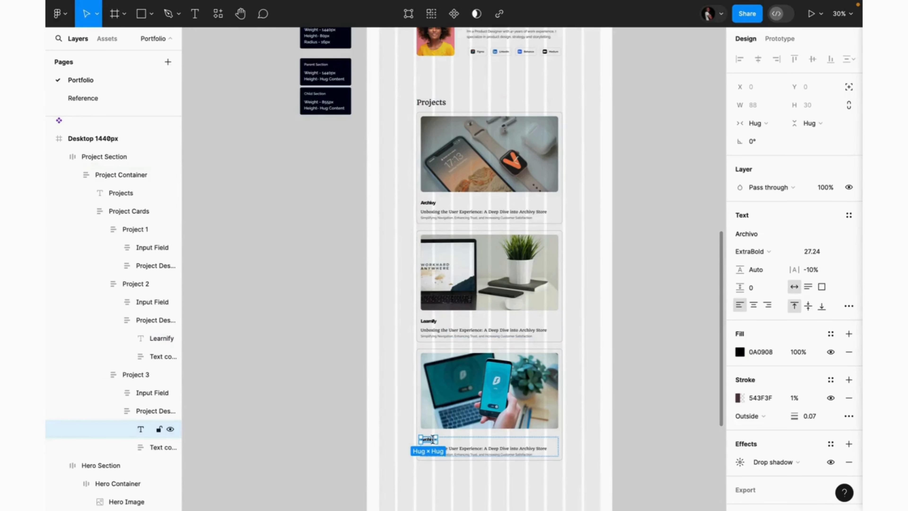
pyautogui.doubleClick(435, 443)
pyautogui.write('Sepps')
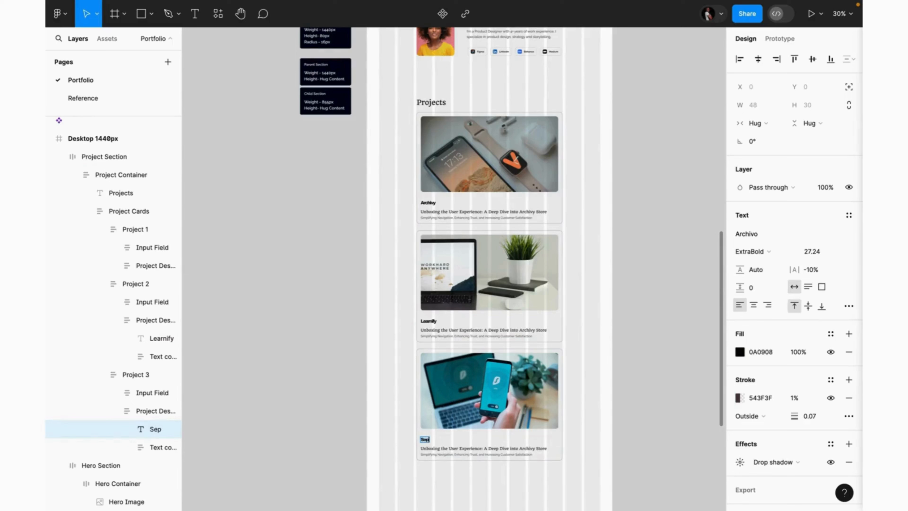
pyautogui.press('Escape')
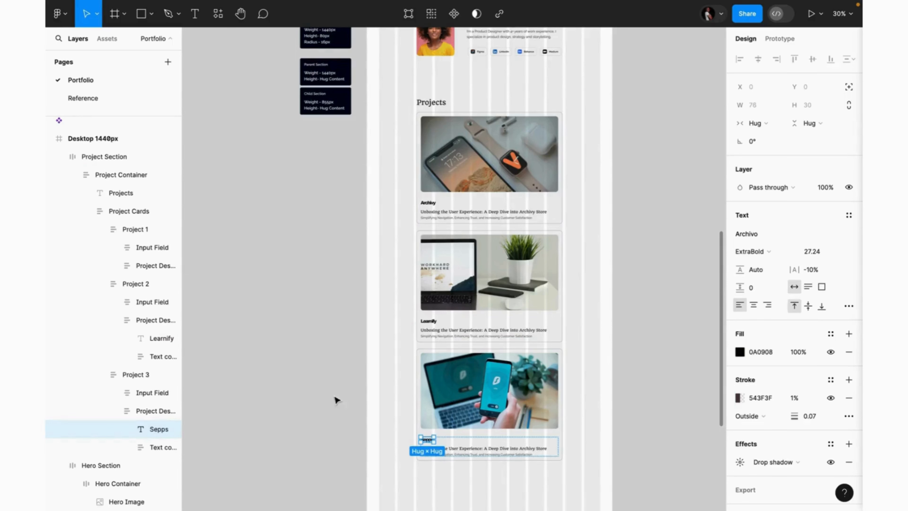
# Replace the headings and descriptions of the Portfolio's Learnify and Sepps cards with the matching text from the Reference page
pyautogui.click(93, 99)
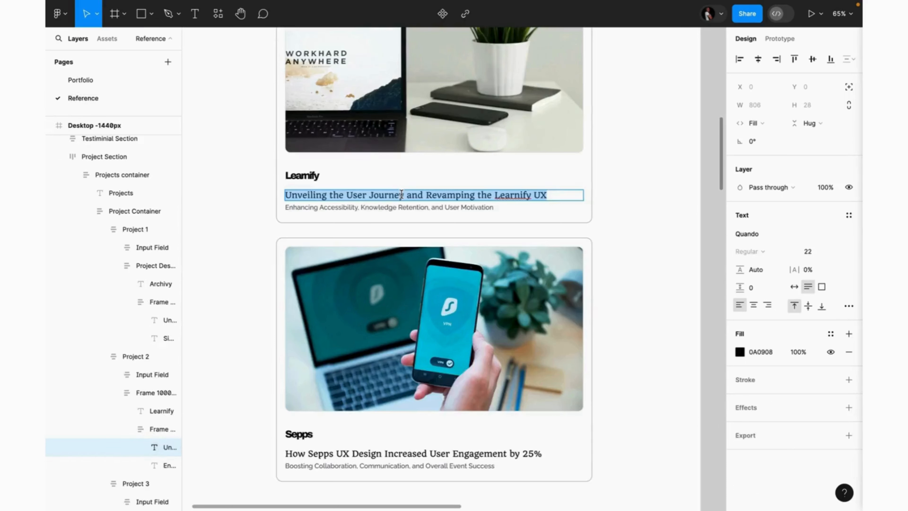
pyautogui.click(90, 80)
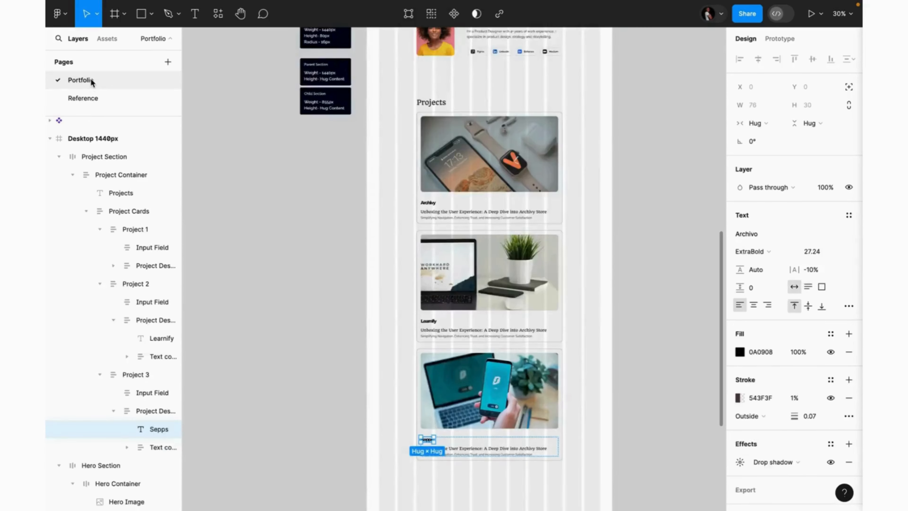
pyautogui.click(483, 330)
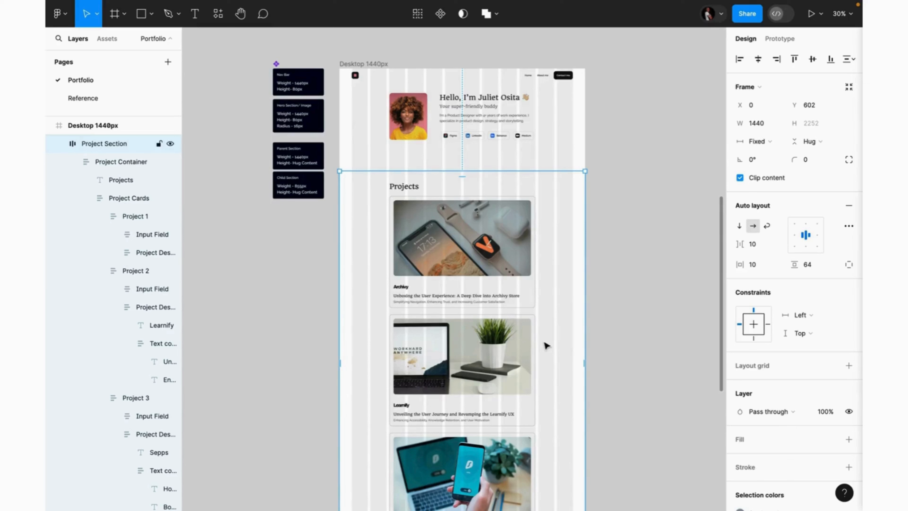
# Move the Project Section up toward the hero section, to Y 482
pyautogui.moveTo(545, 340); pyautogui.dragTo(544, 328)
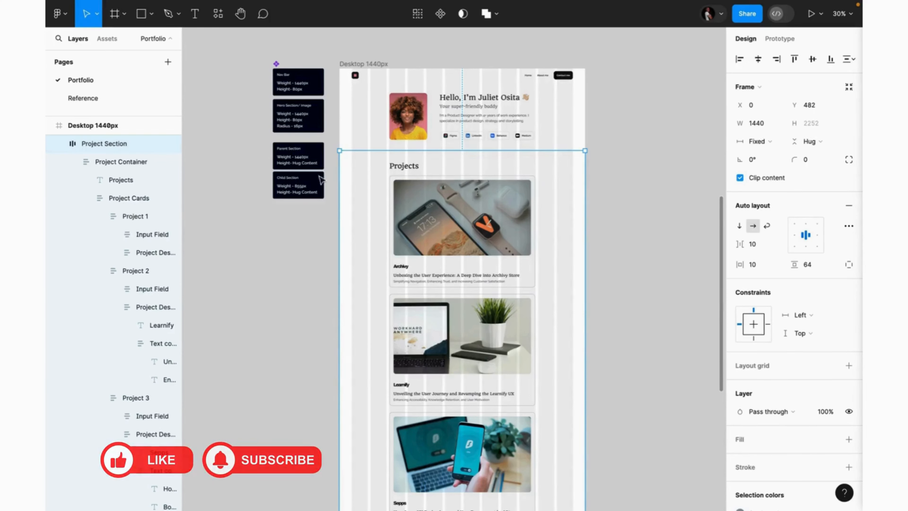
pyautogui.scroll(-5, 238, 222)
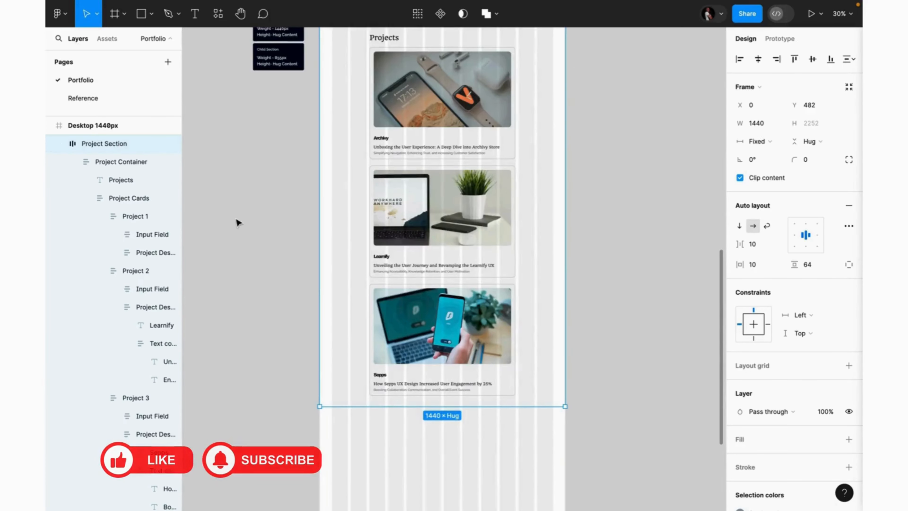
pyautogui.scroll(1, 238, 223)
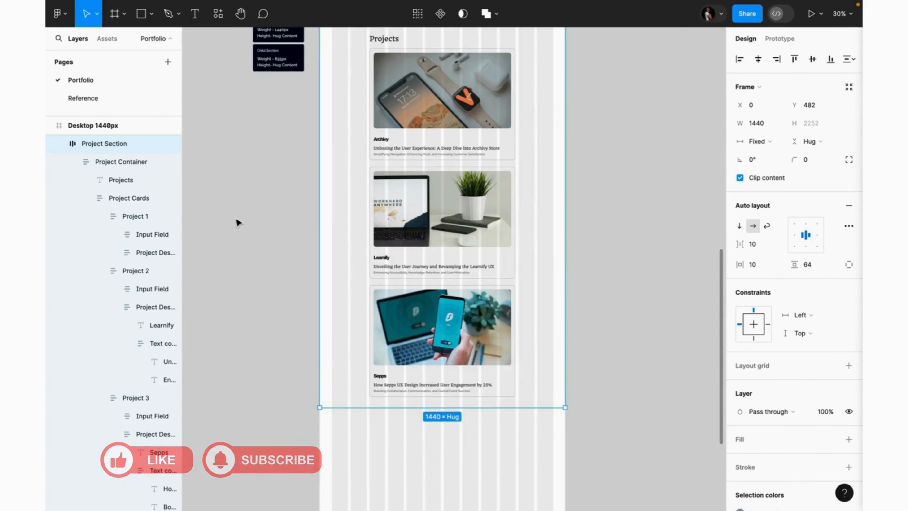